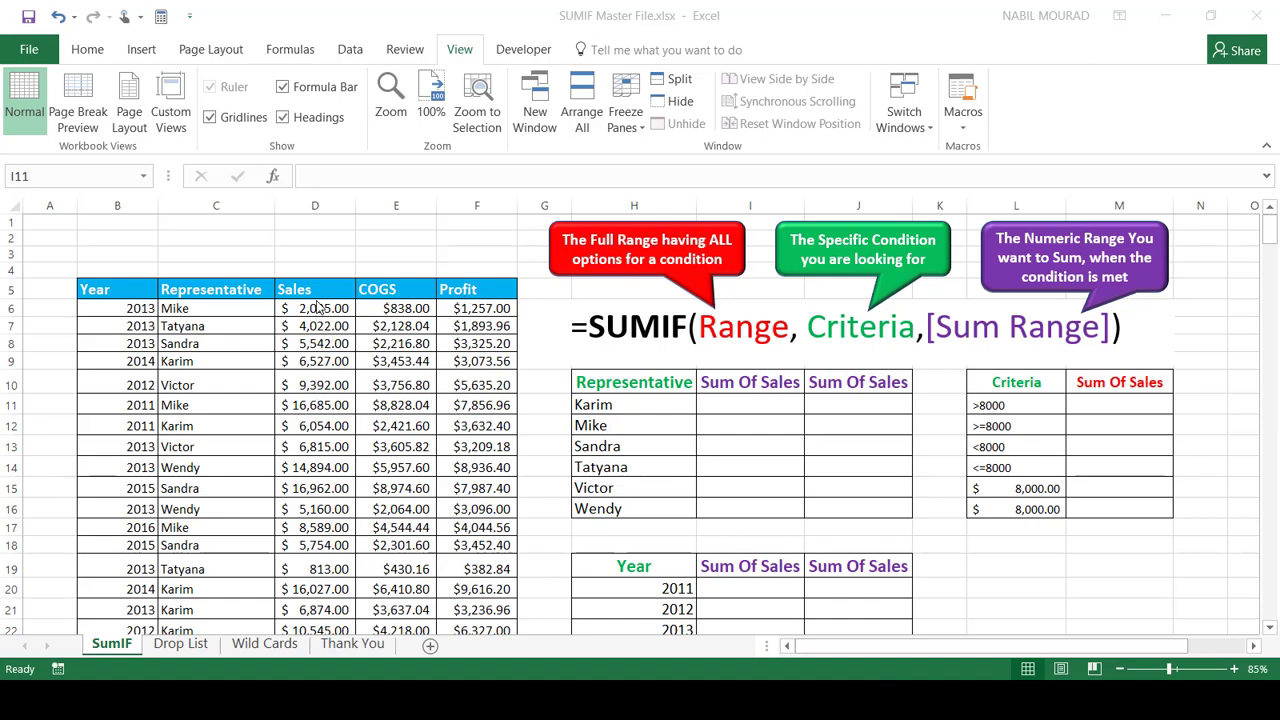
Step: Look over the sales data and the empty summary tables by representative and by year on the SumIF sheet
{"action": "left_click", "coordinate": [66, 48]}
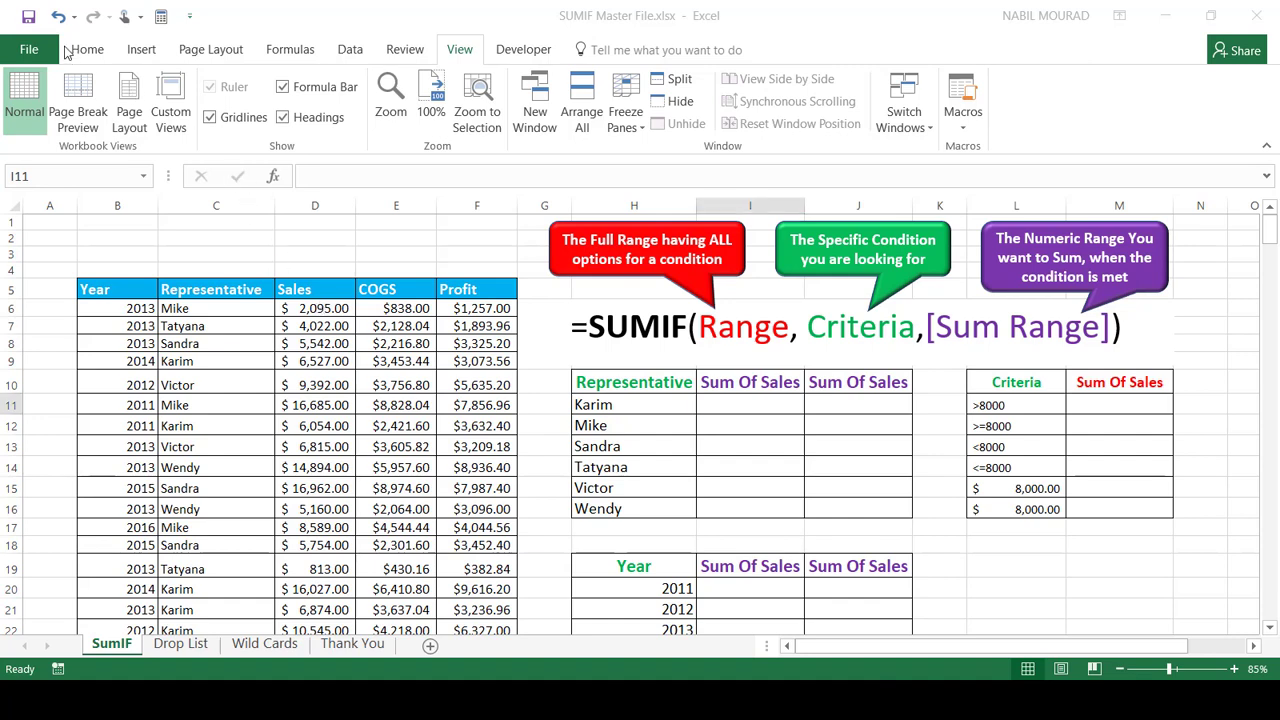
{"action": "left_click", "coordinate": [100, 55]}
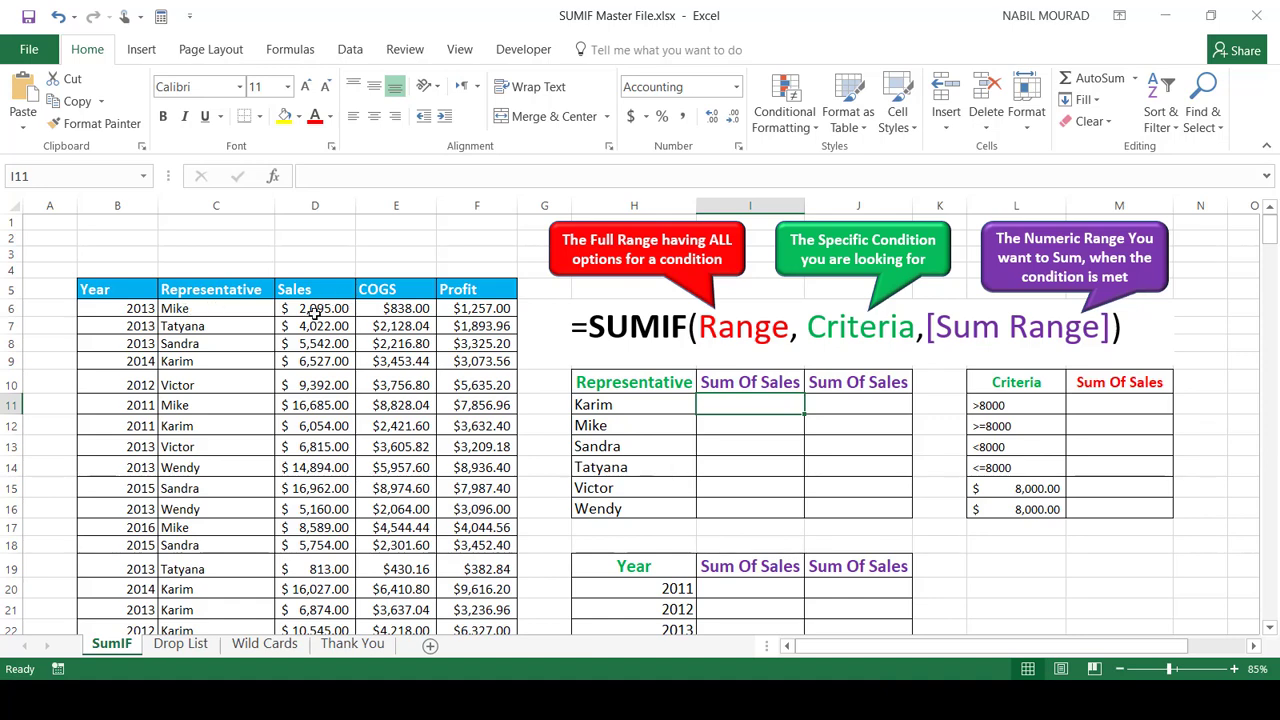
{"action": "left_click", "coordinate": [211, 531]}
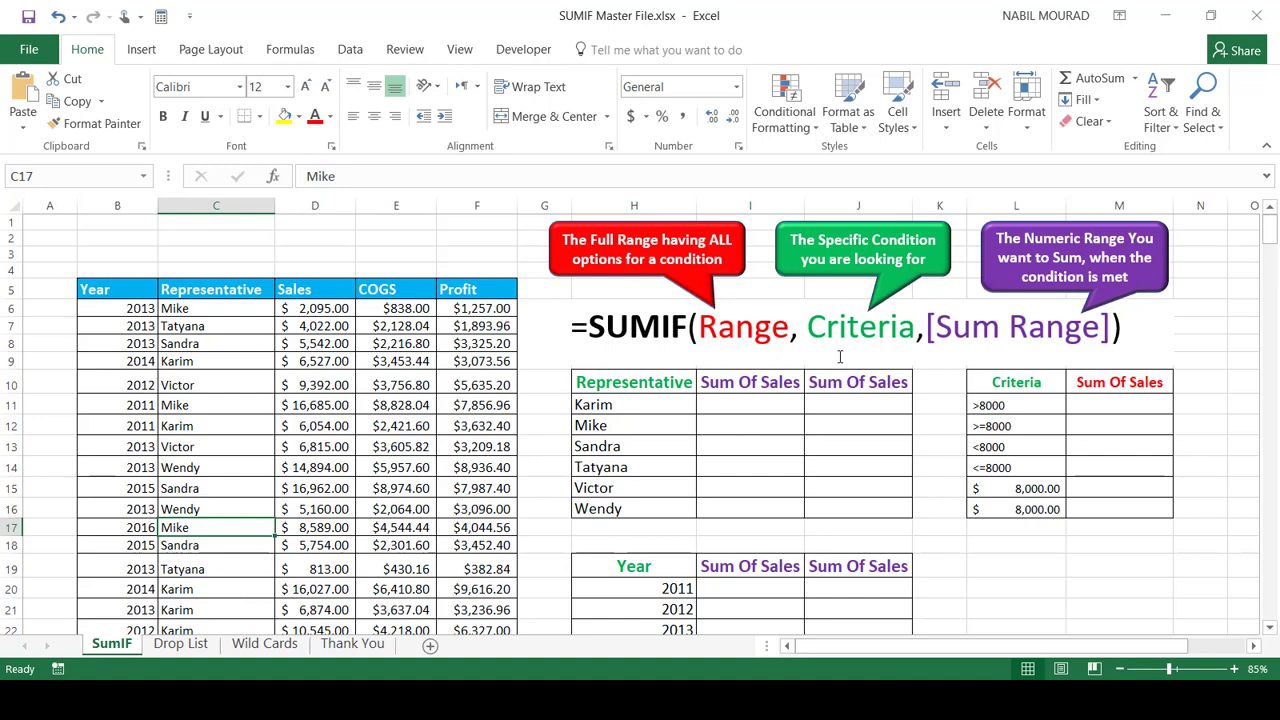
{"action": "left_click", "coordinate": [755, 405]}
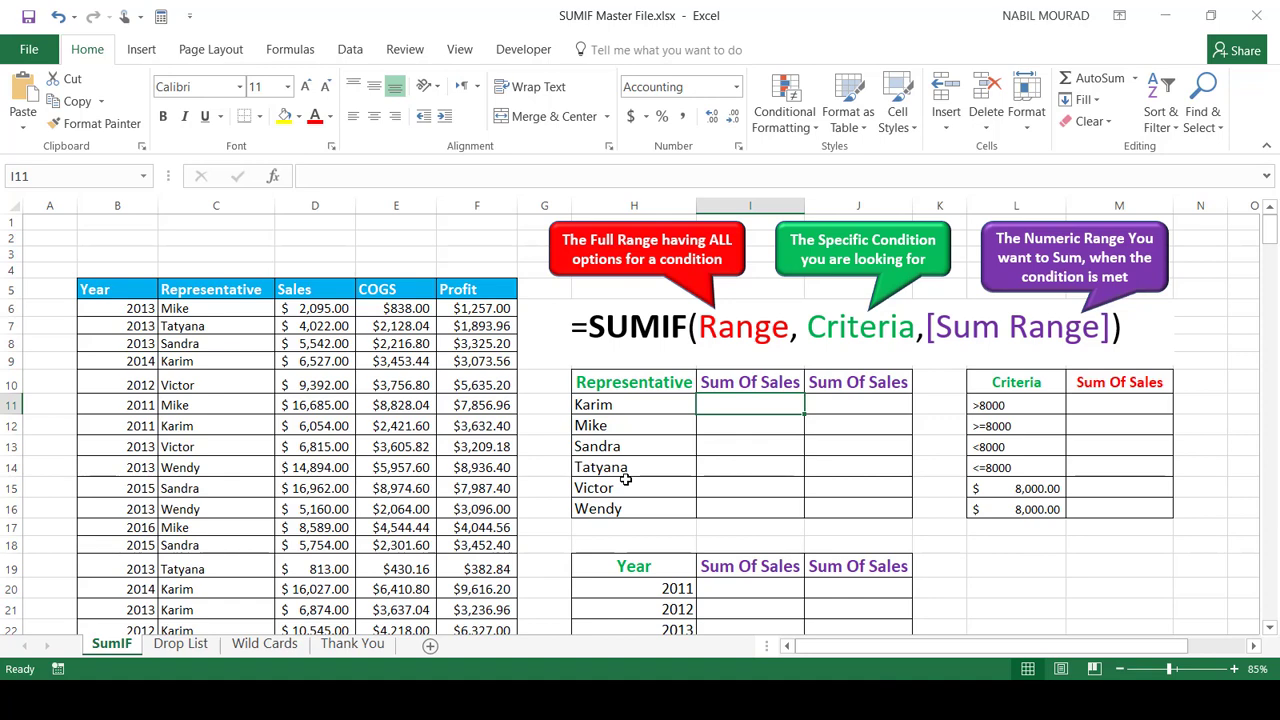
{"action": "scroll", "coordinate": [625, 480], "scroll_direction": "down", "scroll_amount": 2}
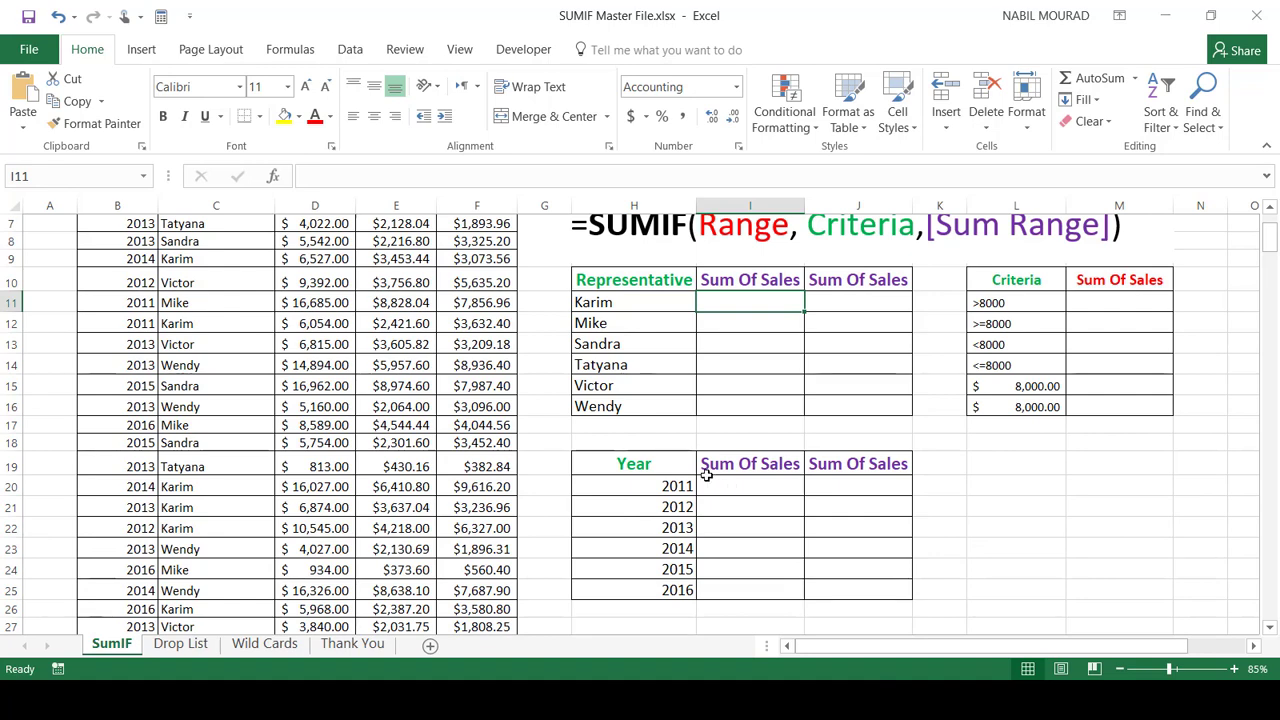
{"action": "scroll", "coordinate": [228, 320], "scroll_direction": "up", "scroll_amount": 2}
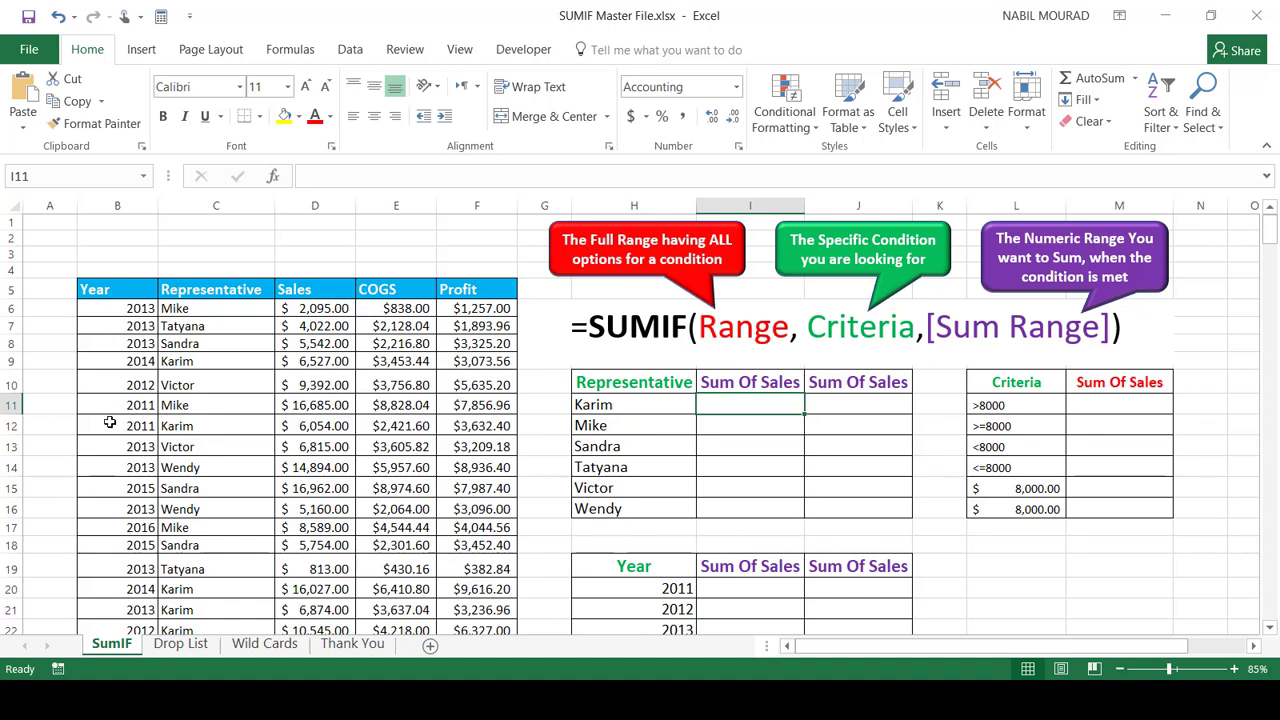
{"action": "left_click", "coordinate": [730, 590]}
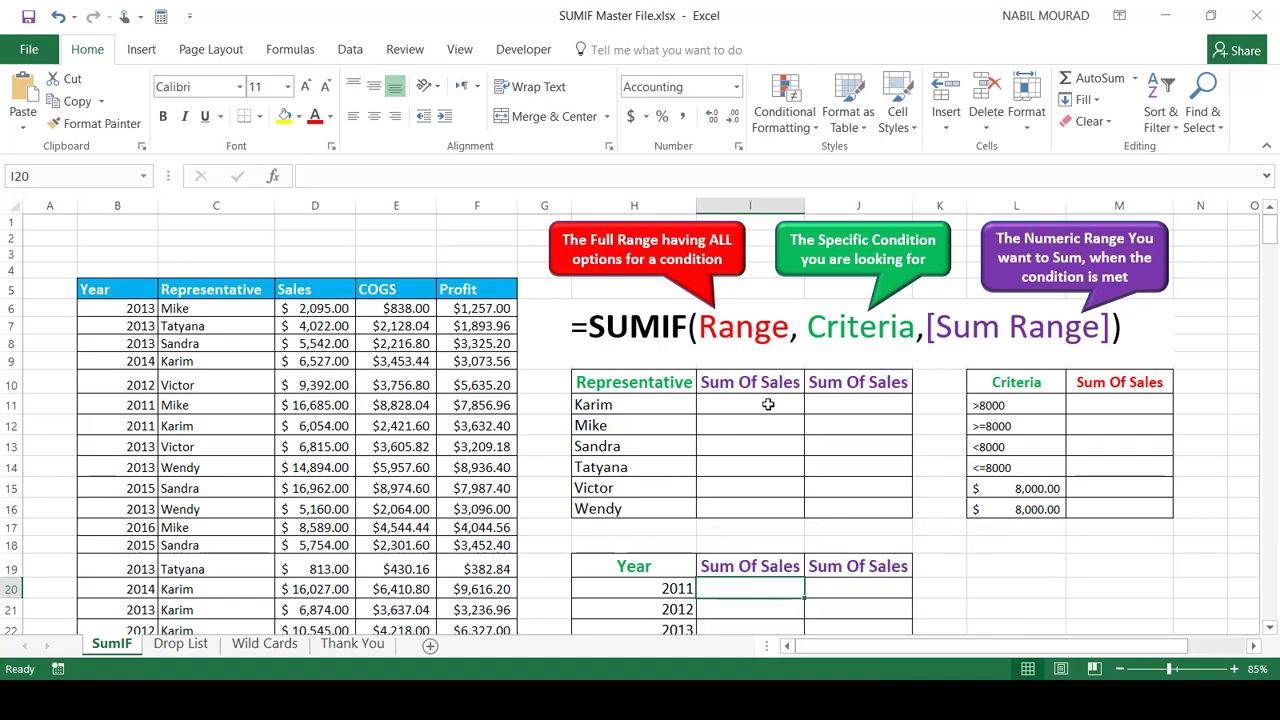
Step: Begin a SUMIF formula in I11 with the Representative column $C$6:$C$315 as the absolute criteria range
{"action": "left_click", "coordinate": [768, 404]}
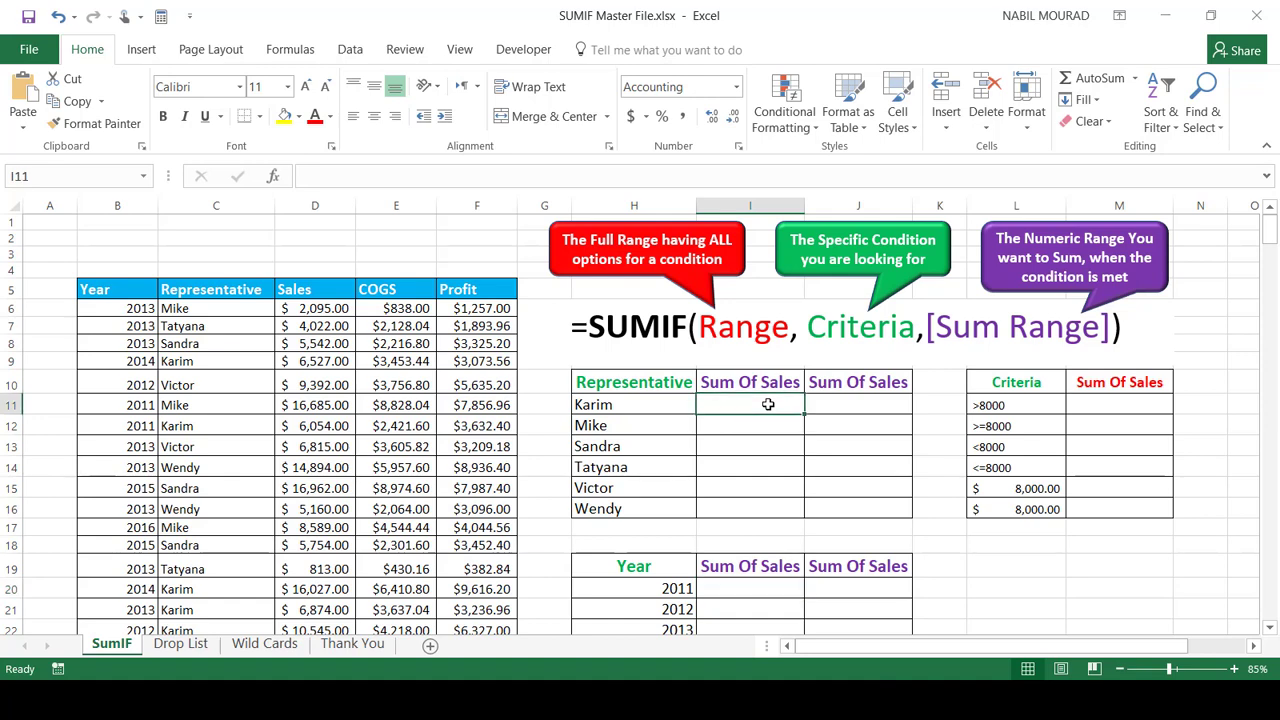
{"action": "type", "text": "=sumif"}
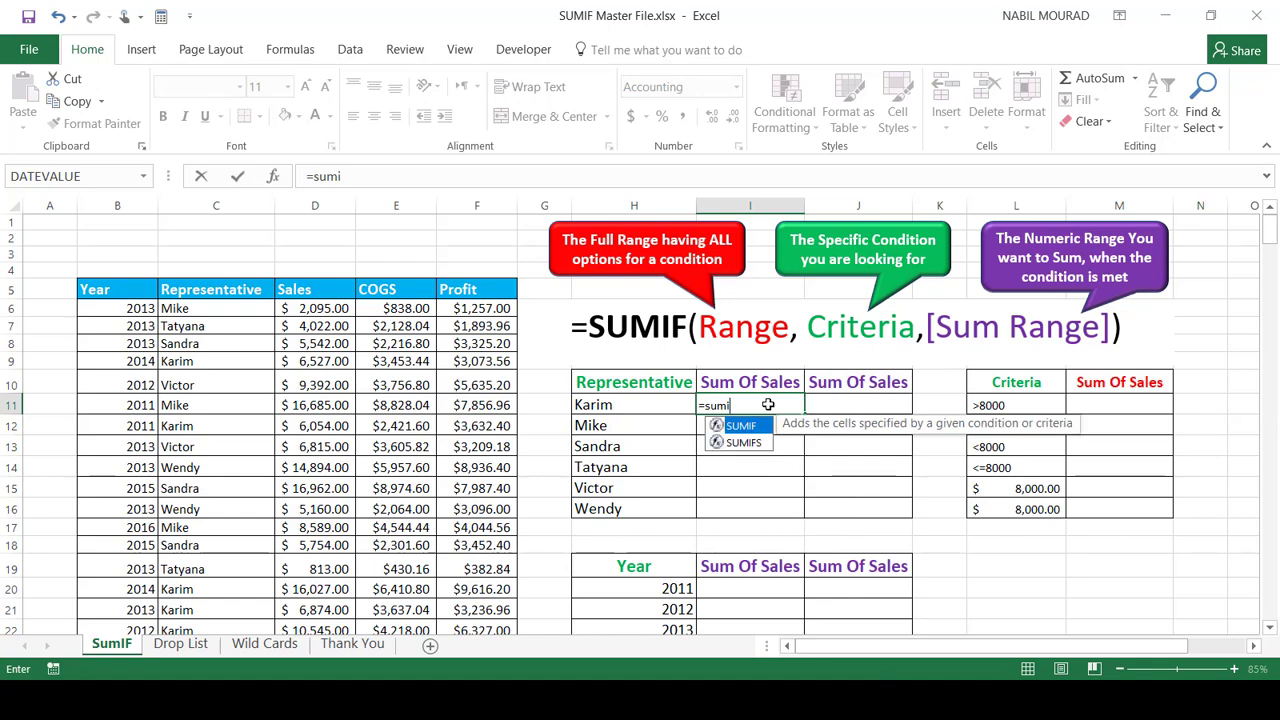
{"action": "key", "text": "Tab"}
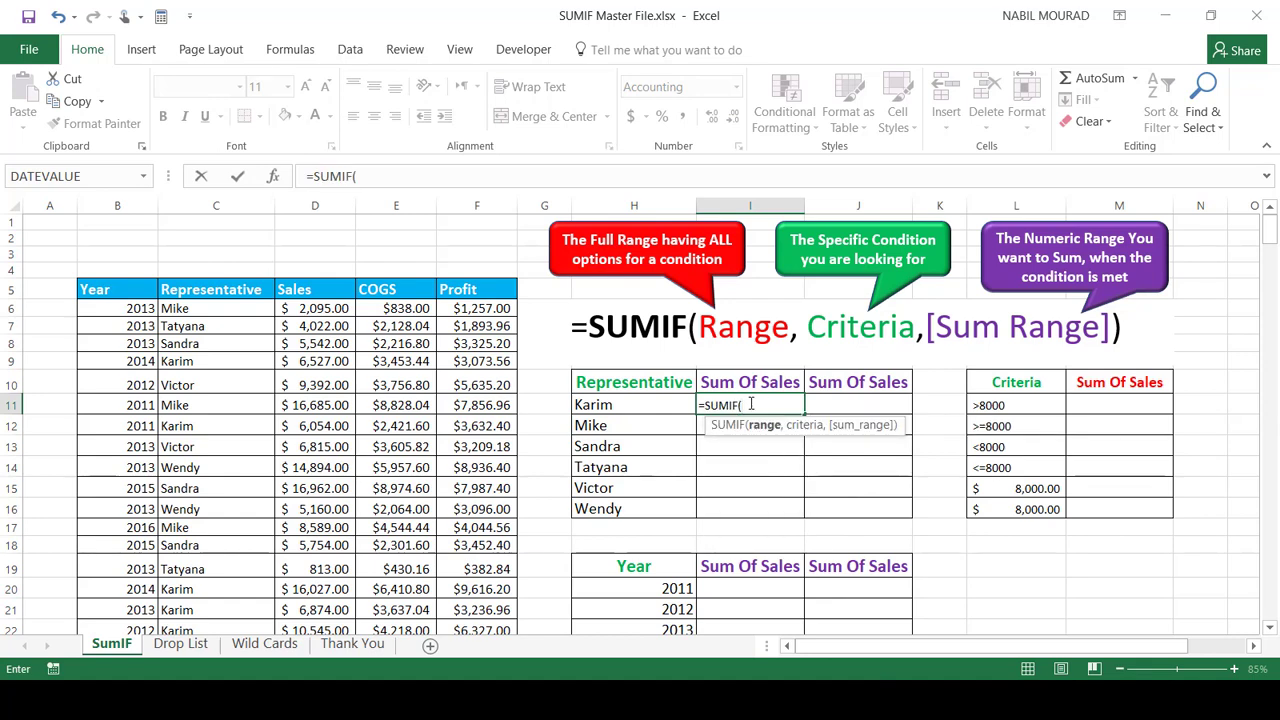
{"action": "left_click", "coordinate": [212, 307]}
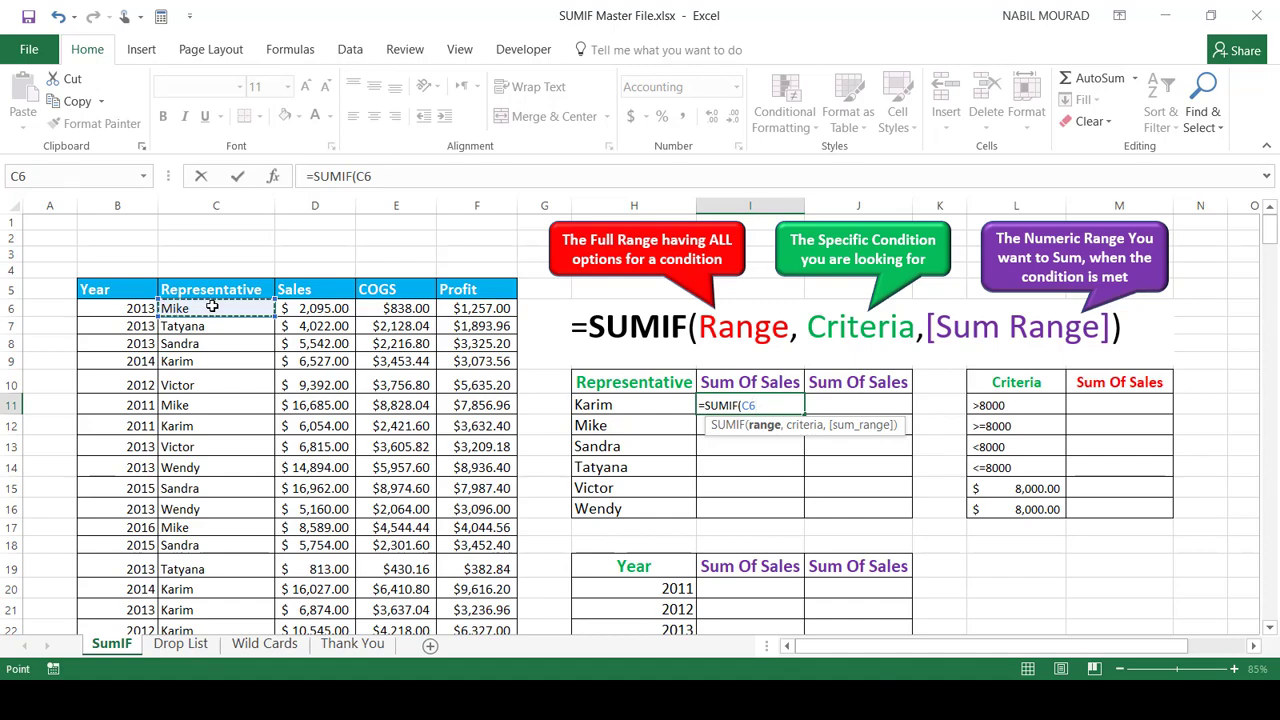
{"action": "key", "text": "ctrl+shift+Down"}
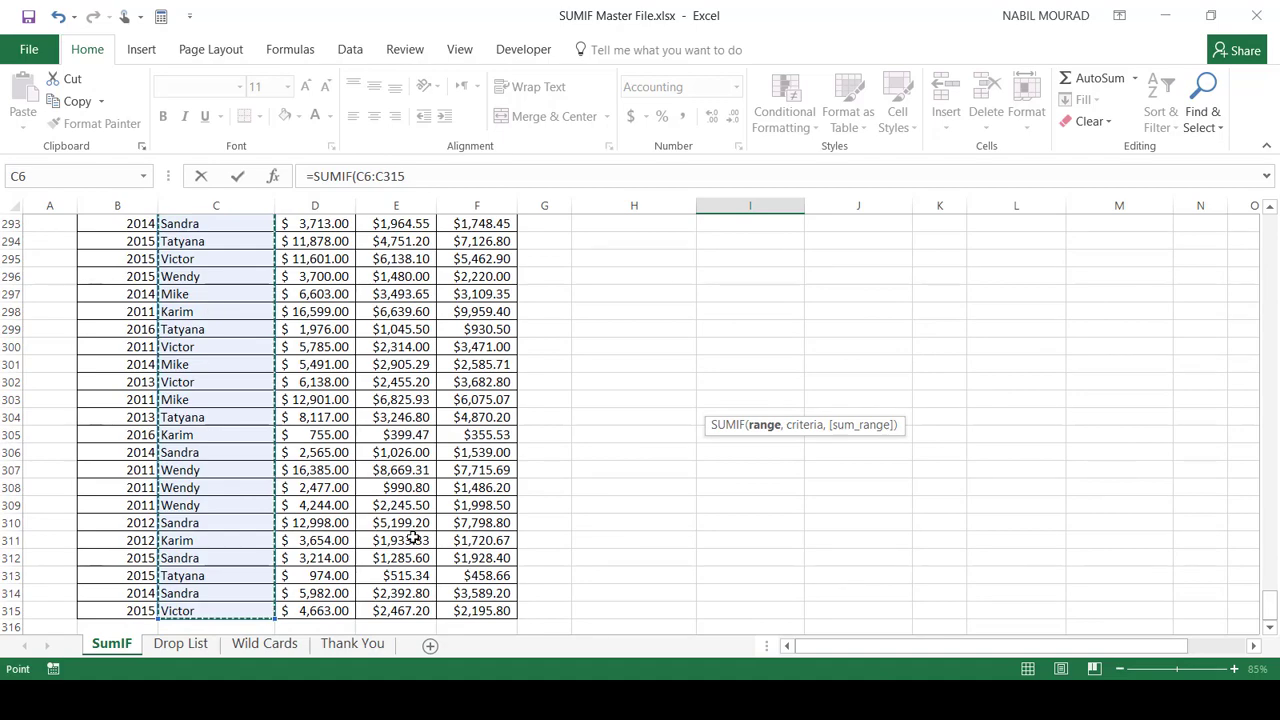
{"action": "key", "text": "F4"}
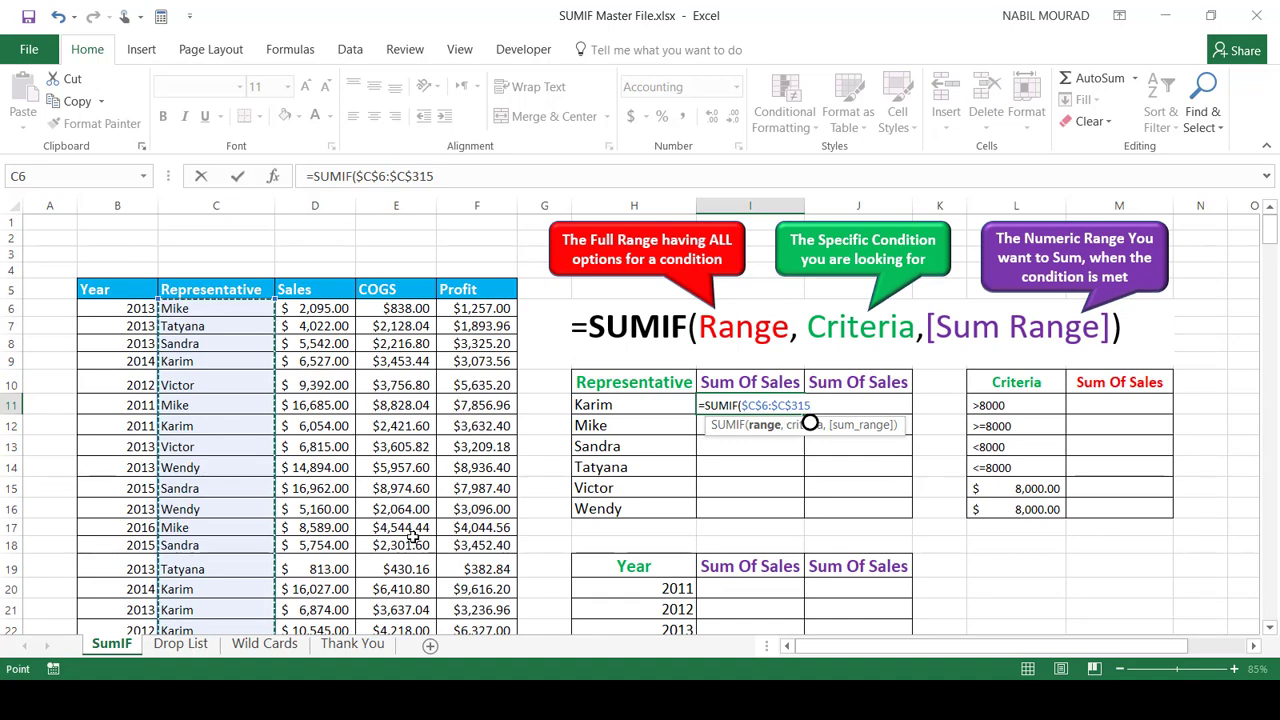
{"action": "type", "text": ","}
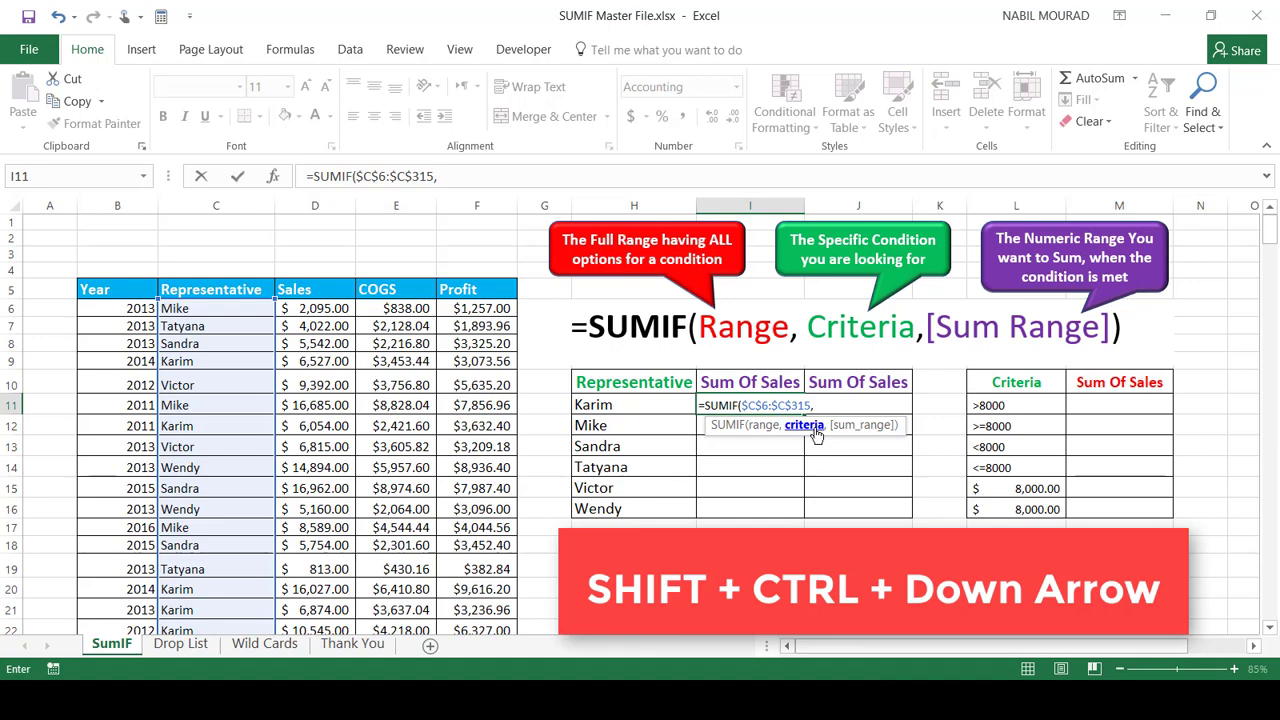
Step: Complete the I11 formula with criterion H11 and absolute sum range $D$6:$D$315, and fill it down to I16
{"action": "left_click", "coordinate": [607, 405]}
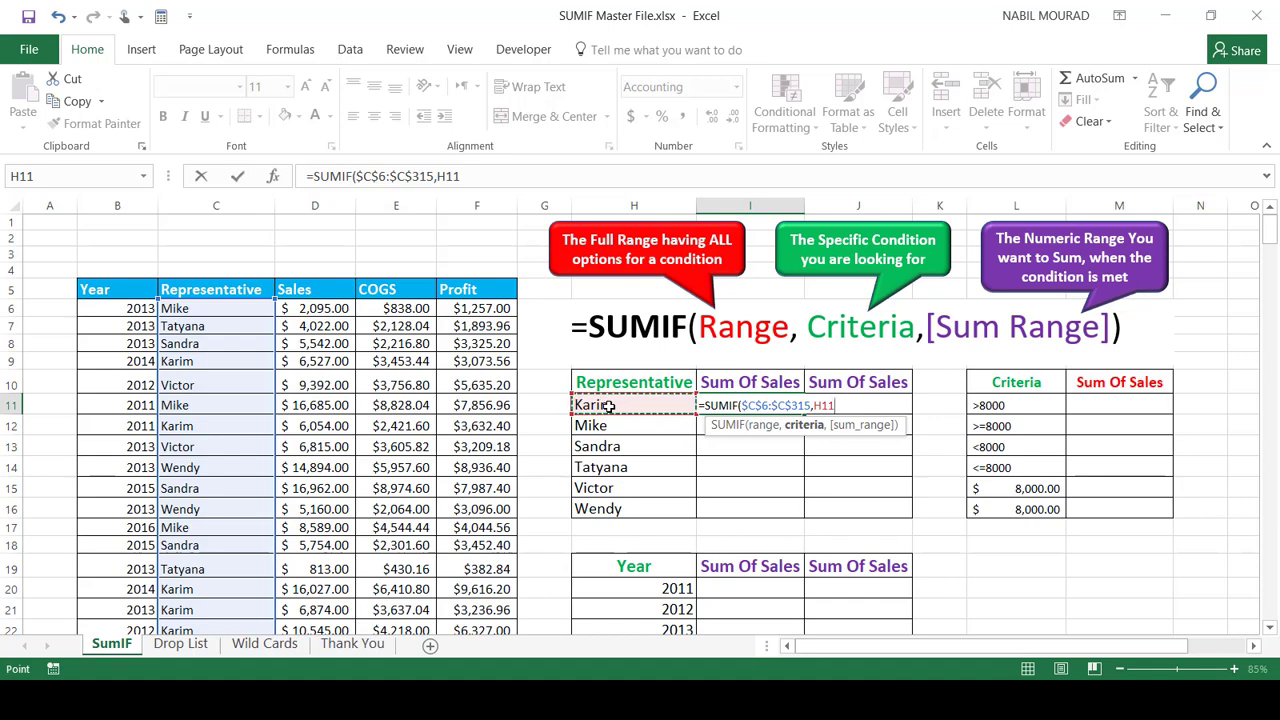
{"action": "type", "text": ","}
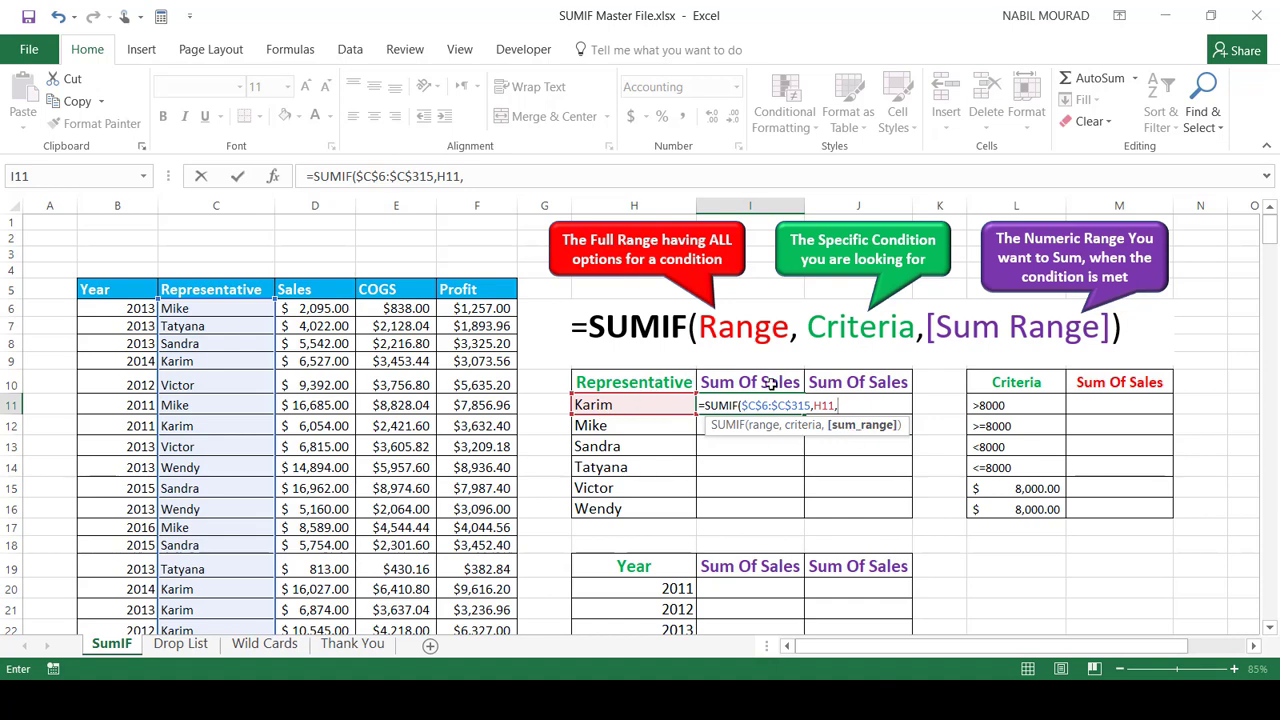
{"action": "left_click", "coordinate": [314, 313]}
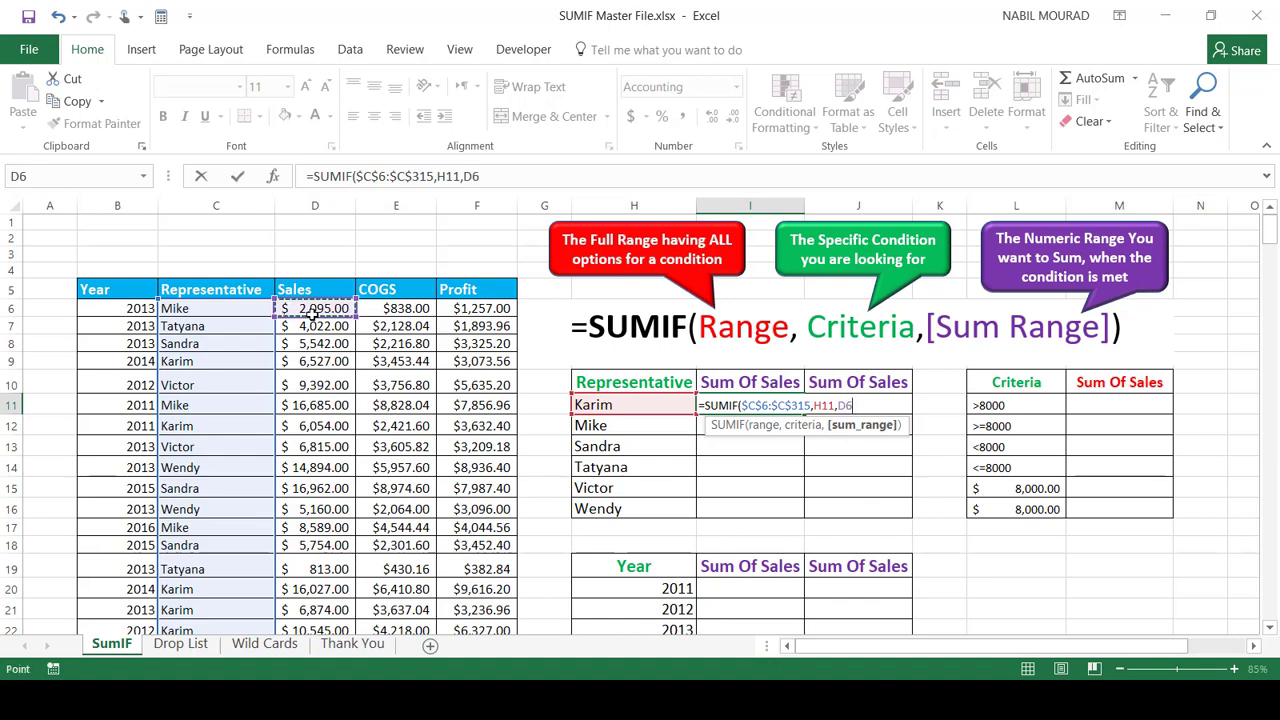
{"action": "key", "text": "ctrl+shift+Down"}
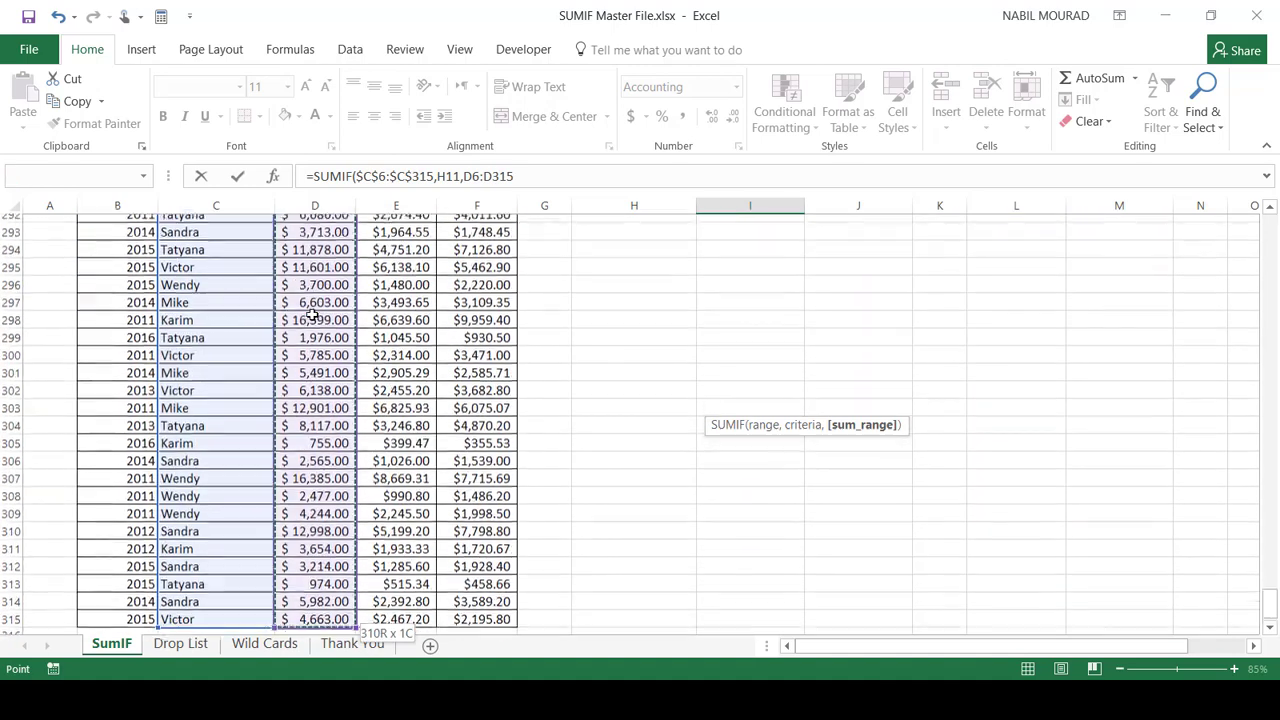
{"action": "key", "text": "F4"}
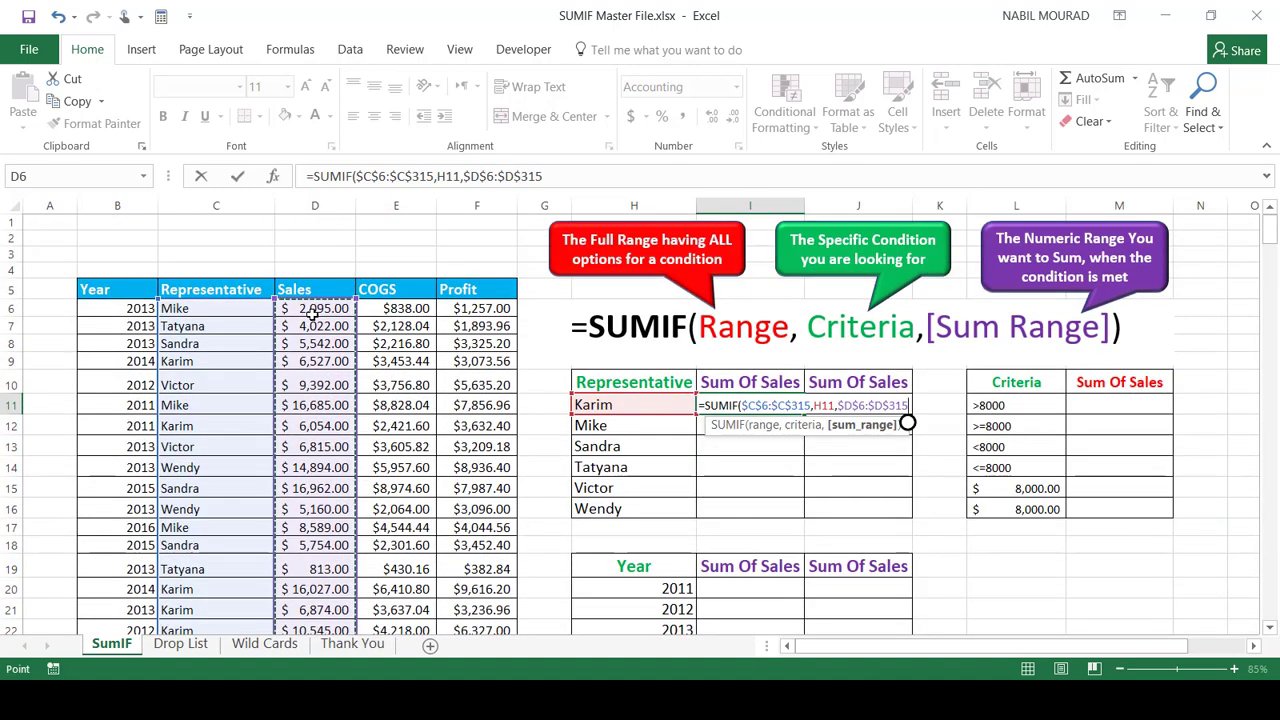
{"action": "type", "text": ")"}
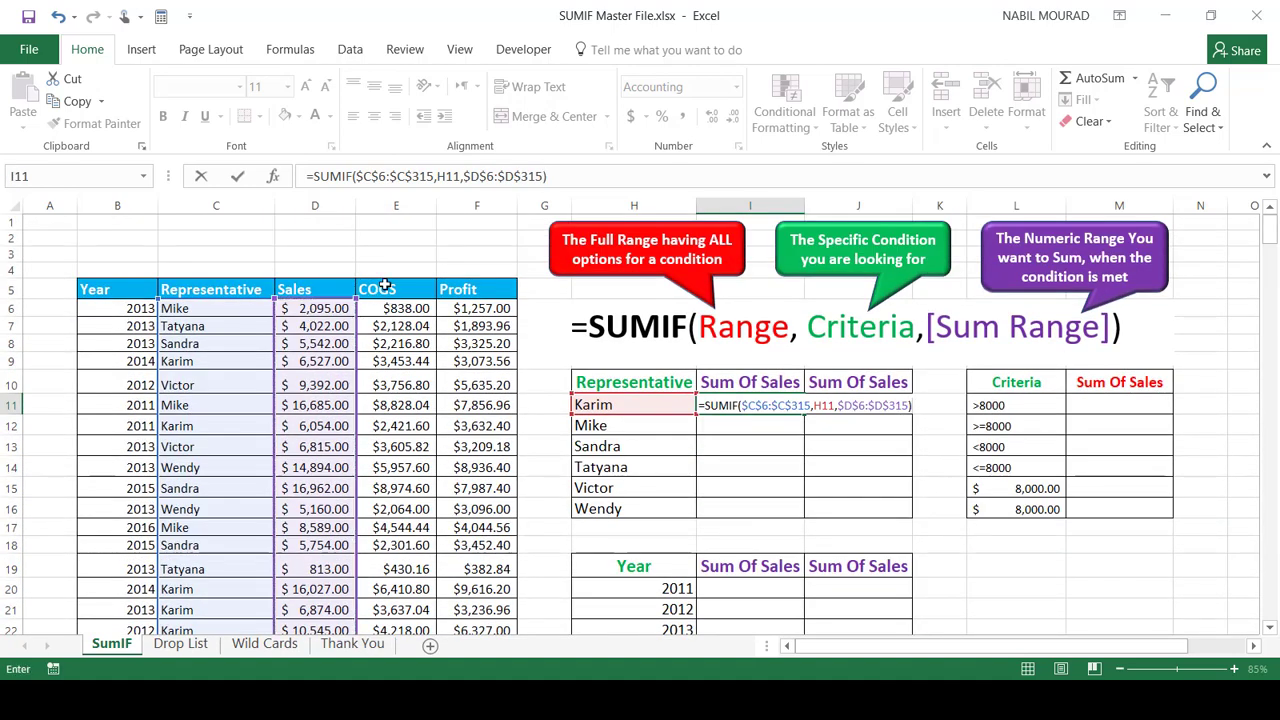
{"action": "key", "text": "ctrl+Return"}
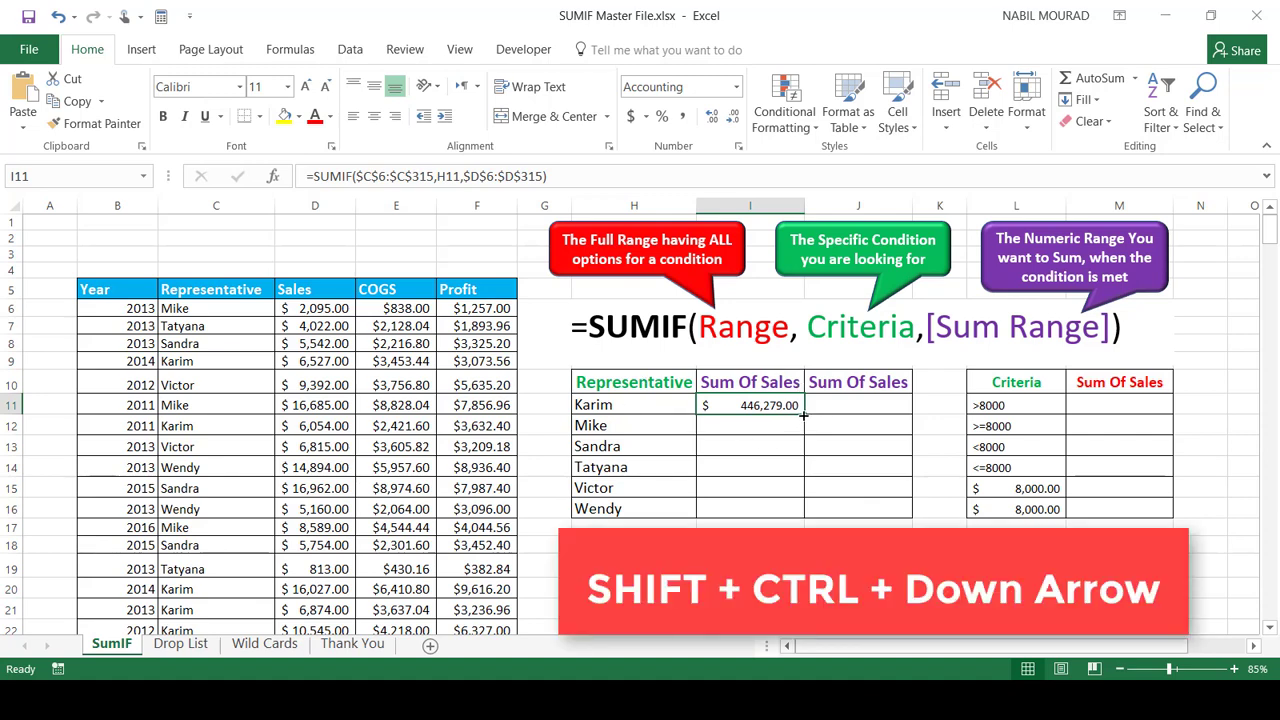
{"action": "left_click_drag", "start_coordinate": [803, 415], "coordinate": [802, 516]}
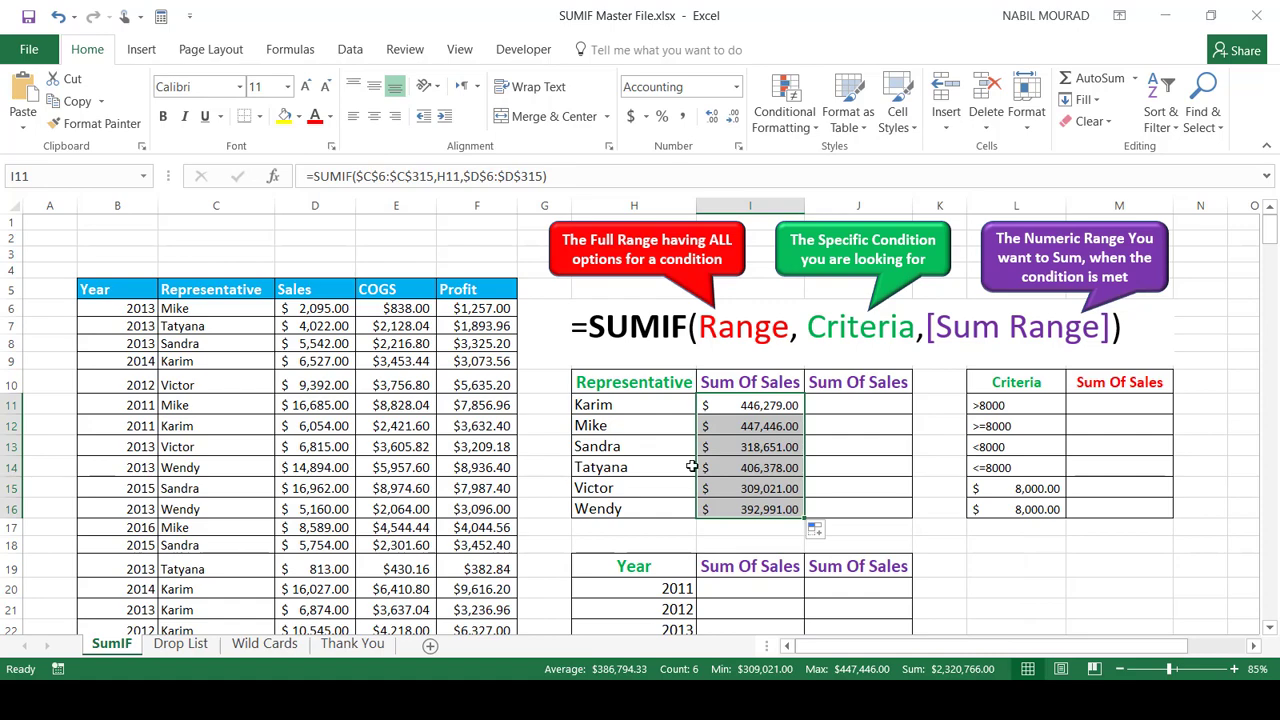
Step: Begin a SUMIF formula in I20 with the Year column $B$6:$B$315 as the absolute criteria range
{"action": "scroll", "coordinate": [705, 475], "scroll_direction": "down", "scroll_amount": 2}
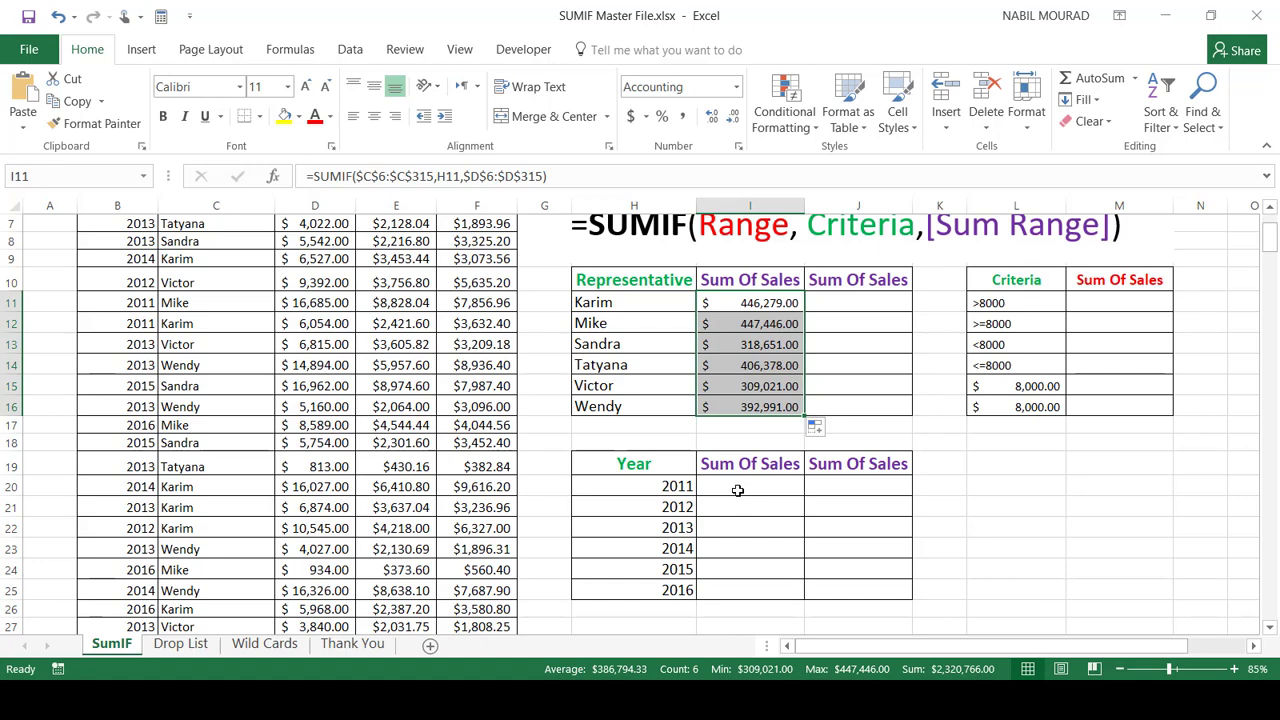
{"action": "left_click", "coordinate": [743, 488]}
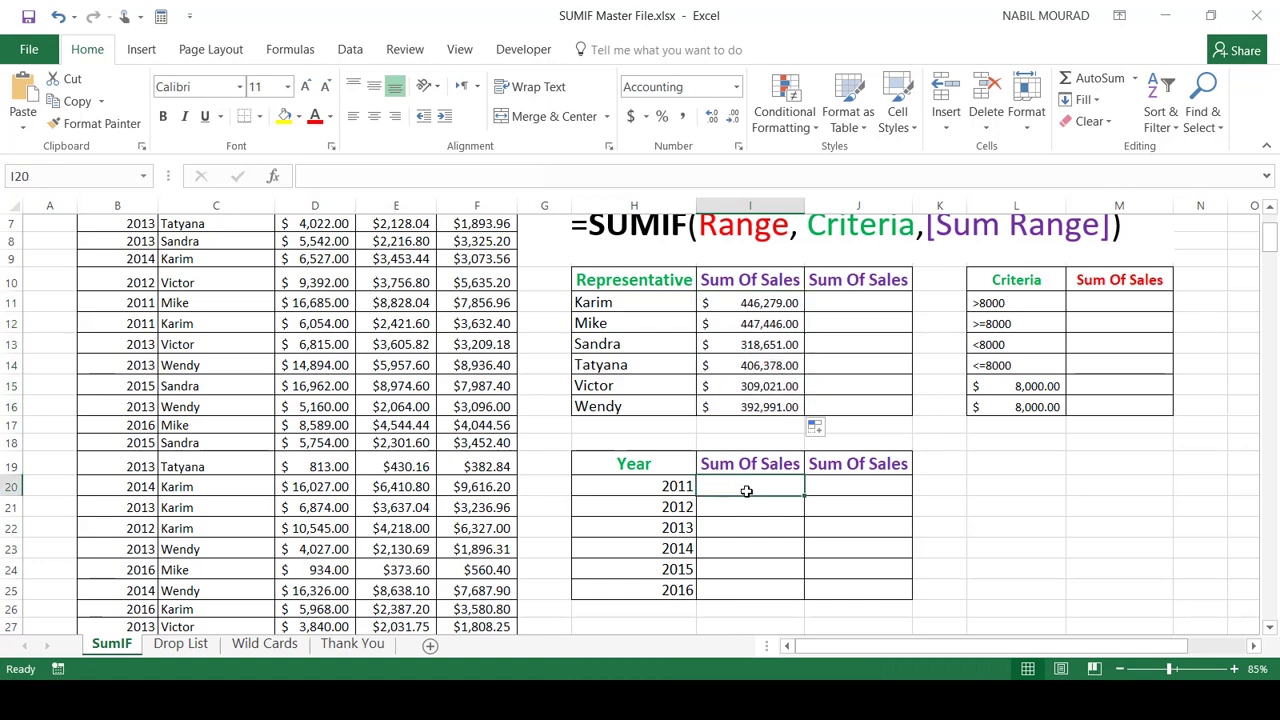
{"action": "type", "text": "=sum"}
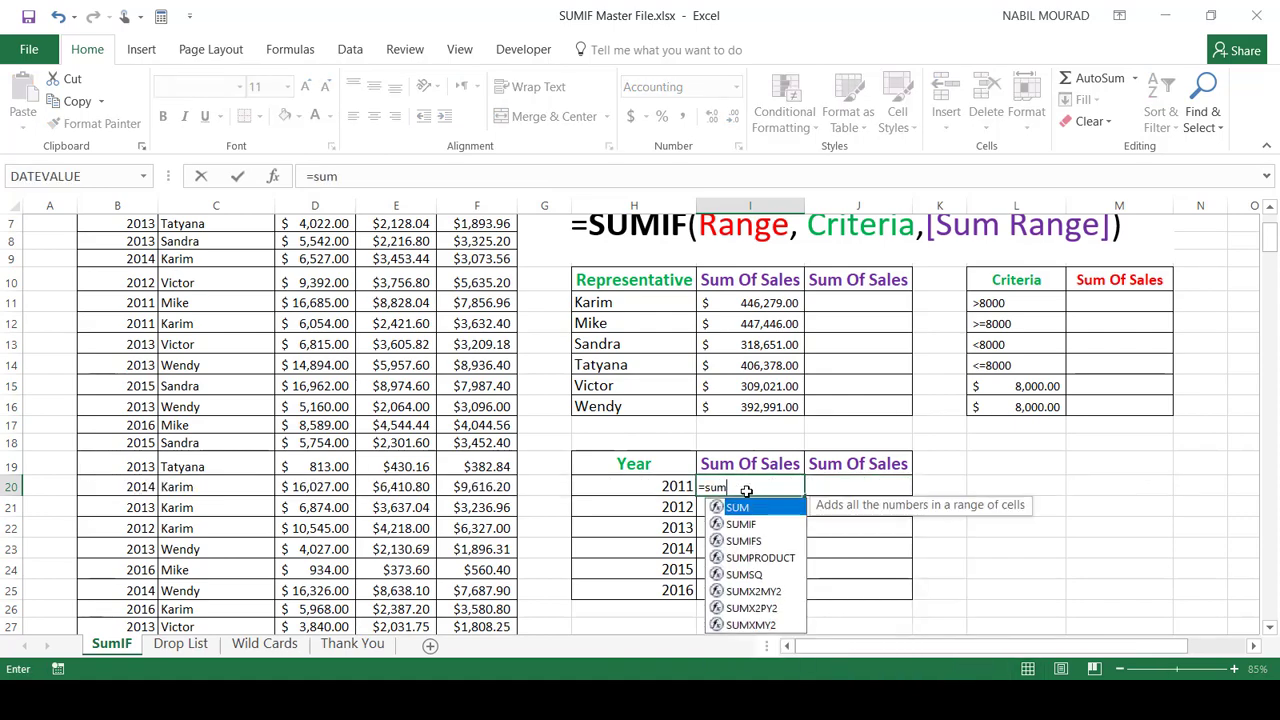
{"action": "key", "text": "Down"}
{"action": "key", "text": "Tab"}
{"action": "scroll", "coordinate": [190, 350], "scroll_direction": "up", "scroll_amount": 2}
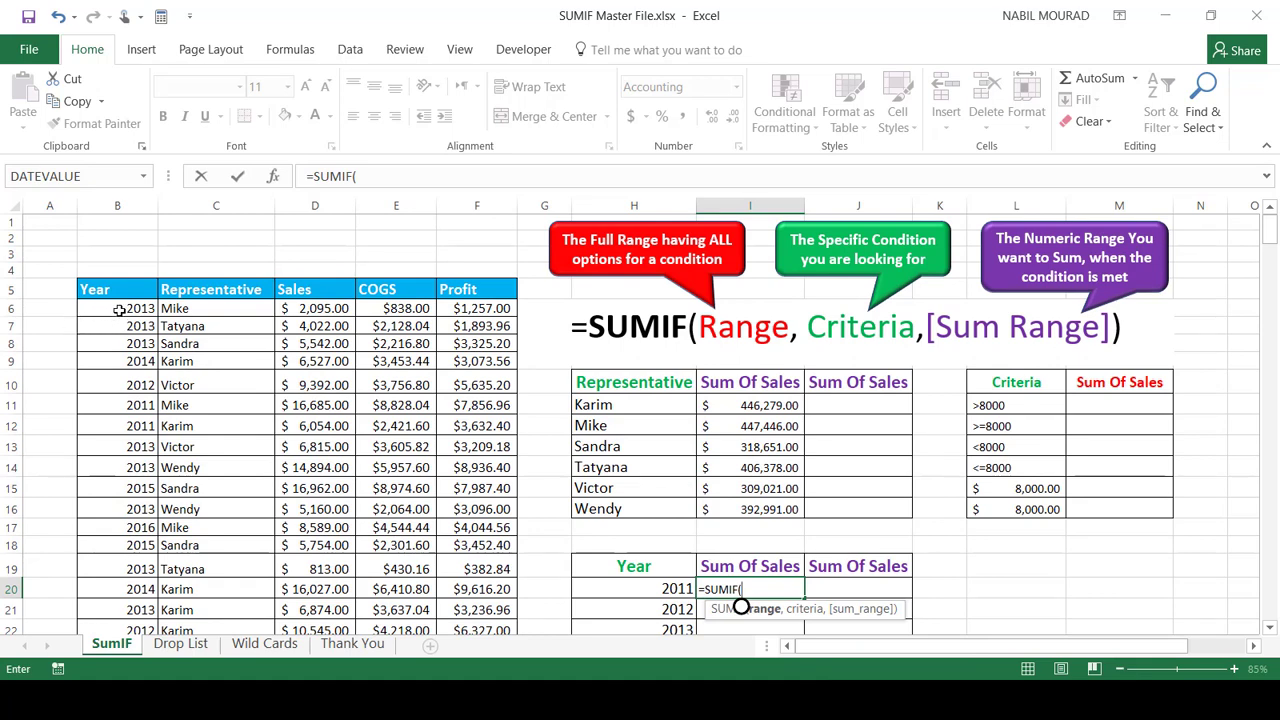
{"action": "left_click", "coordinate": [118, 308]}
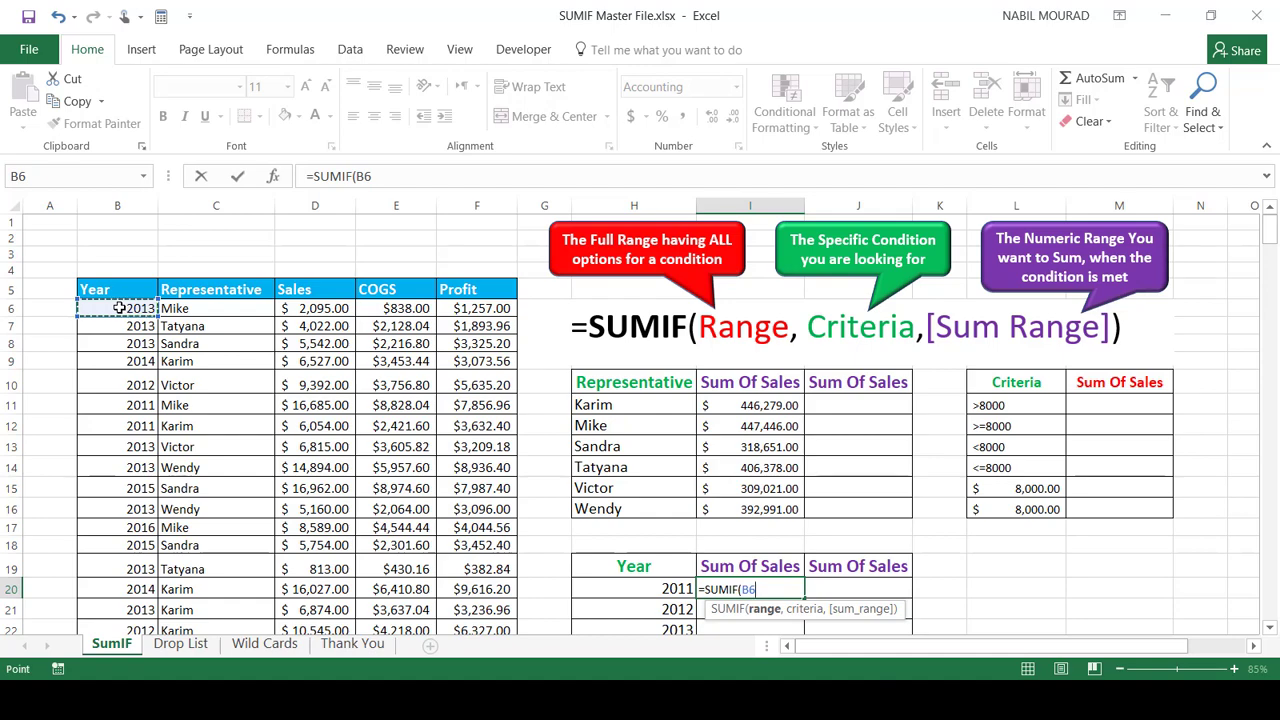
{"action": "key", "text": "ctrl+shift+Down"}
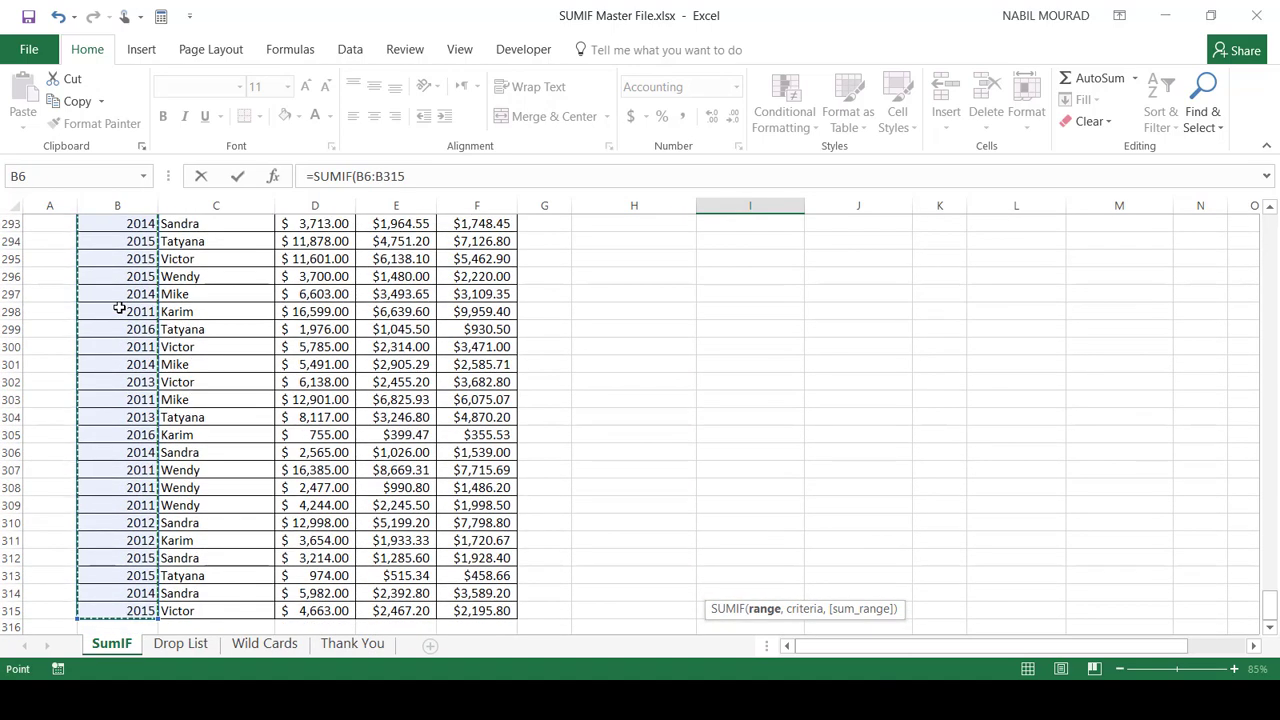
{"action": "key", "text": "F4"}
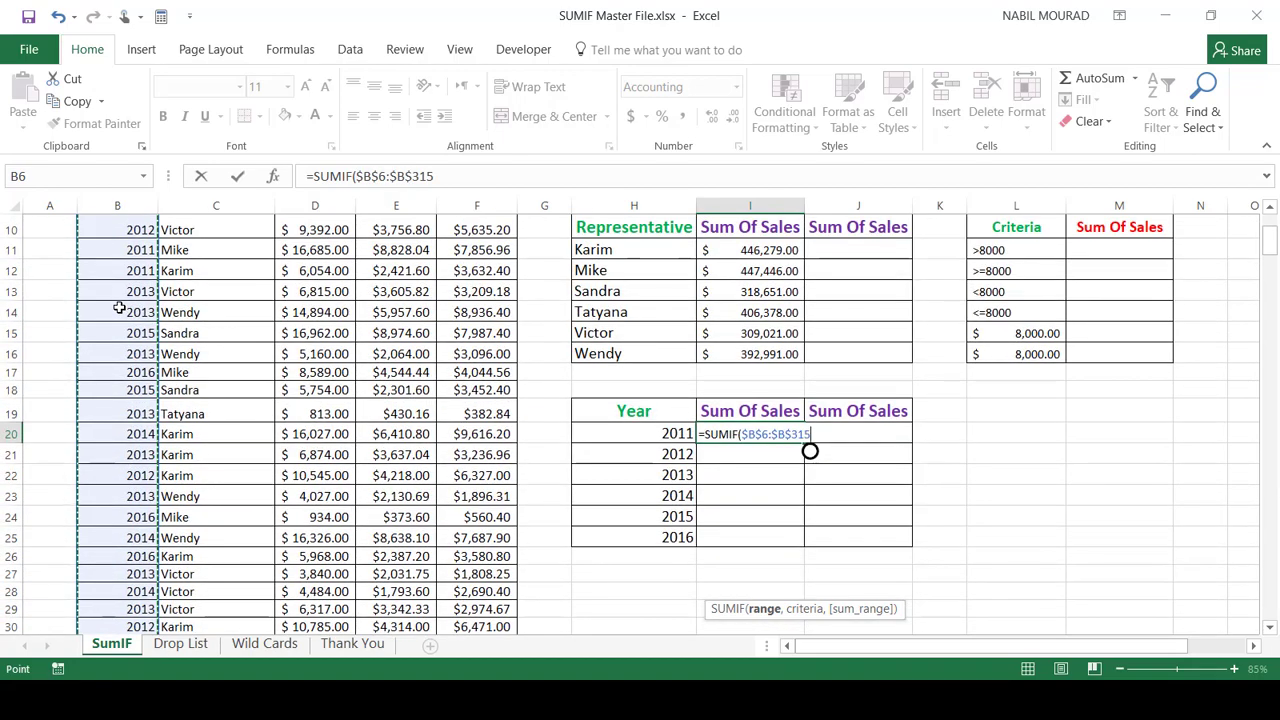
{"action": "type", "text": ","}
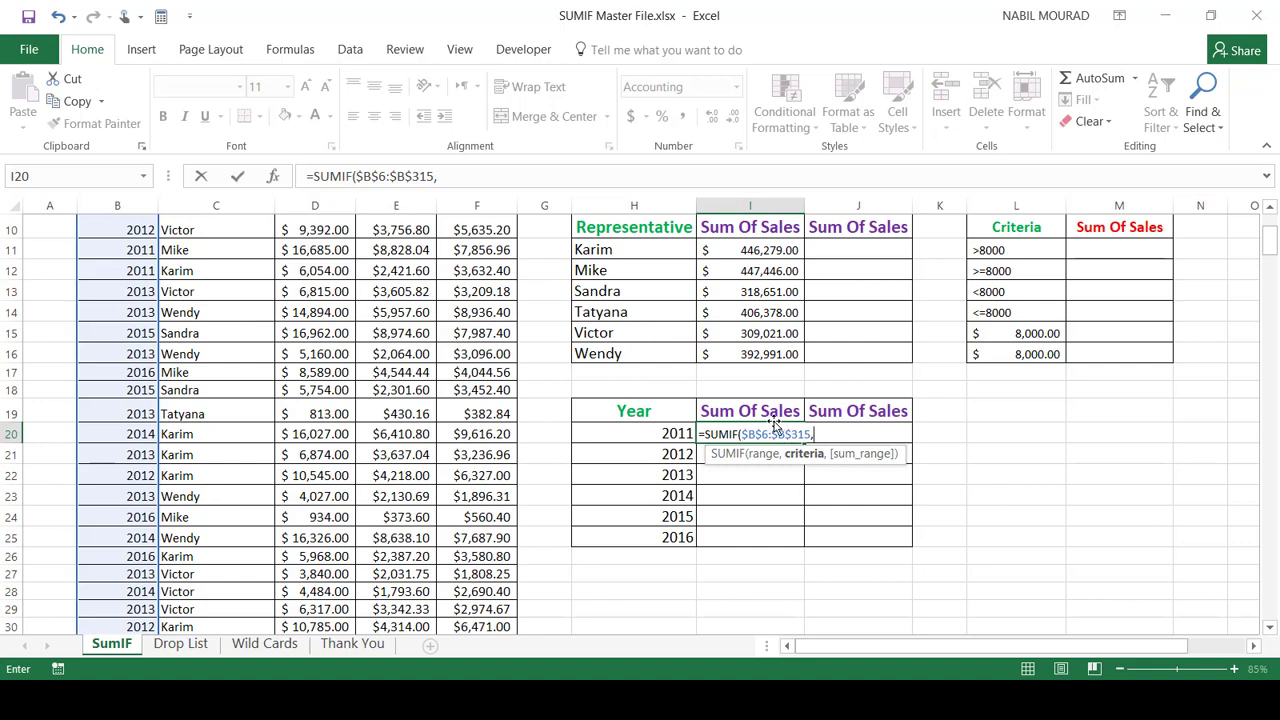
Step: Complete the I20 formula with criterion H20 and absolute sum range $D$6:$D$315, and fill it down to I25
{"action": "left_click", "coordinate": [666, 433]}
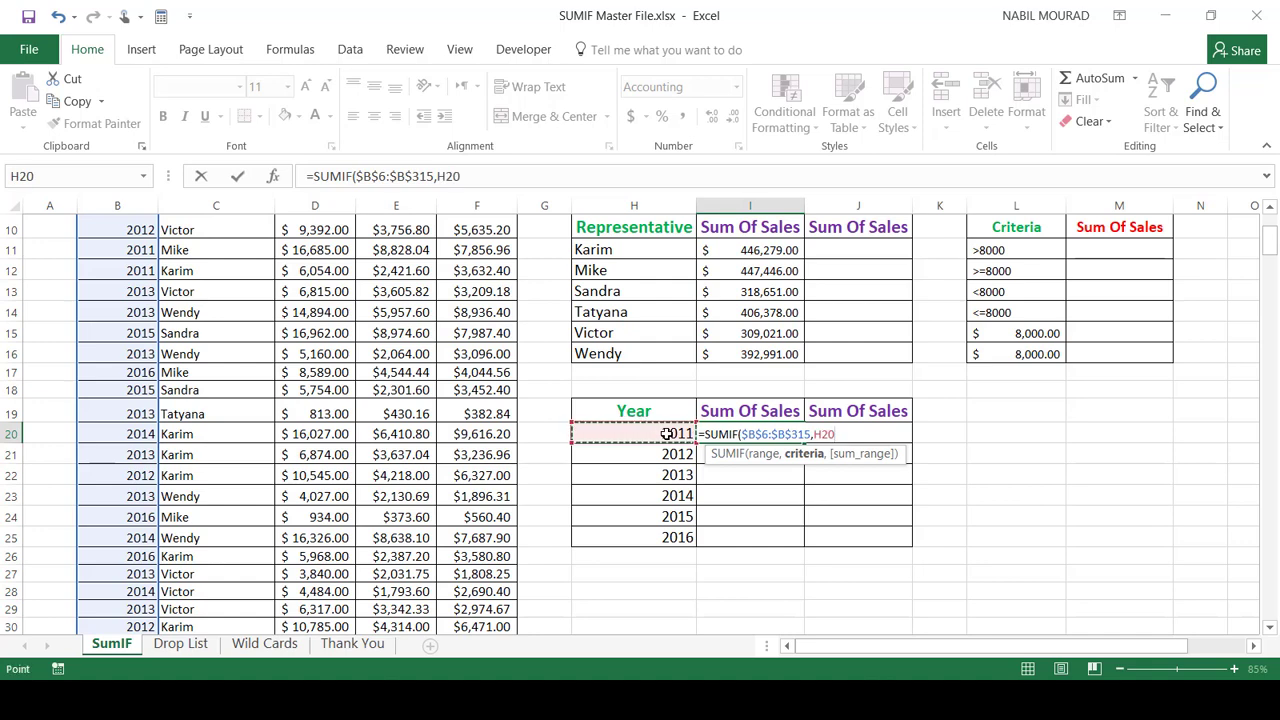
{"action": "type", "text": ","}
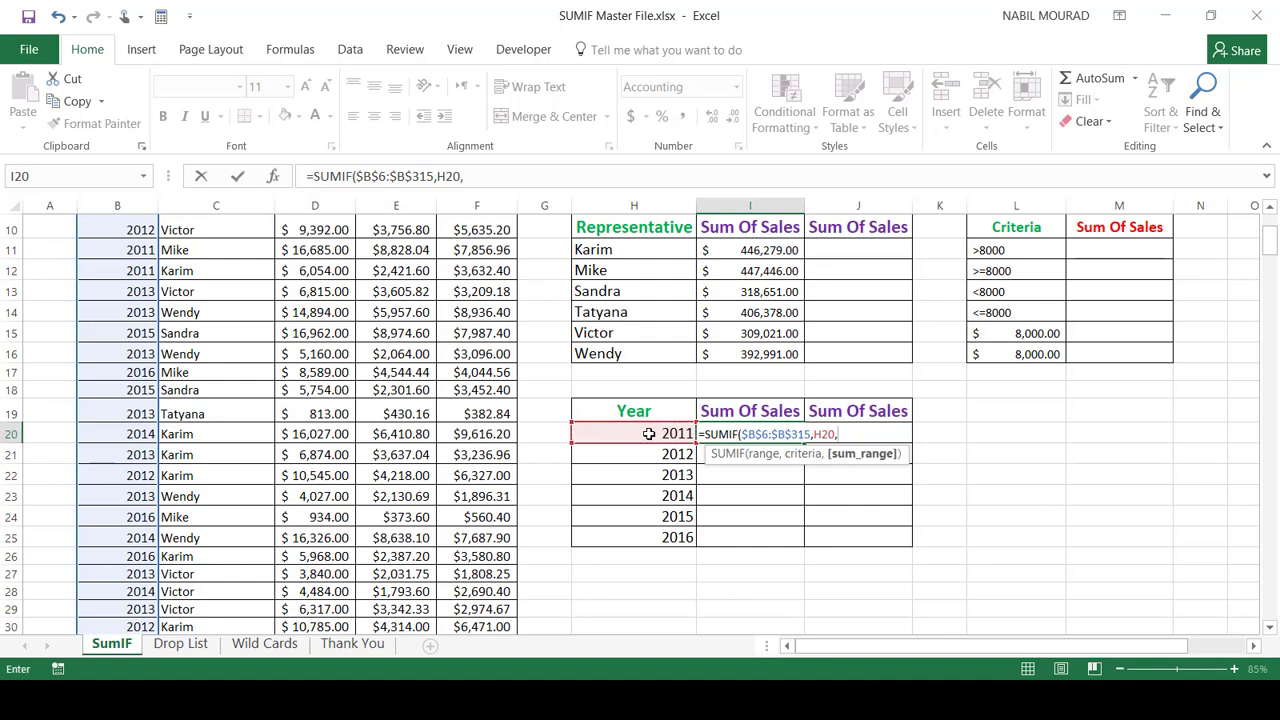
{"action": "scroll", "coordinate": [456, 454], "scroll_direction": "up", "scroll_amount": 3}
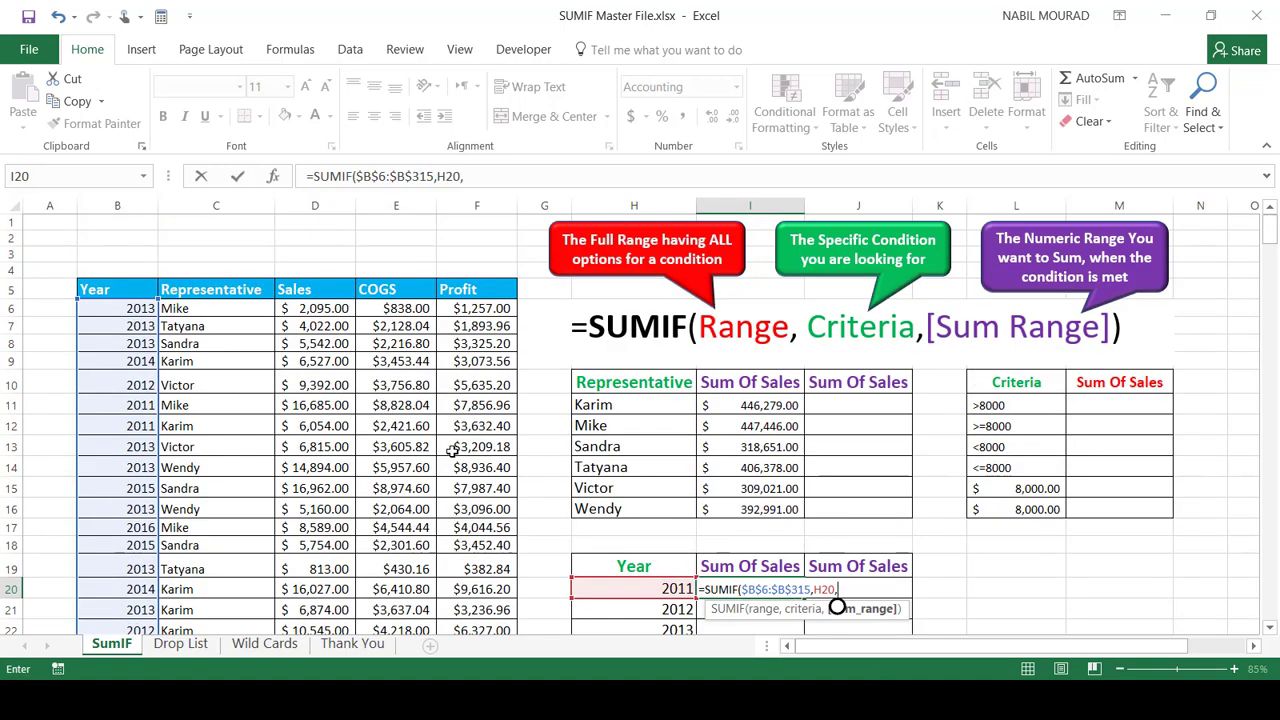
{"action": "left_click", "coordinate": [325, 305]}
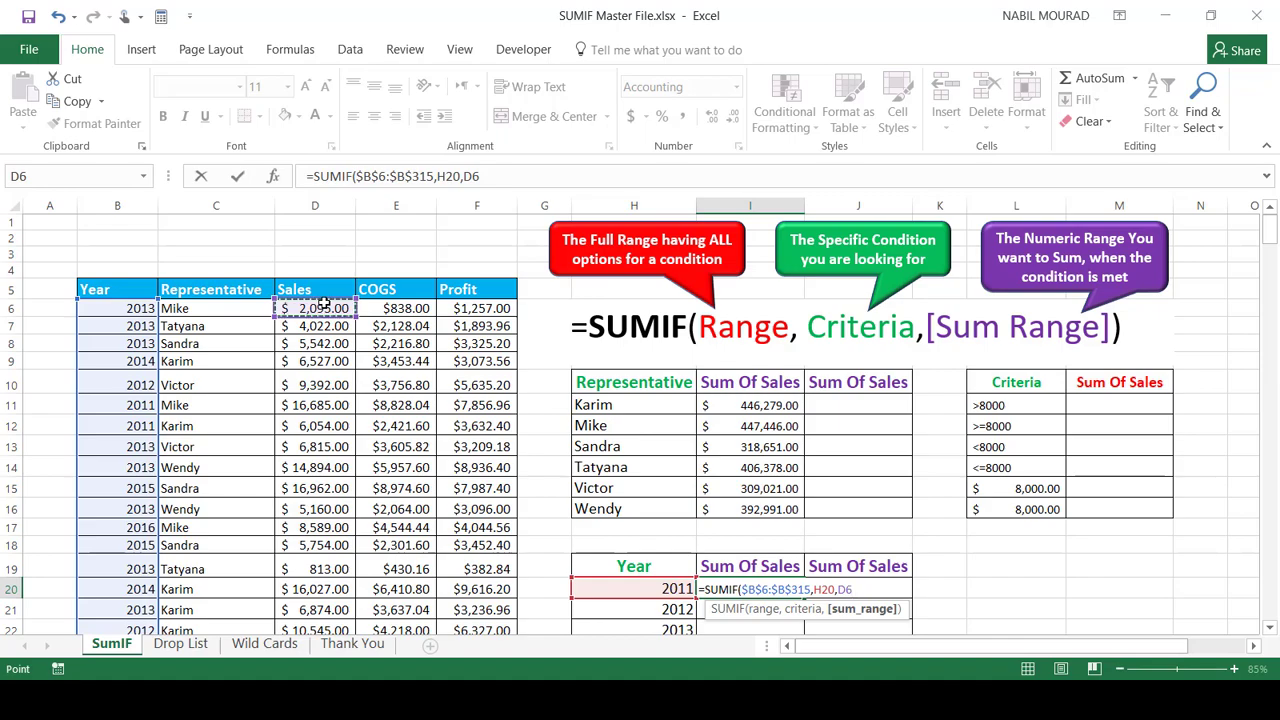
{"action": "key", "text": "ctrl+shift+Down"}
{"action": "key", "text": "F4"}
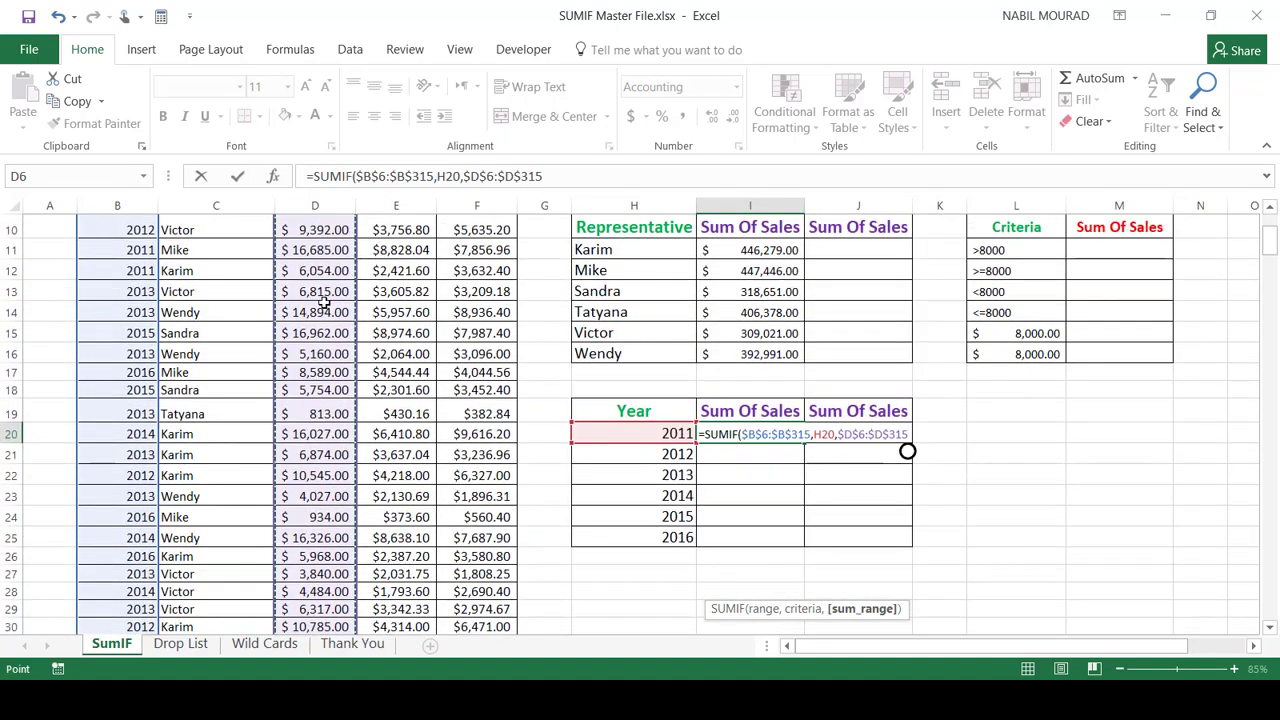
{"action": "type", "text": ")"}
{"action": "key", "text": "ctrl+Return"}
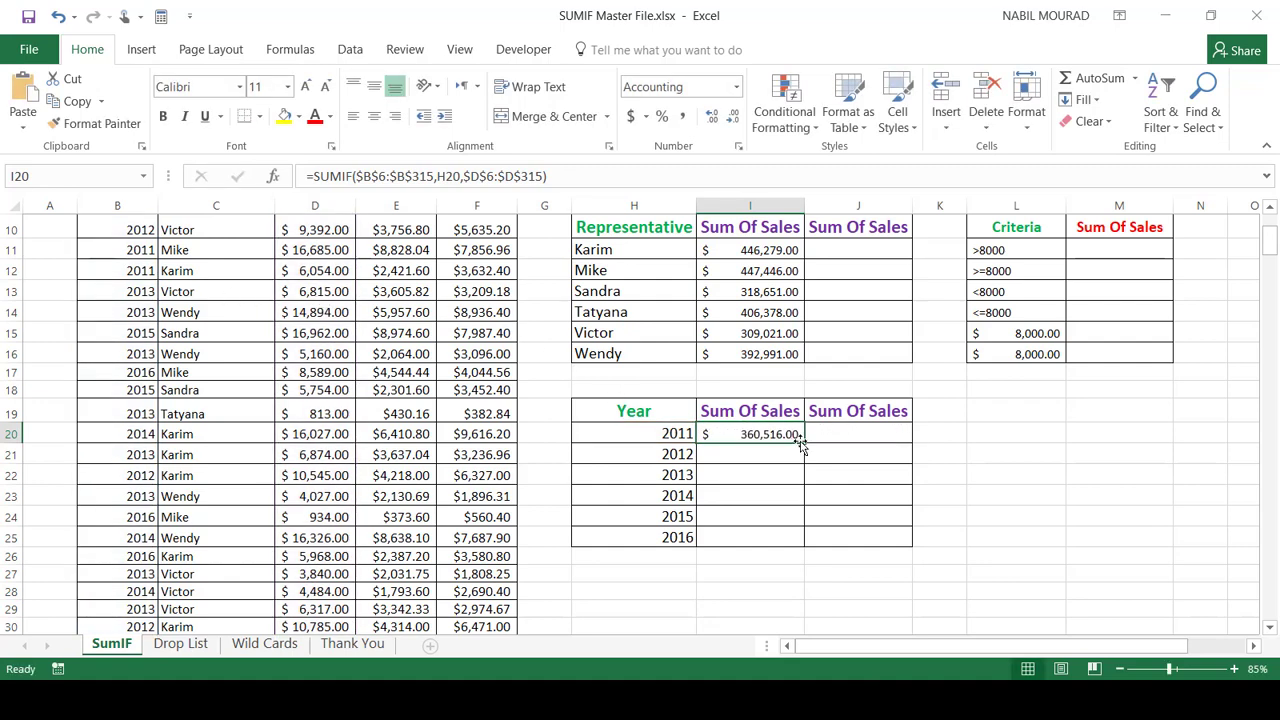
{"action": "left_click_drag", "start_coordinate": [807, 442], "coordinate": [806, 551]}
Step: Begin a SUMIF formula in J11 with the Representative column $C$6:$C$315 as the absolute criteria range
{"action": "scroll", "coordinate": [868, 517], "scroll_direction": "up", "scroll_amount": 2}
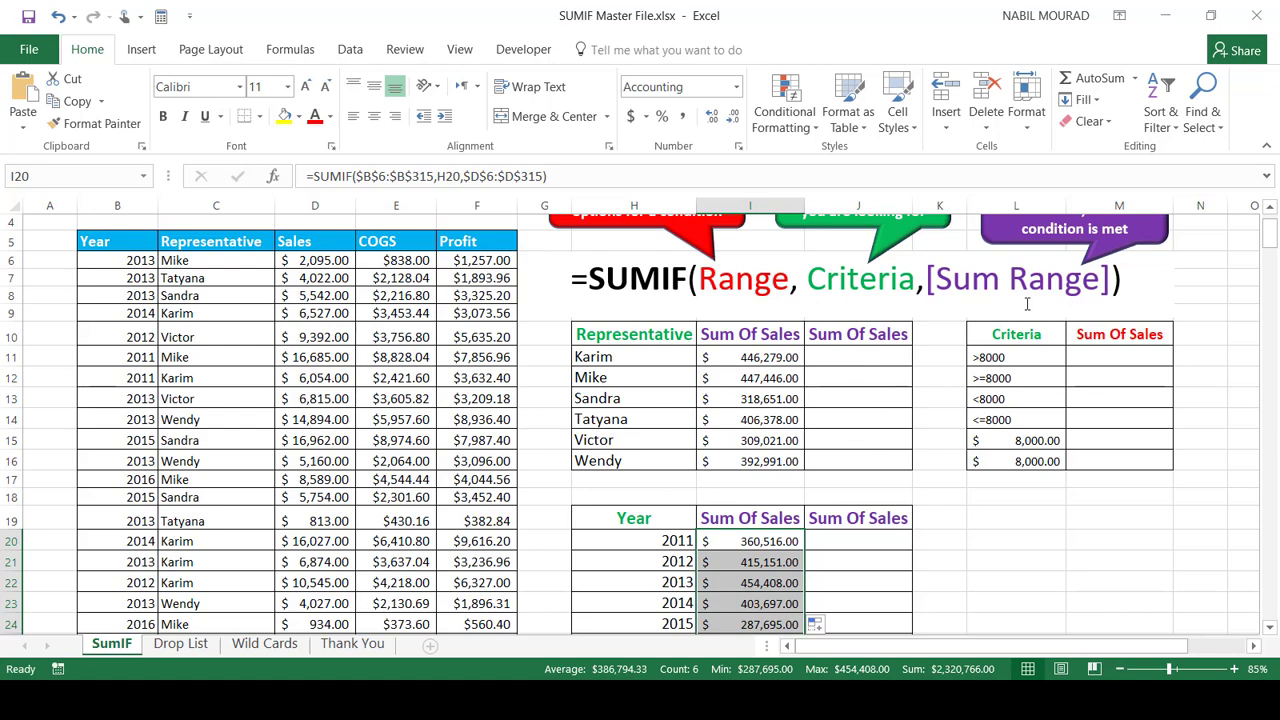
{"action": "left_click", "coordinate": [844, 357]}
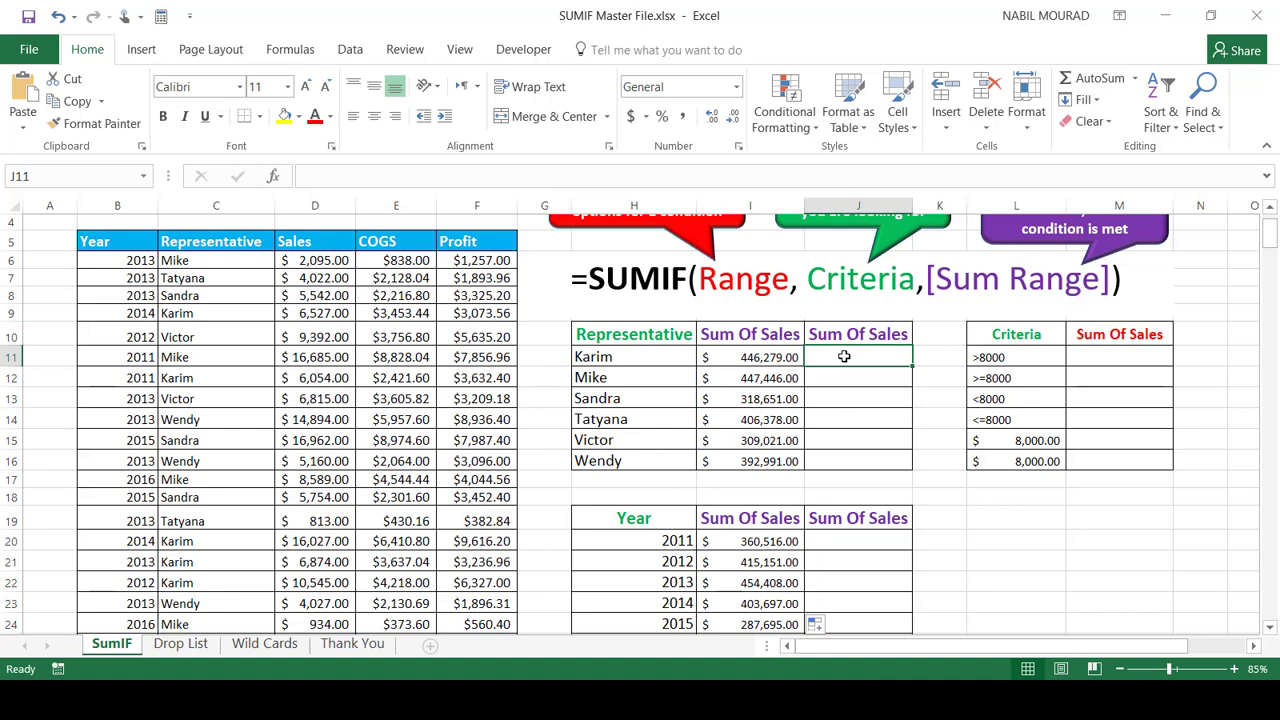
{"action": "type", "text": "=SUMIF("}
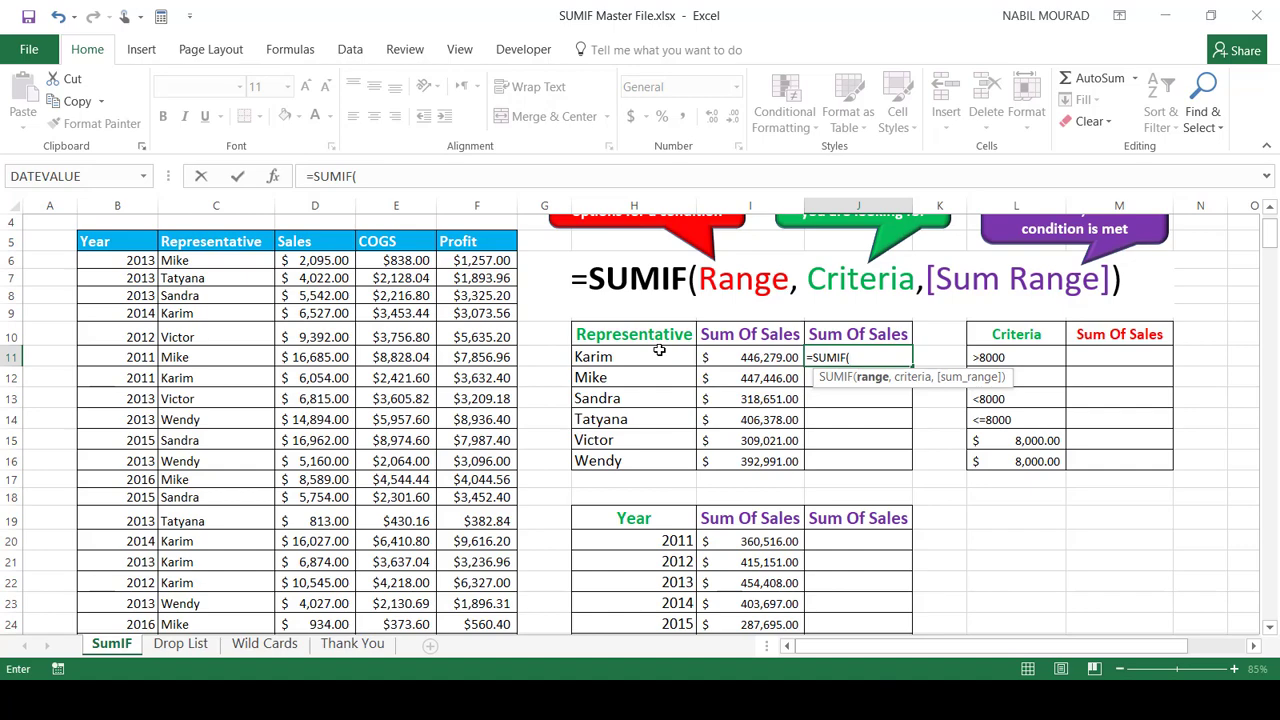
{"action": "left_click", "coordinate": [229, 263]}
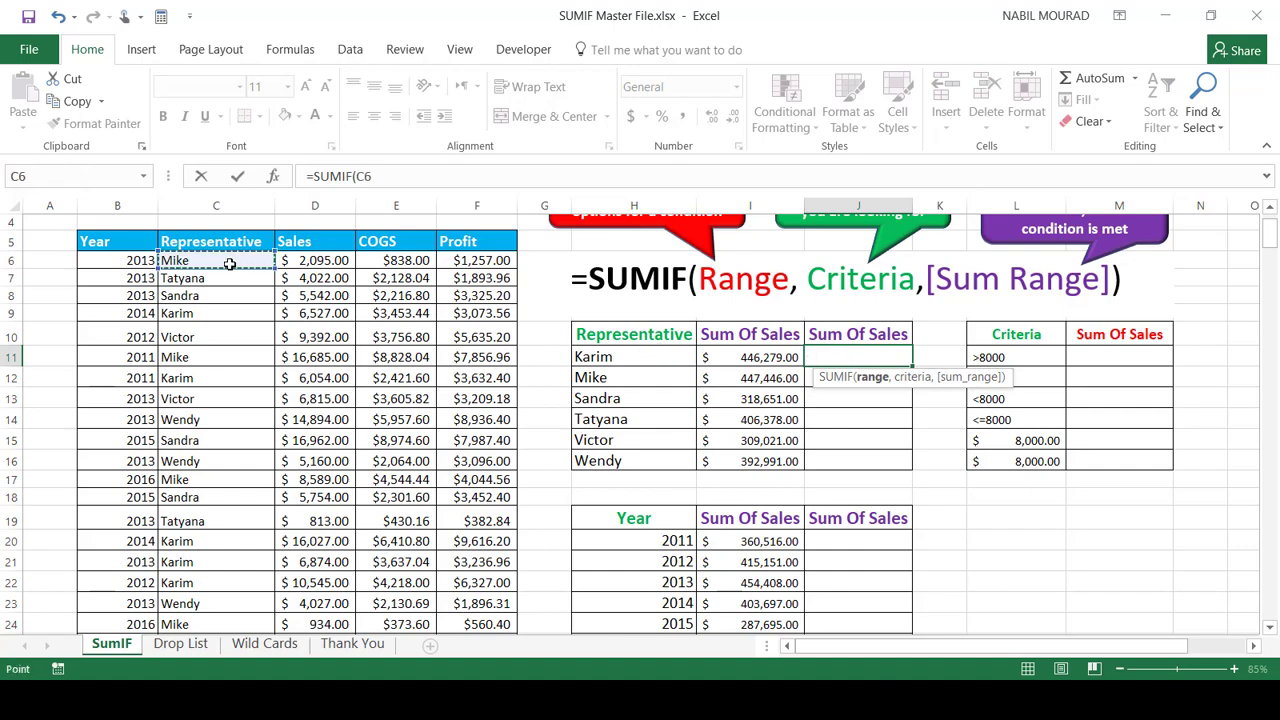
{"action": "key", "text": "ctrl+shift+Down"}
{"action": "key", "text": "F4"}
{"action": "key", "text": "ctrl+BackSpace"}
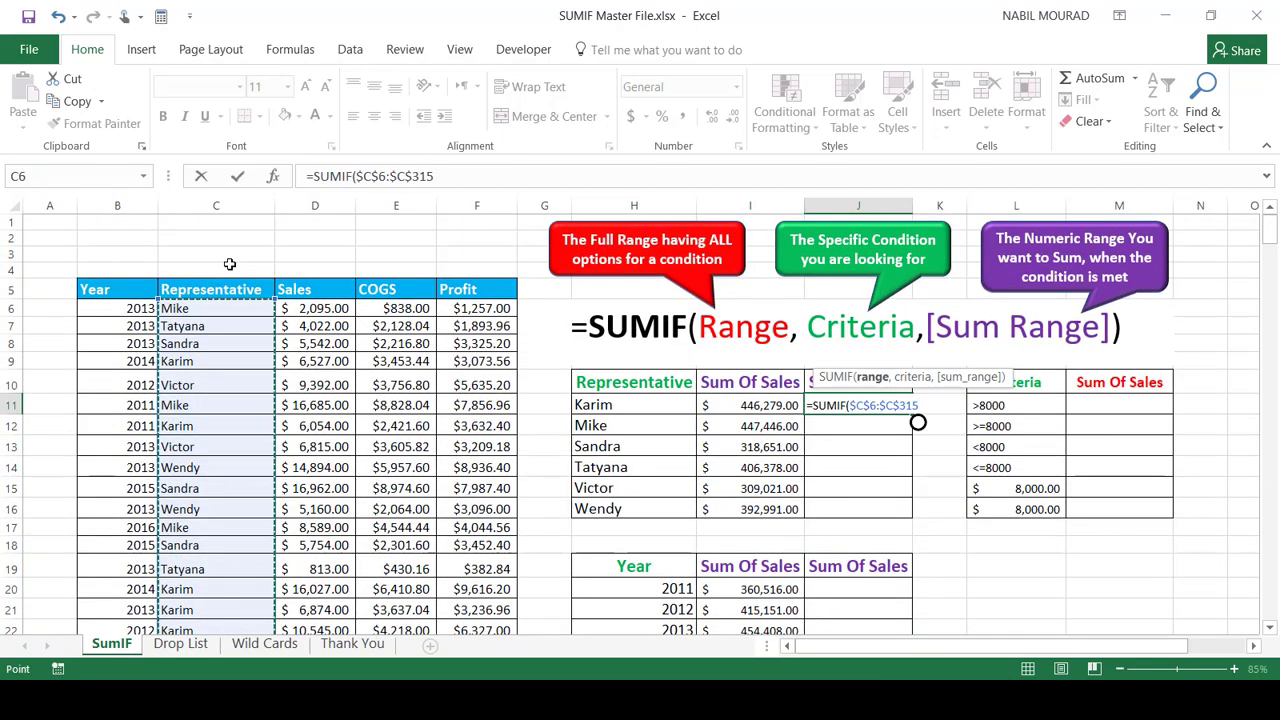
{"action": "type", "text": ","}
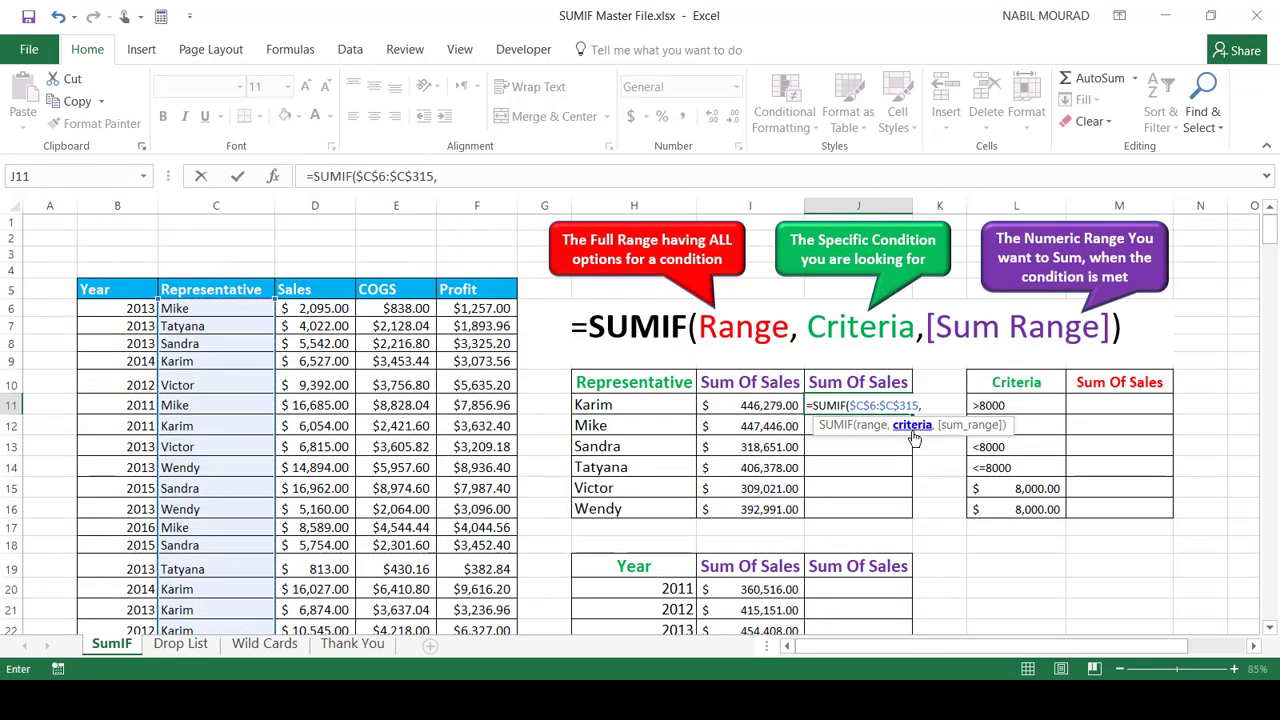
Step: Complete the J11 formula with criterion H11 and only the first Sales cell, $D$6, as the absolute sum range
{"action": "left_click", "coordinate": [604, 408]}
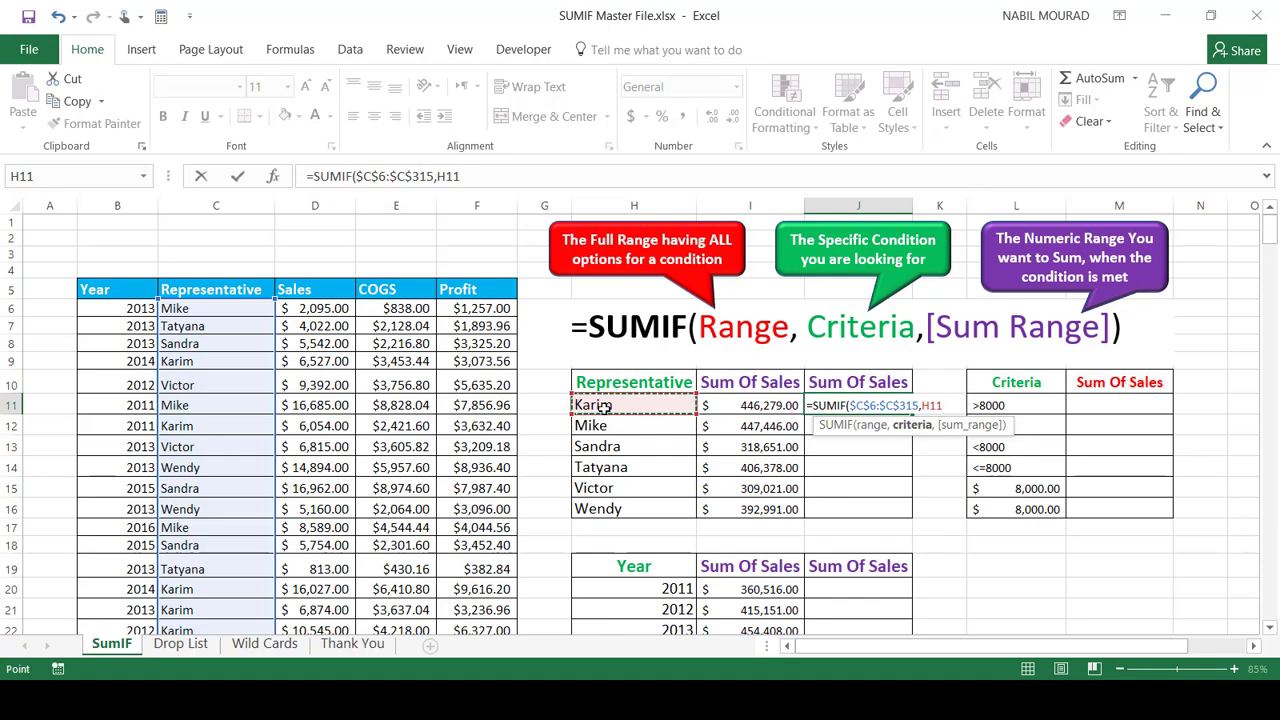
{"action": "type", "text": ","}
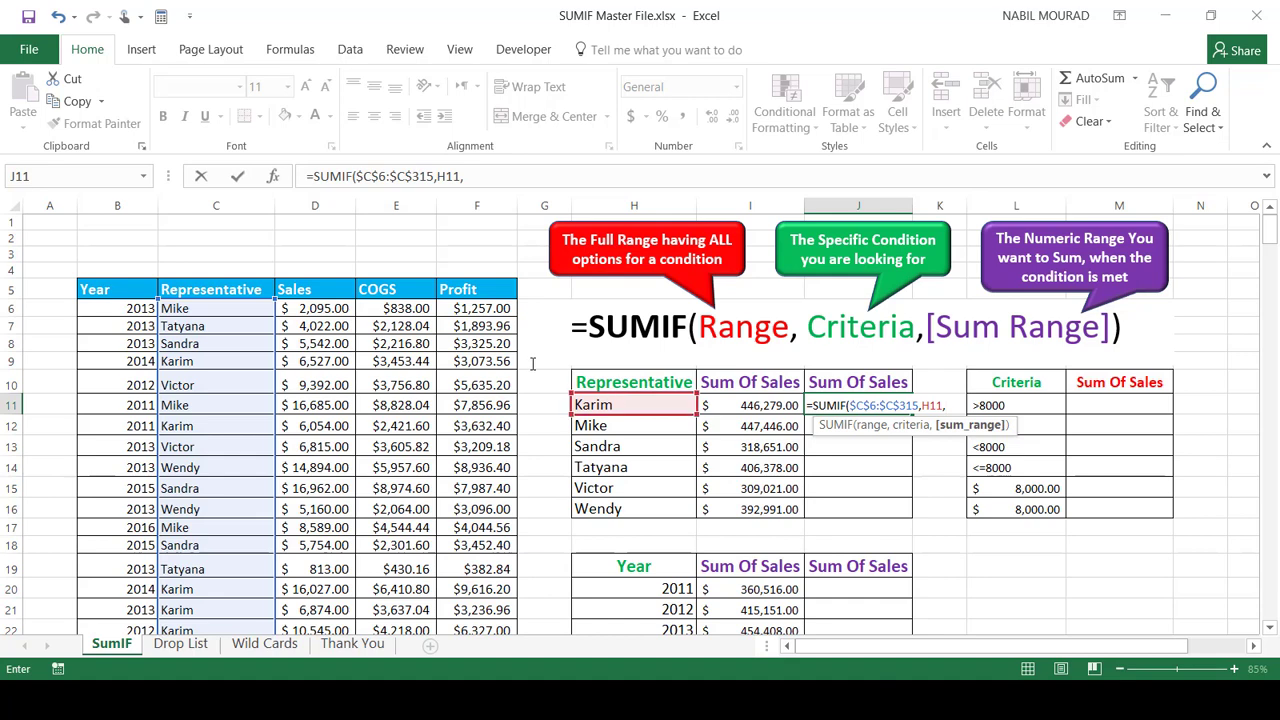
{"action": "left_click", "coordinate": [320, 311]}
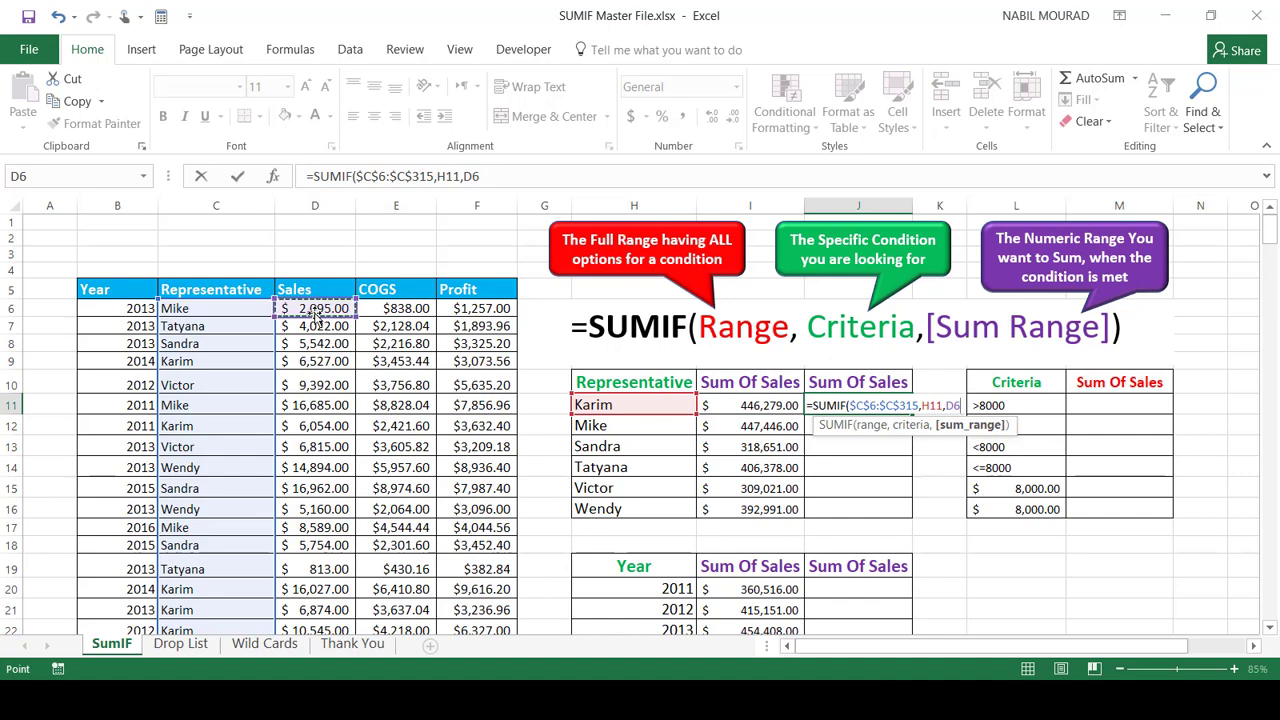
{"action": "key", "text": "F4"}
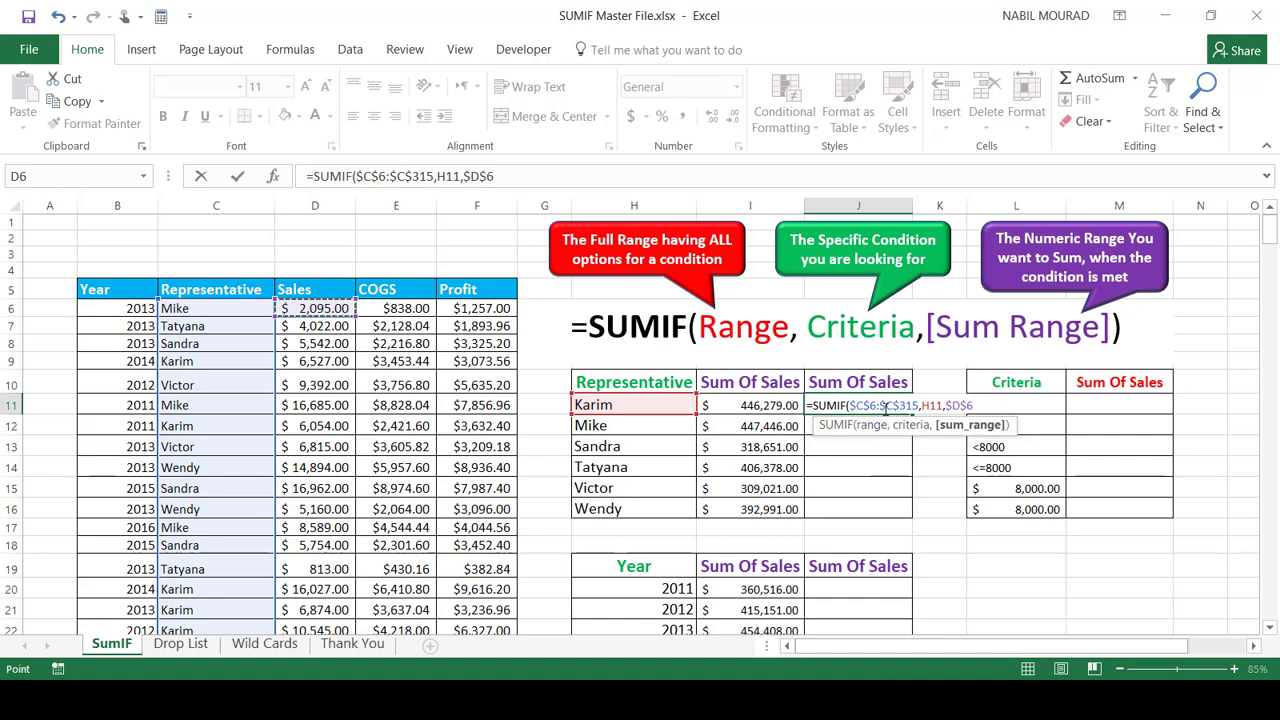
{"action": "key", "text": "ctrl+Return"}
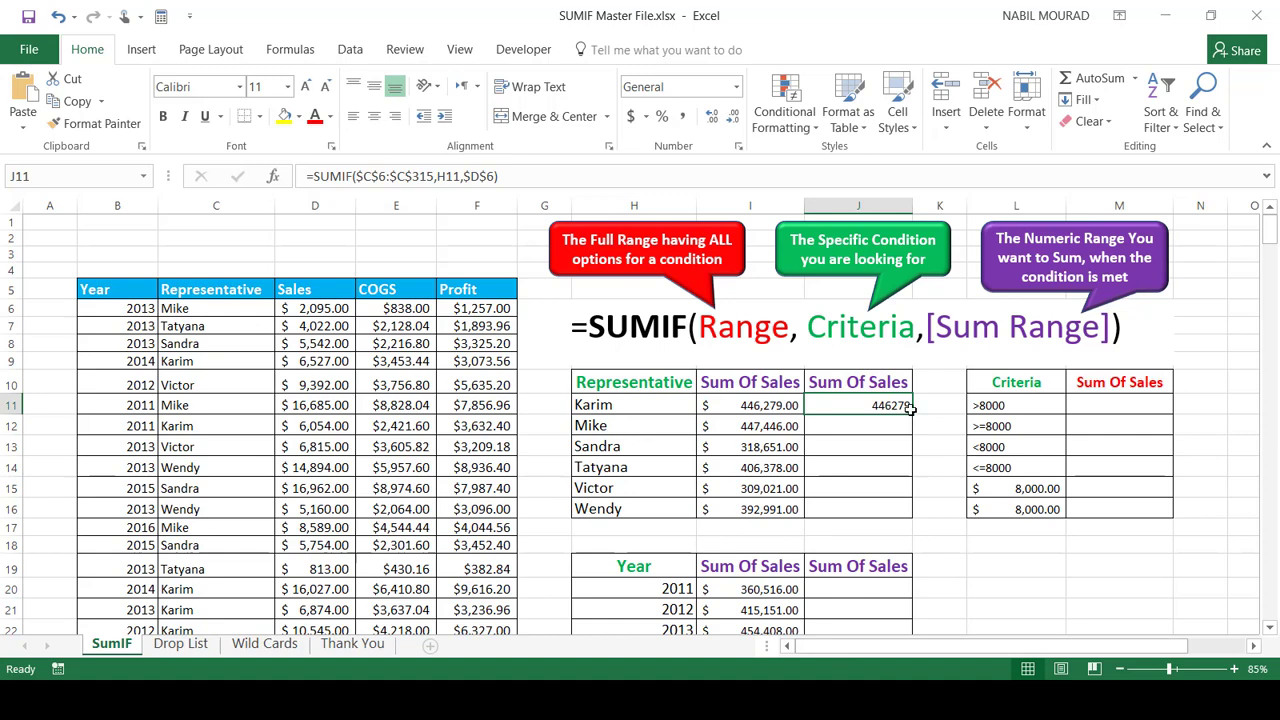
Step: Fill the J11 formula down to J16 and apply the Accounting number format to J11:J16
{"action": "left_click_drag", "start_coordinate": [911, 419], "coordinate": [895, 511]}
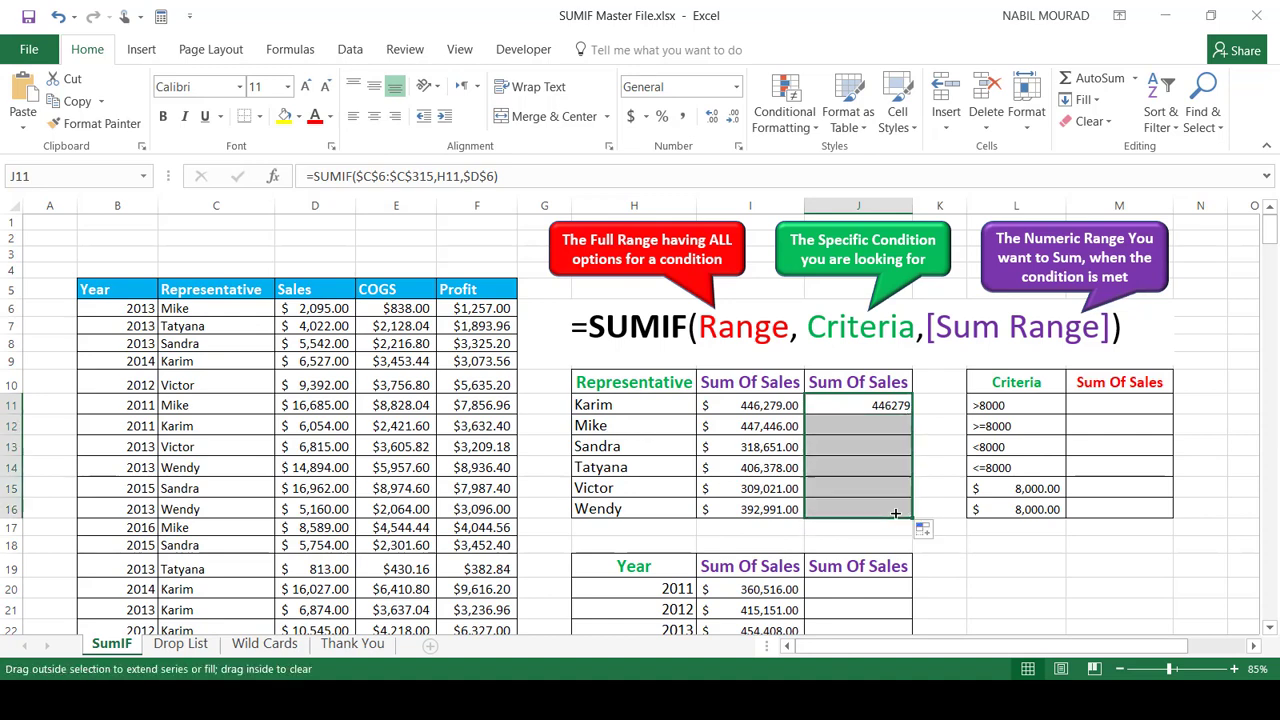
{"action": "left_click", "coordinate": [632, 120]}
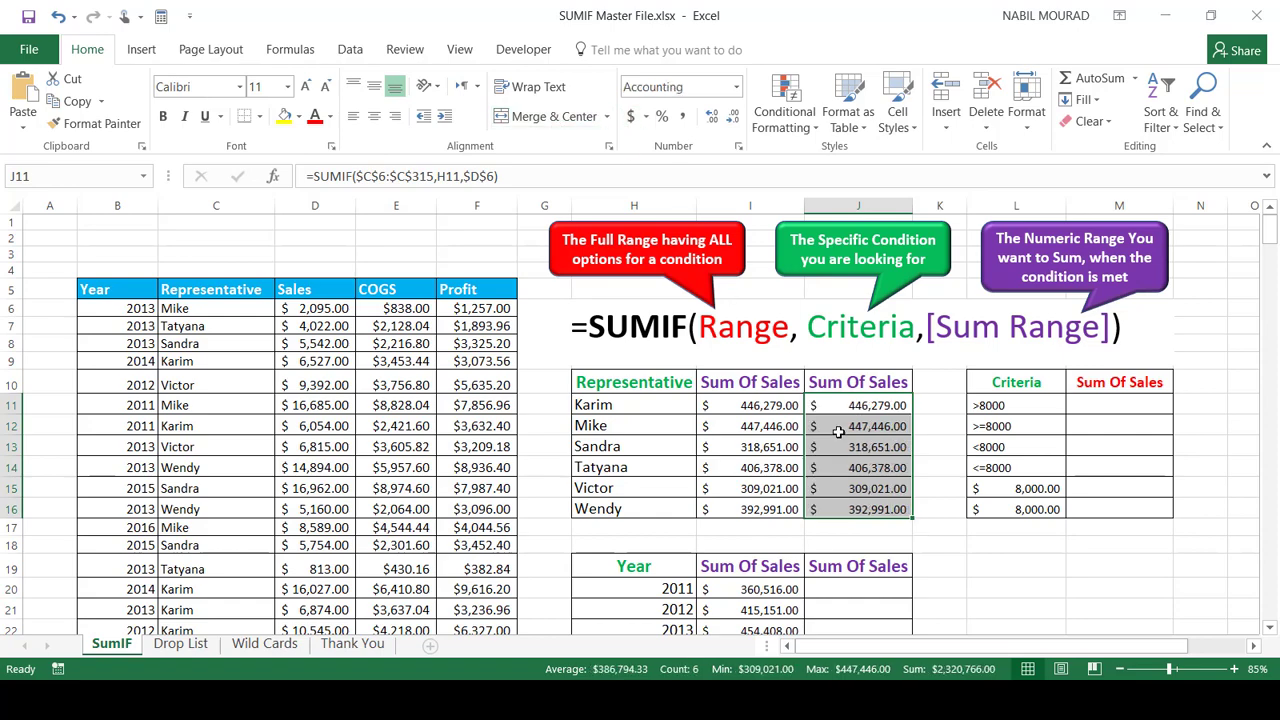
Step: Begin a SUMIF formula for the selected cells J20:J25 with the Year column $B$6:$B$315 as the absolute criteria range
{"action": "scroll", "coordinate": [901, 552], "scroll_direction": "down", "scroll_amount": 2}
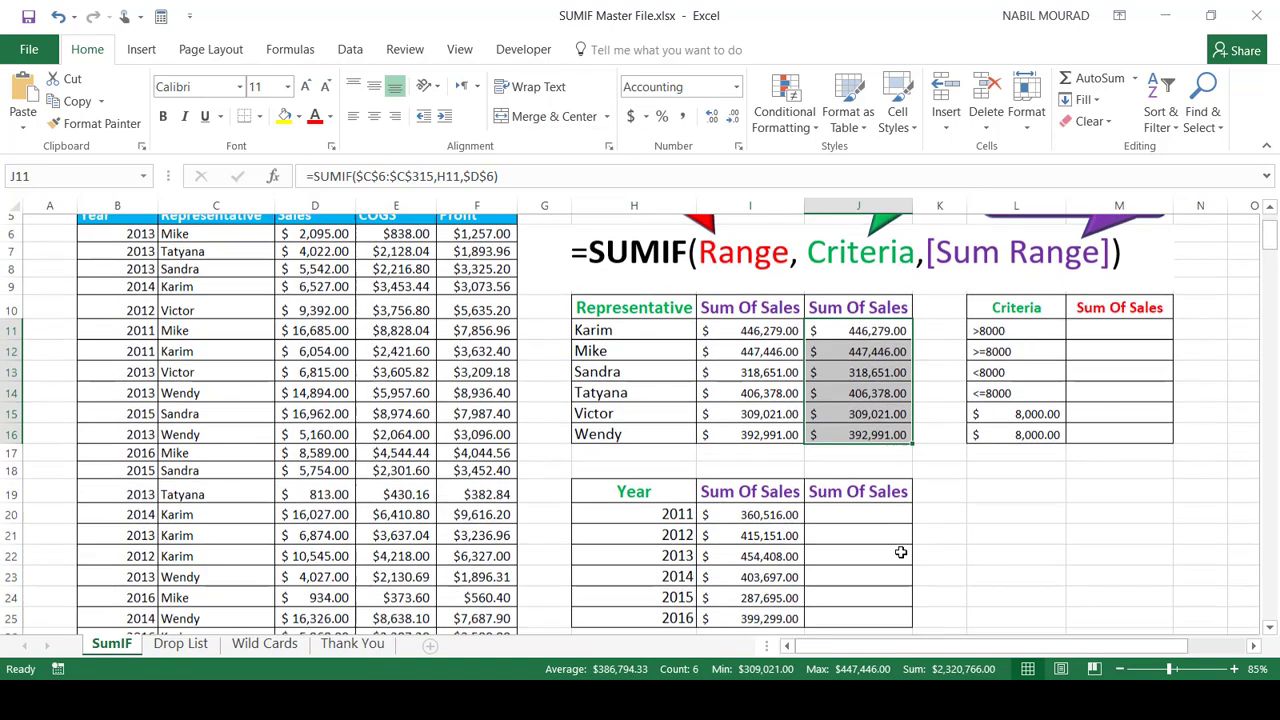
{"action": "left_click_drag", "start_coordinate": [866, 487], "coordinate": [860, 591]}
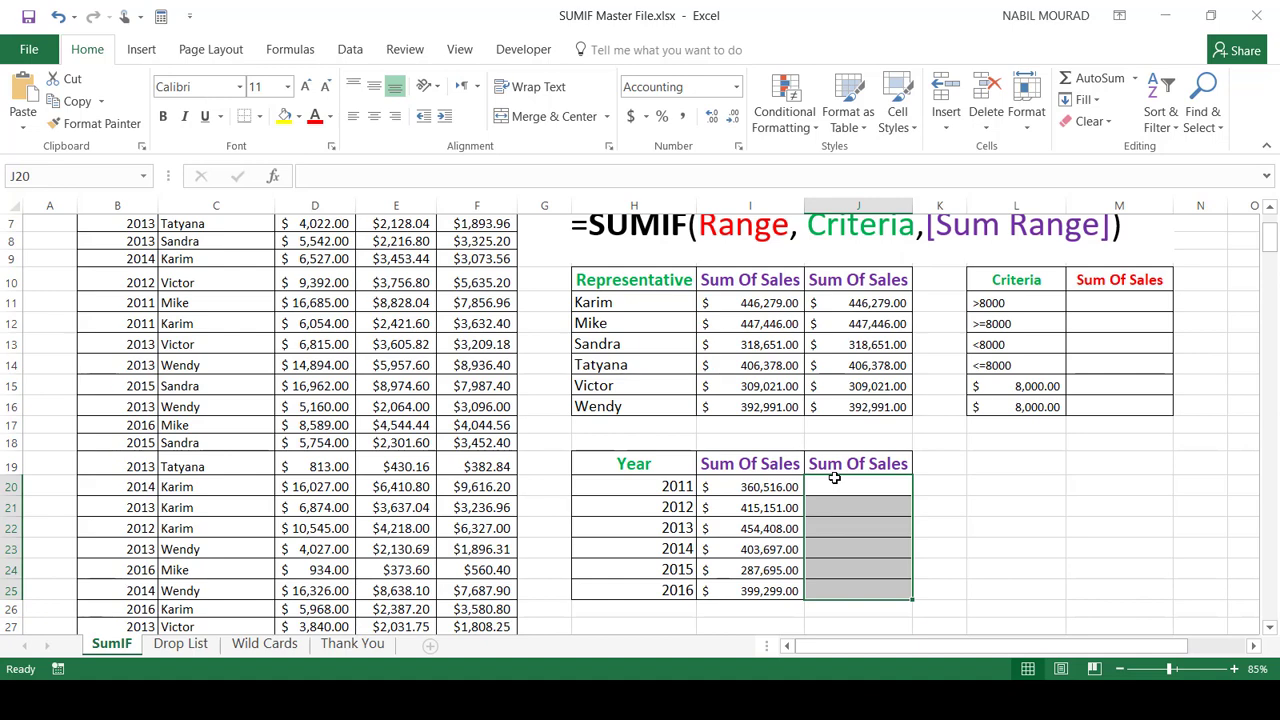
{"action": "type", "text": "=sumif"}
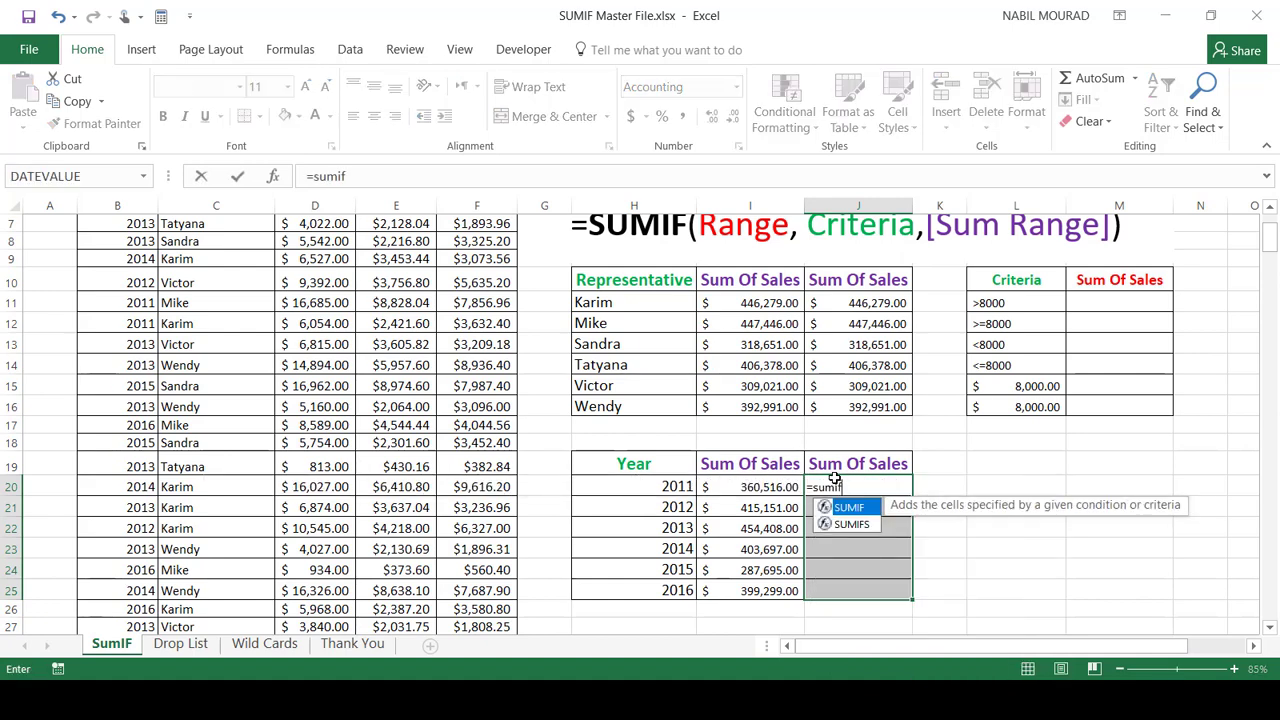
{"action": "key", "text": "Tab"}
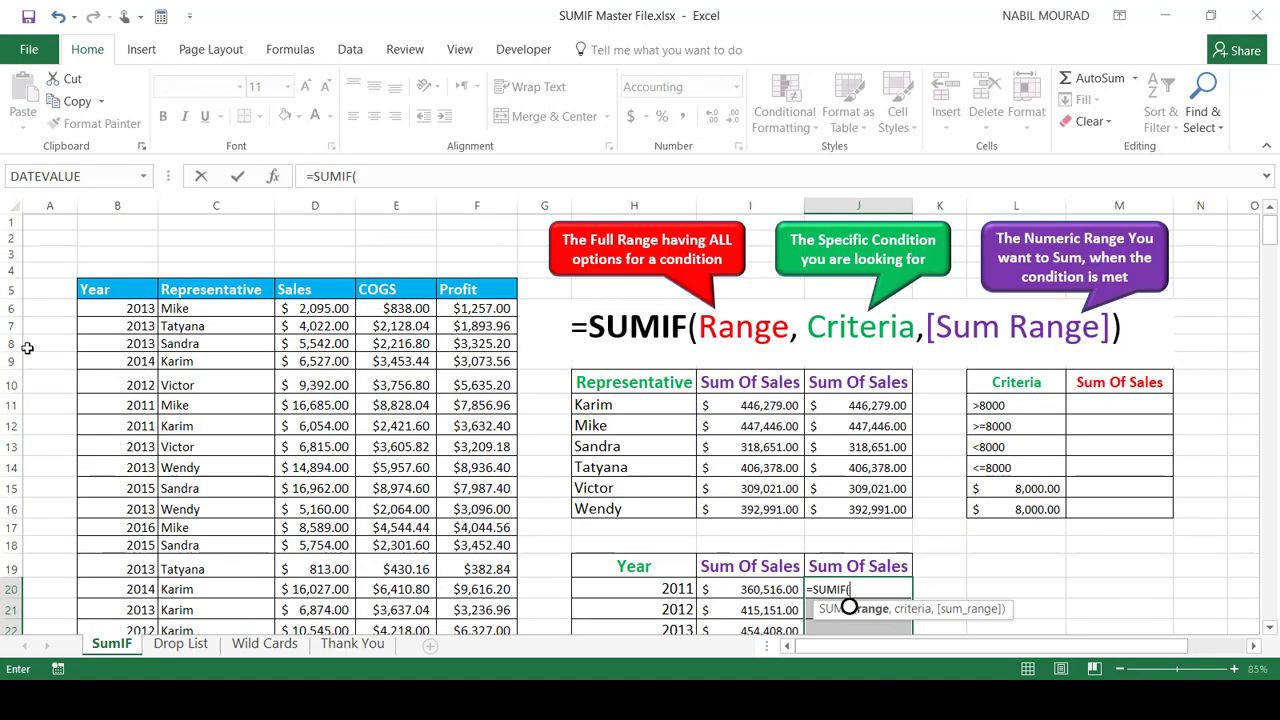
{"action": "scroll", "coordinate": [27, 345], "scroll_direction": "up", "scroll_amount": 2}
{"action": "left_click", "coordinate": [107, 308]}
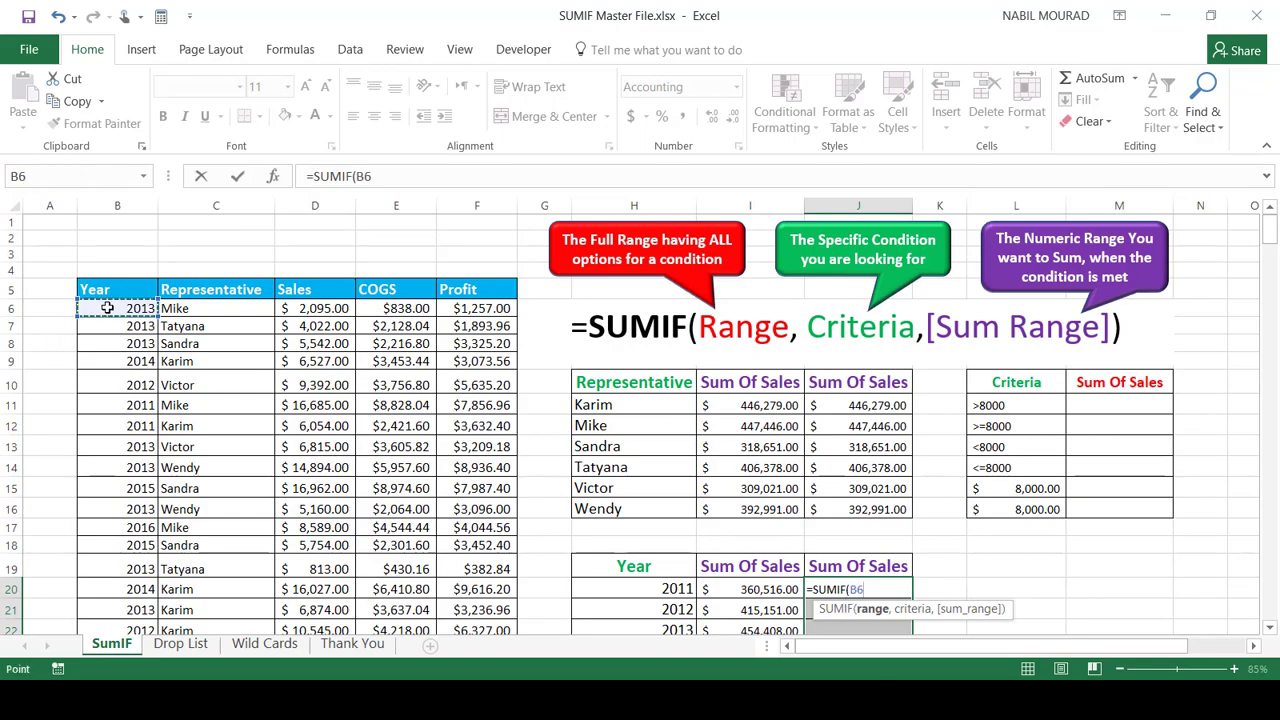
{"action": "key", "text": "ctrl+shift+Down"}
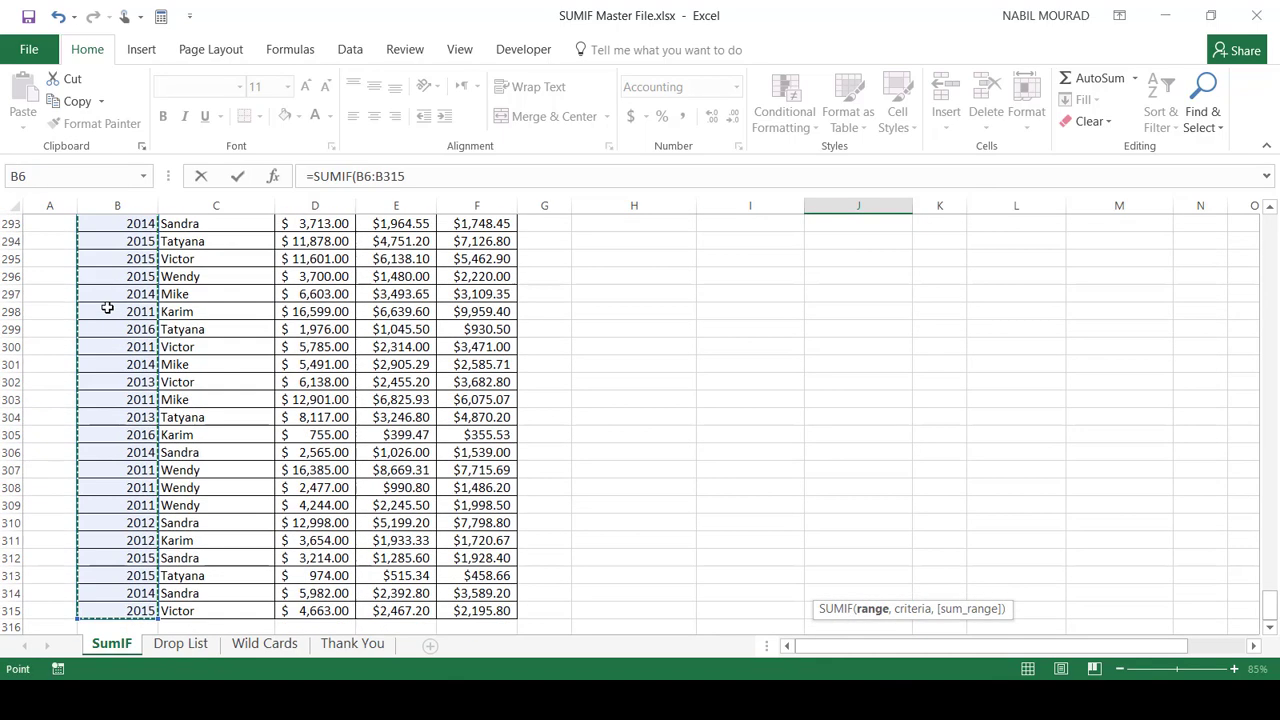
{"action": "key", "text": "F4"}
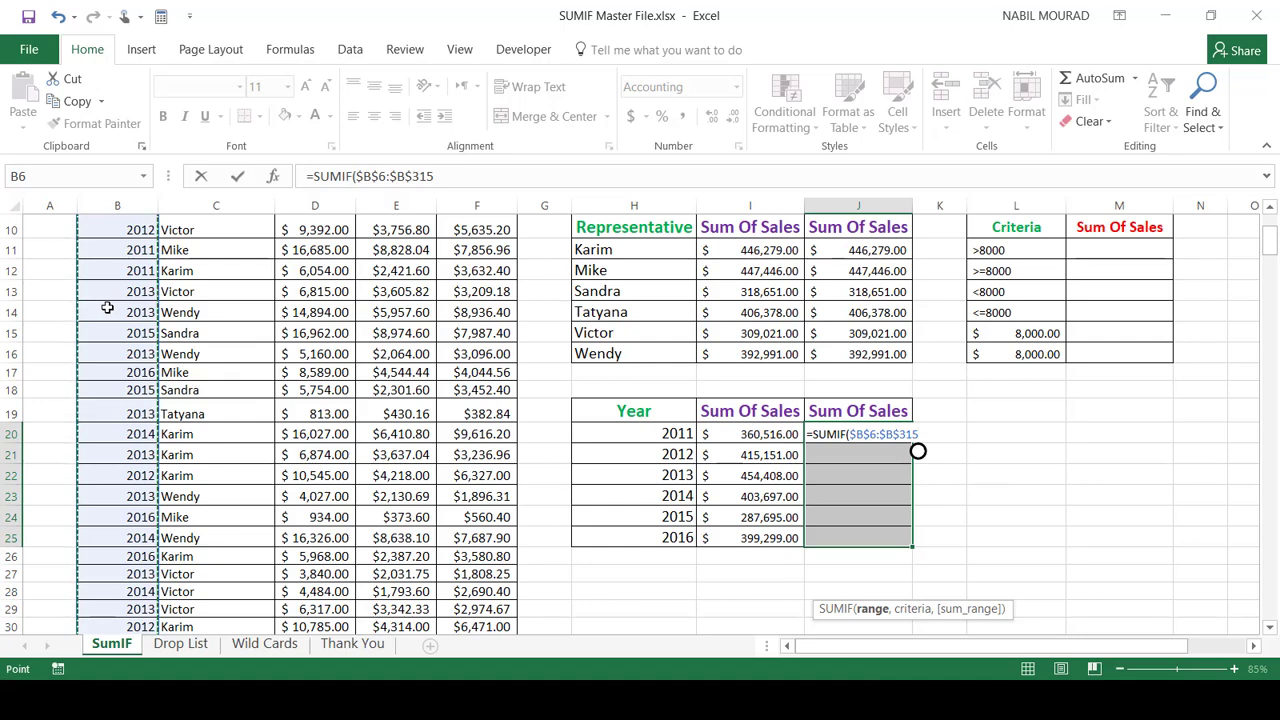
{"action": "type", "text": ","}
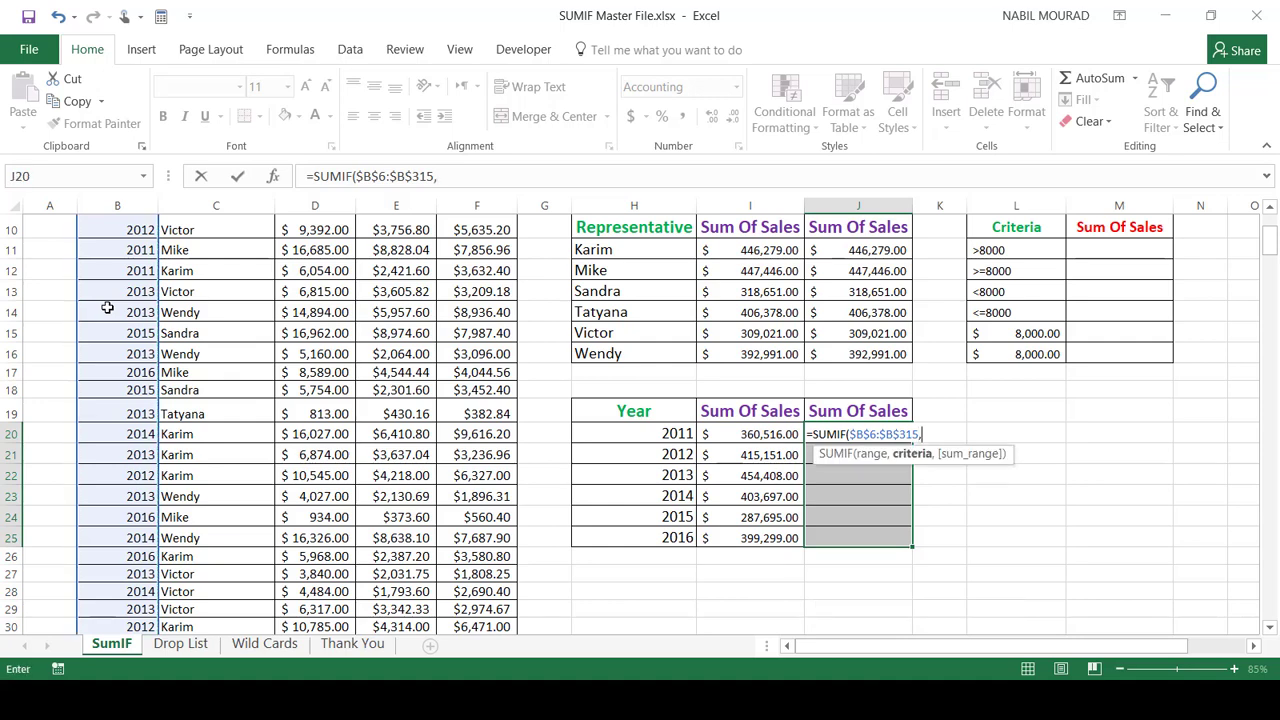
Step: Complete the formula with criterion H20 and only $D$6 as the absolute sum range, entering it in all of J20:J25 at once
{"action": "left_click", "coordinate": [626, 435]}
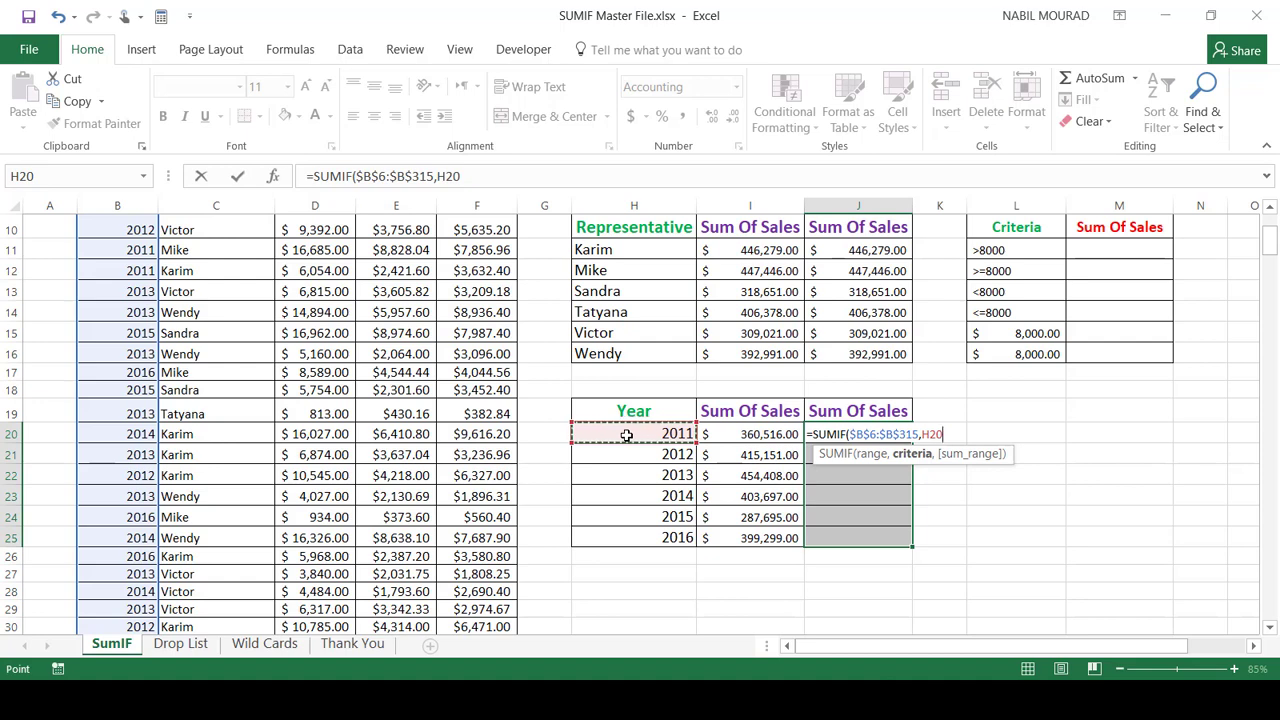
{"action": "type", "text": ","}
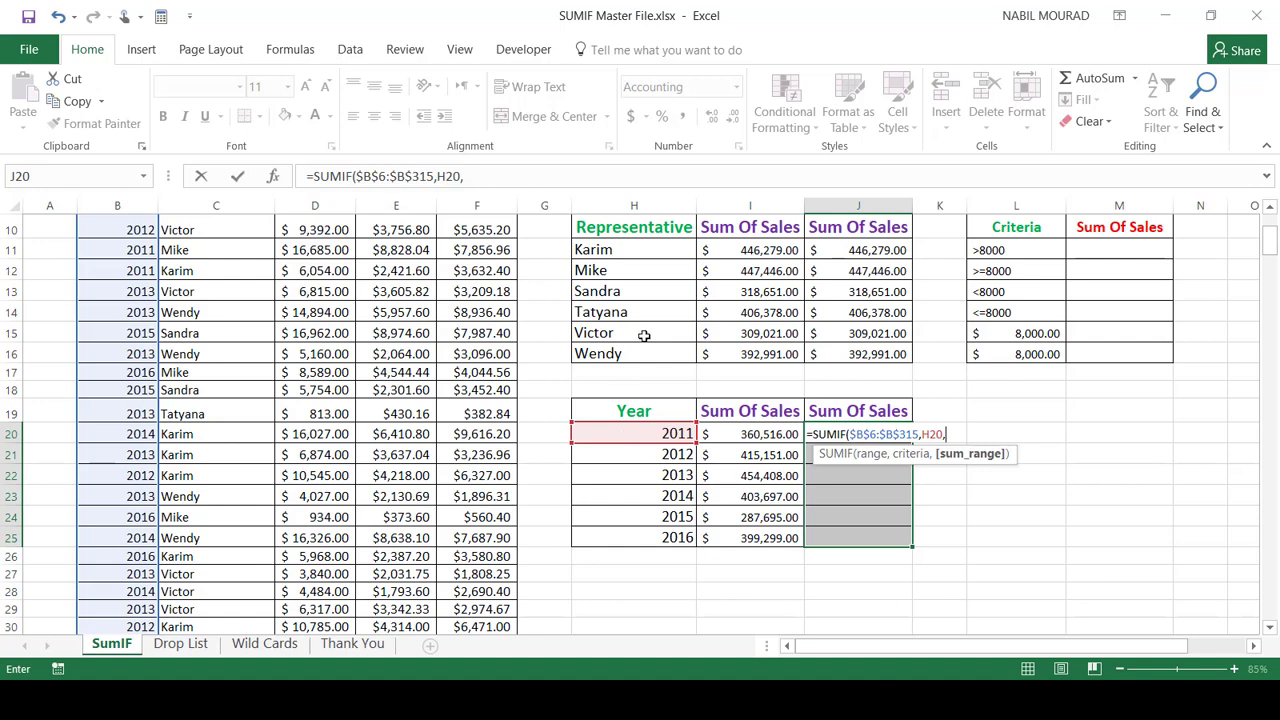
{"action": "scroll", "coordinate": [646, 334], "scroll_direction": "up", "scroll_amount": 3}
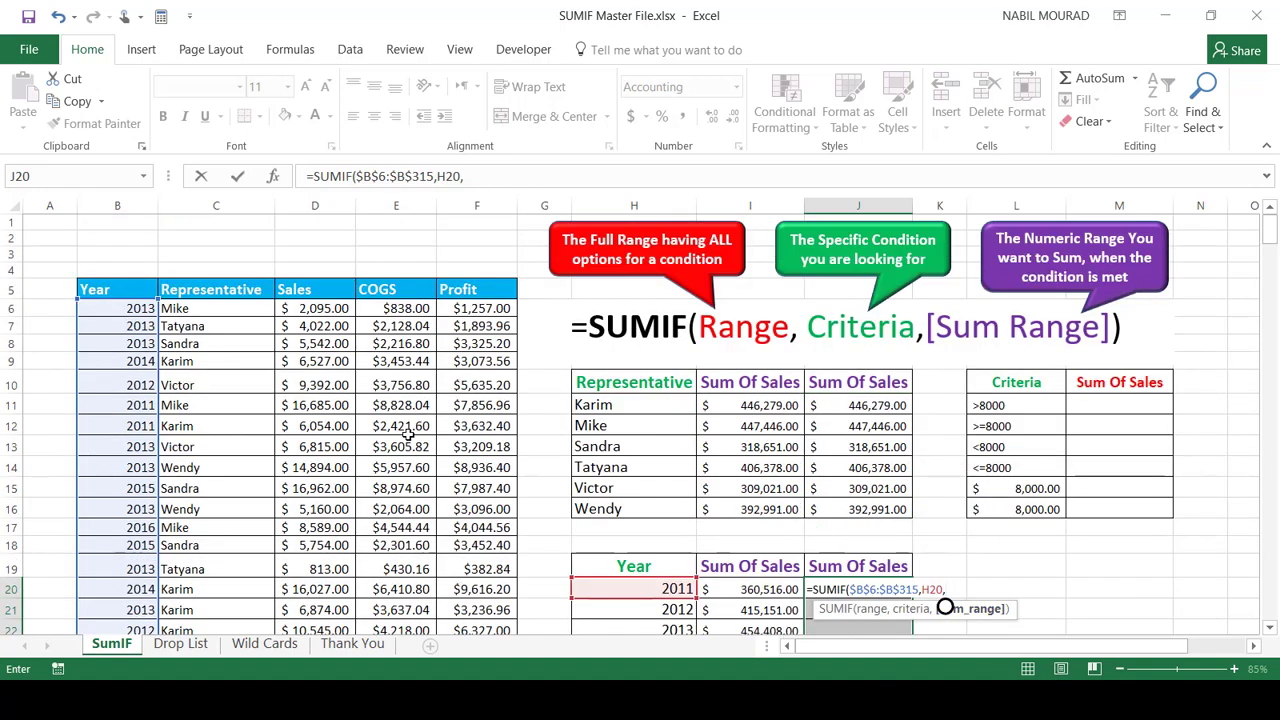
{"action": "left_click", "coordinate": [313, 310]}
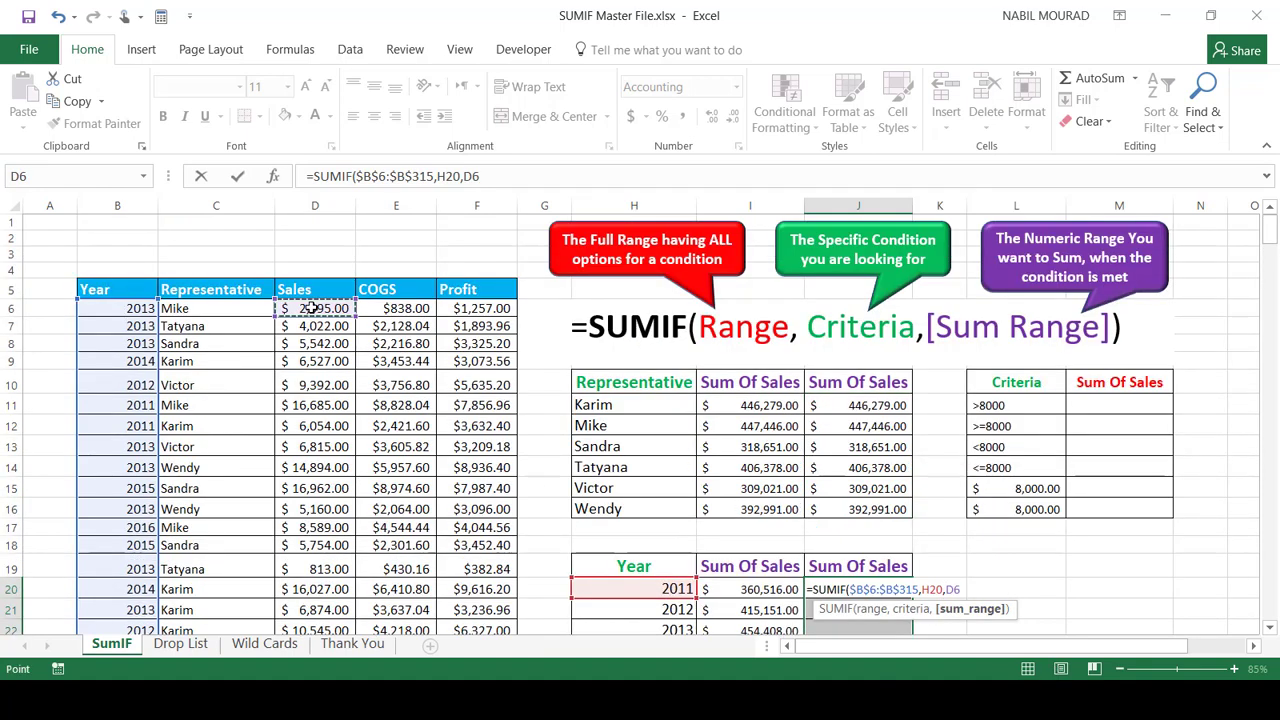
{"action": "key", "text": "F4"}
{"action": "type", "text": ")"}
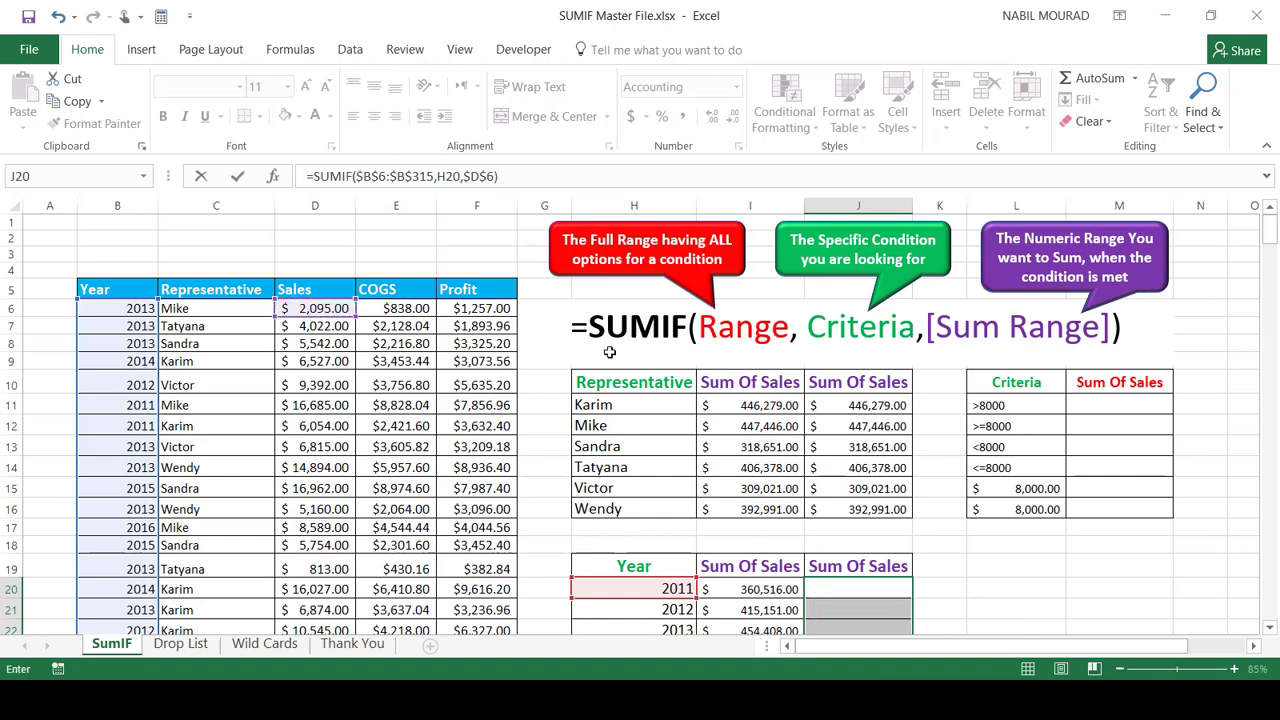
{"action": "scroll", "coordinate": [760, 422], "scroll_direction": "down", "scroll_amount": 3}
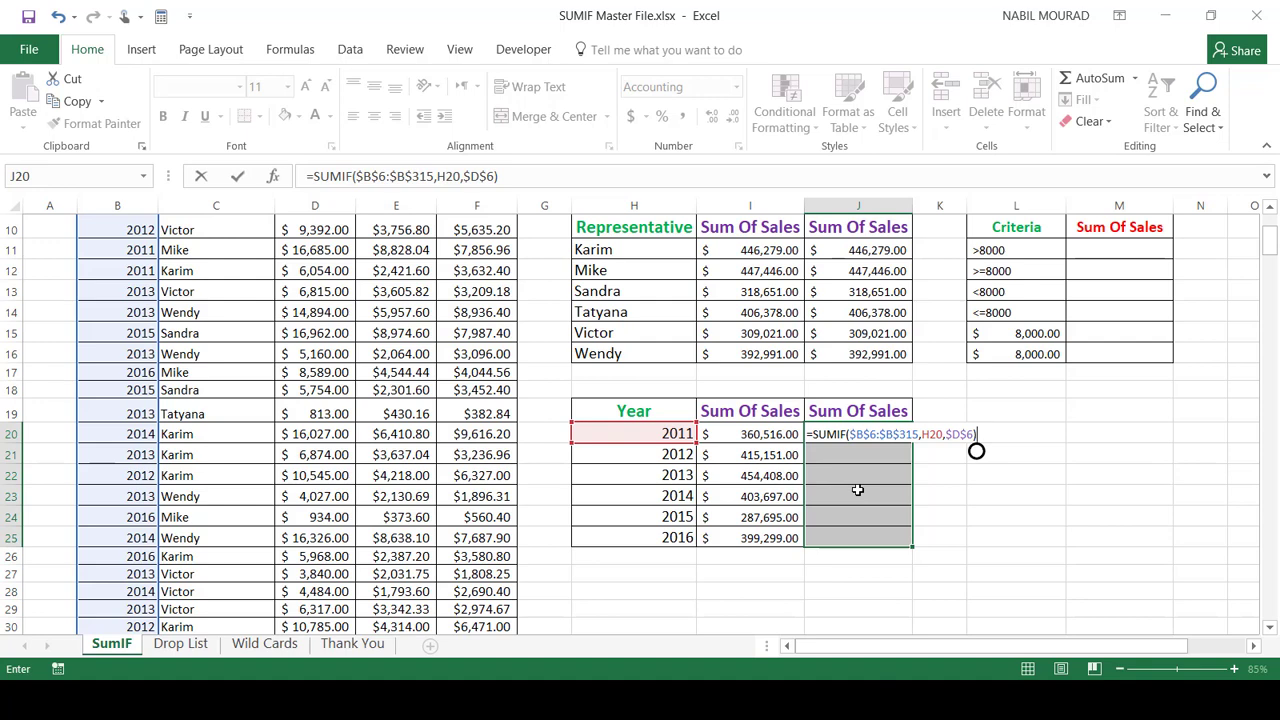
{"action": "key", "text": "ctrl+Return"}
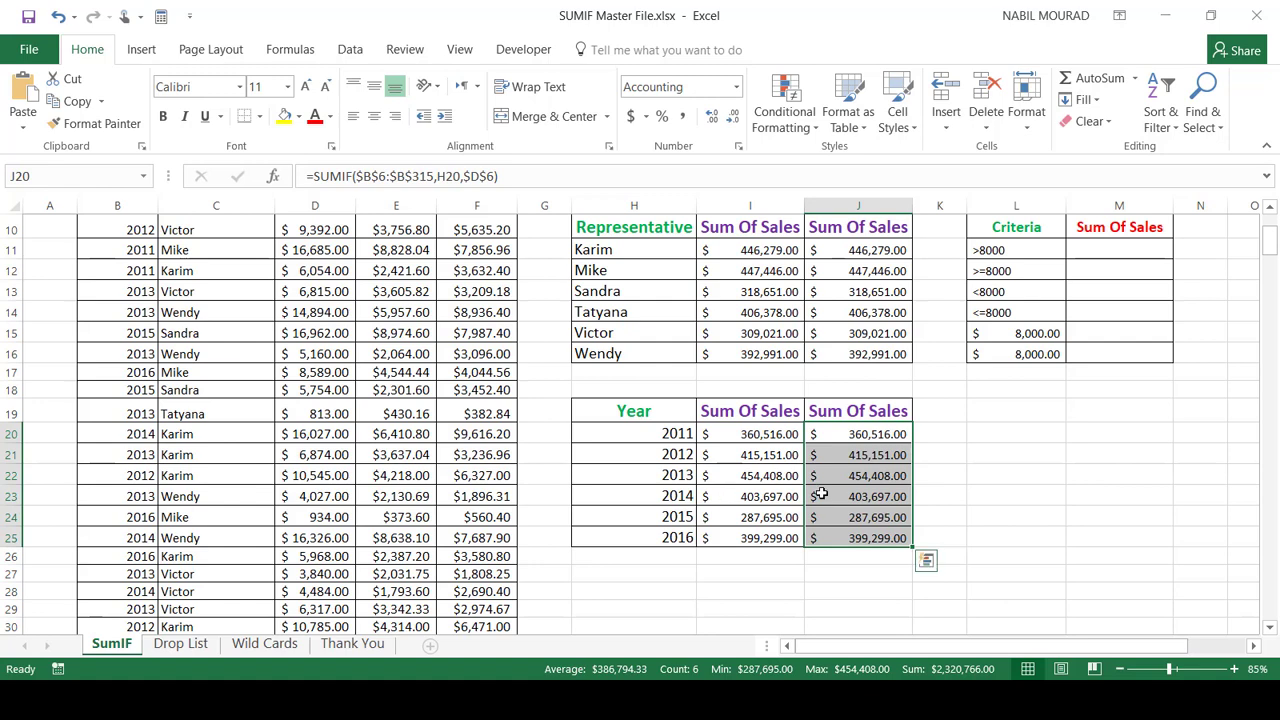
{"action": "scroll", "coordinate": [923, 490], "scroll_direction": "up", "scroll_amount": 2}
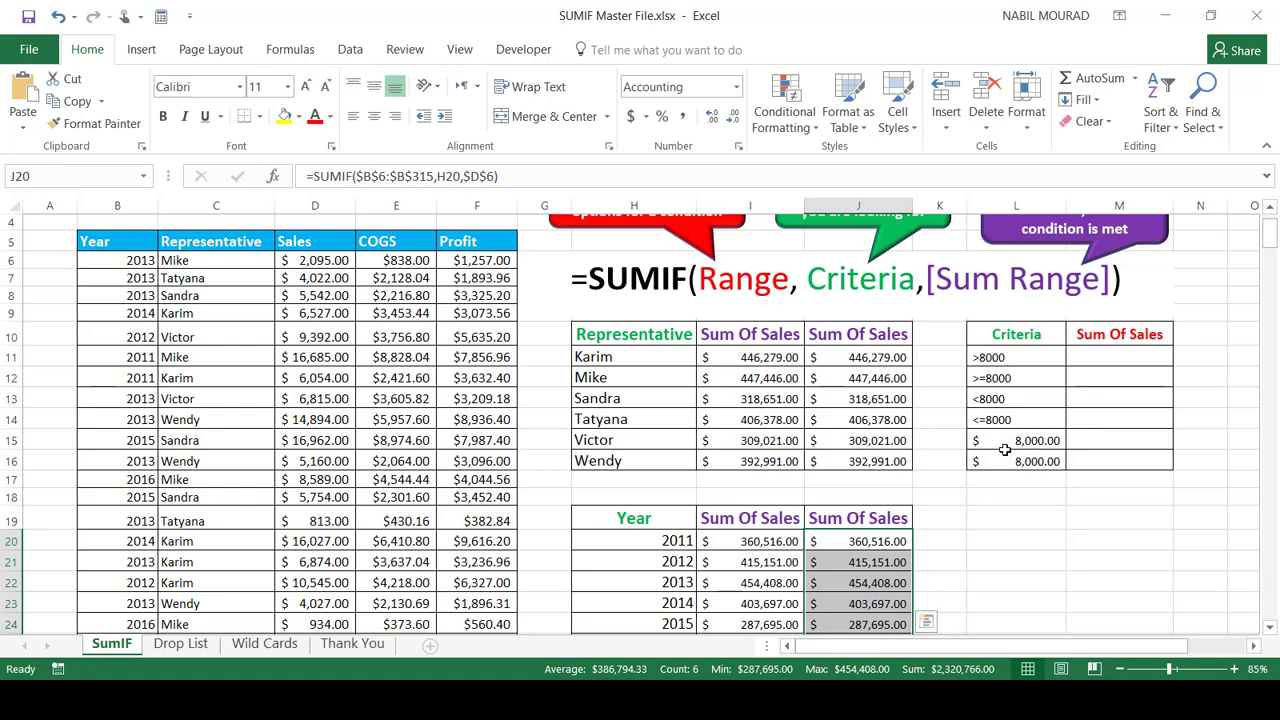
Step: Begin a SUMIF formula in M11 with the Sales column $D$6:$D$315 as the absolute criteria range
{"action": "left_click", "coordinate": [1118, 357]}
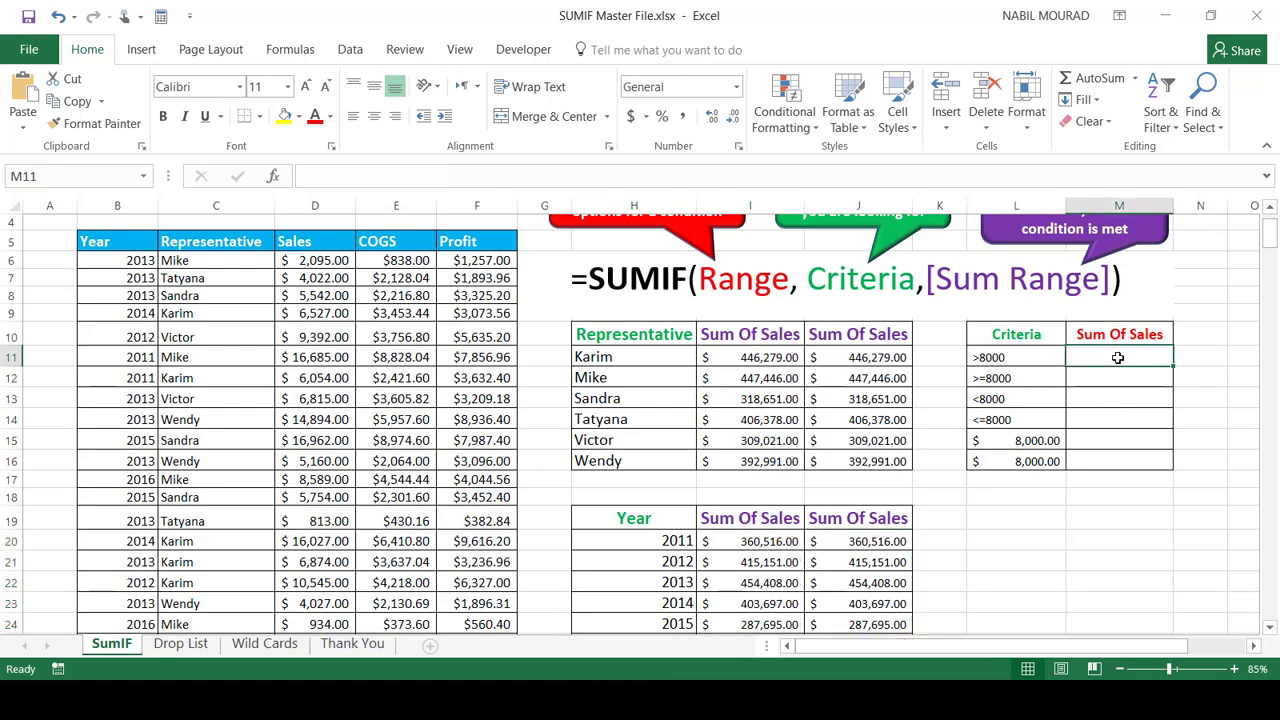
{"action": "type", "text": "=sumif"}
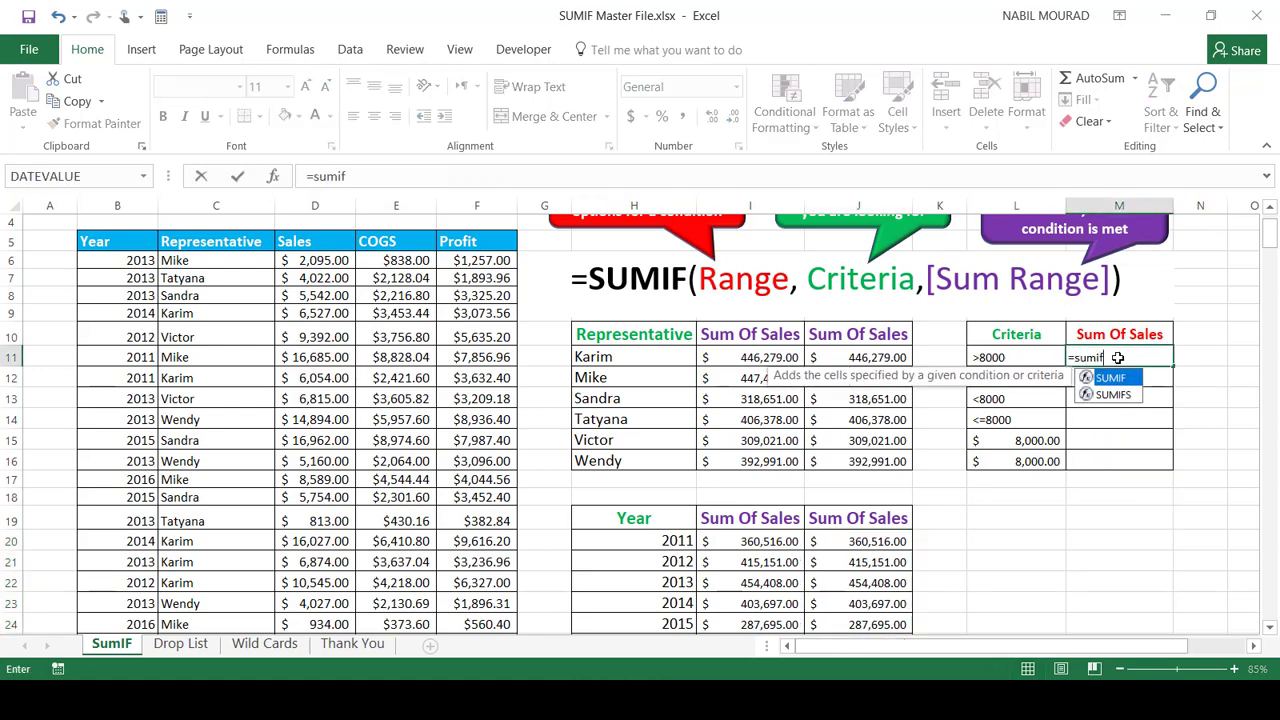
{"action": "key", "text": "Tab"}
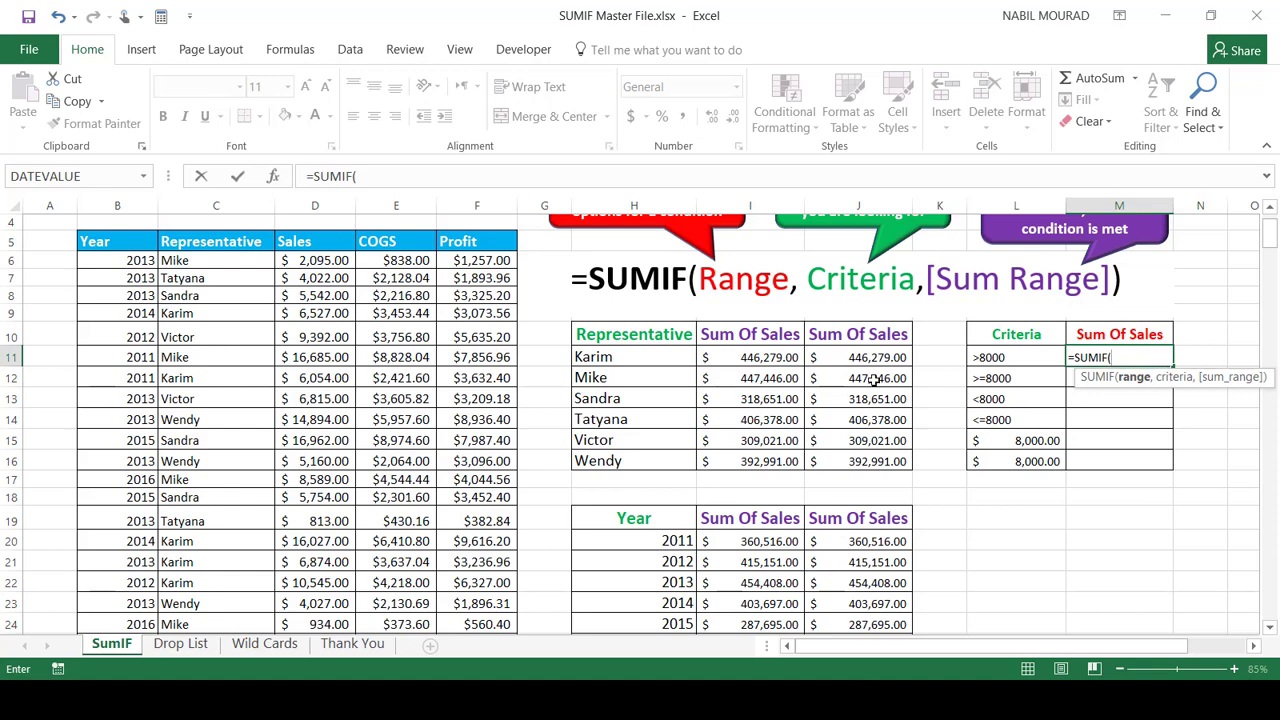
{"action": "left_click", "coordinate": [311, 259]}
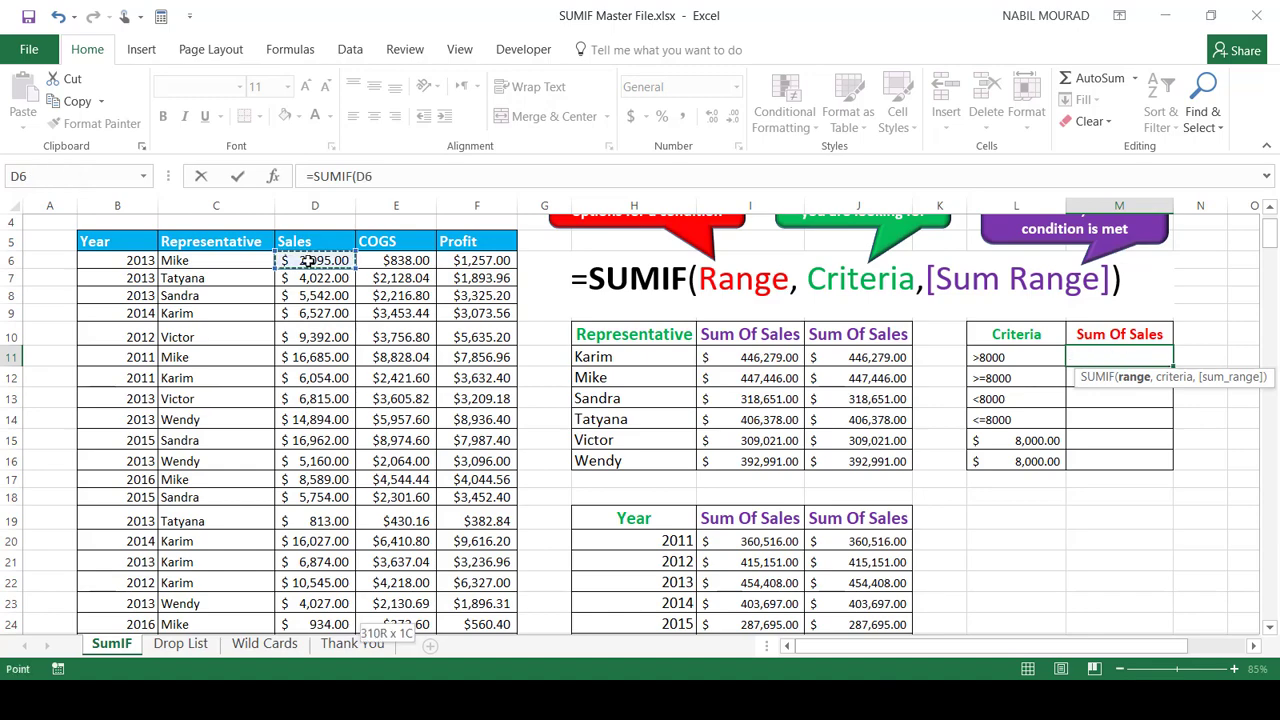
{"action": "key", "text": "ctrl+shift+Down"}
{"action": "key", "text": "F4"}
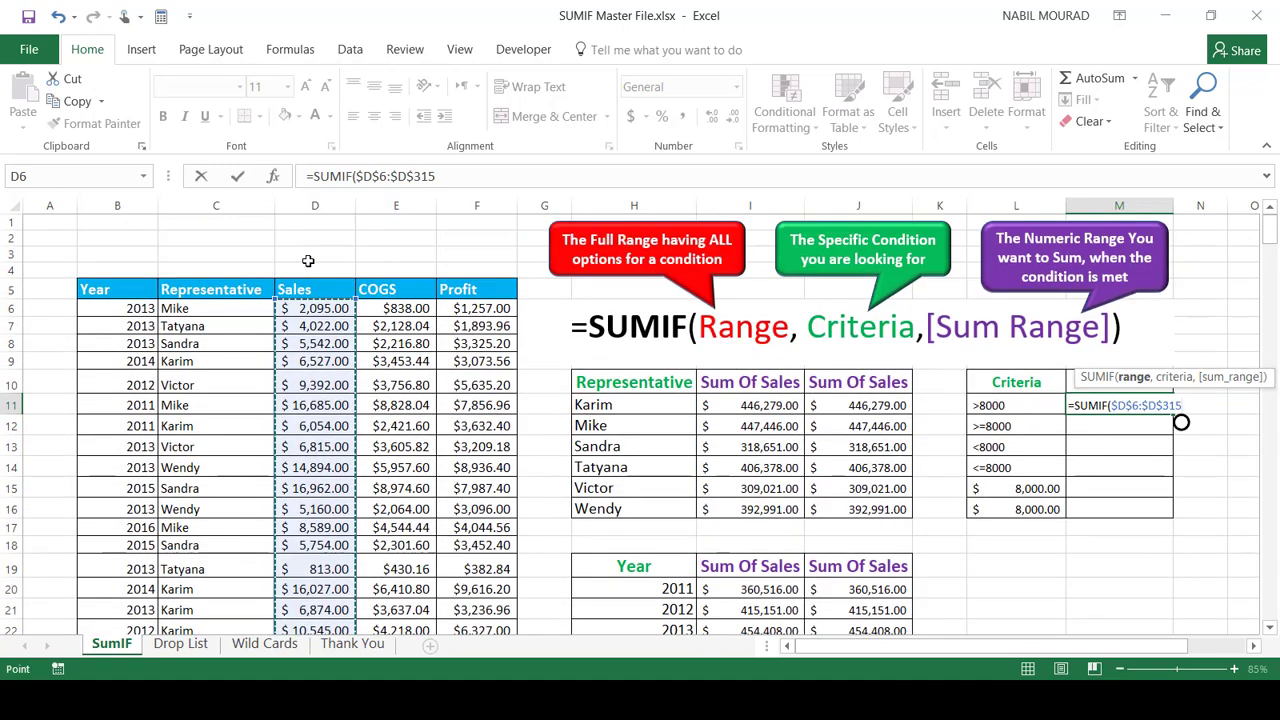
Step: Complete the M11 formula with criterion L11, leaving out the optional sum range
{"action": "type", "text": ","}
{"action": "key", "text": "F2"}
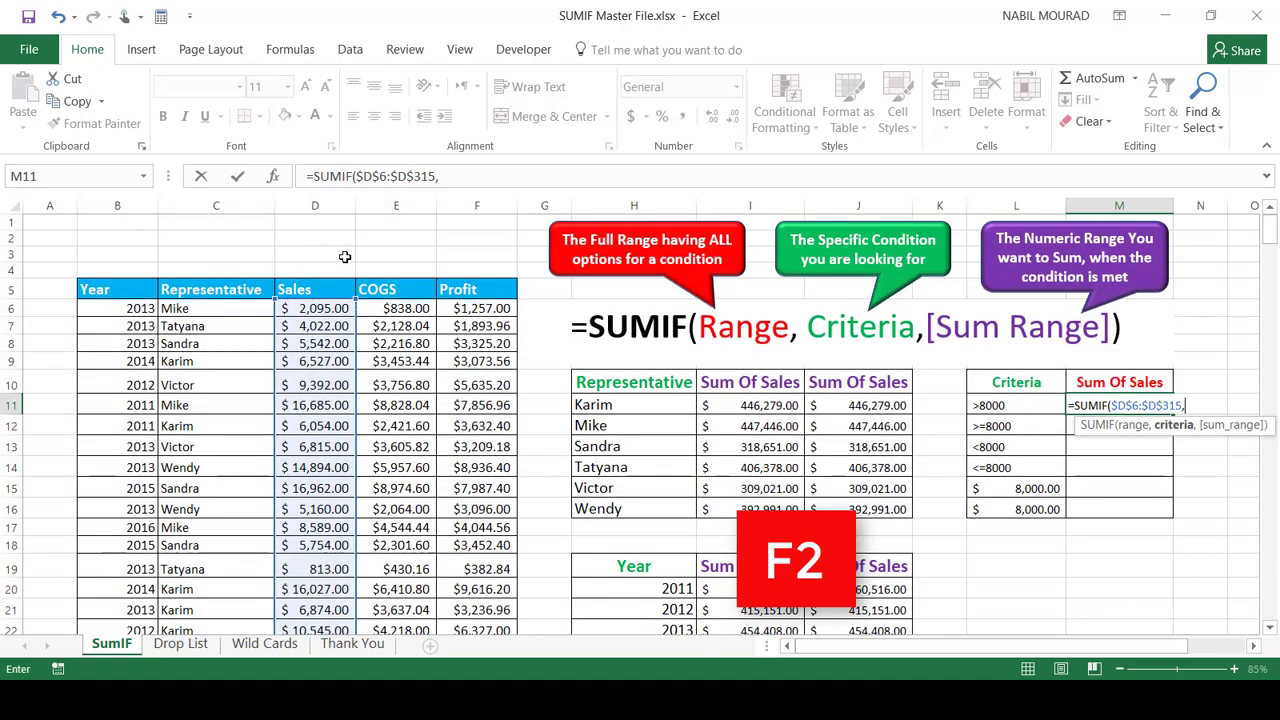
{"action": "left_click", "coordinate": [985, 405]}
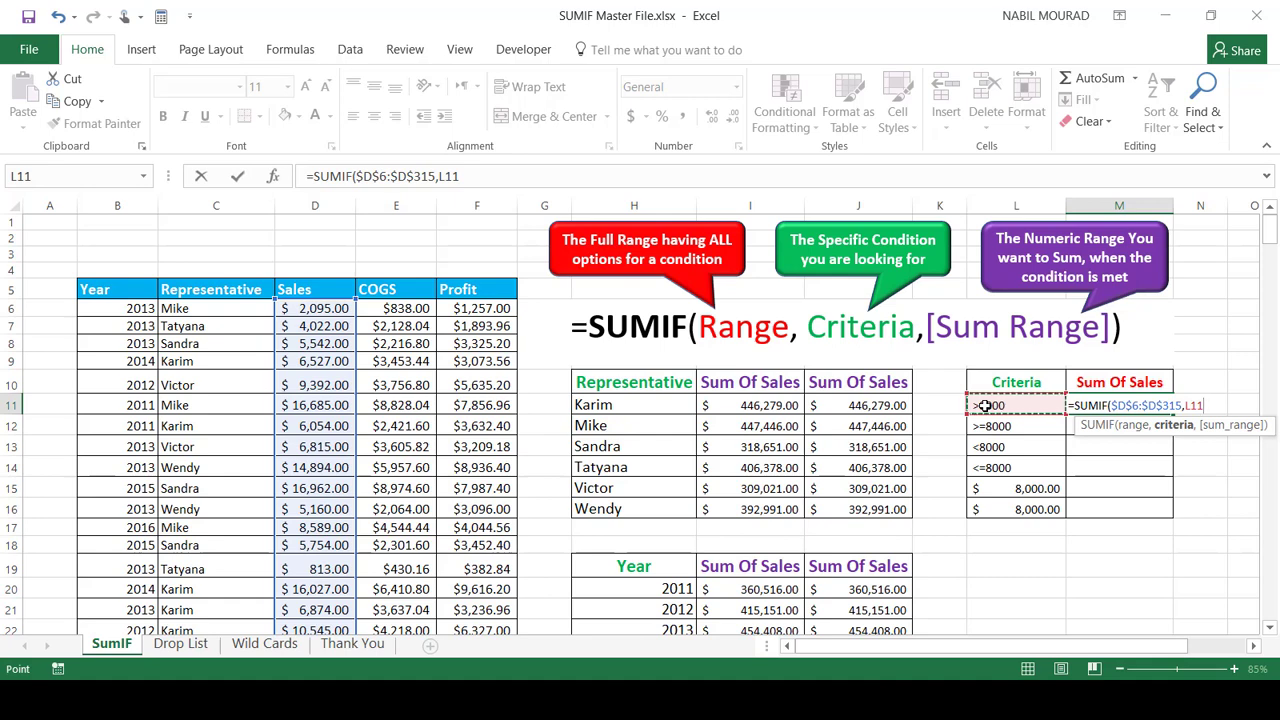
{"action": "key", "text": "F2"}
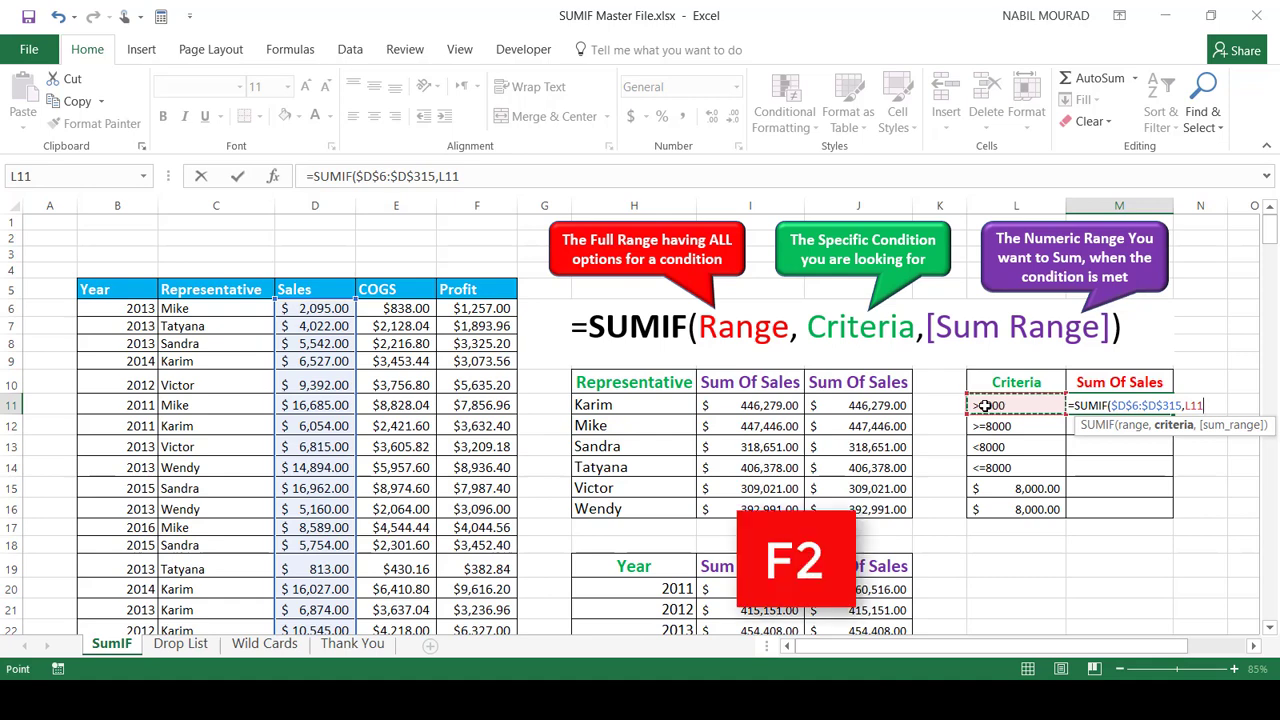
{"action": "type", "text": ")"}
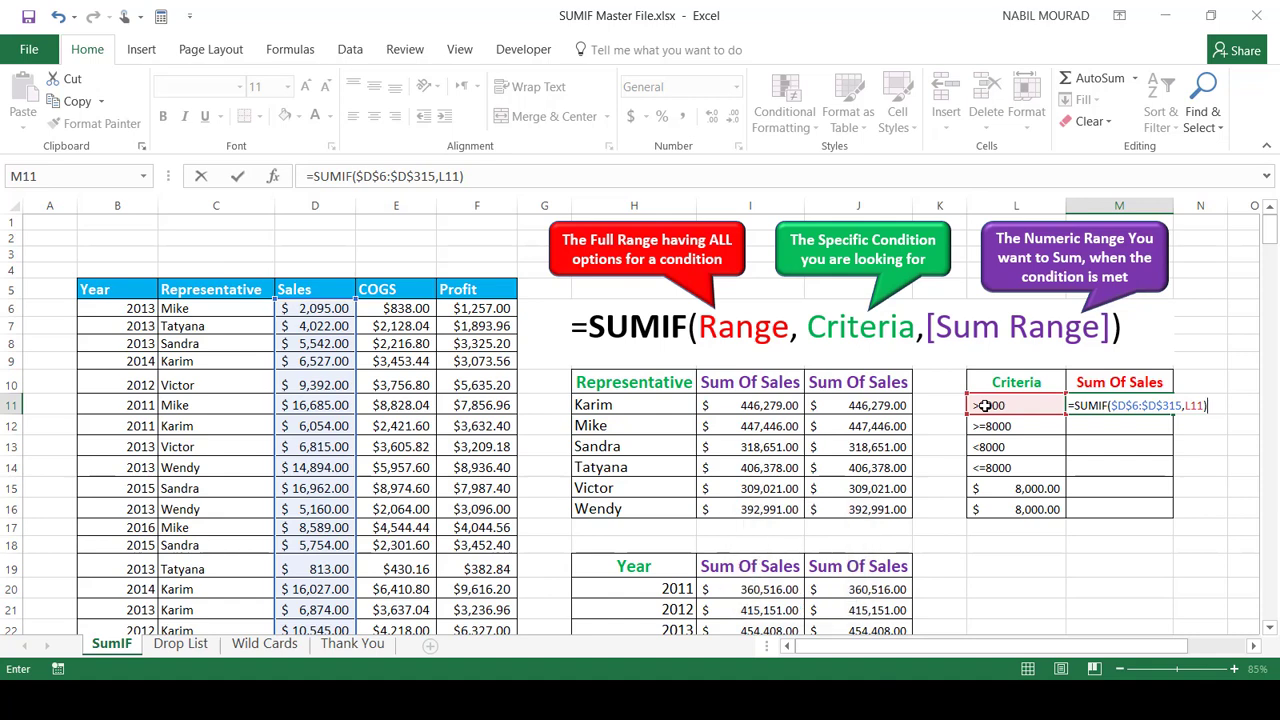
{"action": "key", "text": "ctrl+Return"}
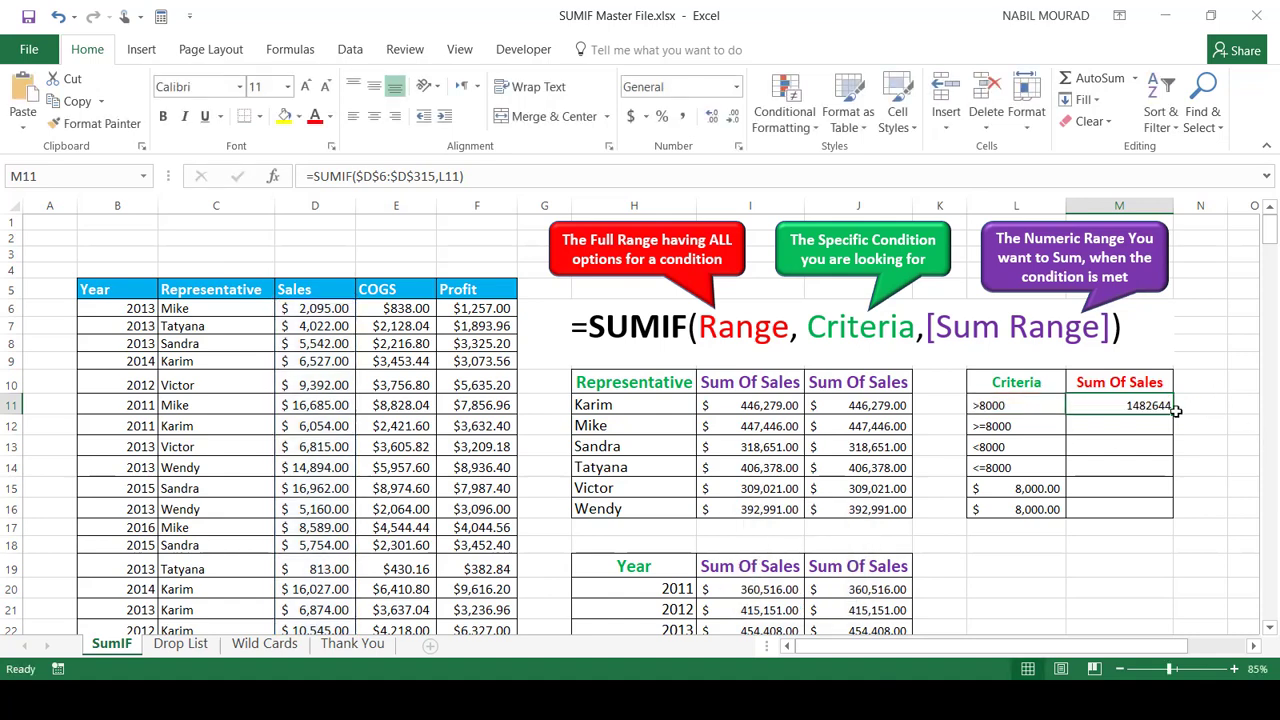
Step: Fill the M11 formula down to M16 and apply the Accounting number format to M11:M16
{"action": "left_click_drag", "start_coordinate": [1171, 413], "coordinate": [1166, 514]}
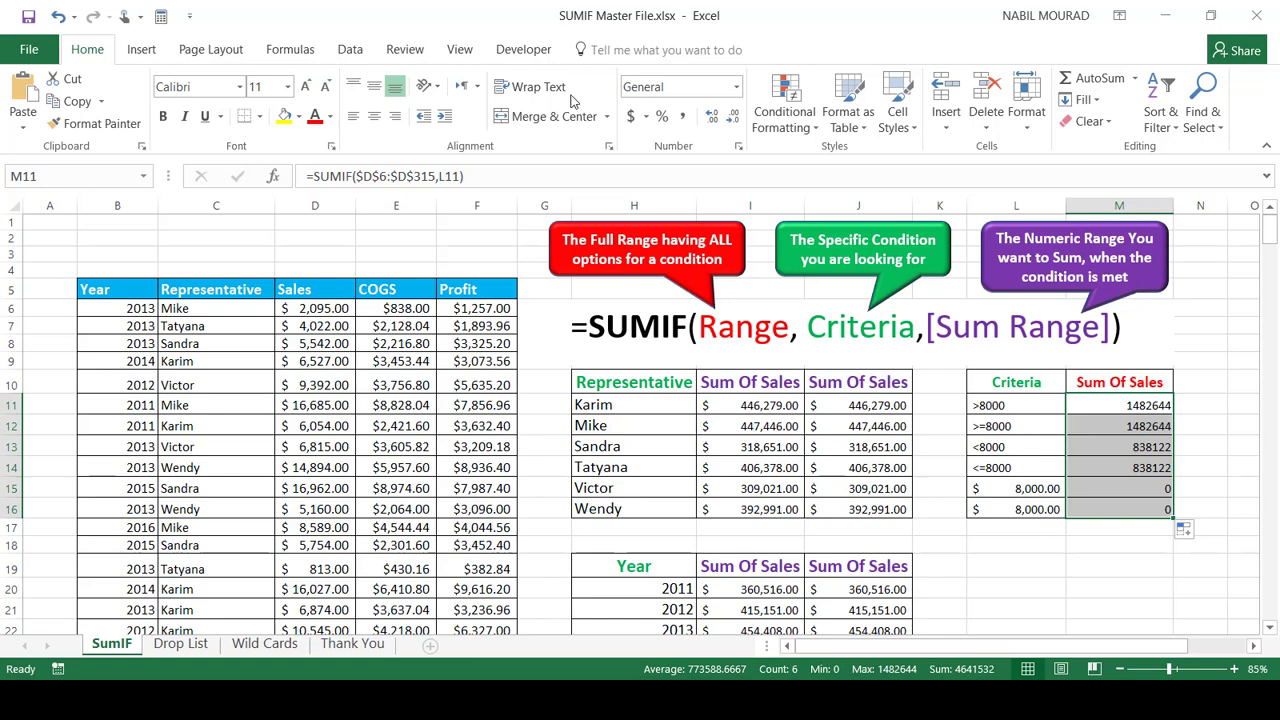
{"action": "left_click", "coordinate": [632, 117]}
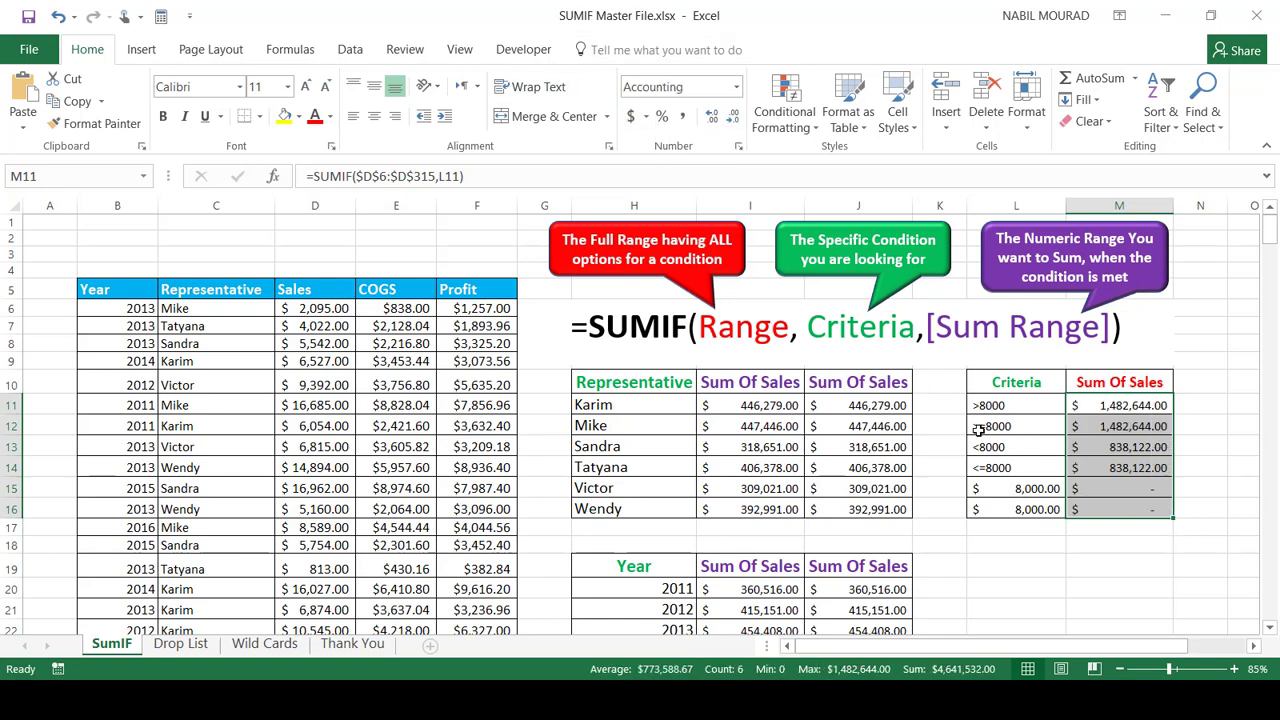
Step: Edit the M15 formula so its criterion joins the greater-than operator to the cell reference: ">"&L15
{"action": "left_click", "coordinate": [1105, 489]}
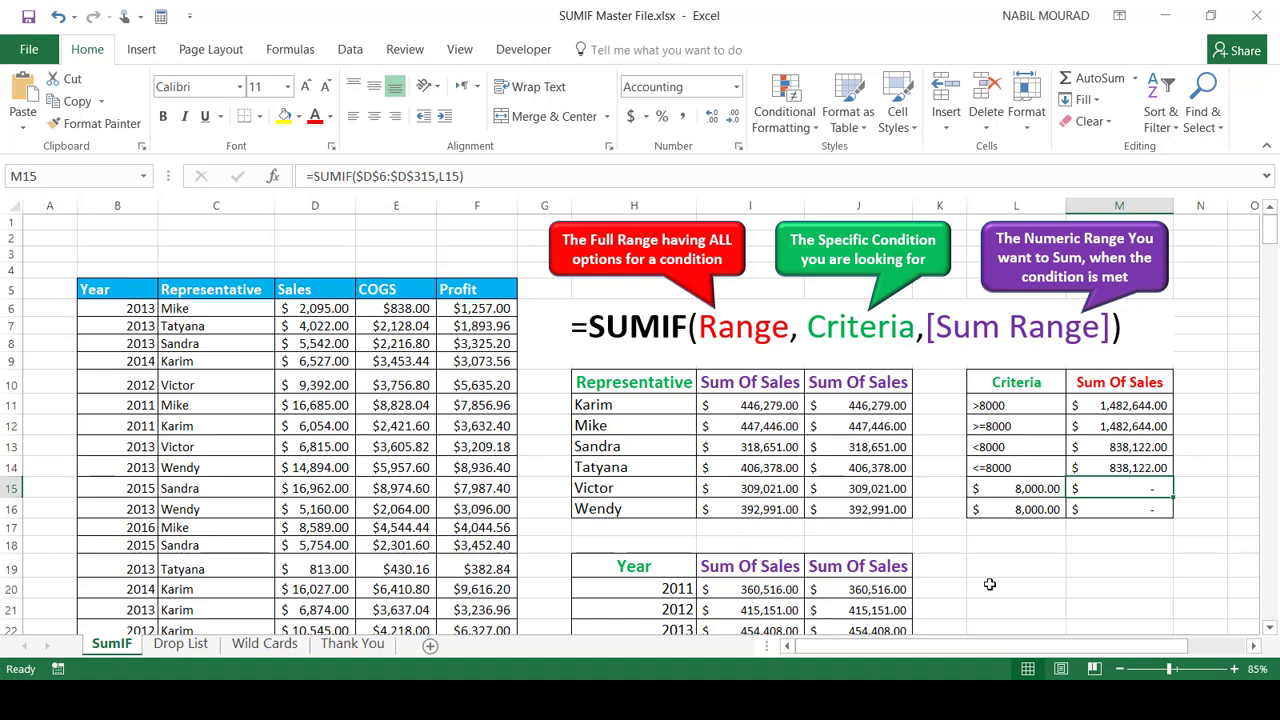
{"action": "key", "text": "F2"}
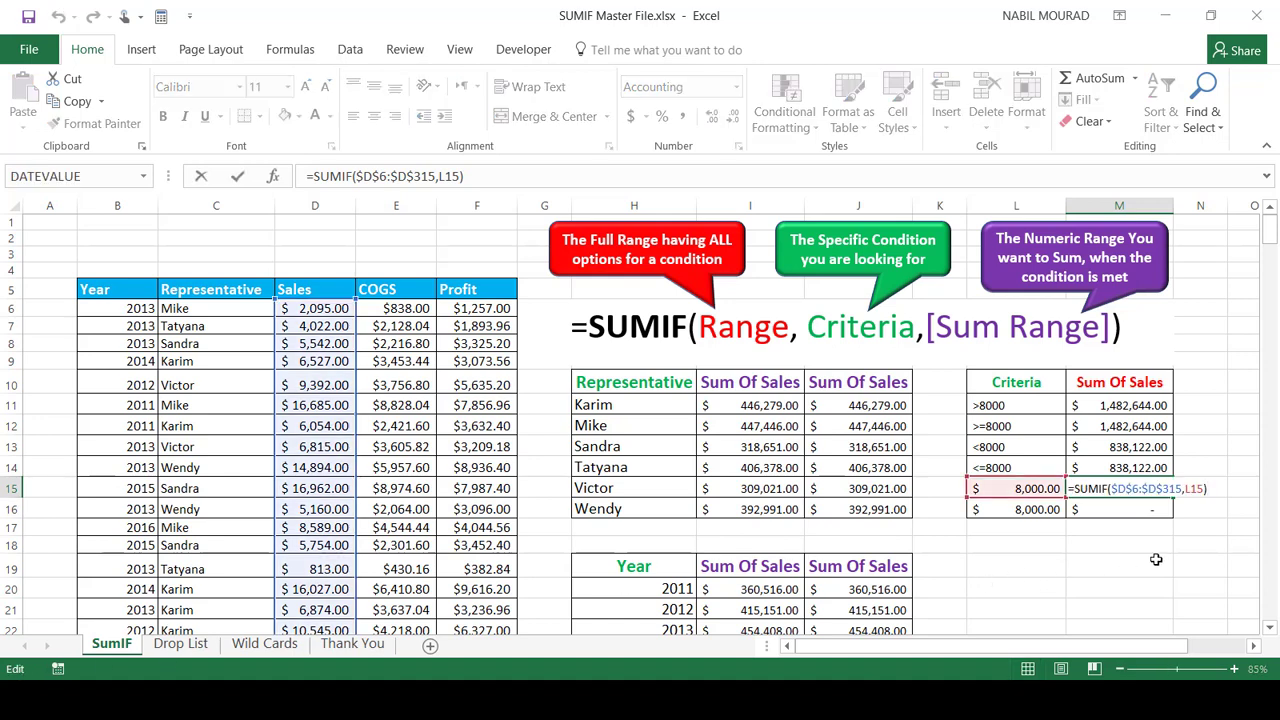
{"action": "left_click", "coordinate": [1184, 489]}
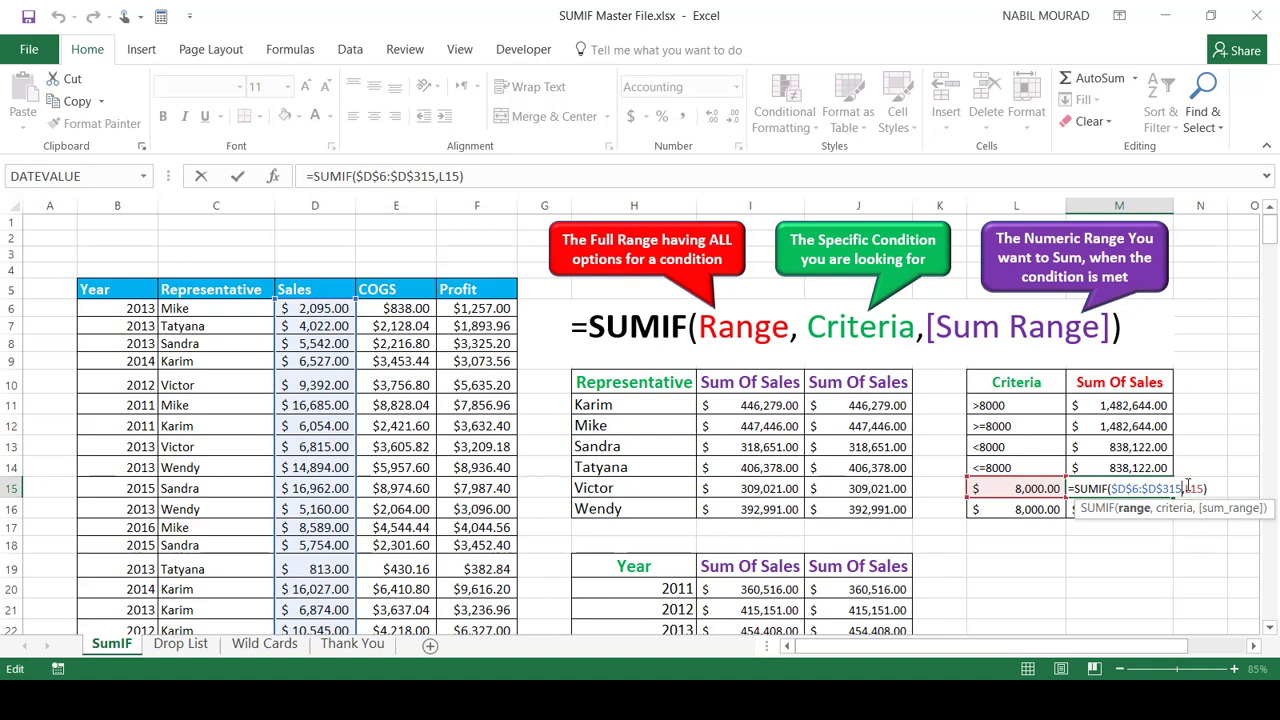
{"action": "left_click", "coordinate": [1186, 488]}
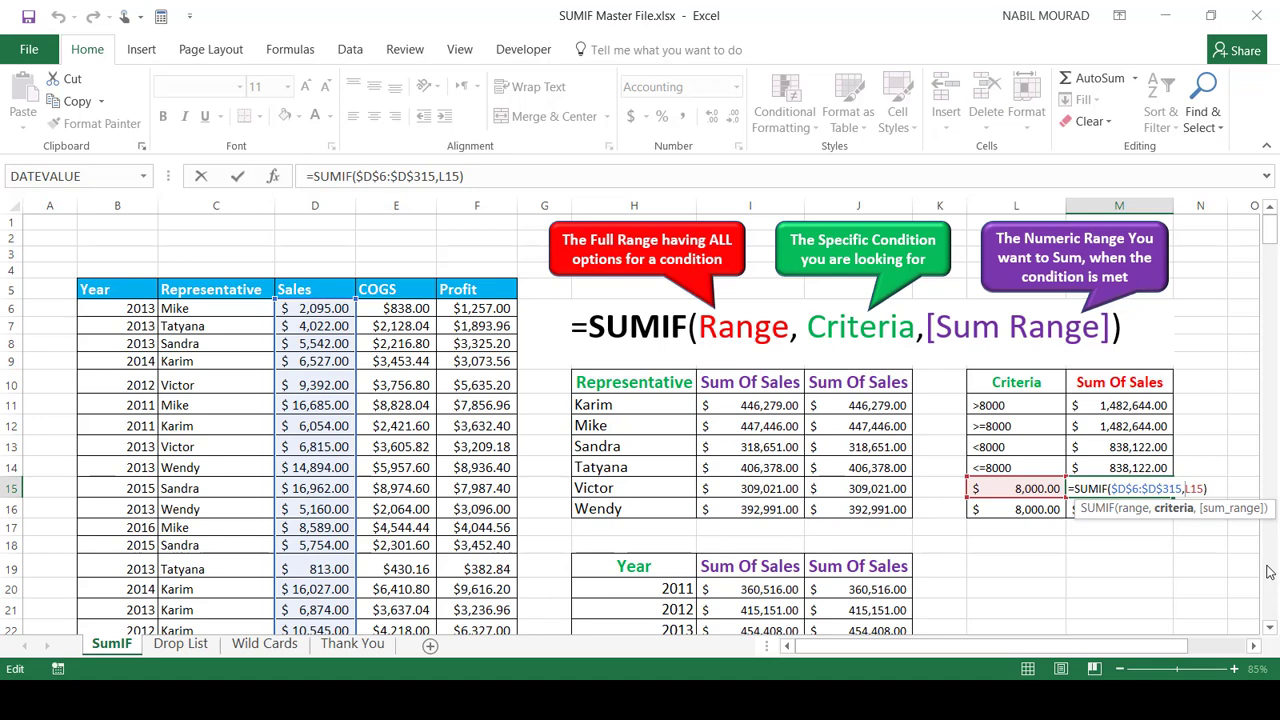
{"action": "type", "text": "\""}
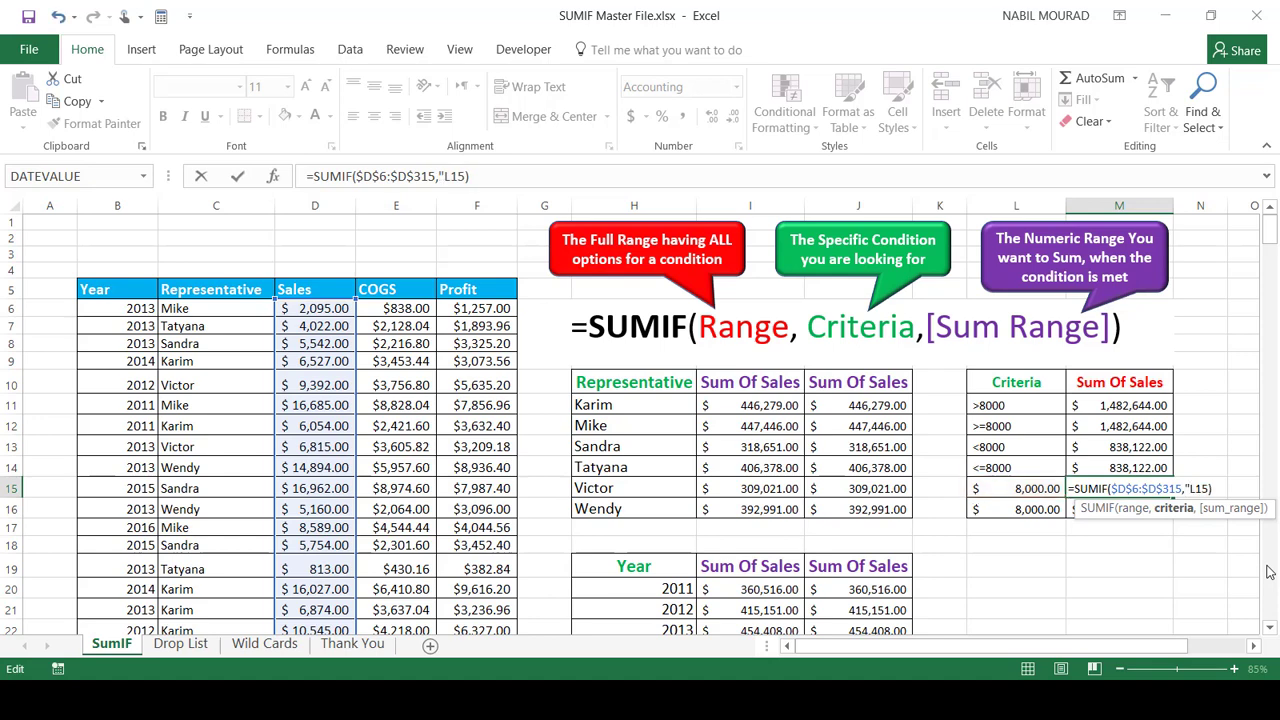
{"action": "type", "text": ">\"&"}
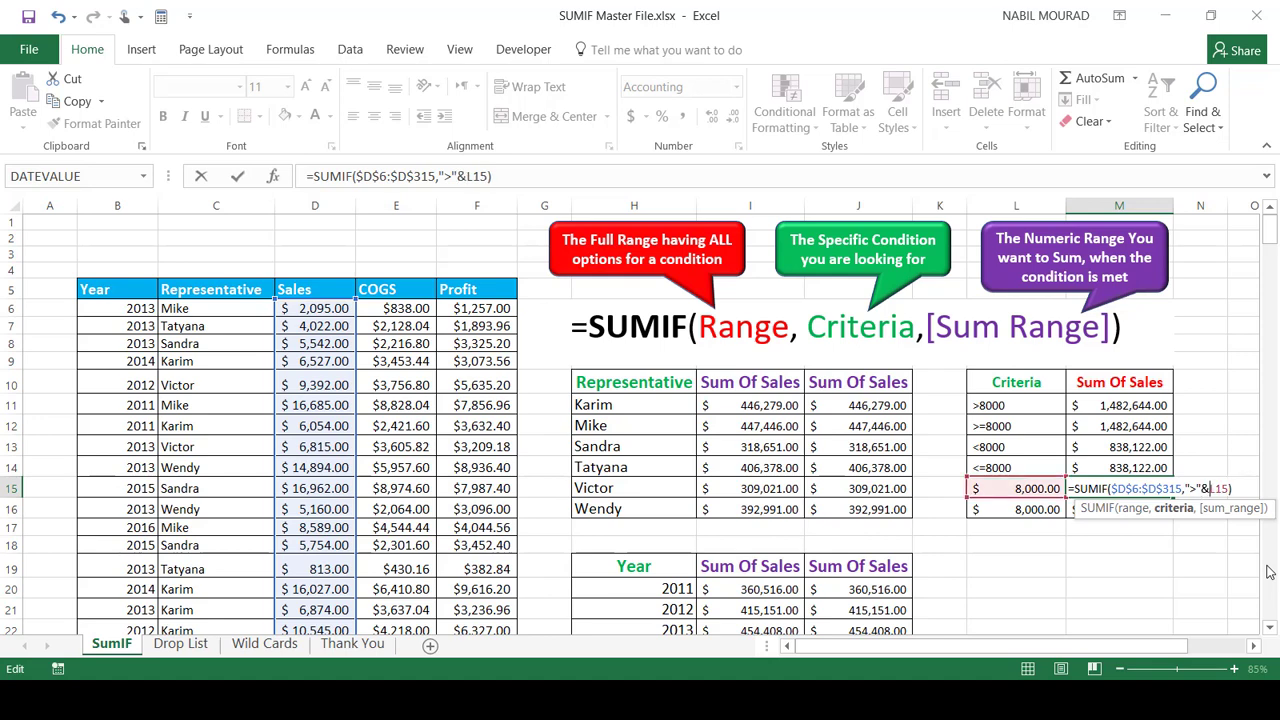
{"action": "key", "text": "Return"}
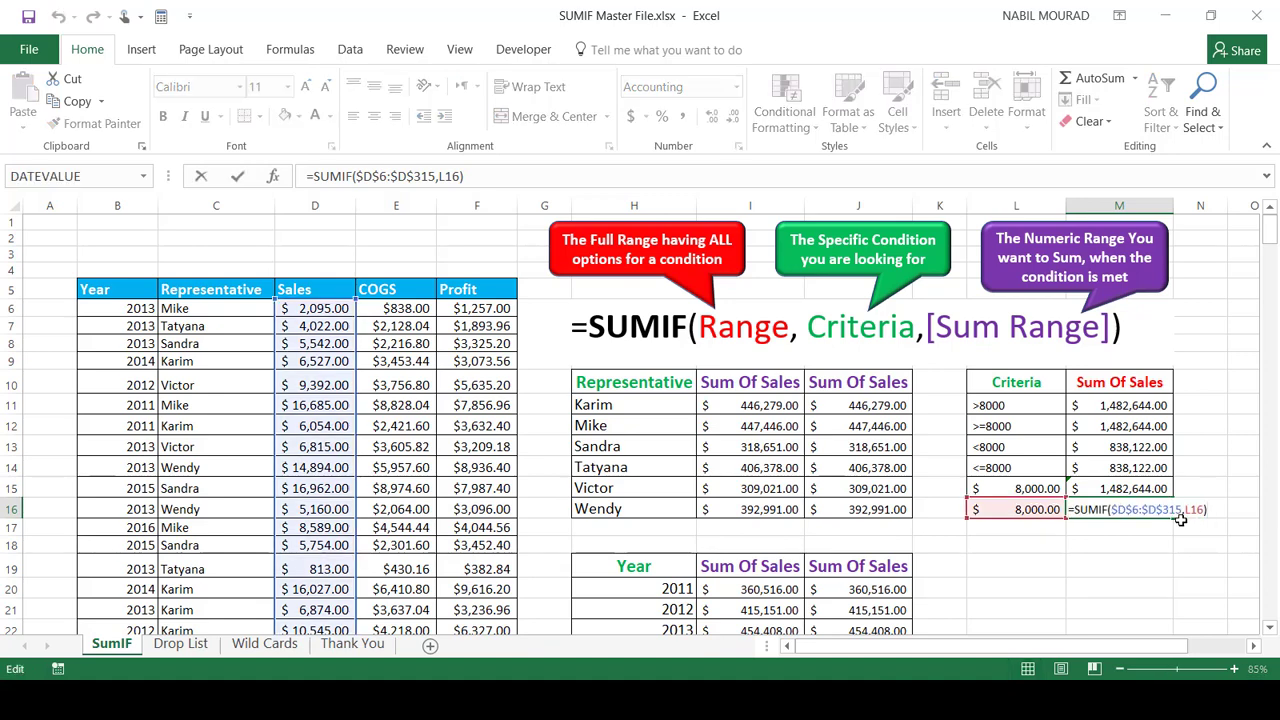
Step: Edit the M16 formula so its criterion becomes ">="&L16
{"action": "left_click", "coordinate": [1181, 509]}
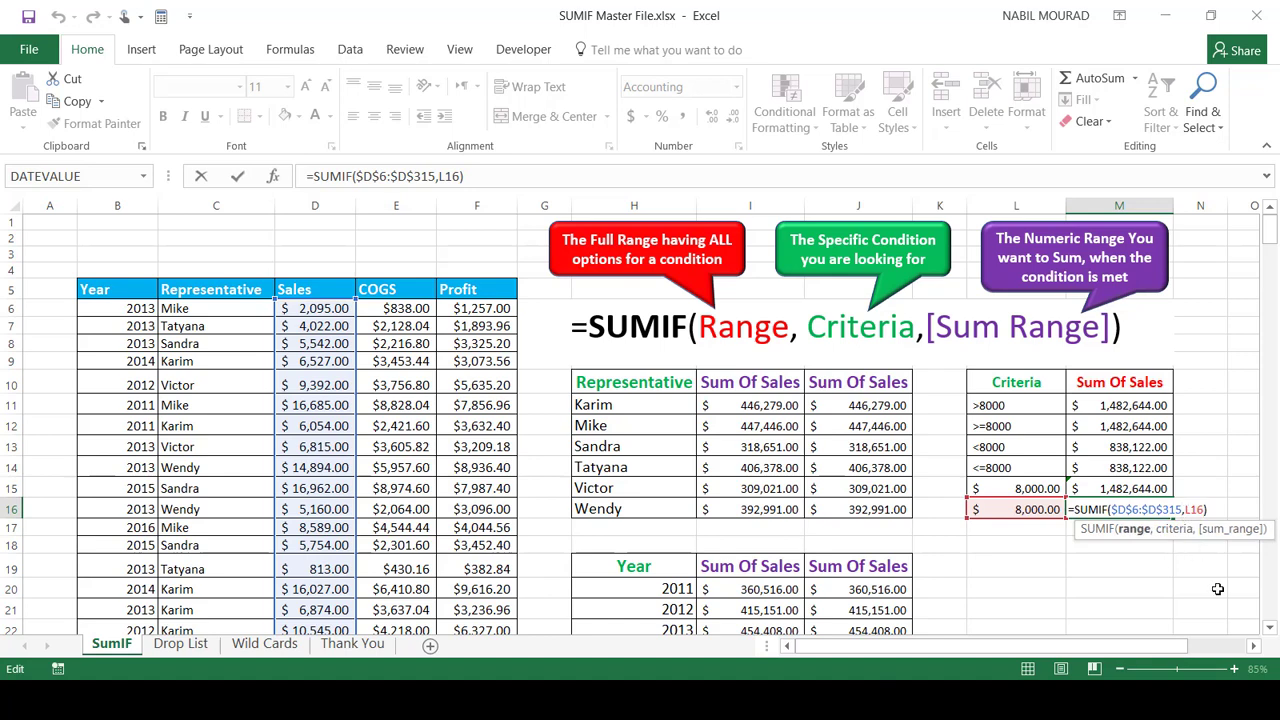
{"action": "key", "text": "Right"}
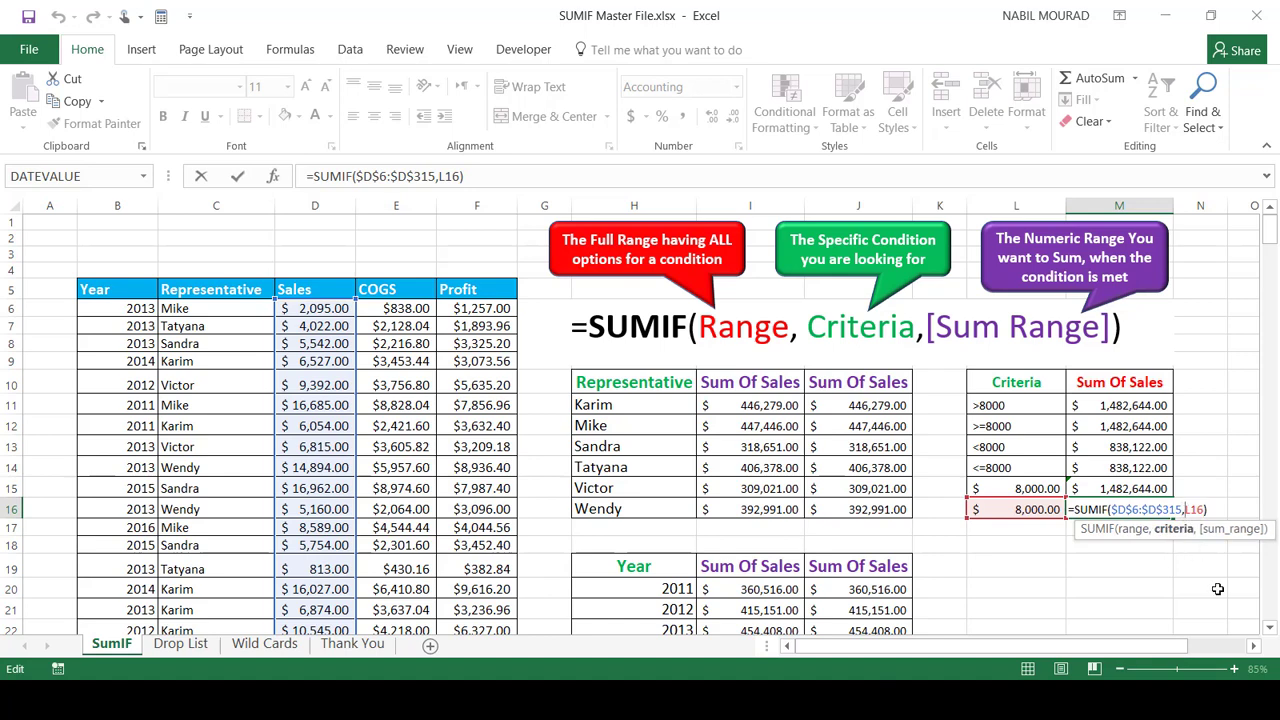
{"action": "type", "text": "\">=\""}
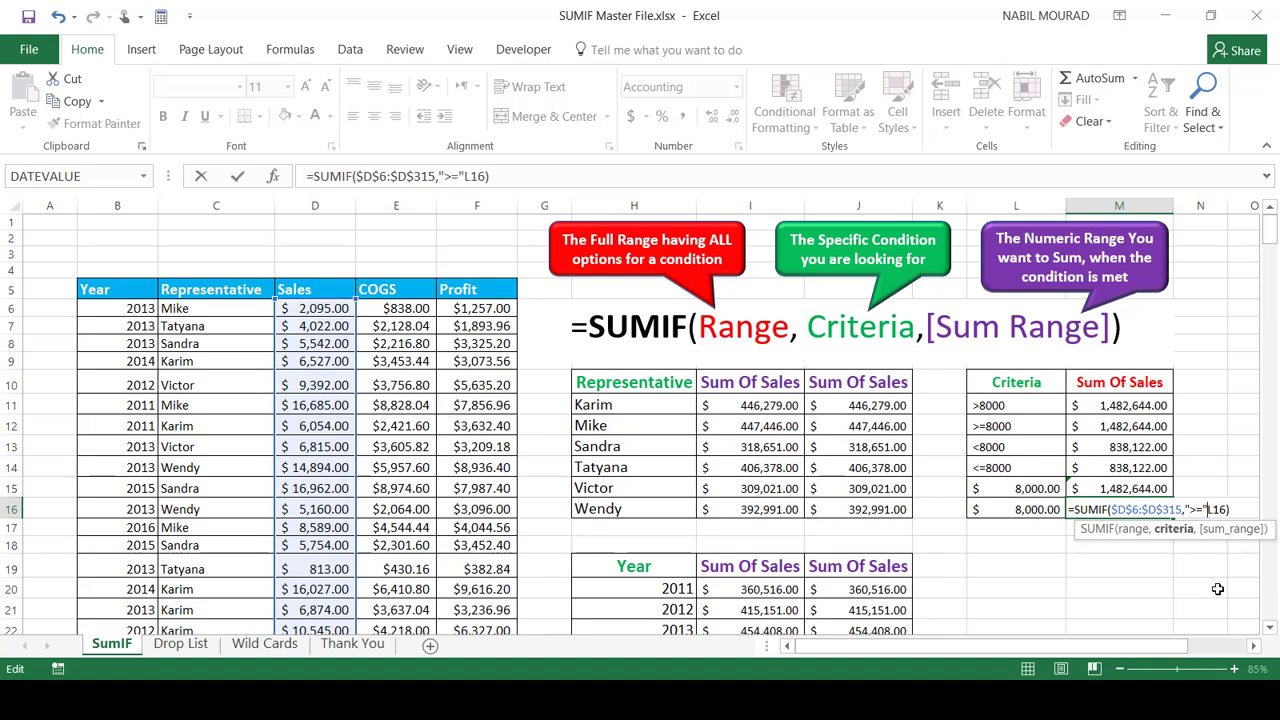
{"action": "type", "text": "&"}
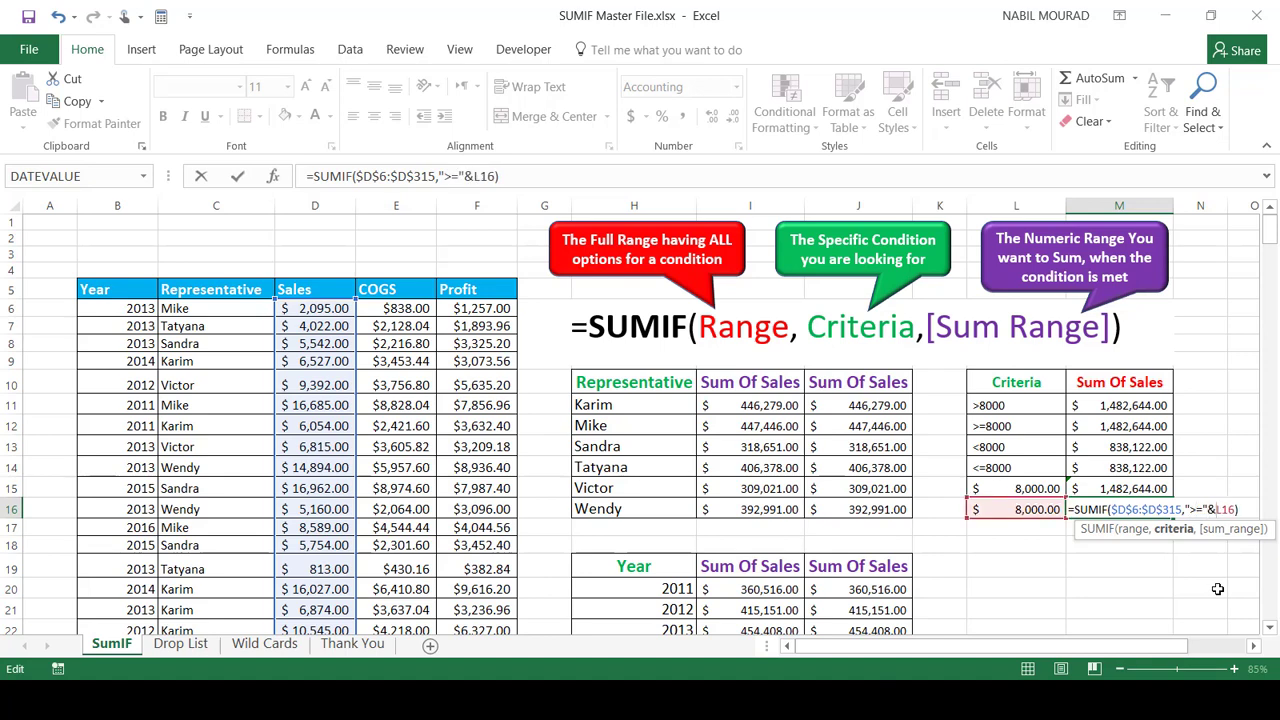
{"action": "key", "text": "Return"}
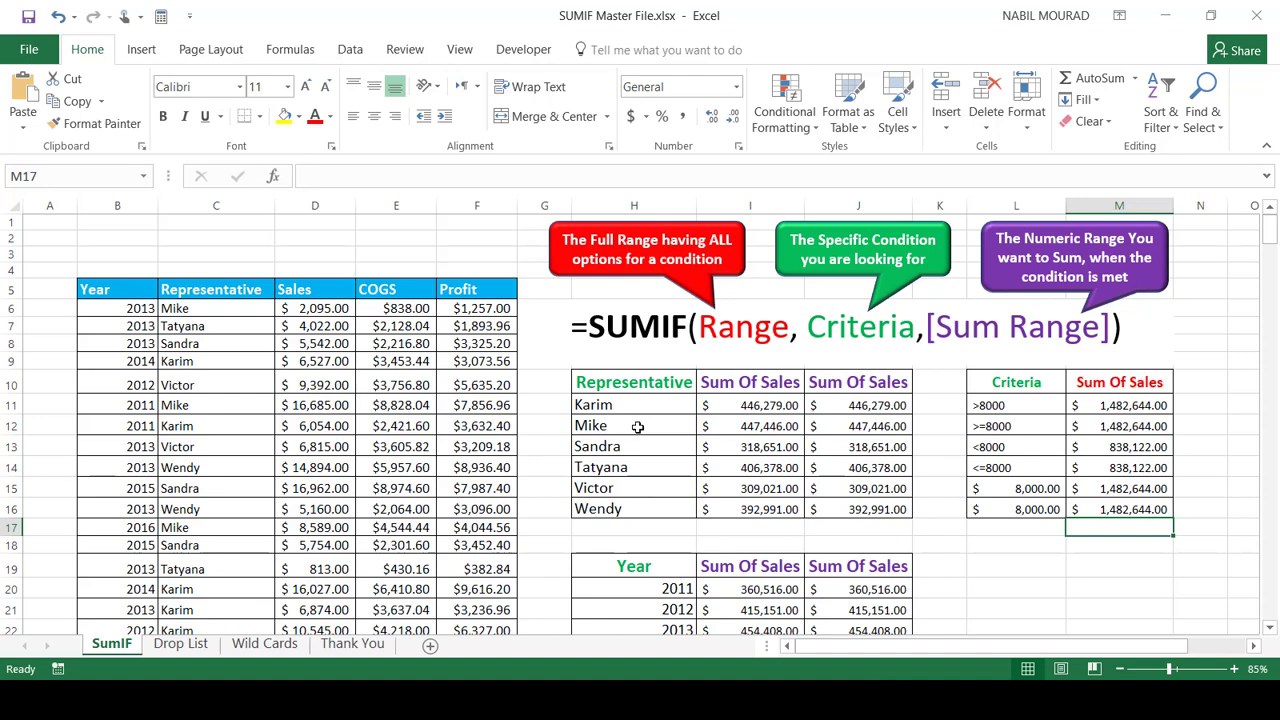
Step: Switch to the Drop List sheet and look over the representative and year lists in columns Z and AB
{"action": "left_click", "coordinate": [180, 648]}
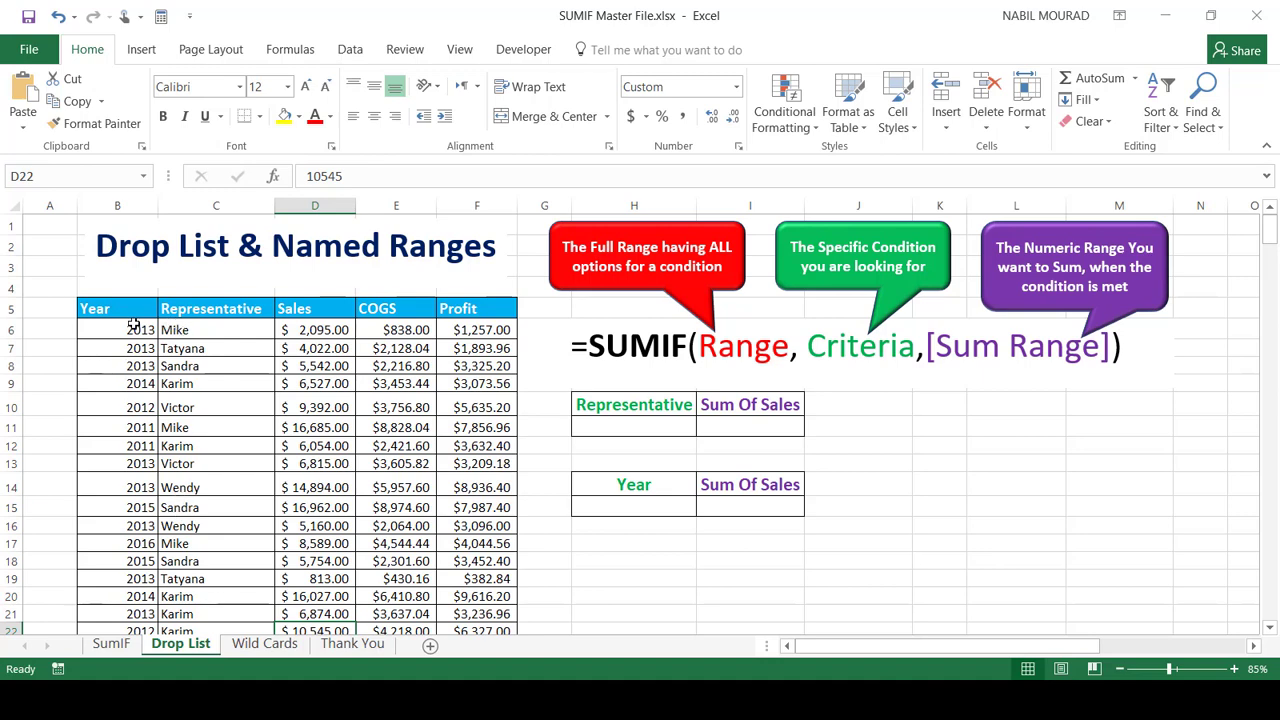
{"action": "left_click", "coordinate": [1254, 646]}
{"action": "left_click", "coordinate": [1254, 647]}
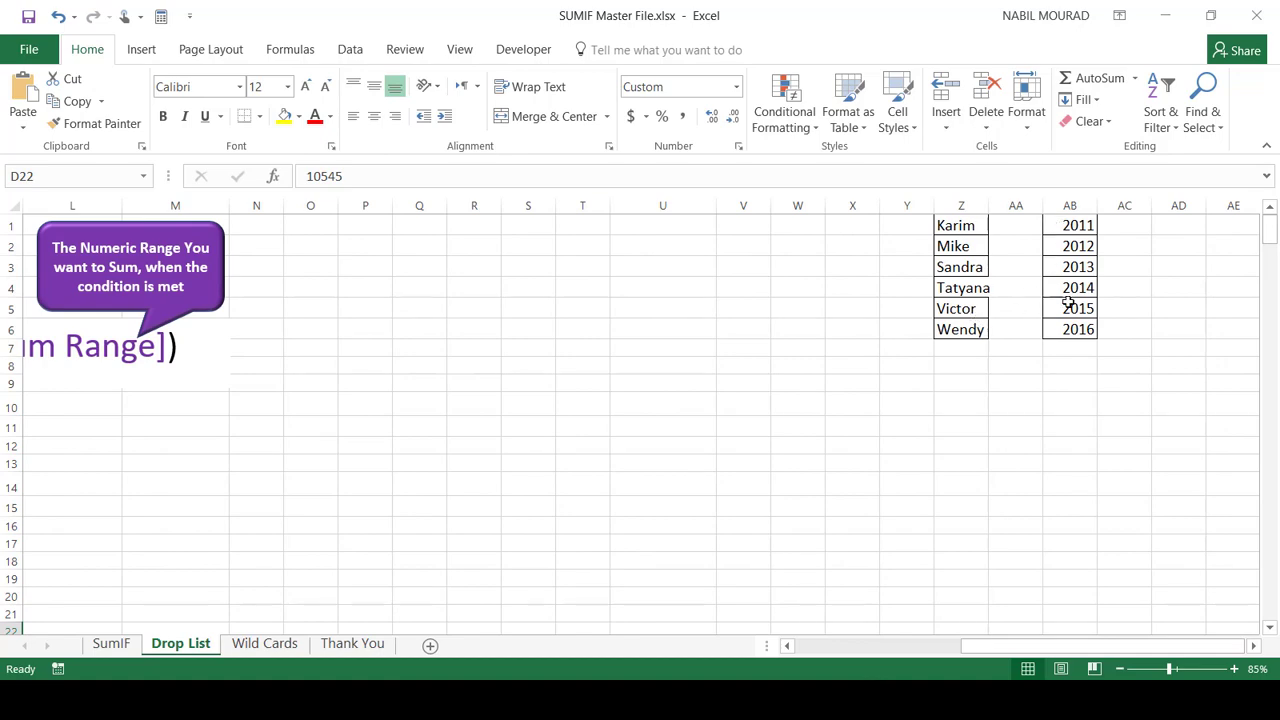
{"action": "left_click_drag", "start_coordinate": [1062, 646], "coordinate": [925, 659]}
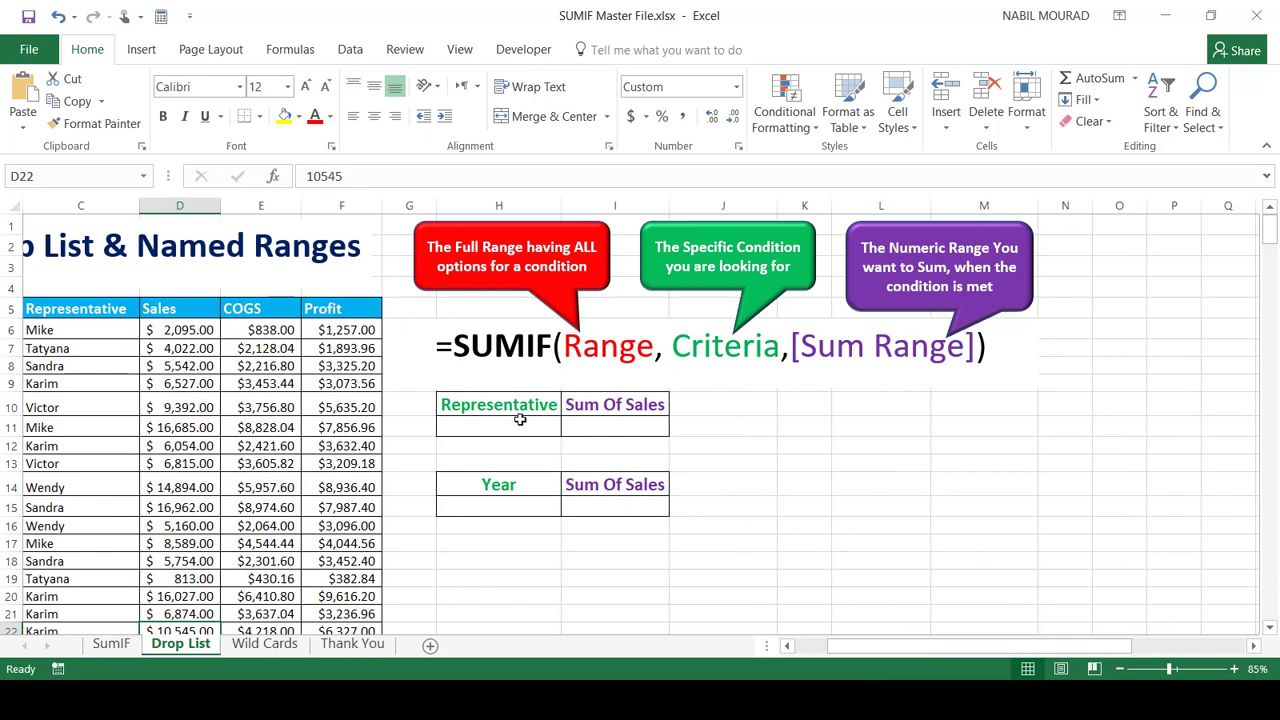
Step: Add a drop-down list to H11 under Representative using List data validation, with the names in Z1:Z6 as its source
{"action": "left_click", "coordinate": [510, 430]}
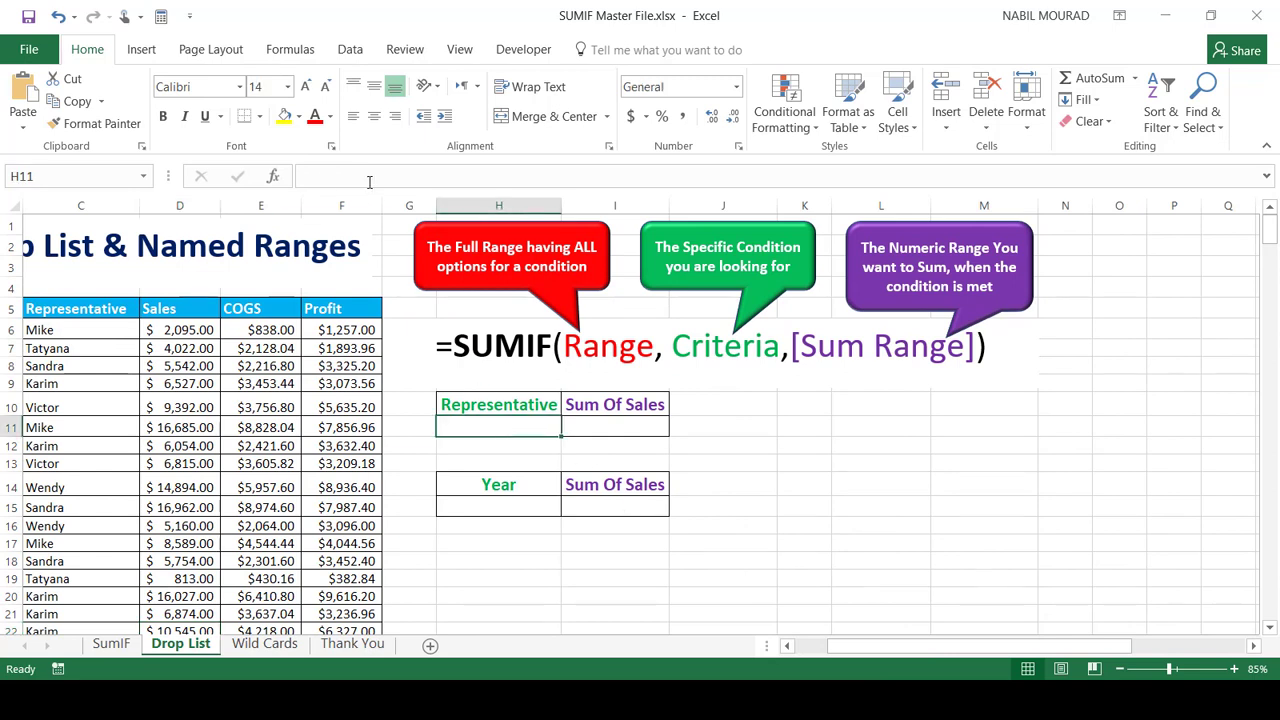
{"action": "left_click", "coordinate": [348, 52]}
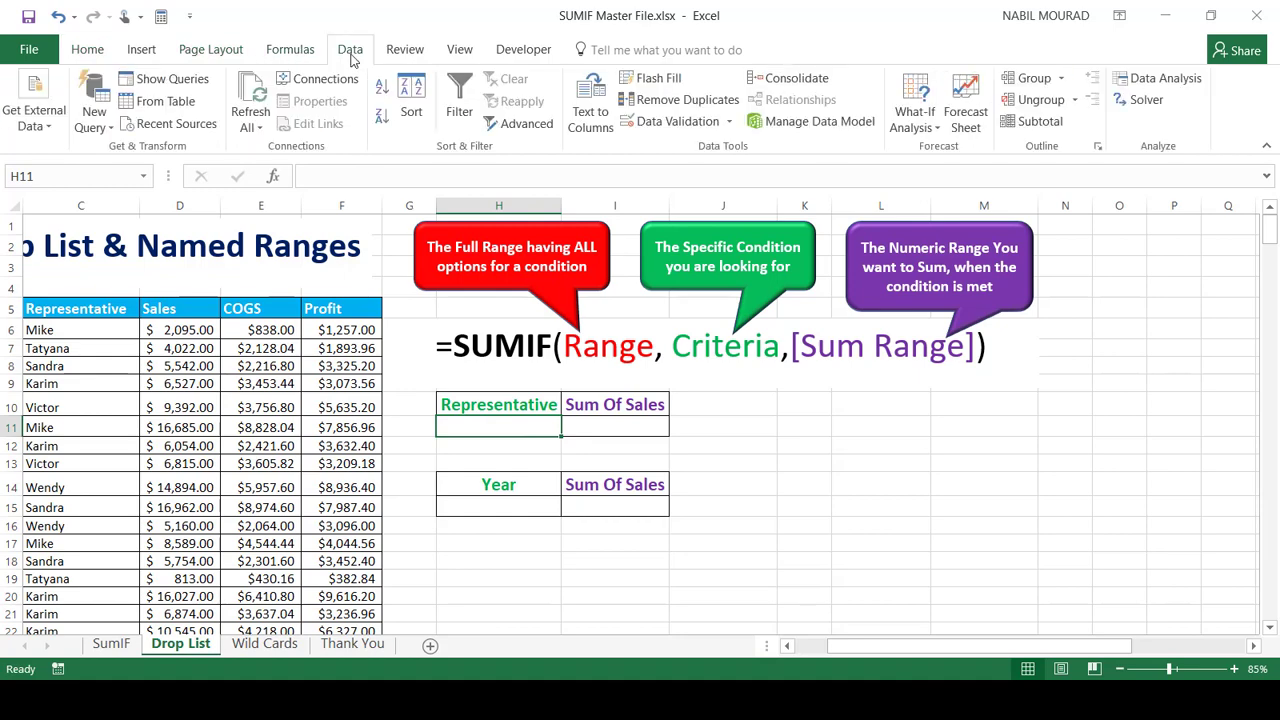
{"action": "left_click", "coordinate": [676, 124]}
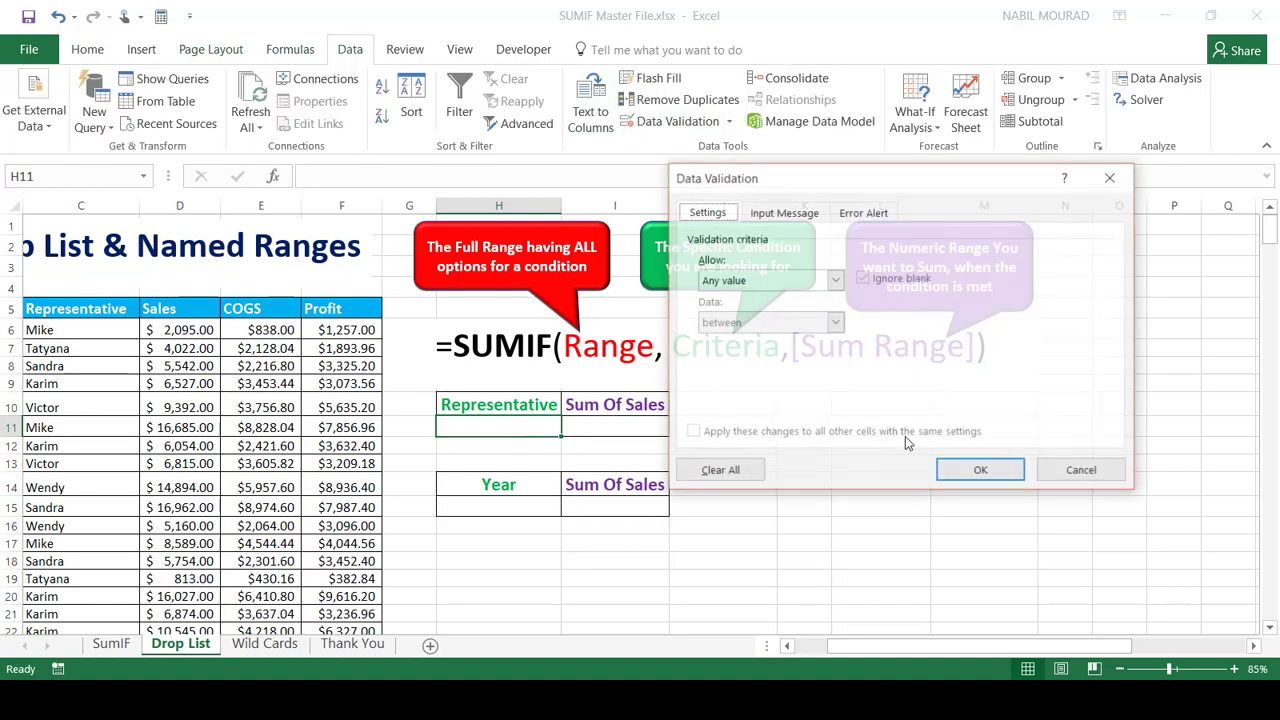
{"action": "left_click", "coordinate": [835, 281]}
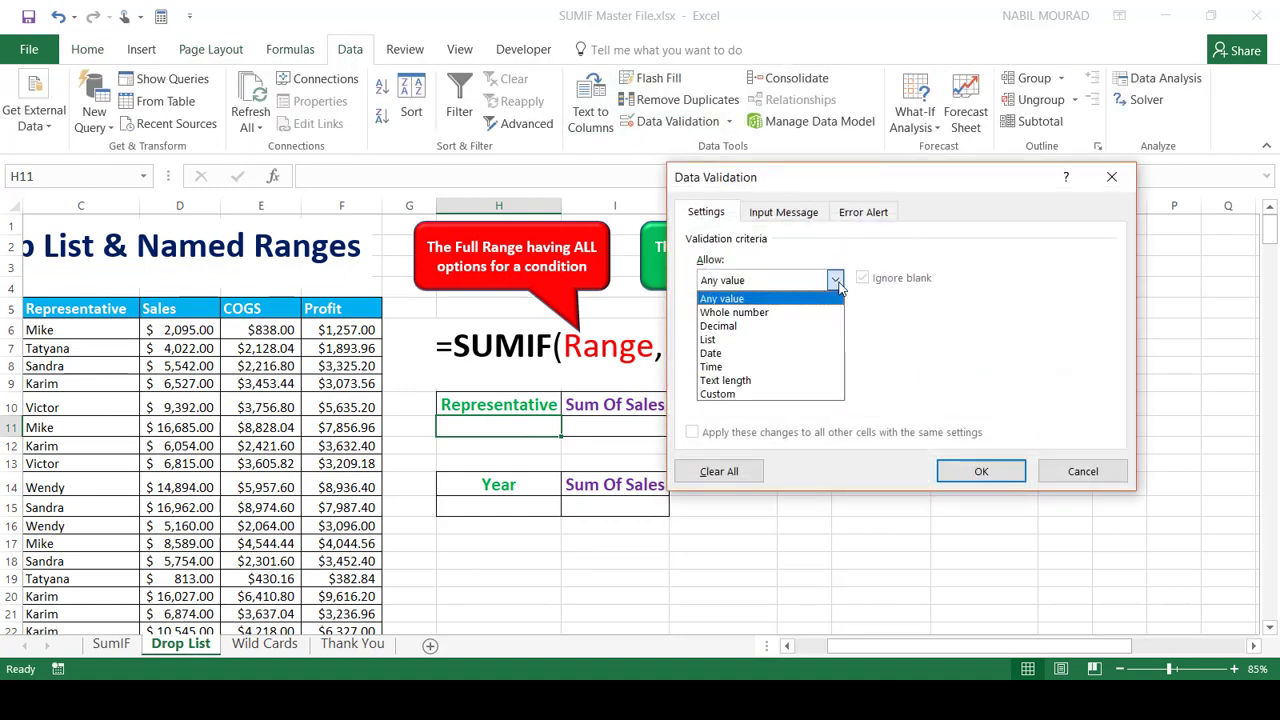
{"action": "left_click", "coordinate": [722, 340]}
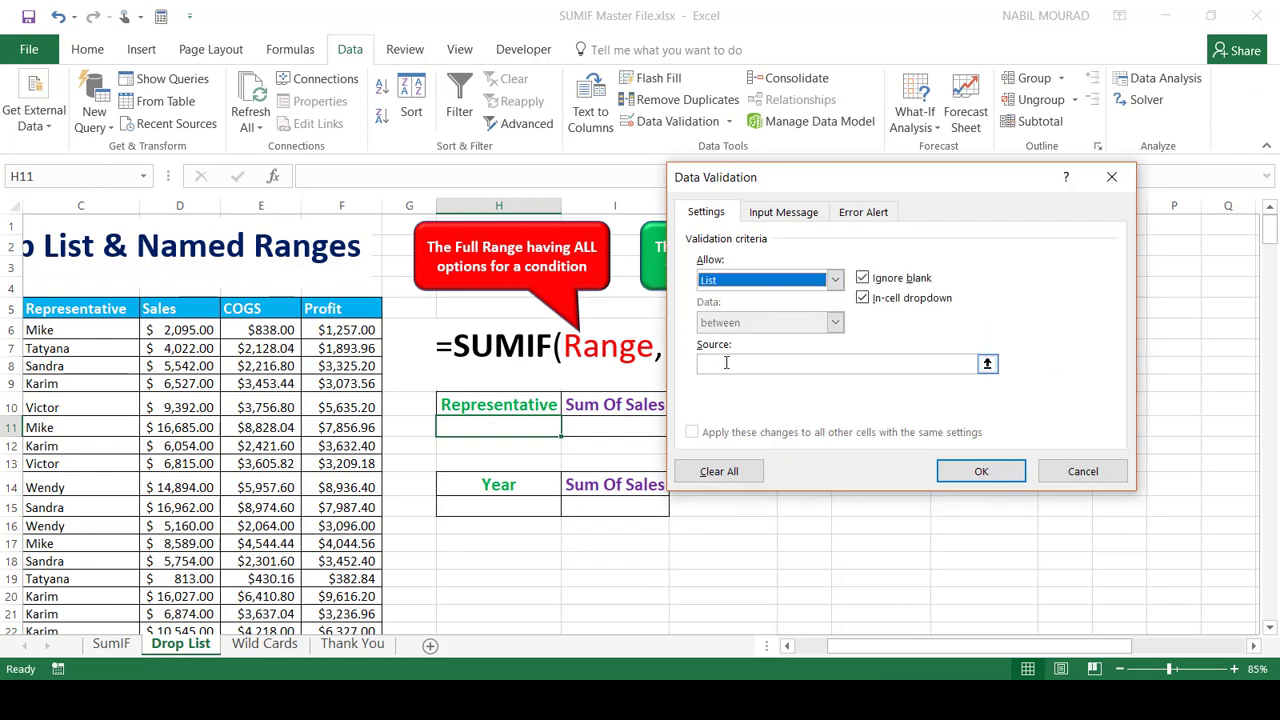
{"action": "left_click", "coordinate": [727, 363]}
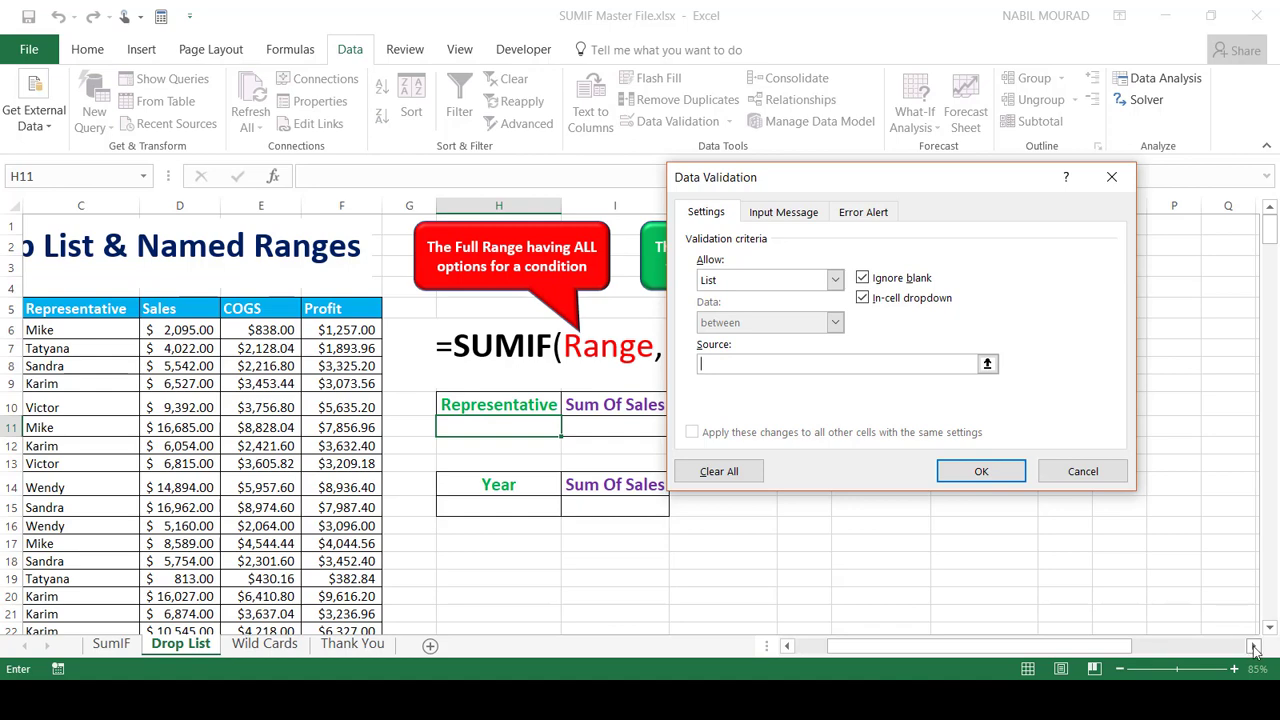
{"action": "left_click_drag", "start_coordinate": [1255, 648], "coordinate": [1255, 648]}
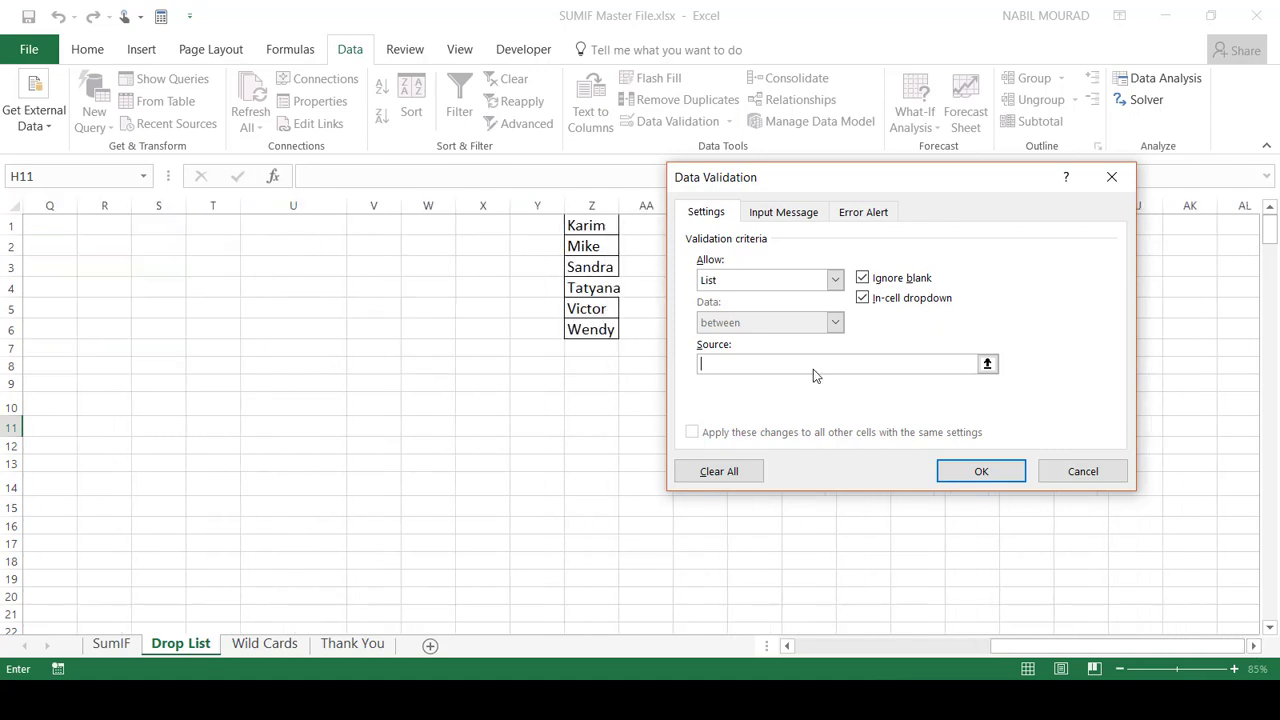
{"action": "left_click_drag", "start_coordinate": [585, 225], "coordinate": [597, 328]}
{"action": "left_click", "coordinate": [990, 474]}
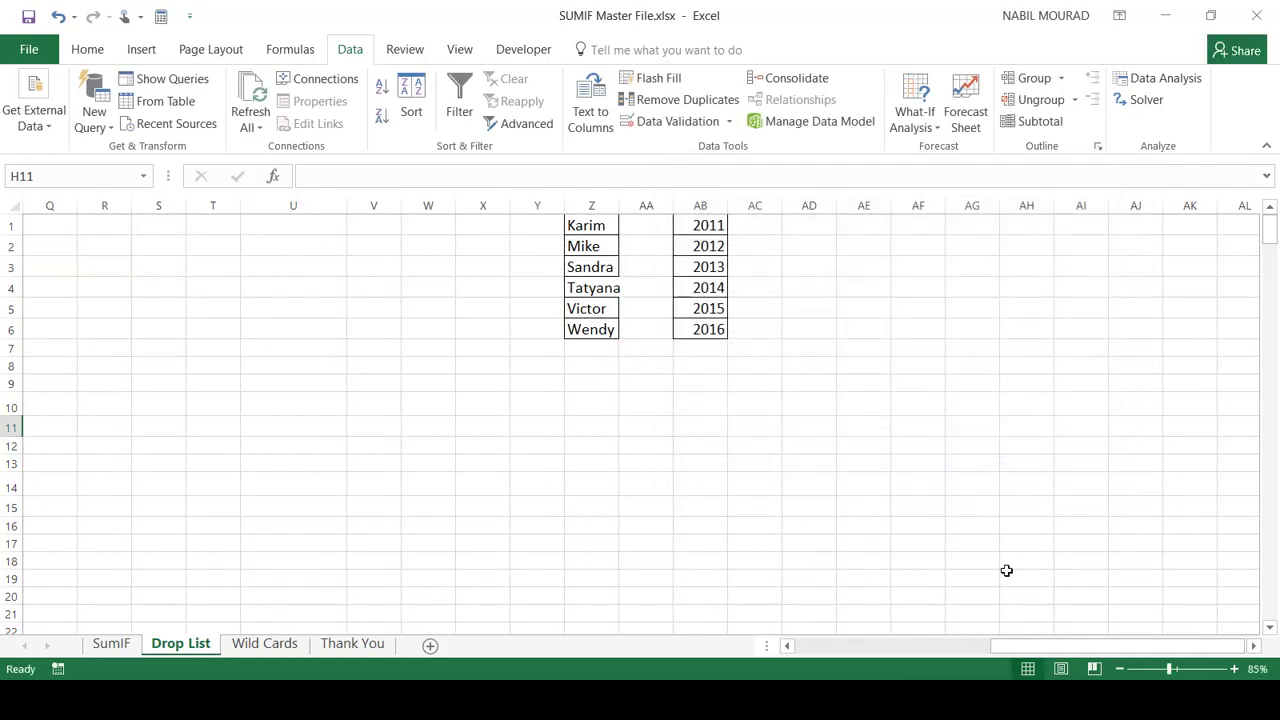
Step: Choose the third representative from the drop-down list in H11
{"action": "left_click_drag", "start_coordinate": [1034, 645], "coordinate": [998, 648]}
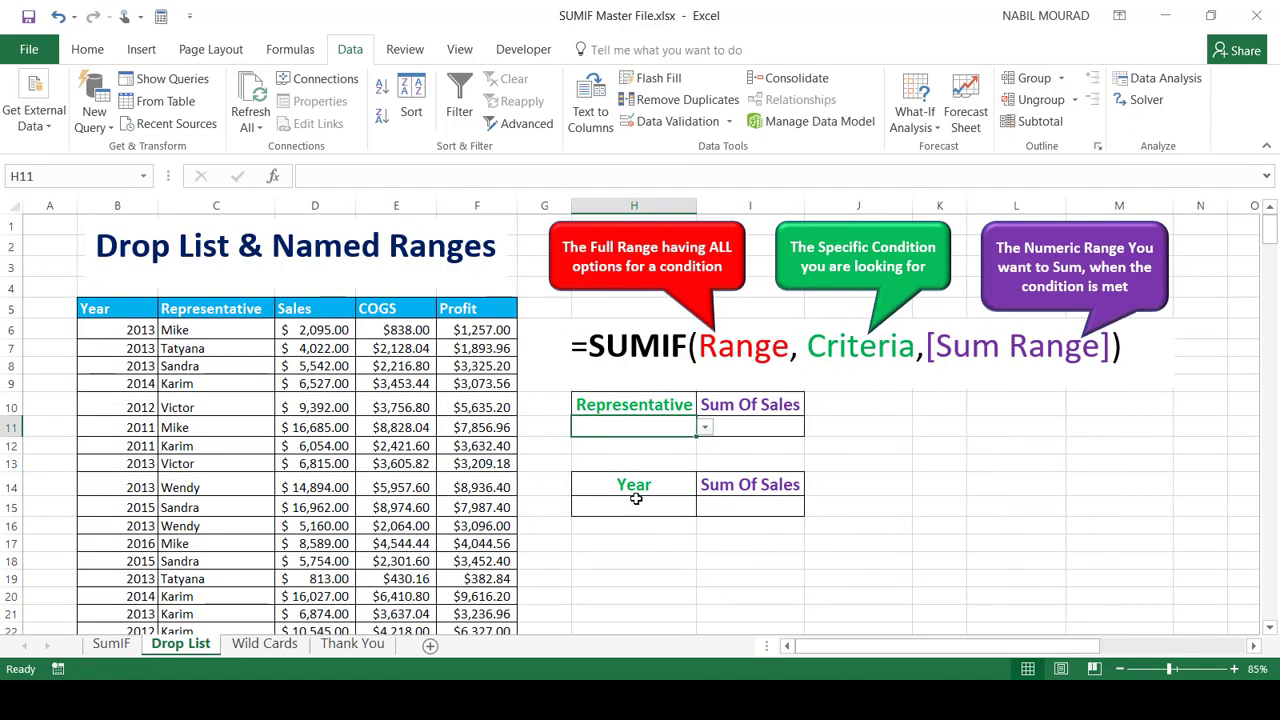
{"action": "left_click", "coordinate": [705, 428]}
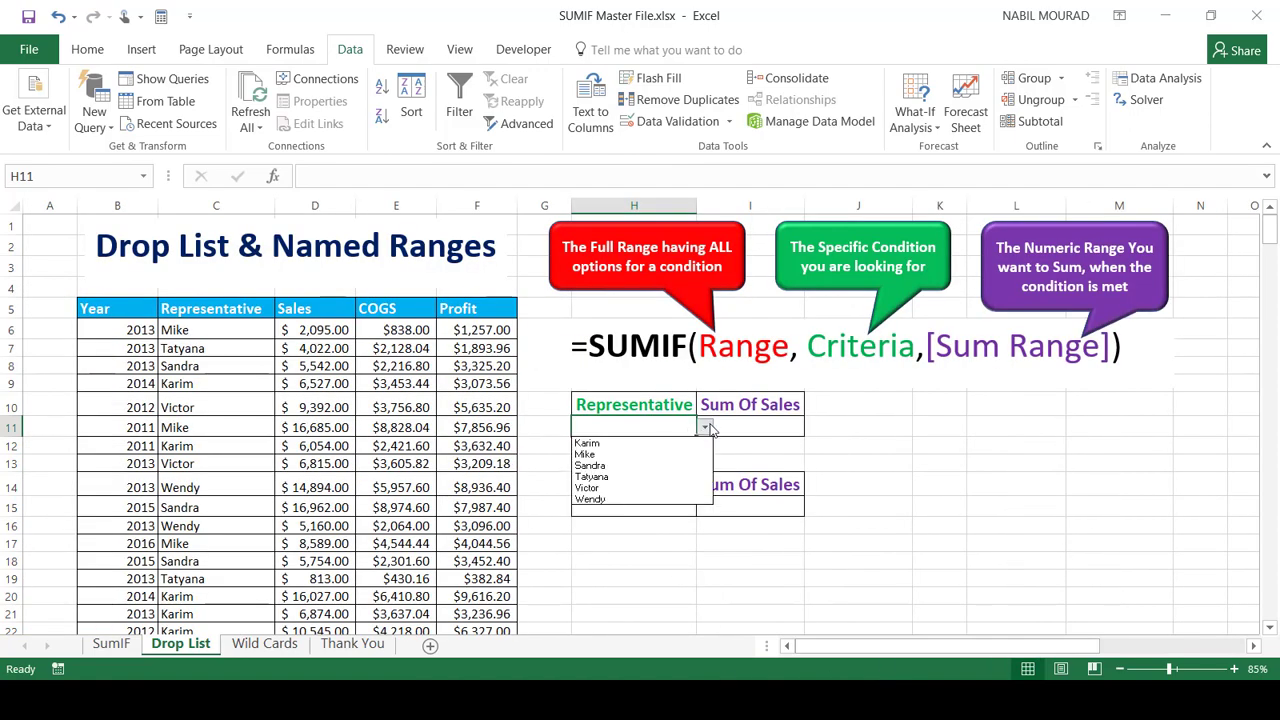
{"action": "left_click", "coordinate": [624, 466]}
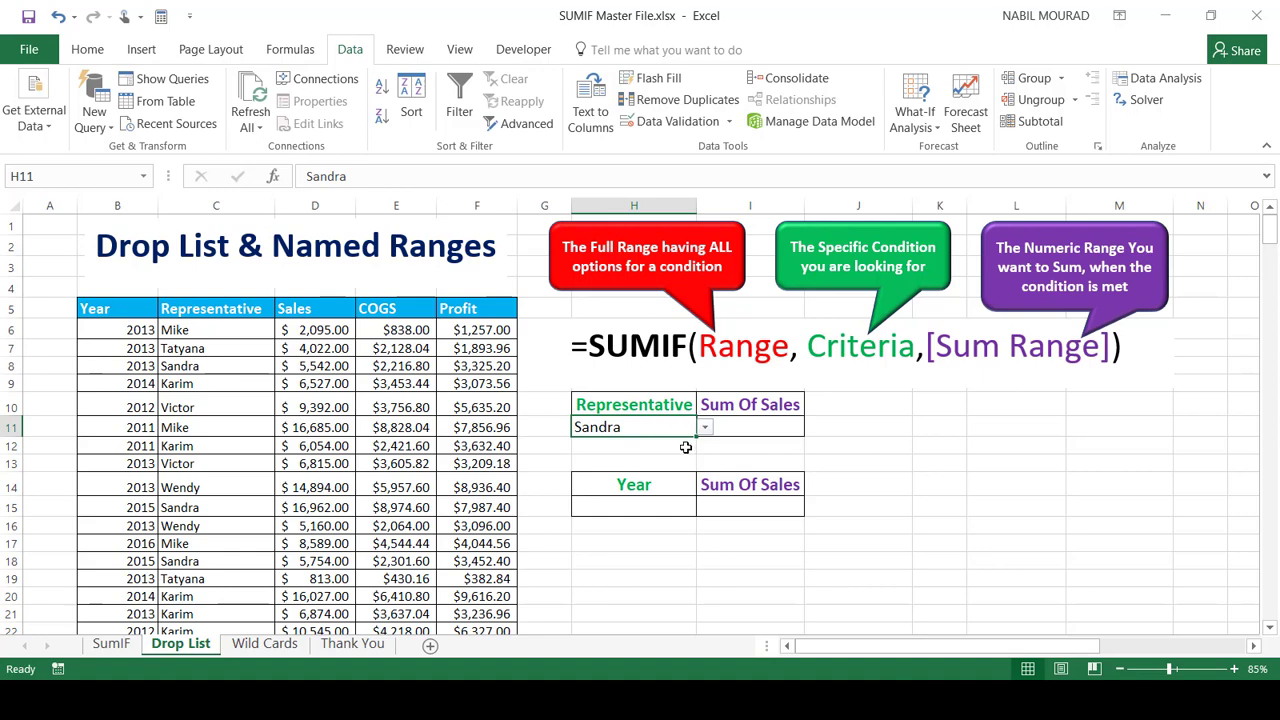
Step: Add a drop-down list to H15 under Year using List data validation, with the years in AB1:AB6 as its source
{"action": "left_click", "coordinate": [671, 505]}
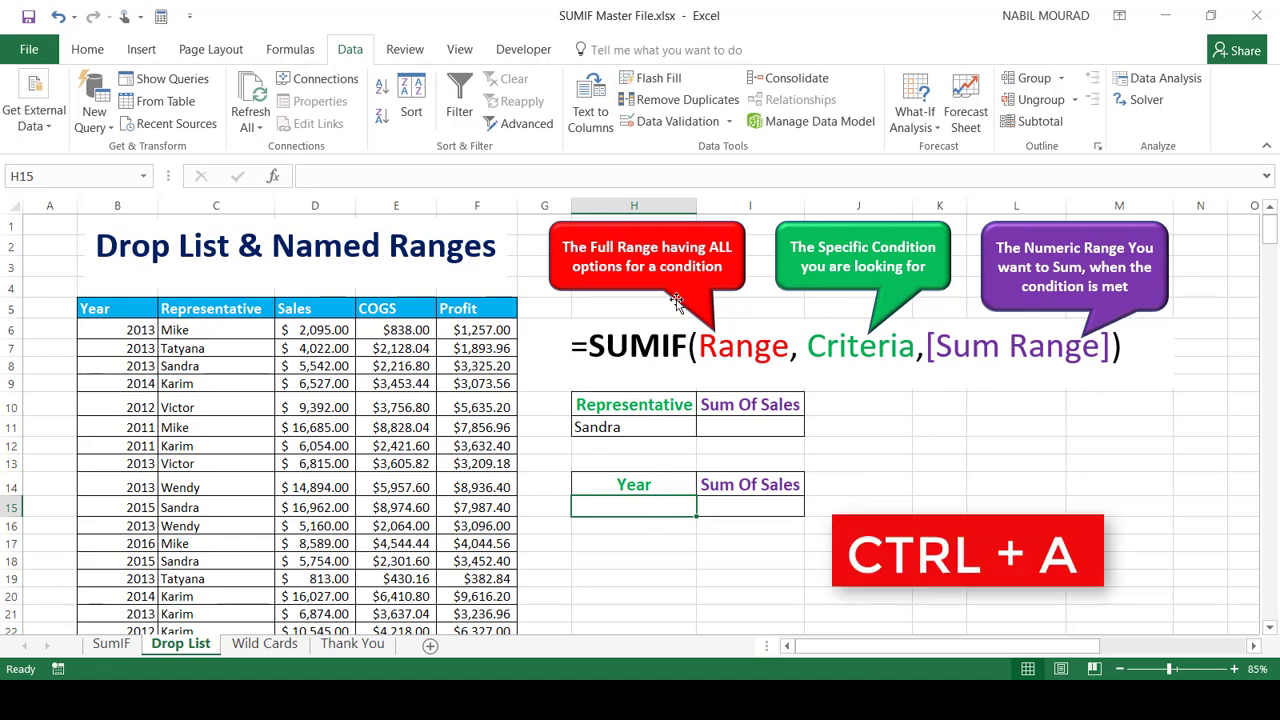
{"action": "left_click", "coordinate": [677, 122]}
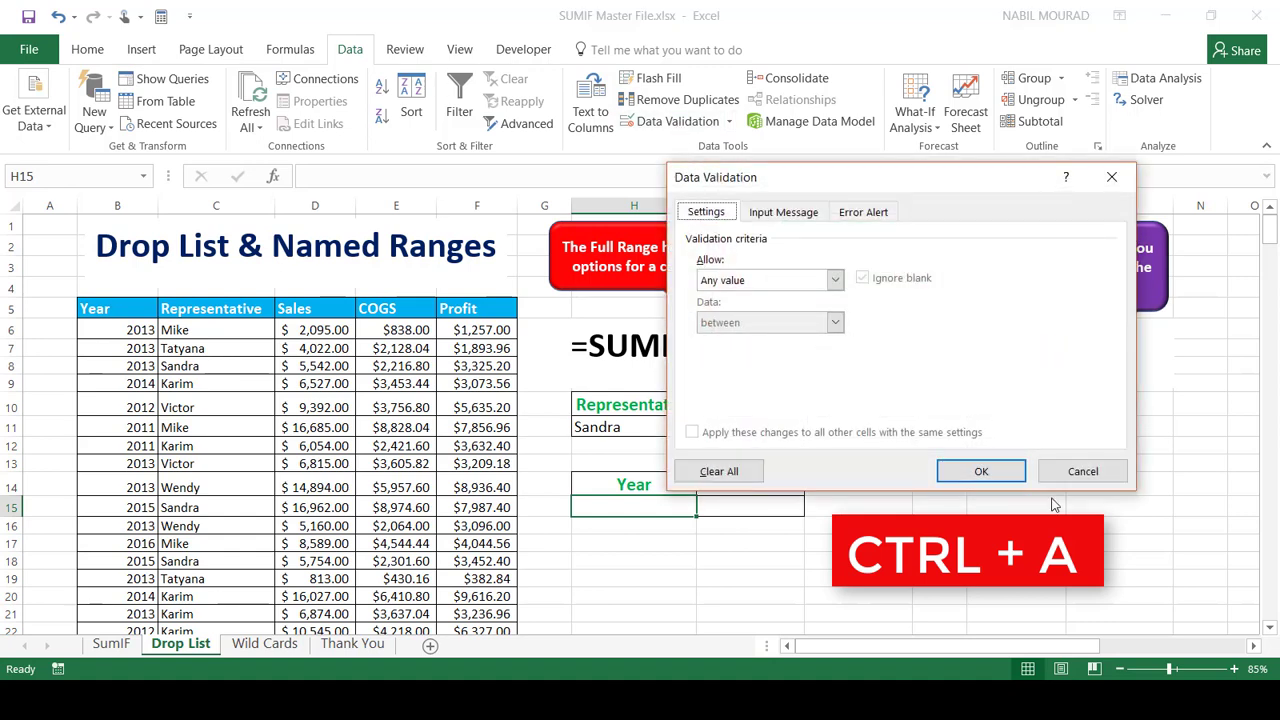
{"action": "left_click", "coordinate": [833, 280]}
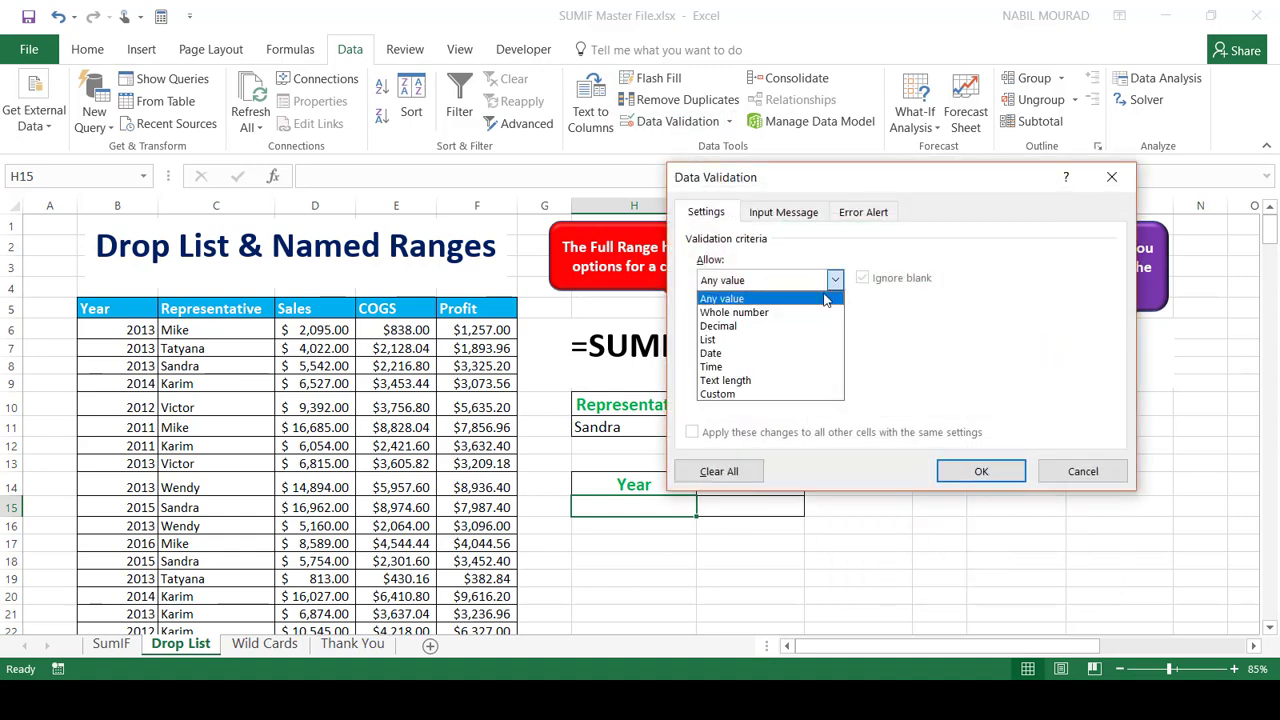
{"action": "left_click", "coordinate": [735, 341]}
{"action": "left_click", "coordinate": [835, 280]}
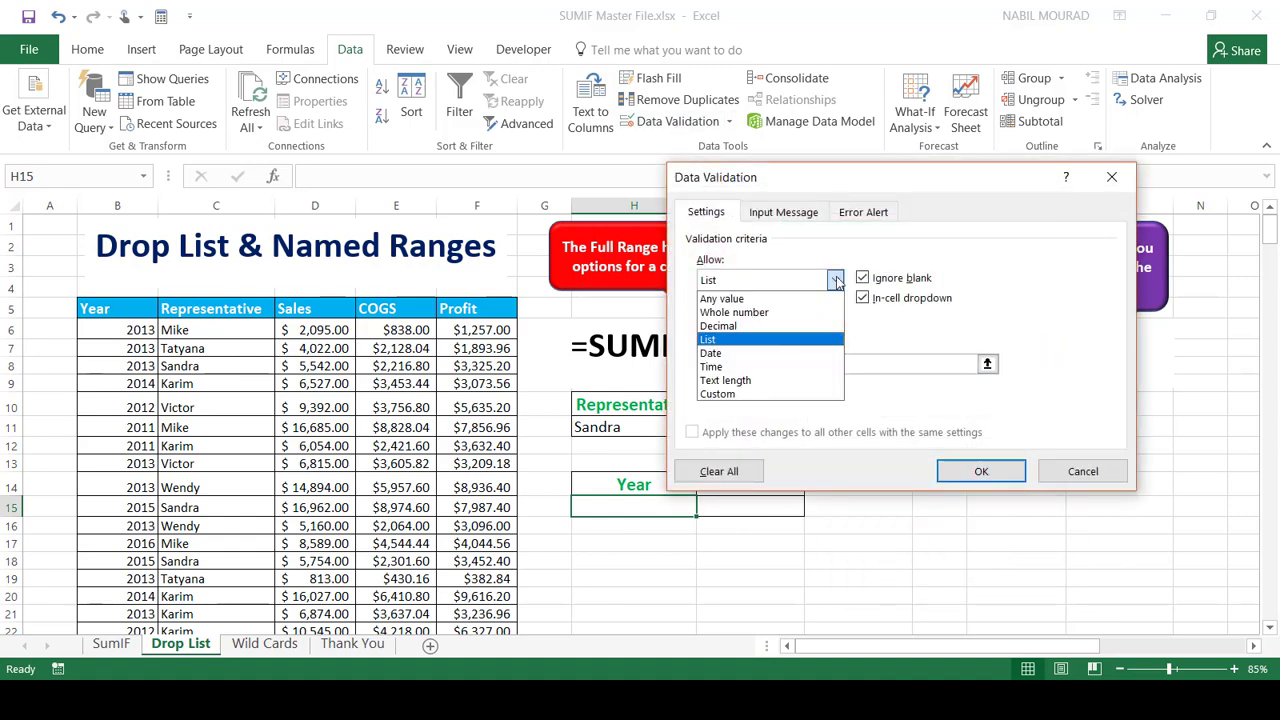
{"action": "left_click", "coordinate": [756, 341]}
{"action": "left_click", "coordinate": [718, 363]}
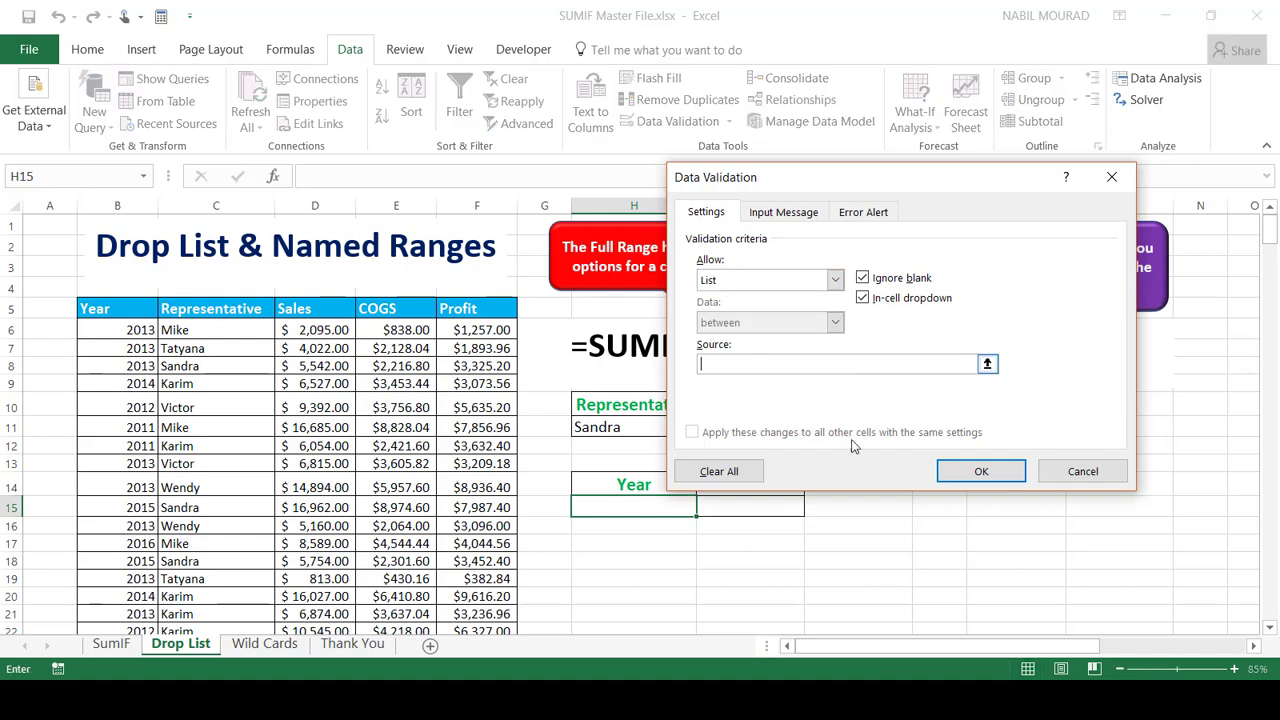
{"action": "left_click", "coordinate": [1255, 648]}
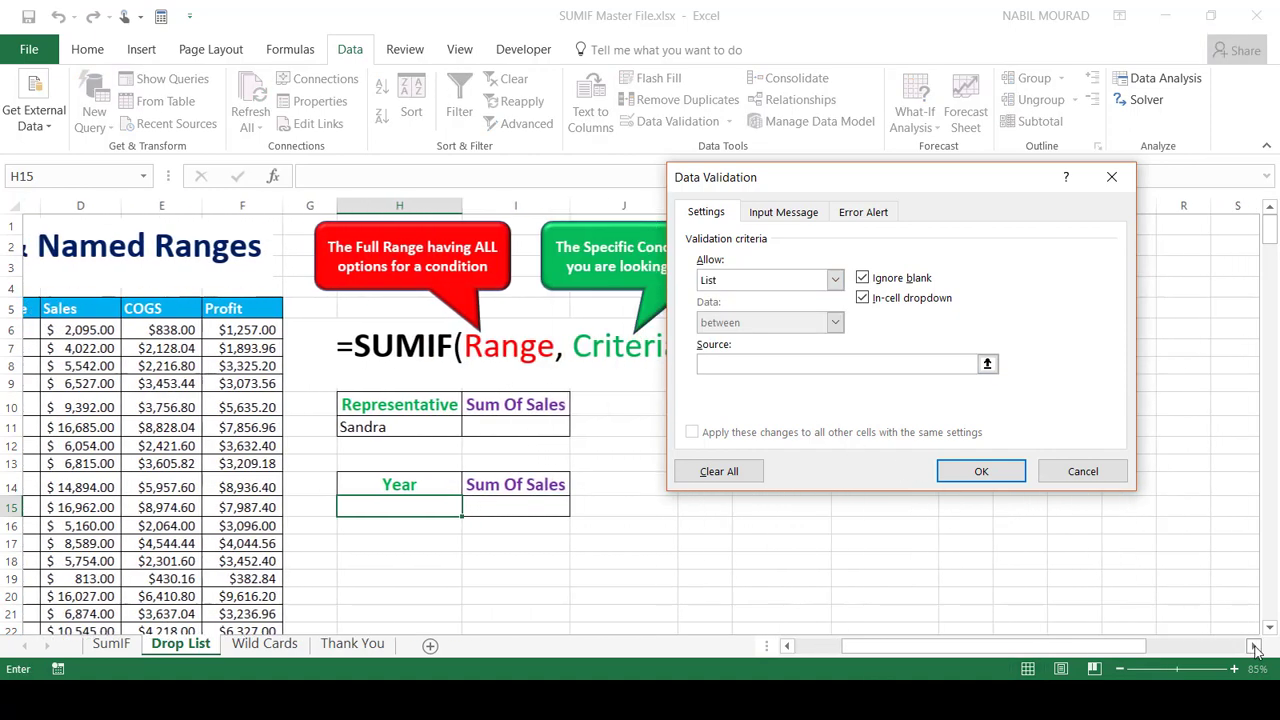
{"action": "left_click", "coordinate": [1255, 648]}
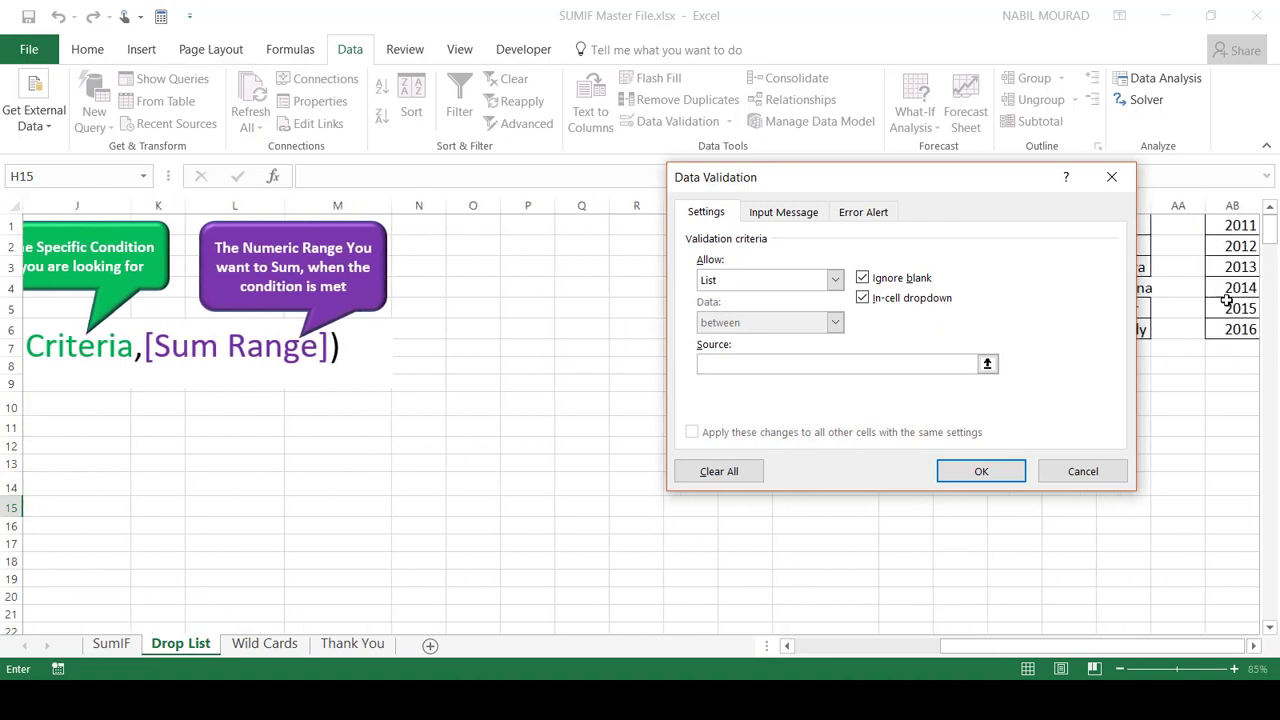
{"action": "left_click_drag", "start_coordinate": [1228, 226], "coordinate": [1232, 329]}
{"action": "left_click", "coordinate": [983, 468]}
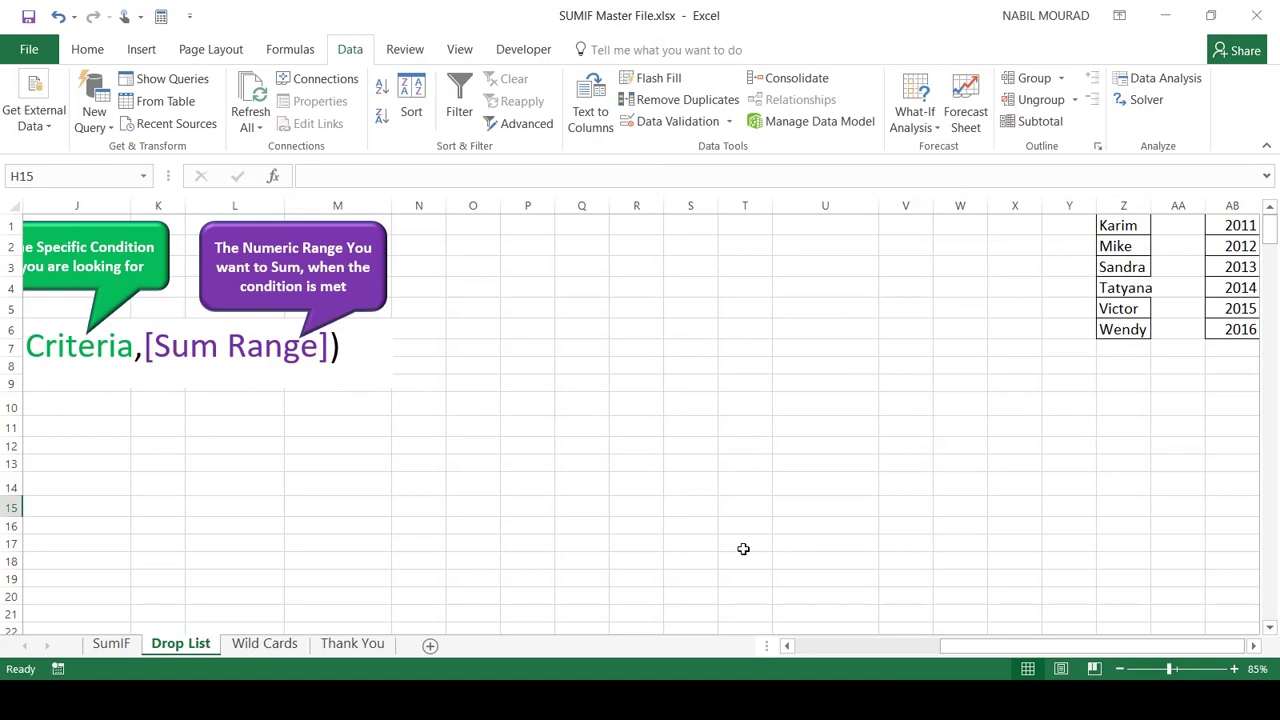
Step: Choose 2012 from the Year drop-down list in H15
{"action": "left_click_drag", "start_coordinate": [979, 646], "coordinate": [826, 646]}
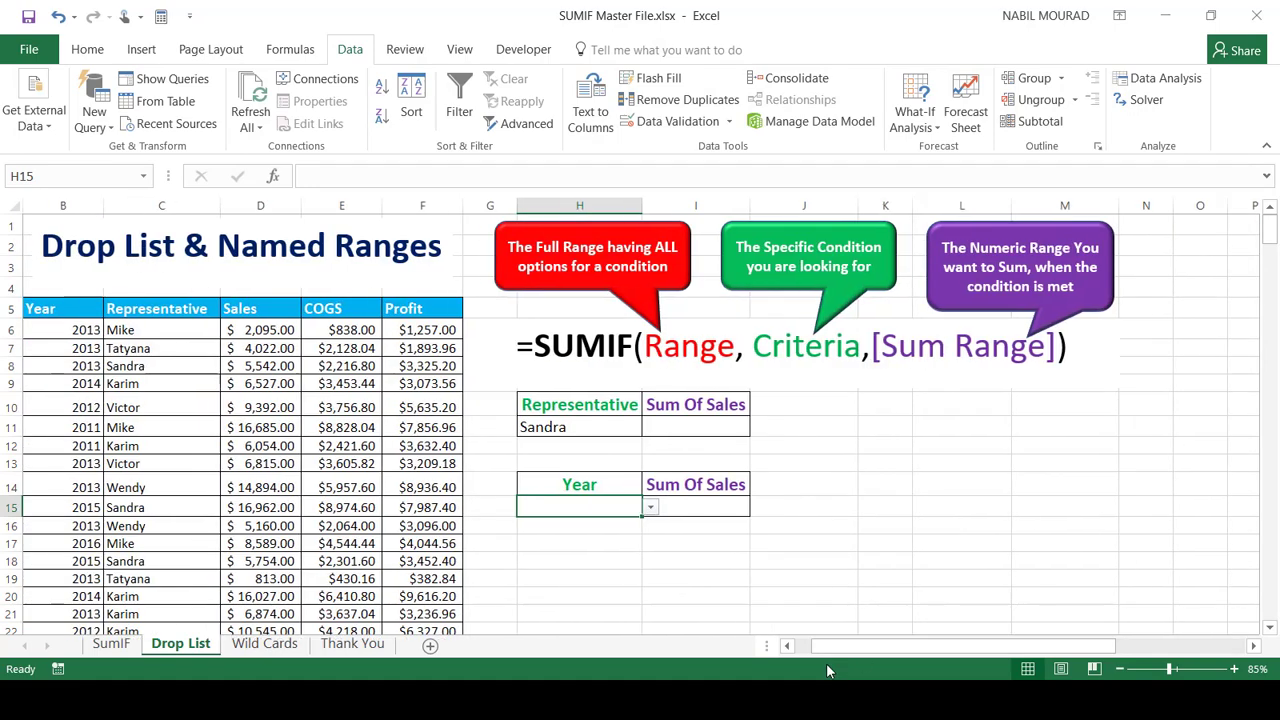
{"action": "left_click", "coordinate": [650, 507]}
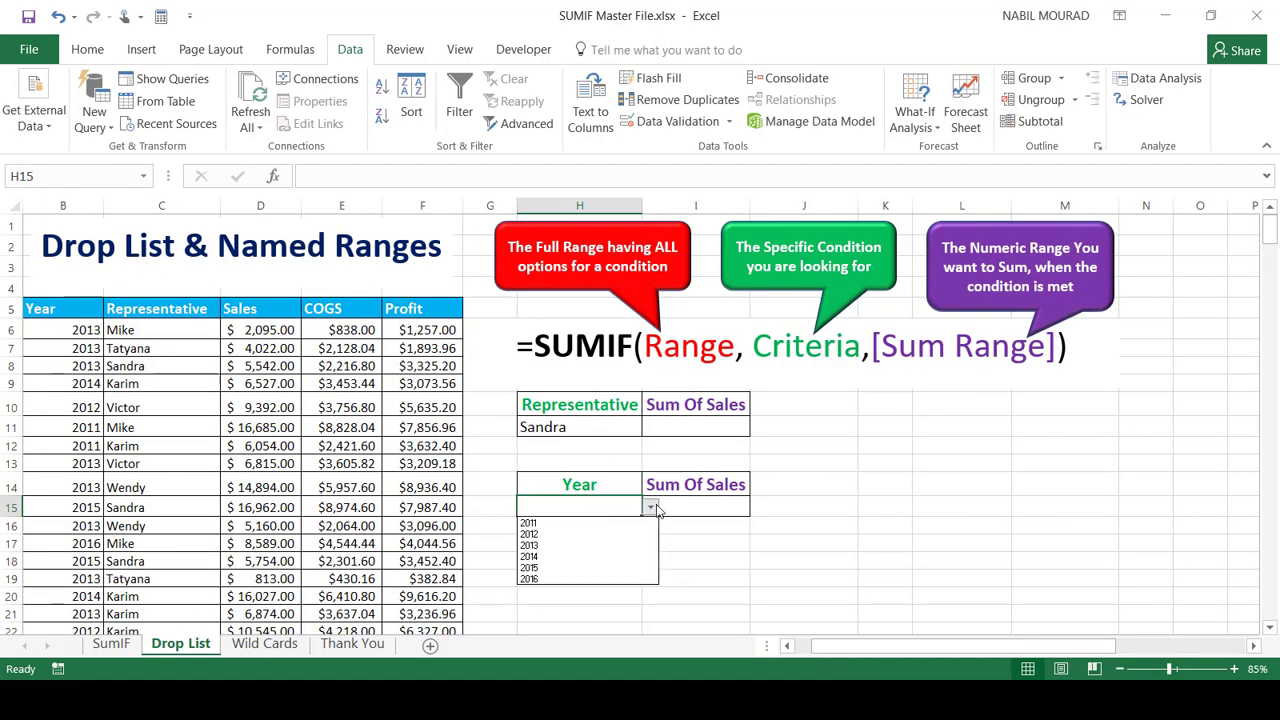
{"action": "left_click", "coordinate": [559, 536]}
{"action": "left_click", "coordinate": [688, 420]}
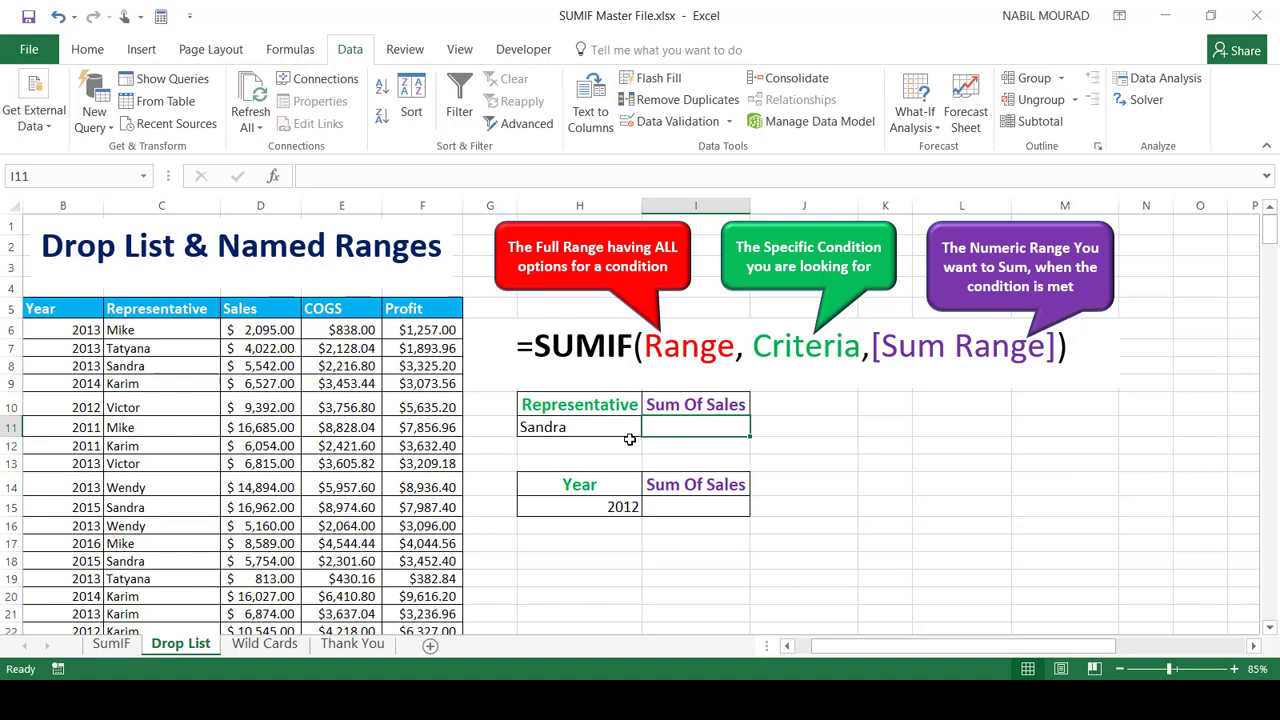
Step: Create named ranges from the whole sales data table, using only its top row headers as the names
{"action": "left_click", "coordinate": [243, 444]}
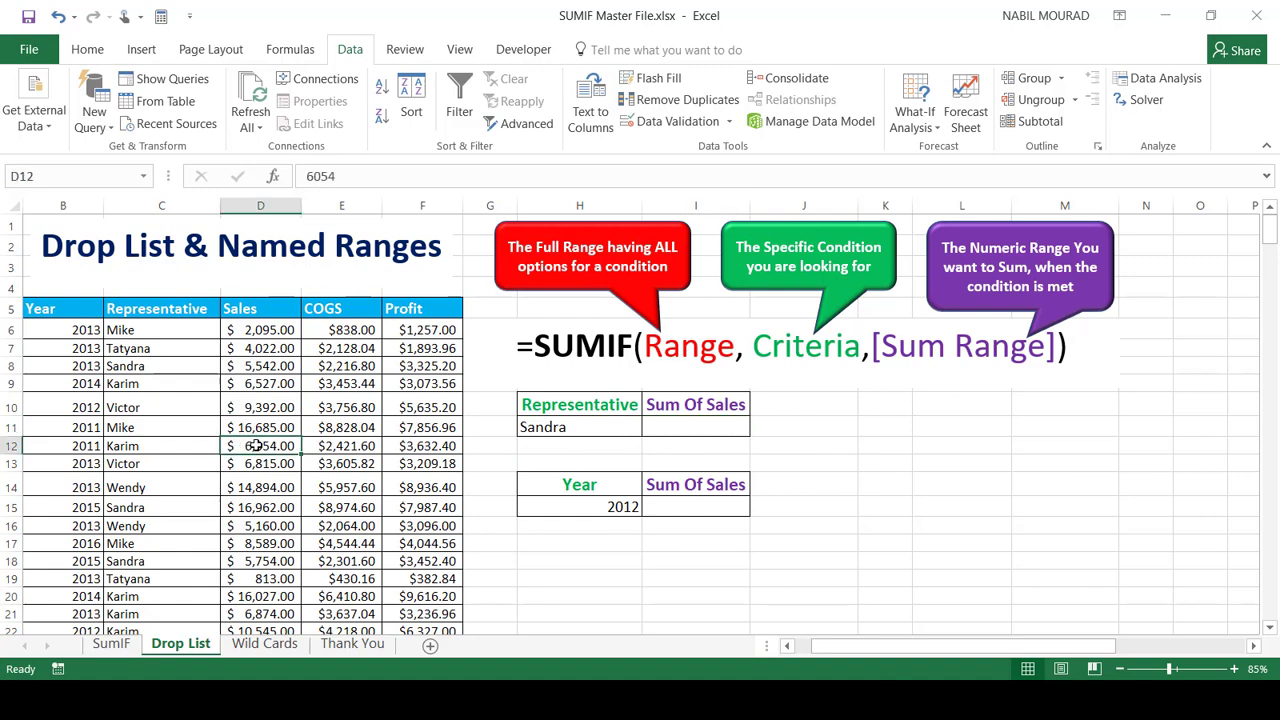
{"action": "left_click", "coordinate": [303, 52]}
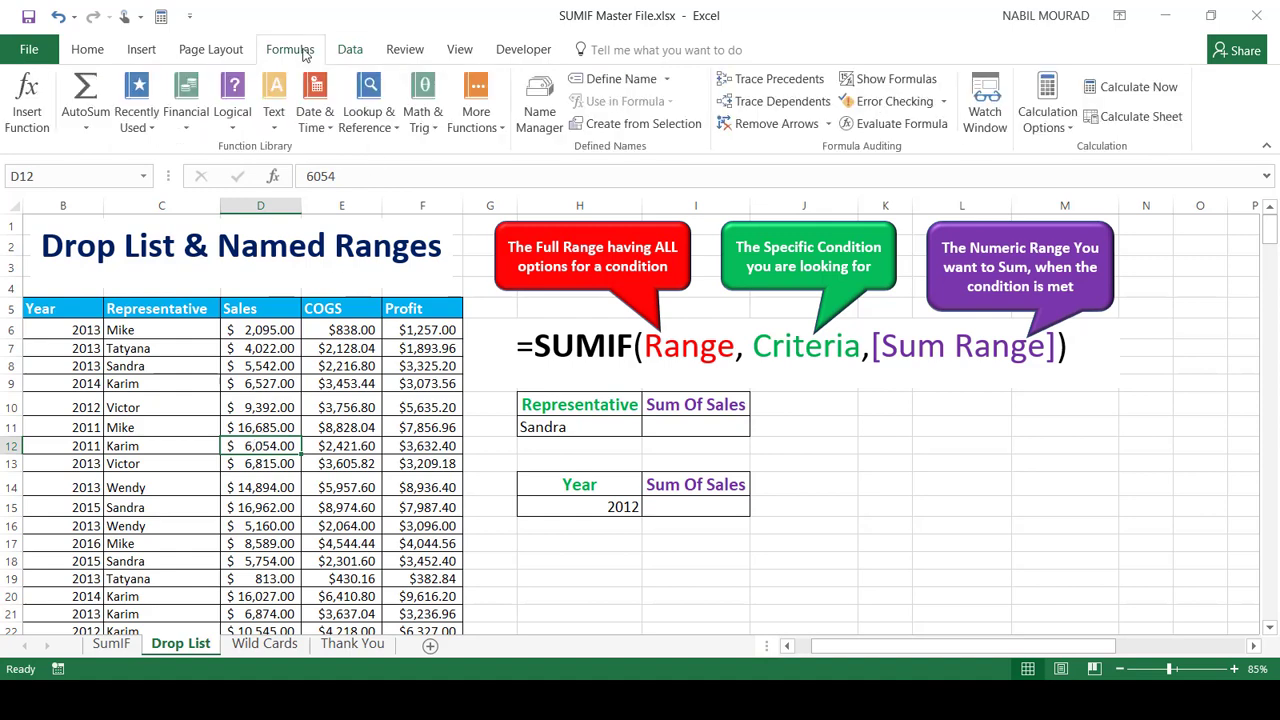
{"action": "key", "text": "ctrl+a"}
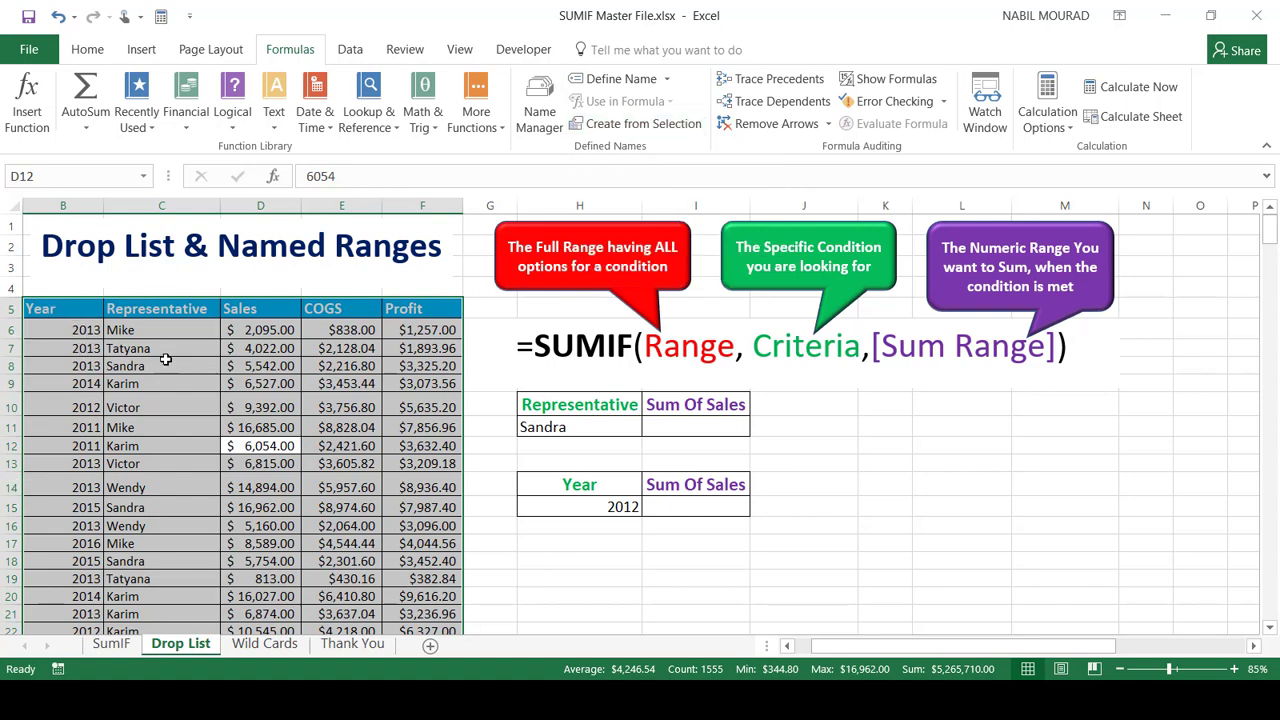
{"action": "left_click", "coordinate": [637, 125]}
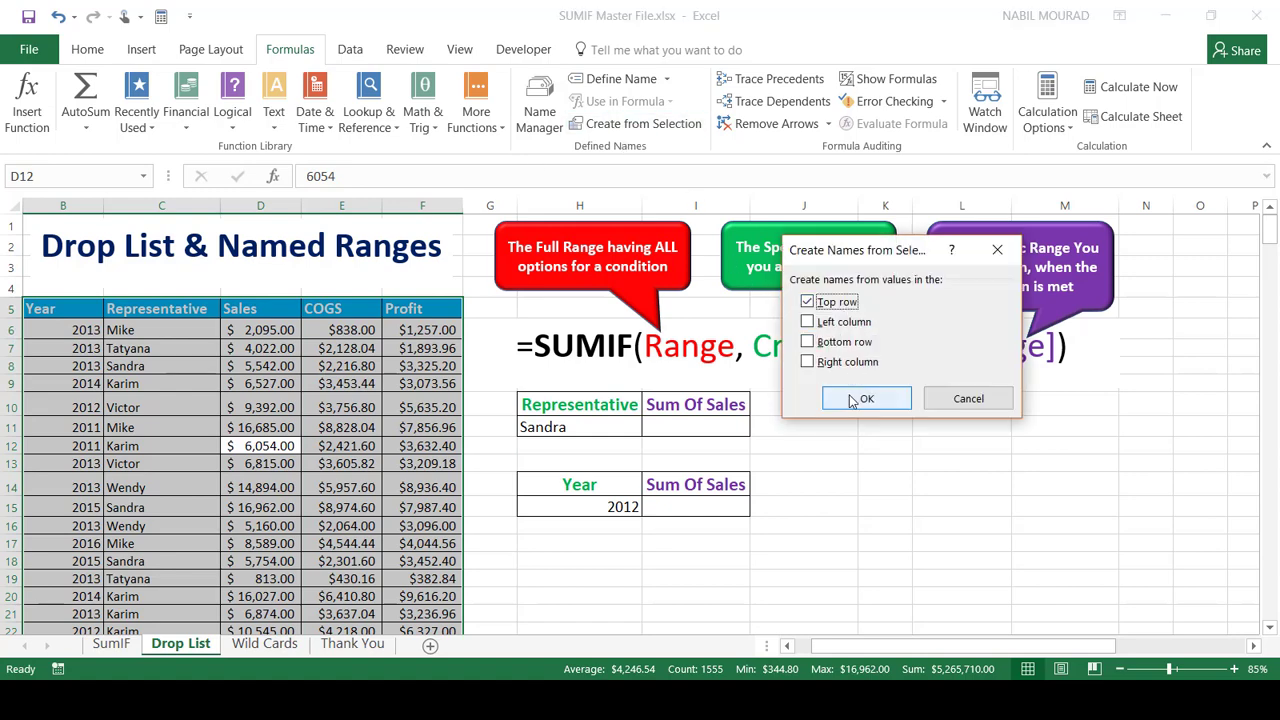
{"action": "left_click", "coordinate": [866, 399]}
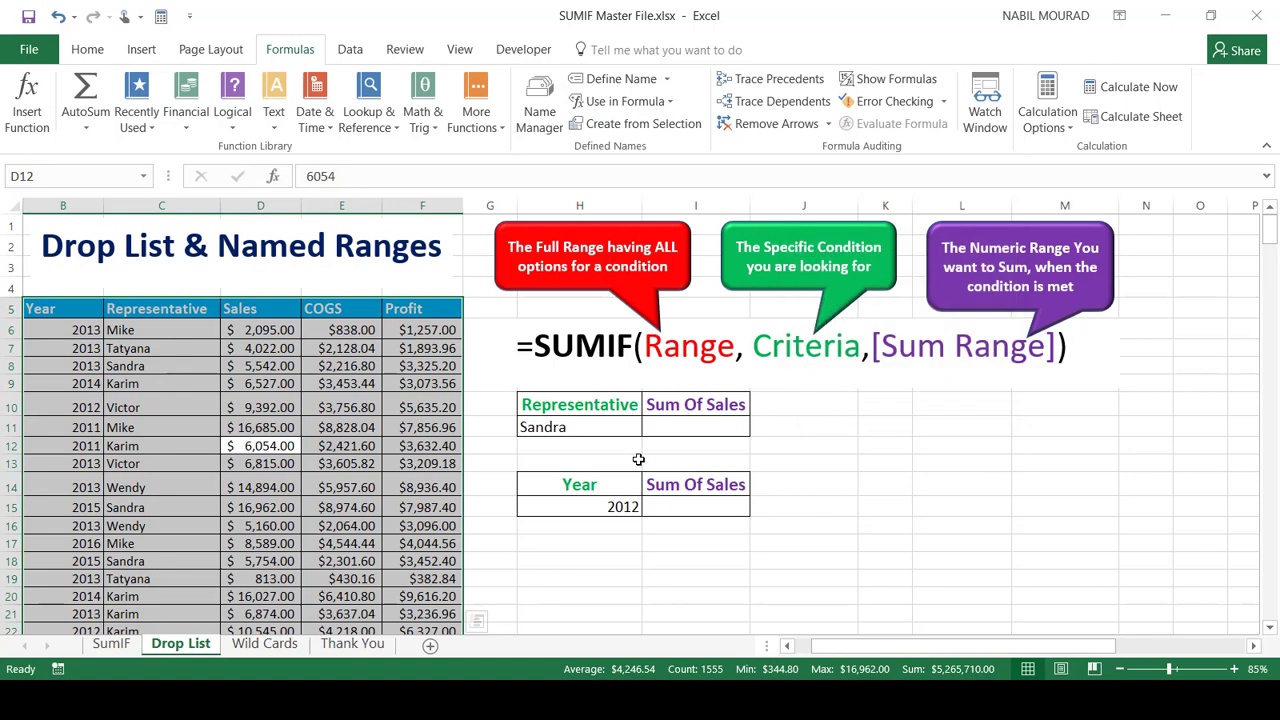
Step: Check the list of defined names and go to the Sales named range to see which cells it covers
{"action": "left_click", "coordinate": [183, 424]}
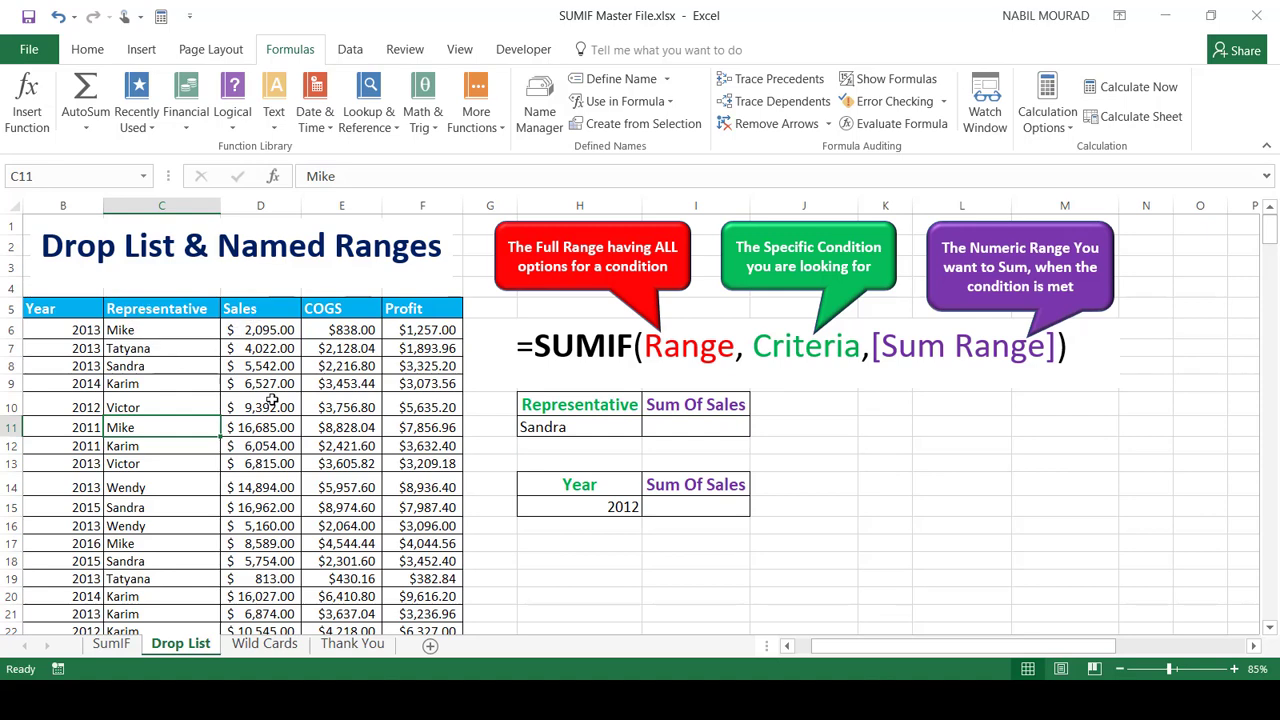
{"action": "left_click", "coordinate": [143, 180]}
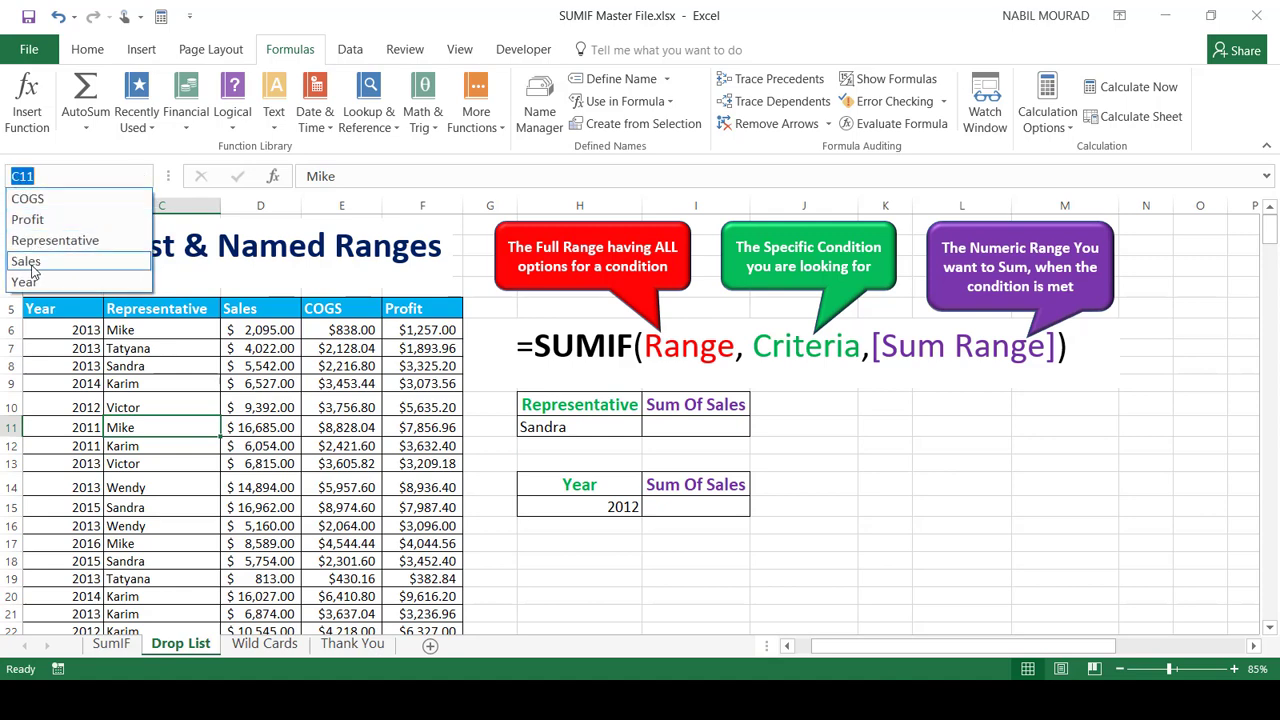
{"action": "left_click", "coordinate": [32, 262]}
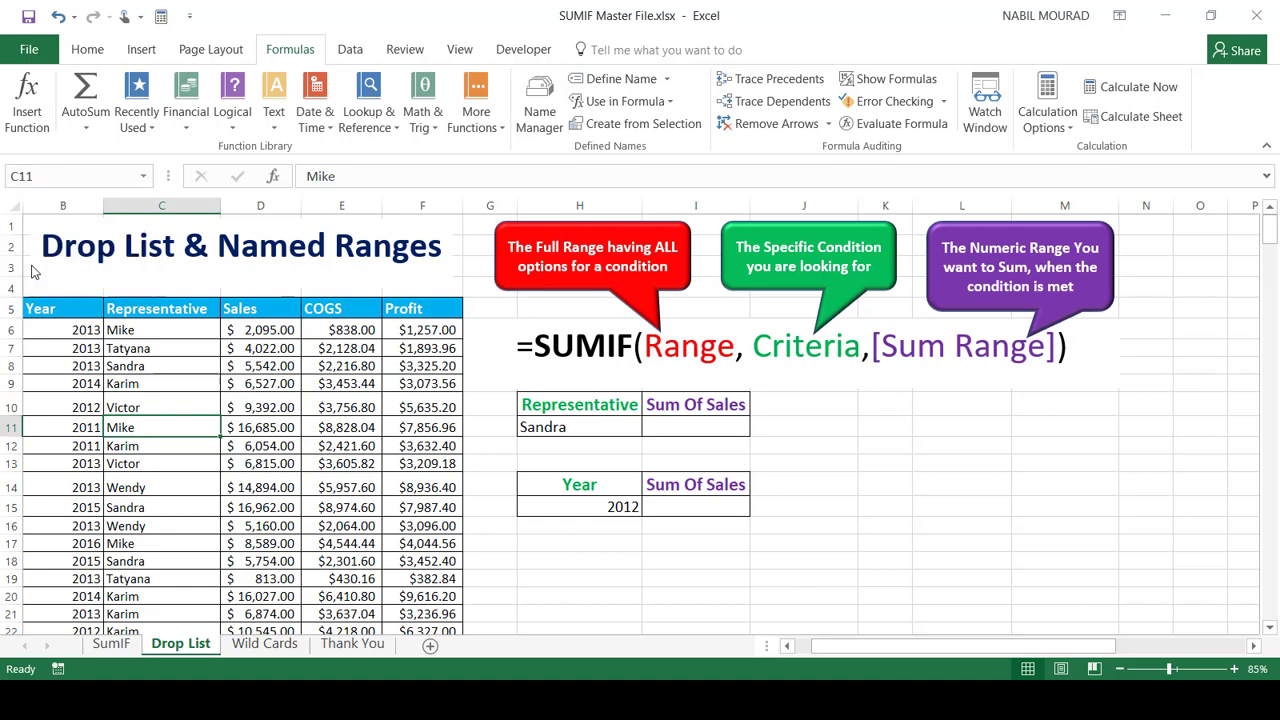
{"action": "scroll", "coordinate": [300, 394], "scroll_direction": "up", "scroll_amount": 2}
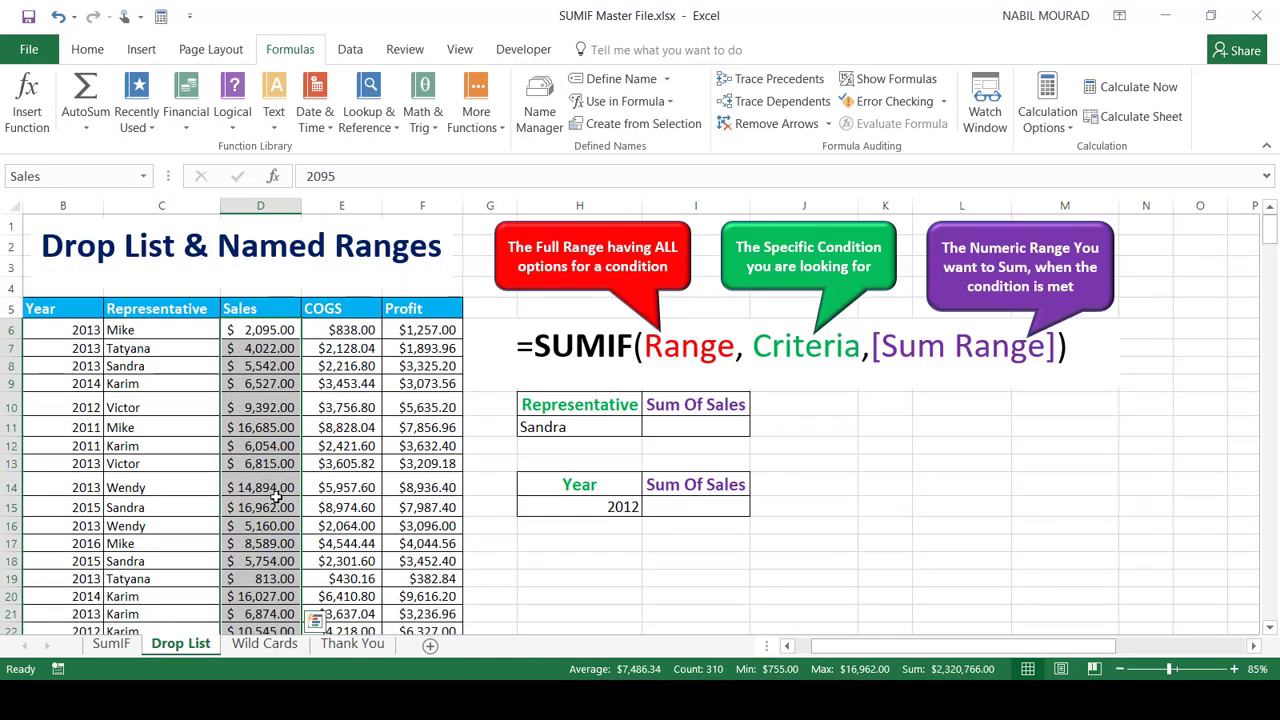
Step: Enter =SUMIF(Representative,H11,Sales) in I11 to total the sales of the chosen representative
{"action": "left_click", "coordinate": [677, 425]}
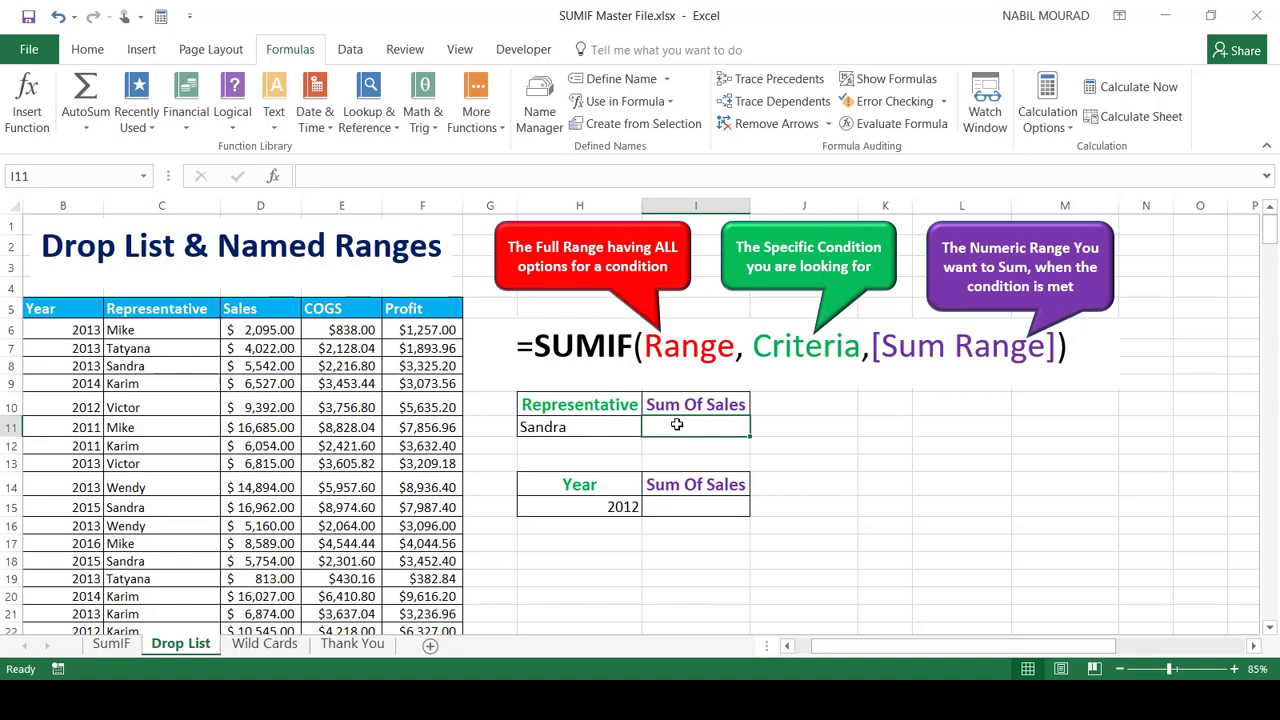
{"action": "type", "text": "=sumif"}
{"action": "key", "text": "Tab"}
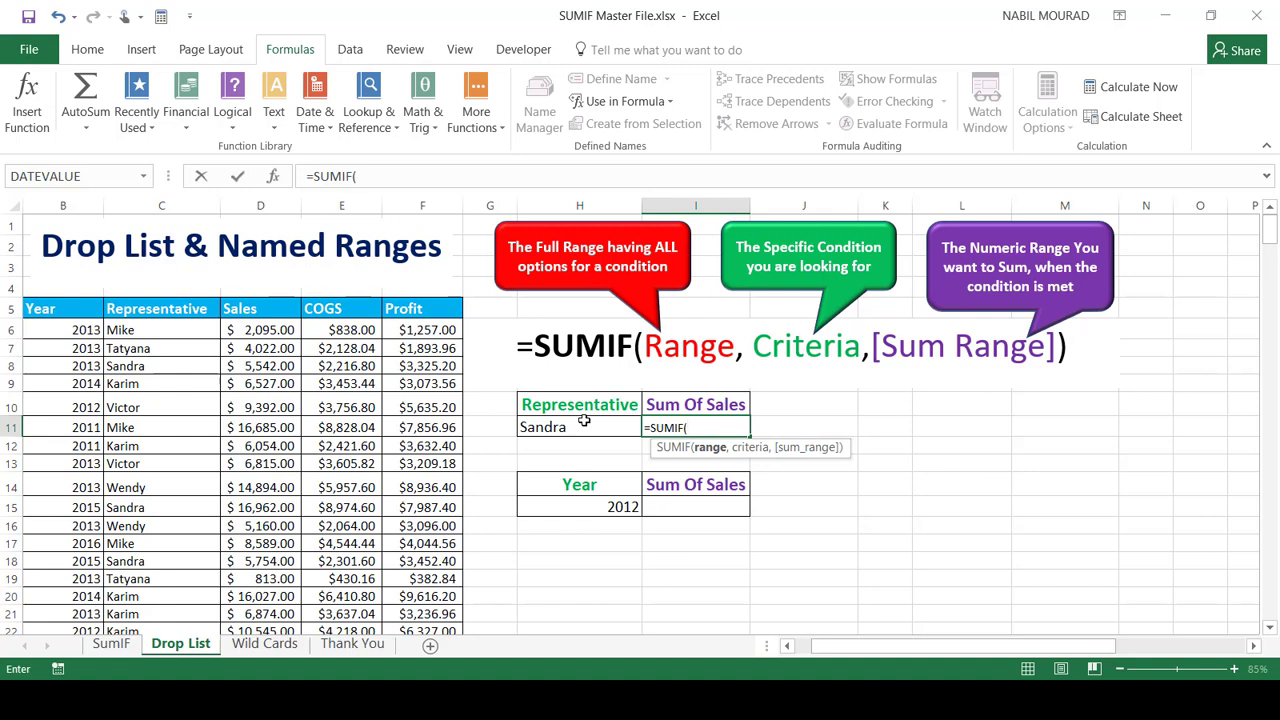
{"action": "type", "text": "re"}
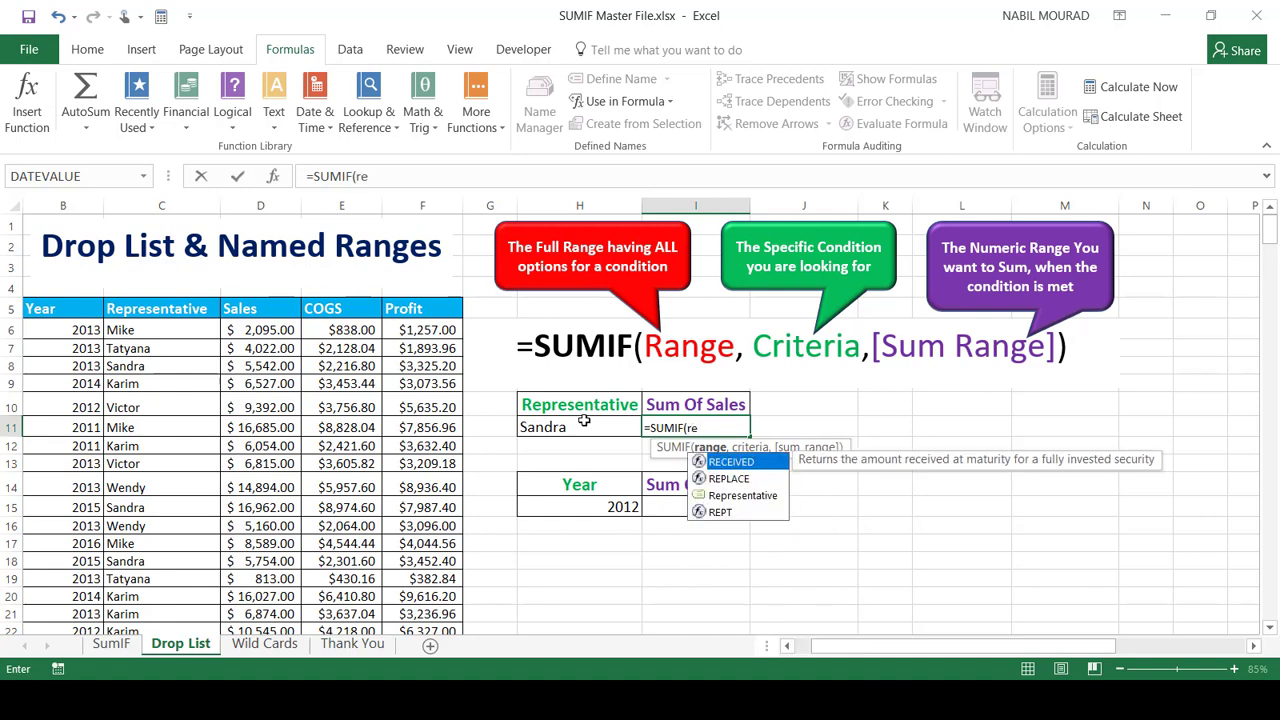
{"action": "left_click", "coordinate": [750, 495]}
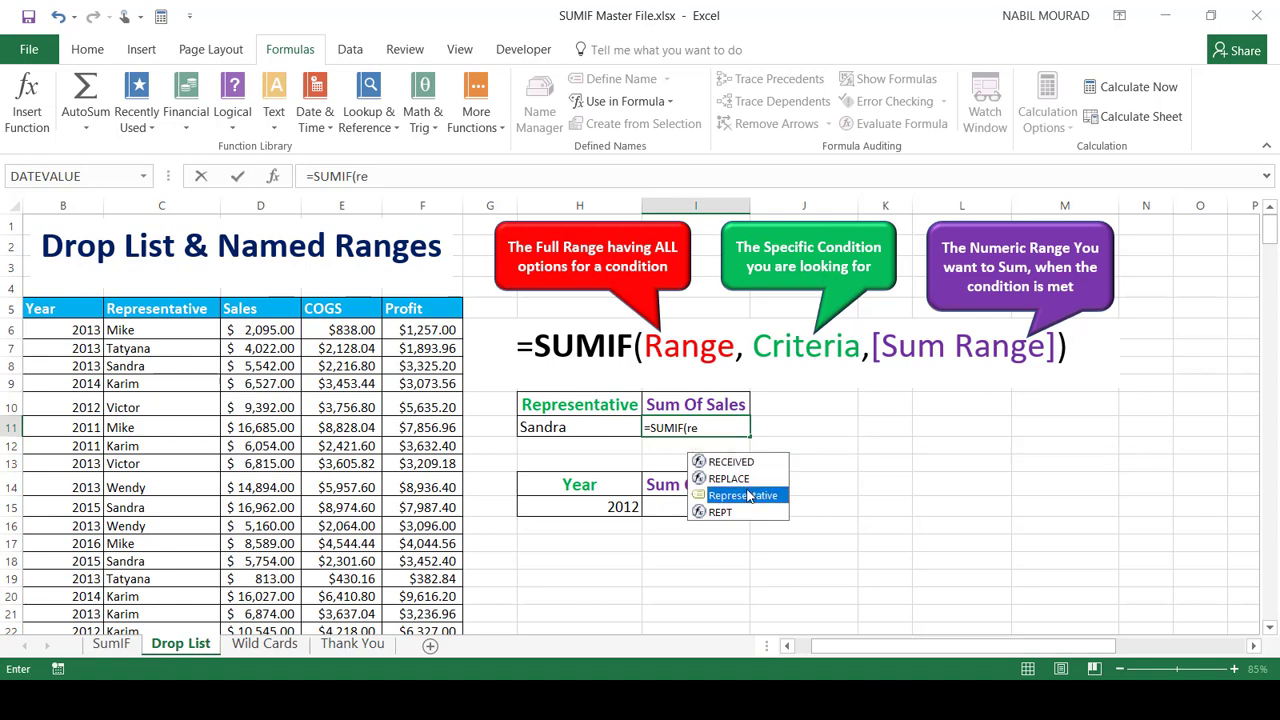
{"action": "double_click", "coordinate": [750, 495]}
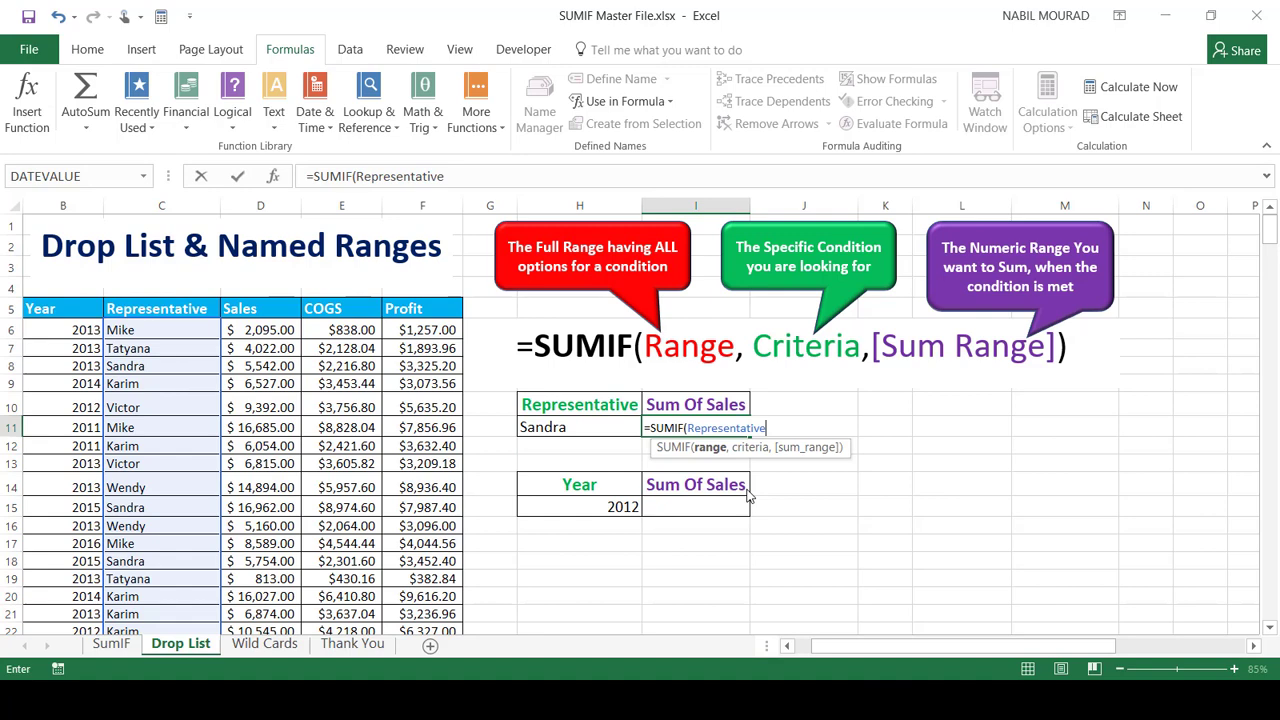
{"action": "type", "text": ","}
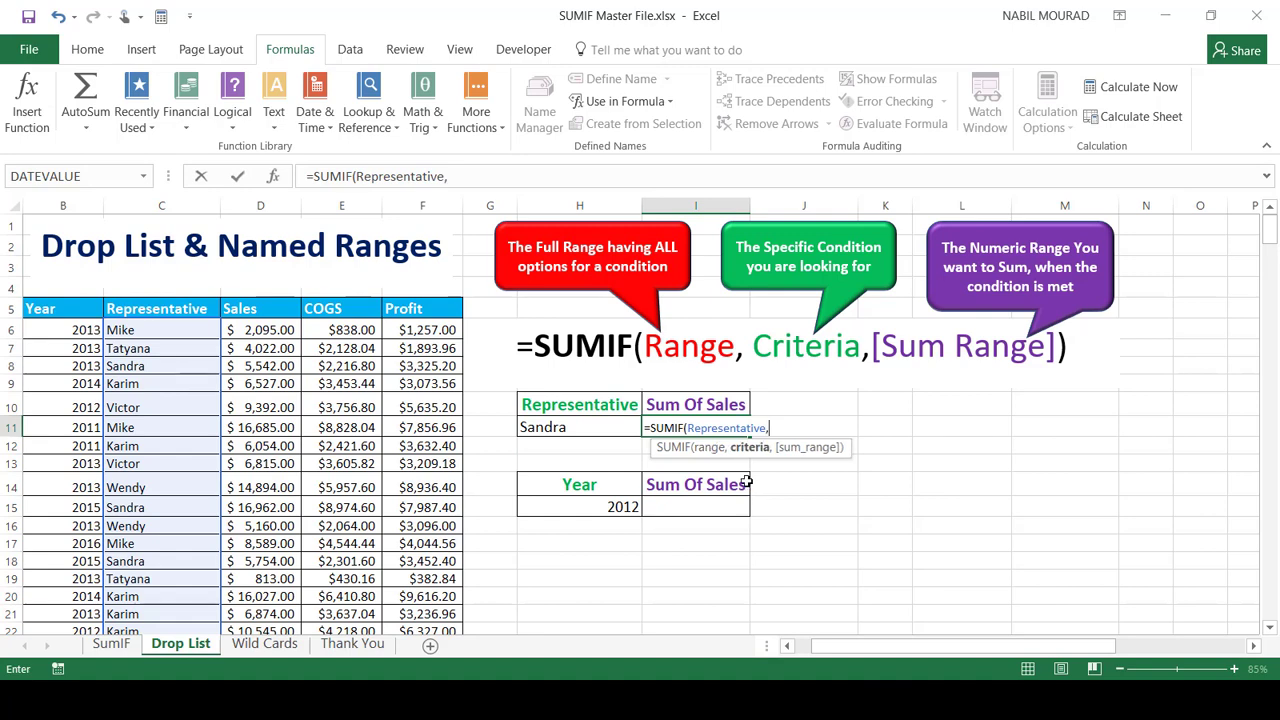
{"action": "left_click", "coordinate": [543, 426]}
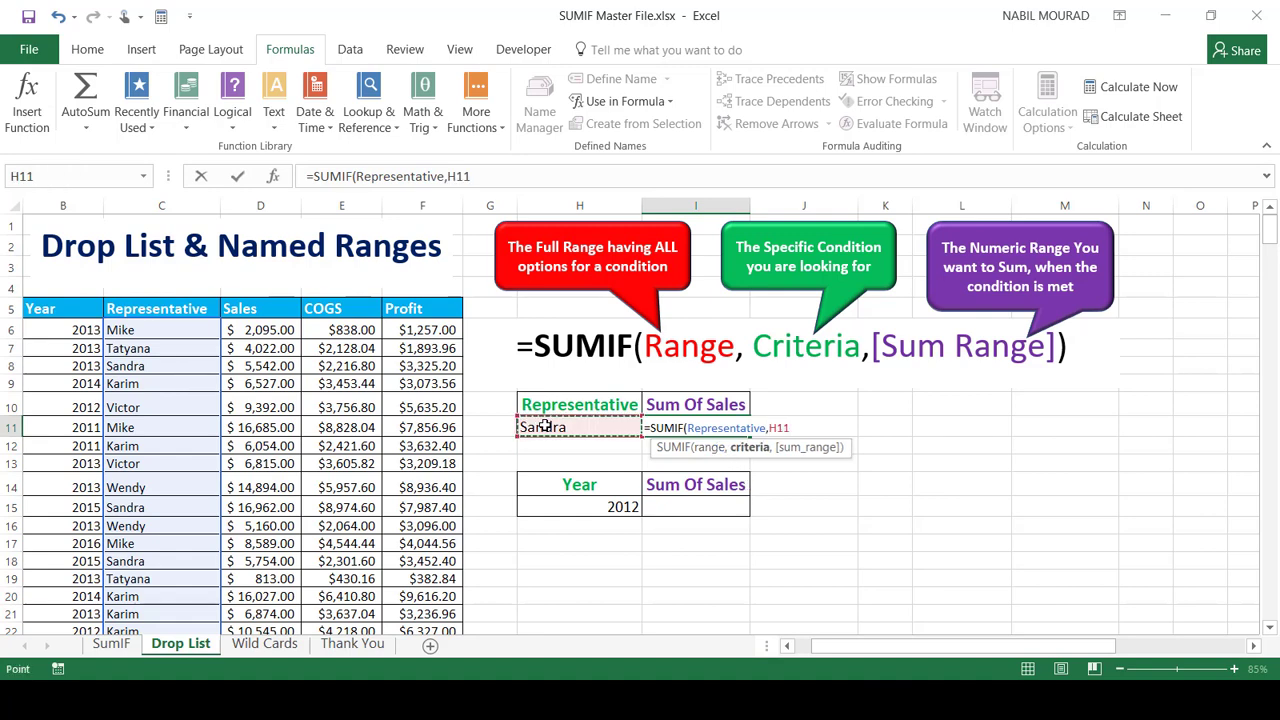
{"action": "type", "text": ","}
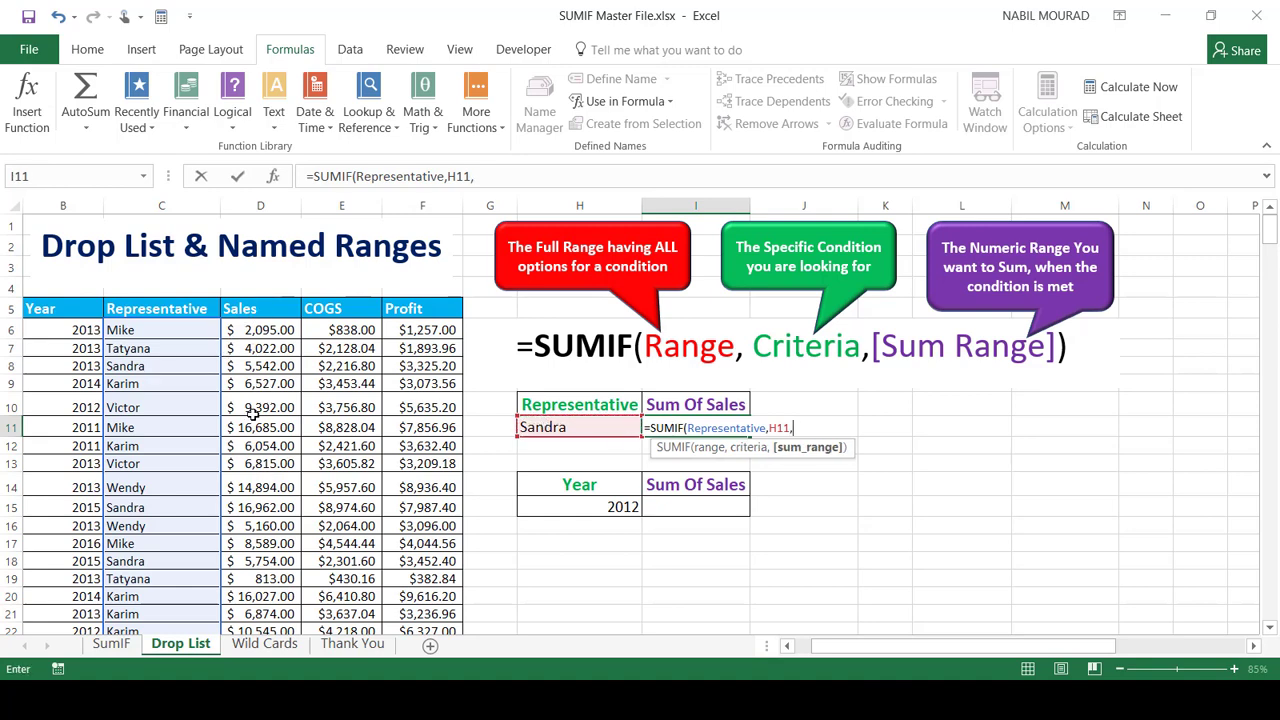
{"action": "type", "text": "s"}
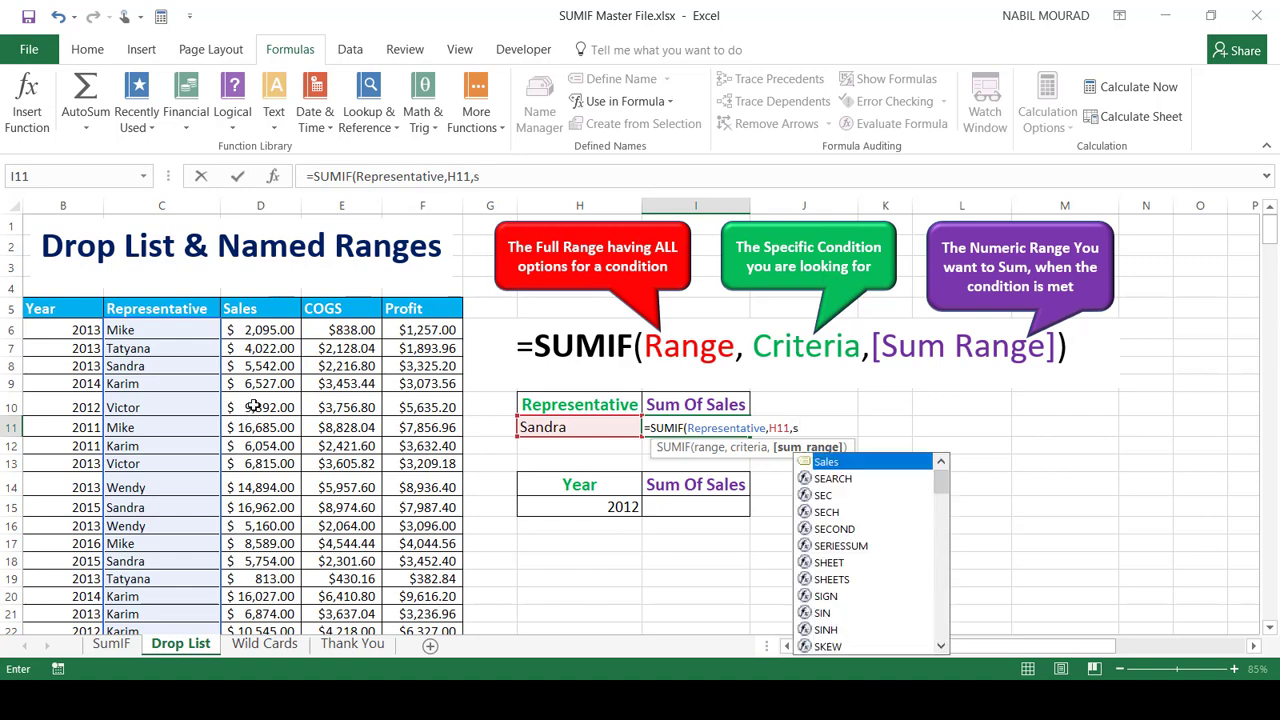
{"action": "double_click", "coordinate": [870, 465]}
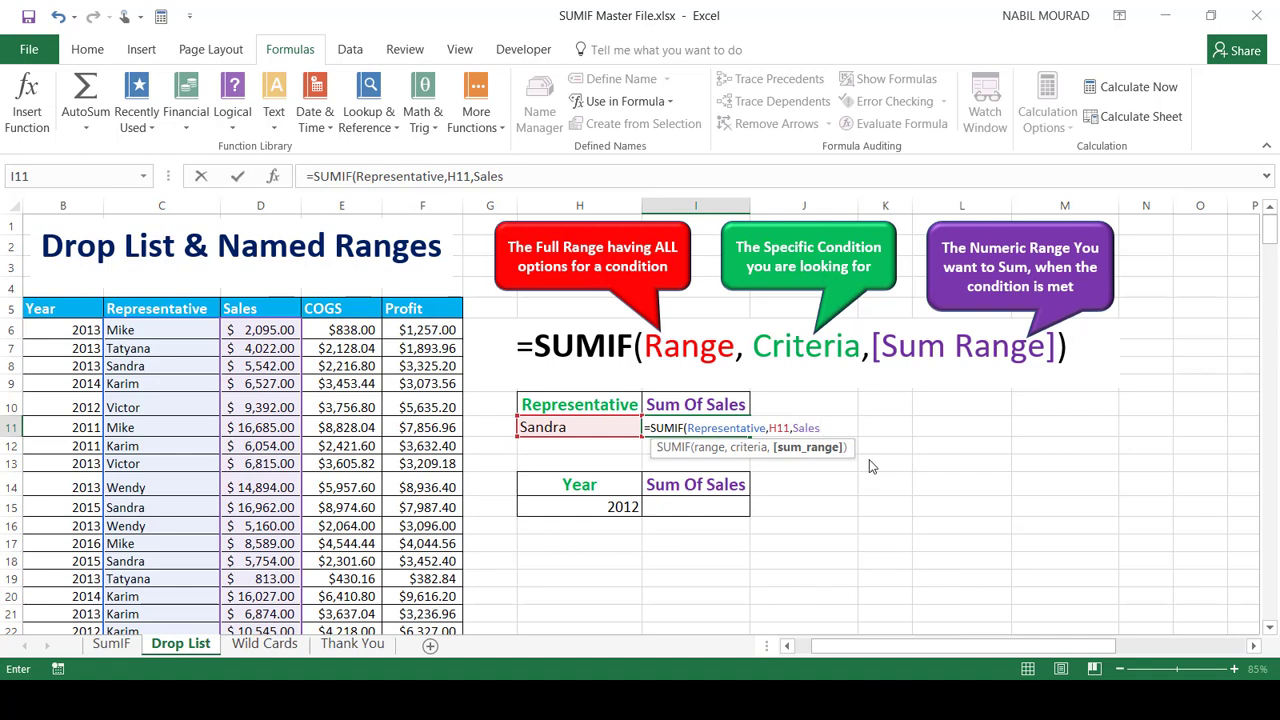
{"action": "type", "text": ")"}
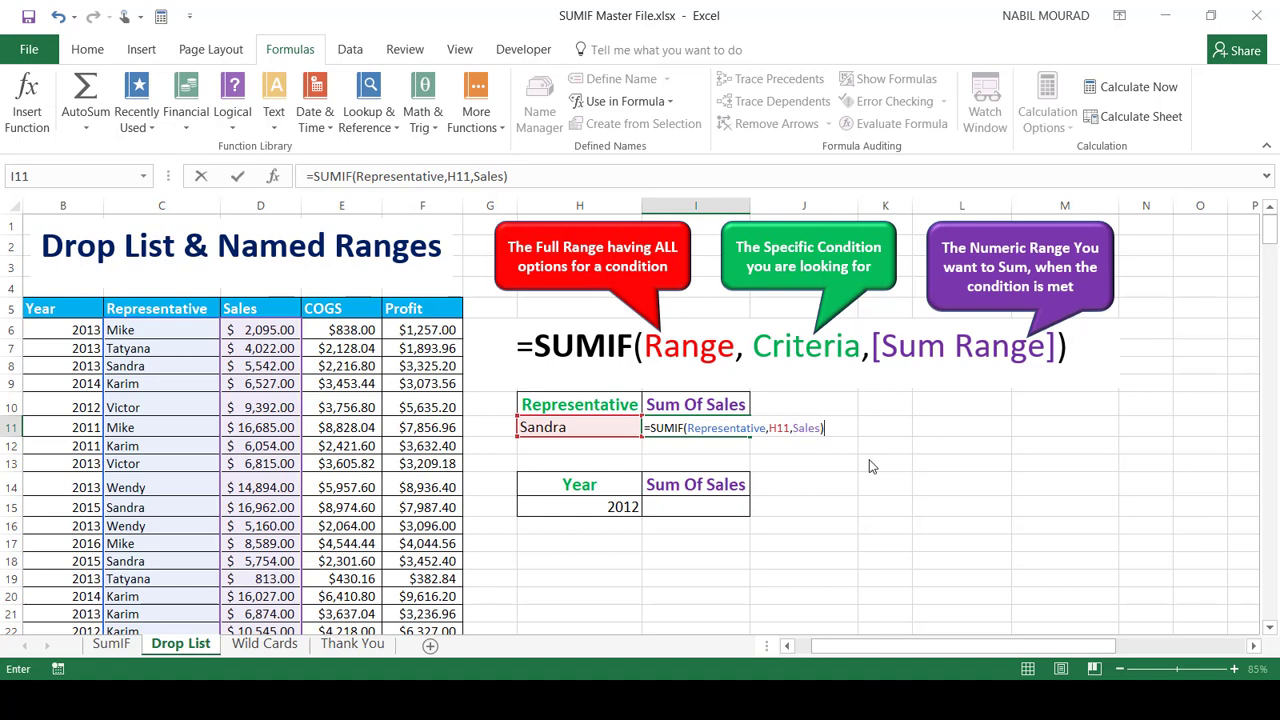
{"action": "key", "text": "Return"}
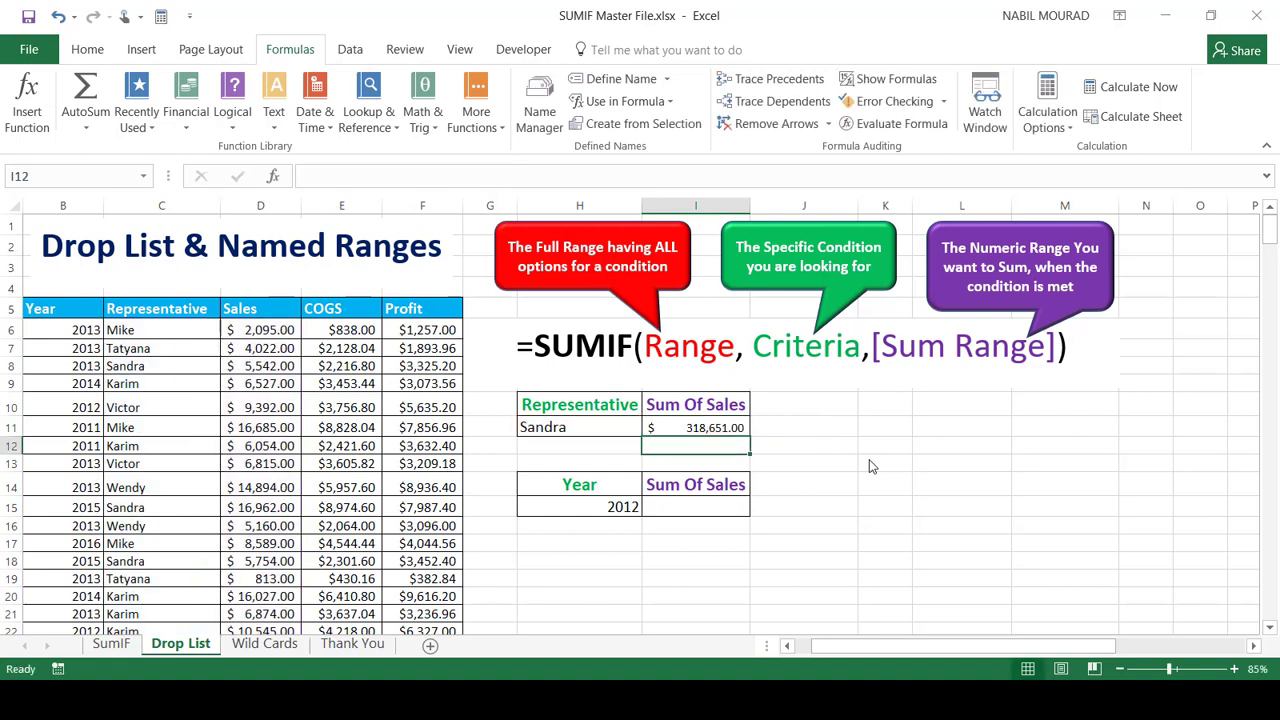
Step: Choose the second listed representative from the H11 drop-down and 2013 from the Year drop-down in H15
{"action": "left_click", "coordinate": [591, 421]}
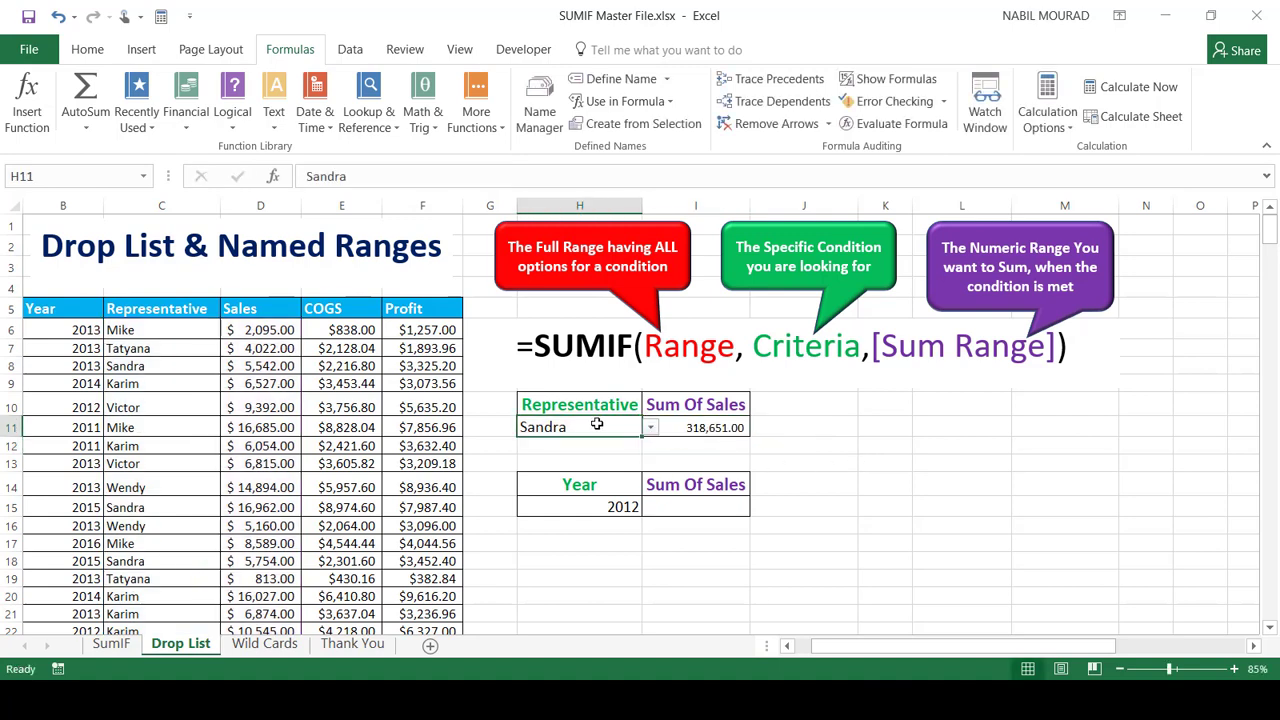
{"action": "left_click", "coordinate": [650, 428]}
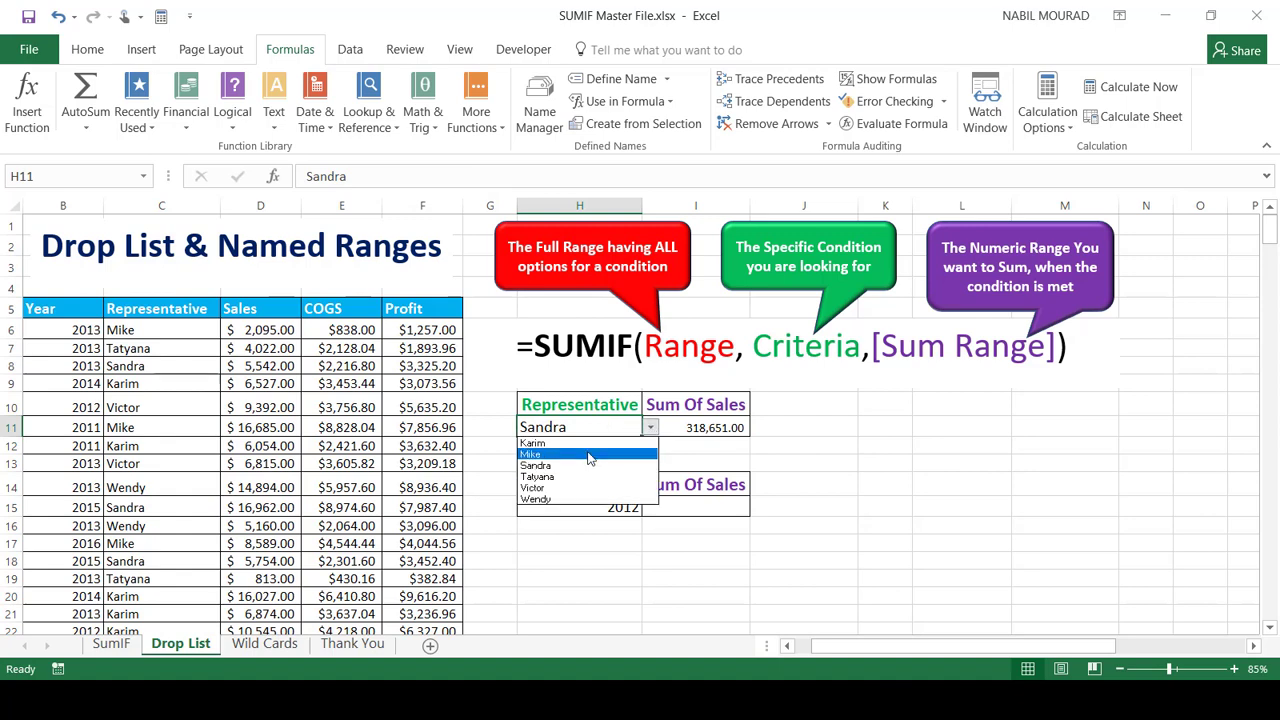
{"action": "left_click", "coordinate": [574, 456]}
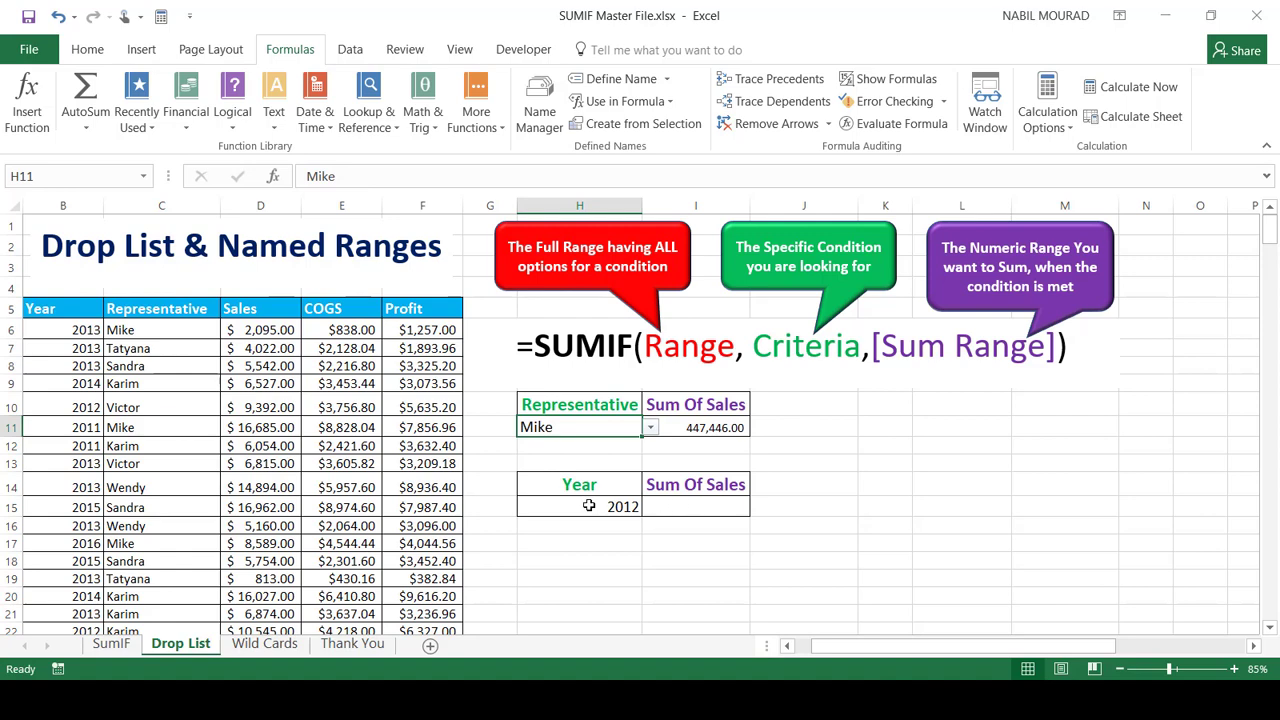
{"action": "left_click", "coordinate": [589, 506]}
{"action": "left_click", "coordinate": [650, 508]}
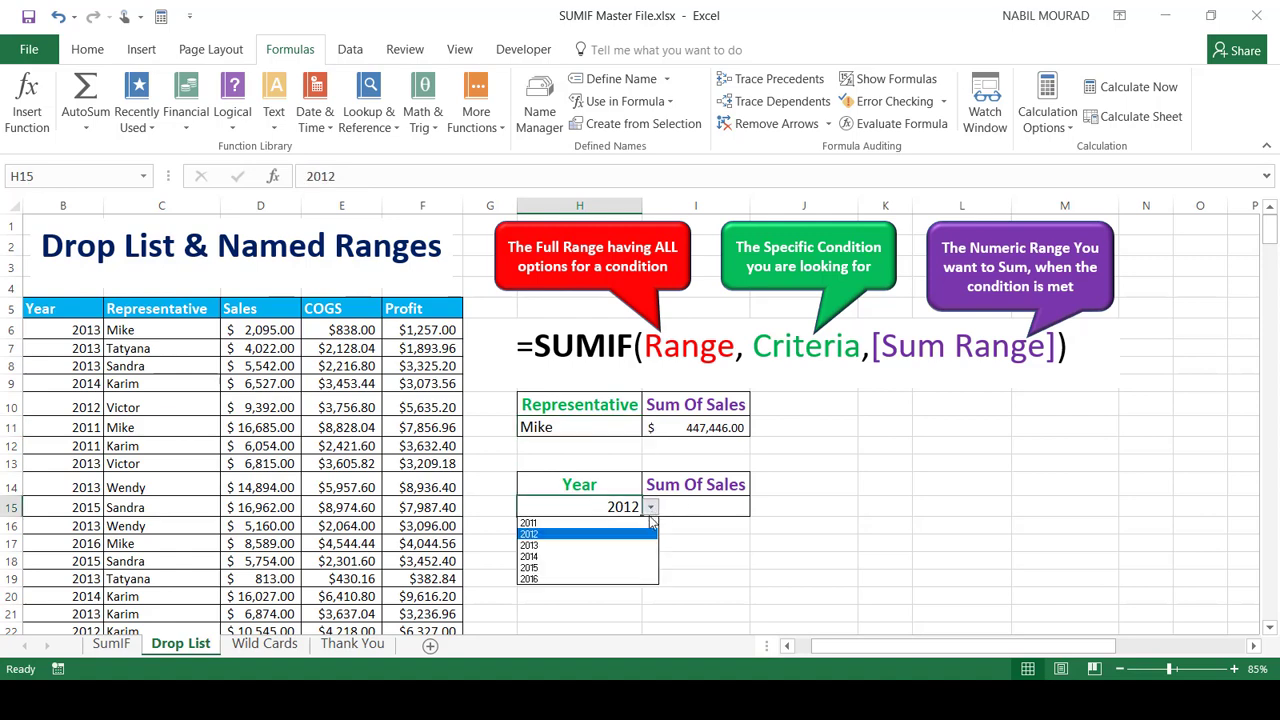
{"action": "left_click", "coordinate": [560, 545]}
Step: Enter =SUMIF(Year,H15,Sales) in I15 to total the sales of the chosen year
{"action": "left_click", "coordinate": [680, 507]}
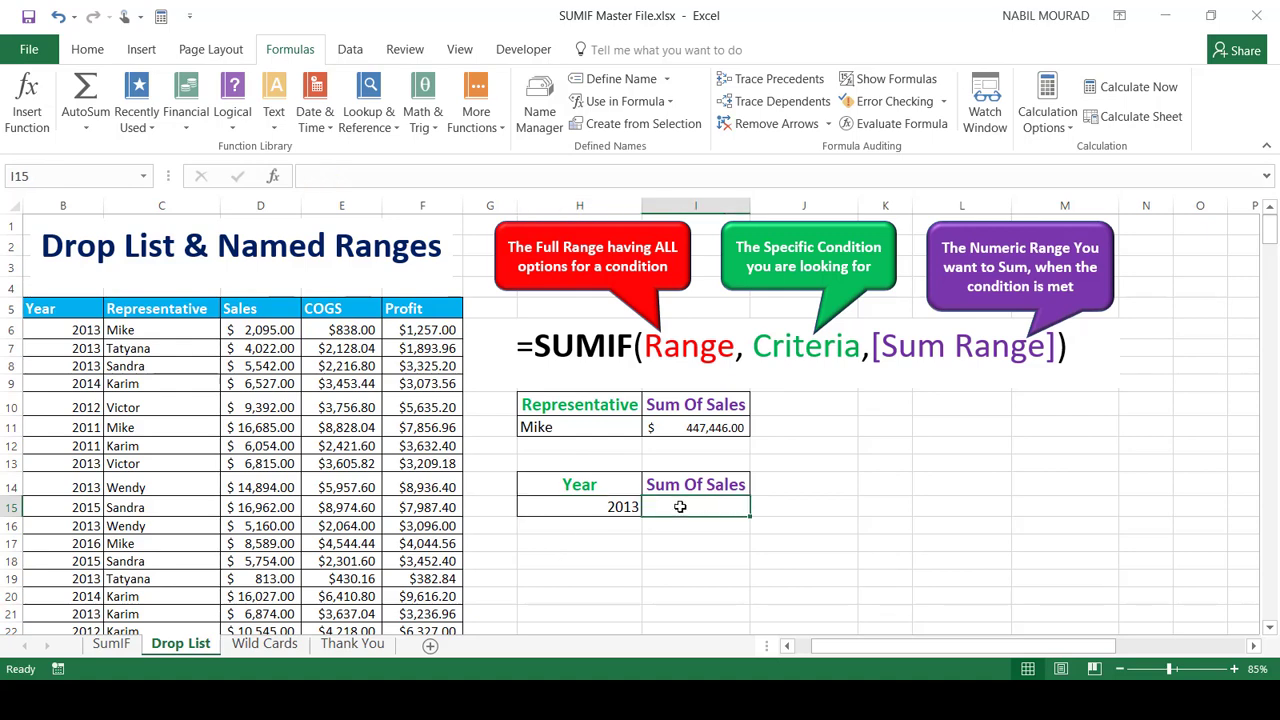
{"action": "type", "text": "=sumif"}
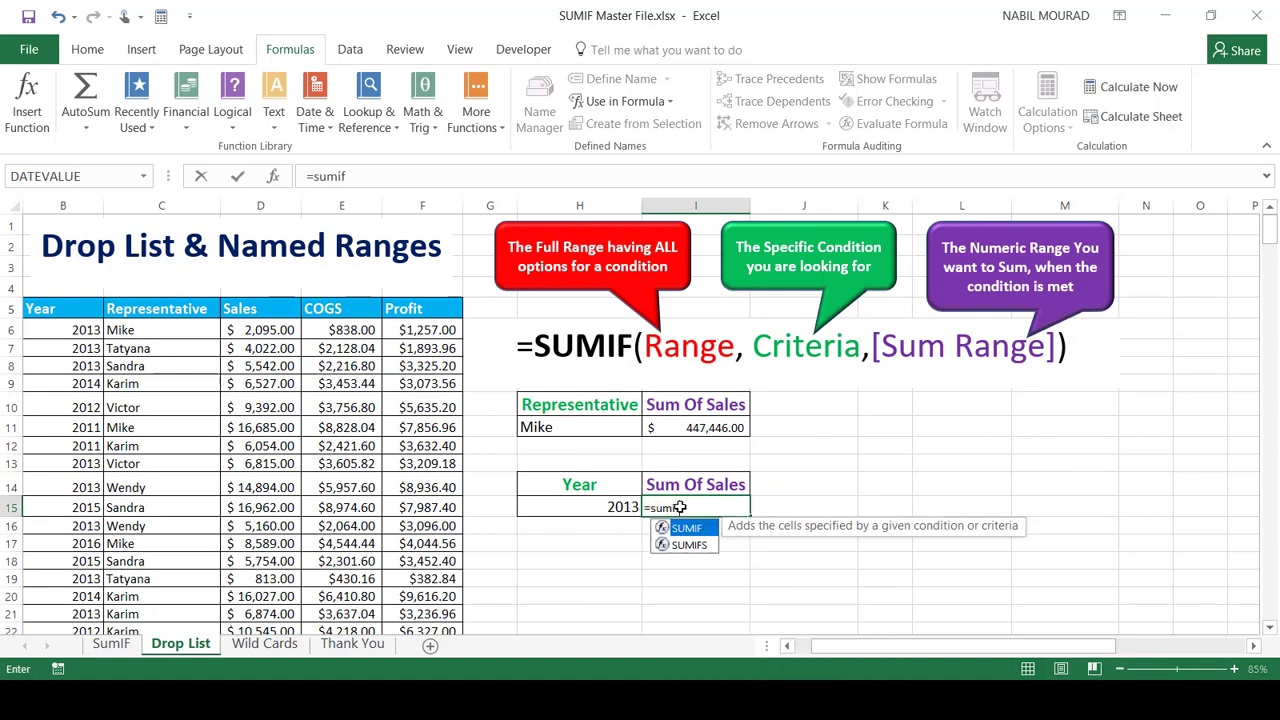
{"action": "key", "text": "Tab"}
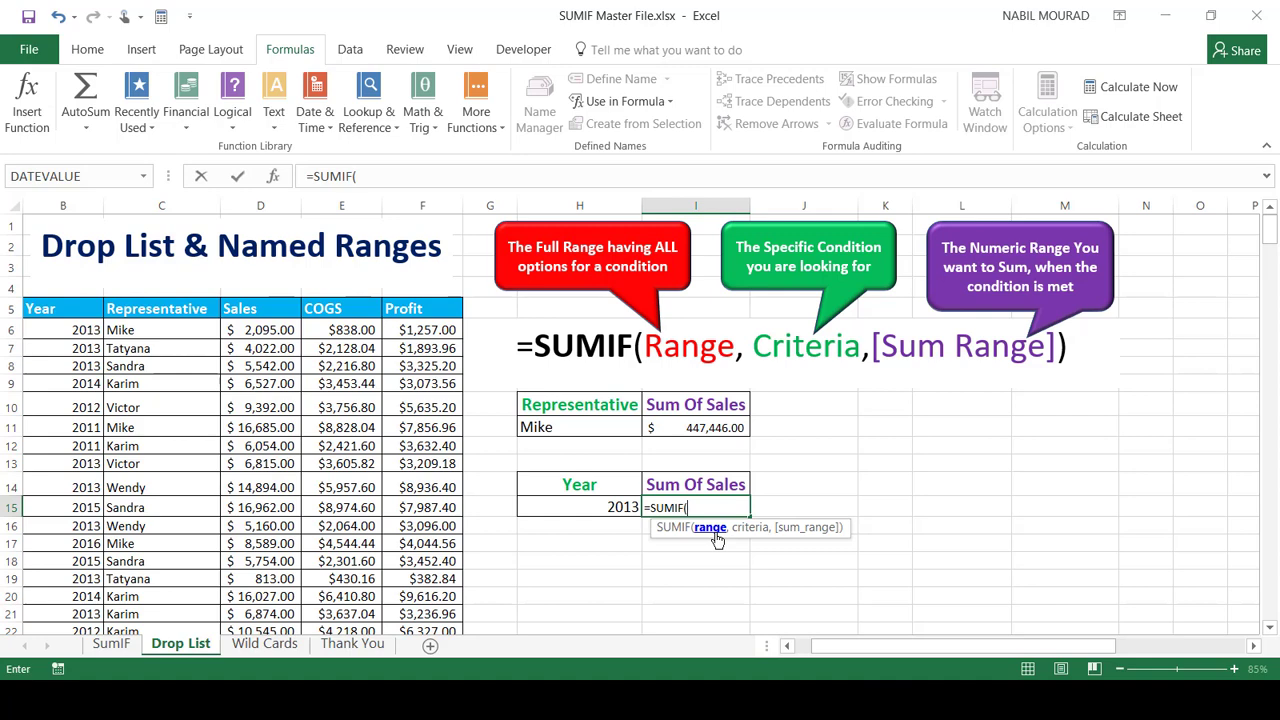
{"action": "type", "text": "y"}
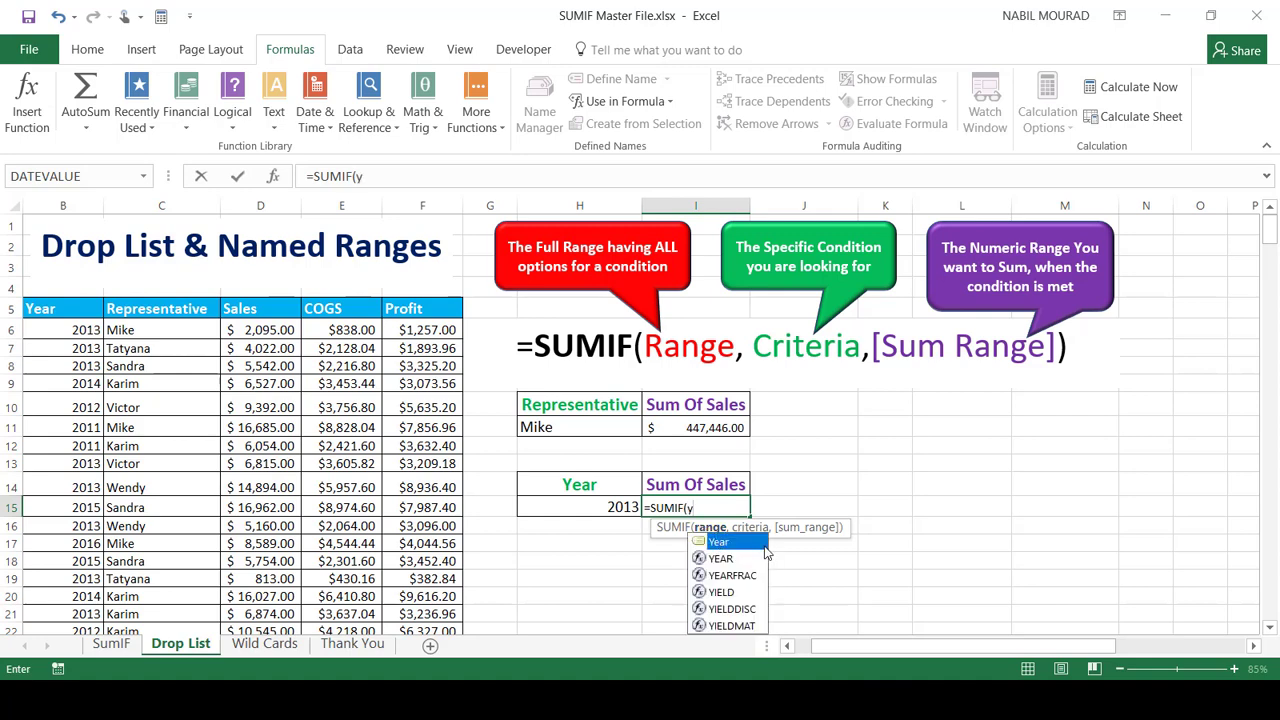
{"action": "double_click", "coordinate": [754, 543]}
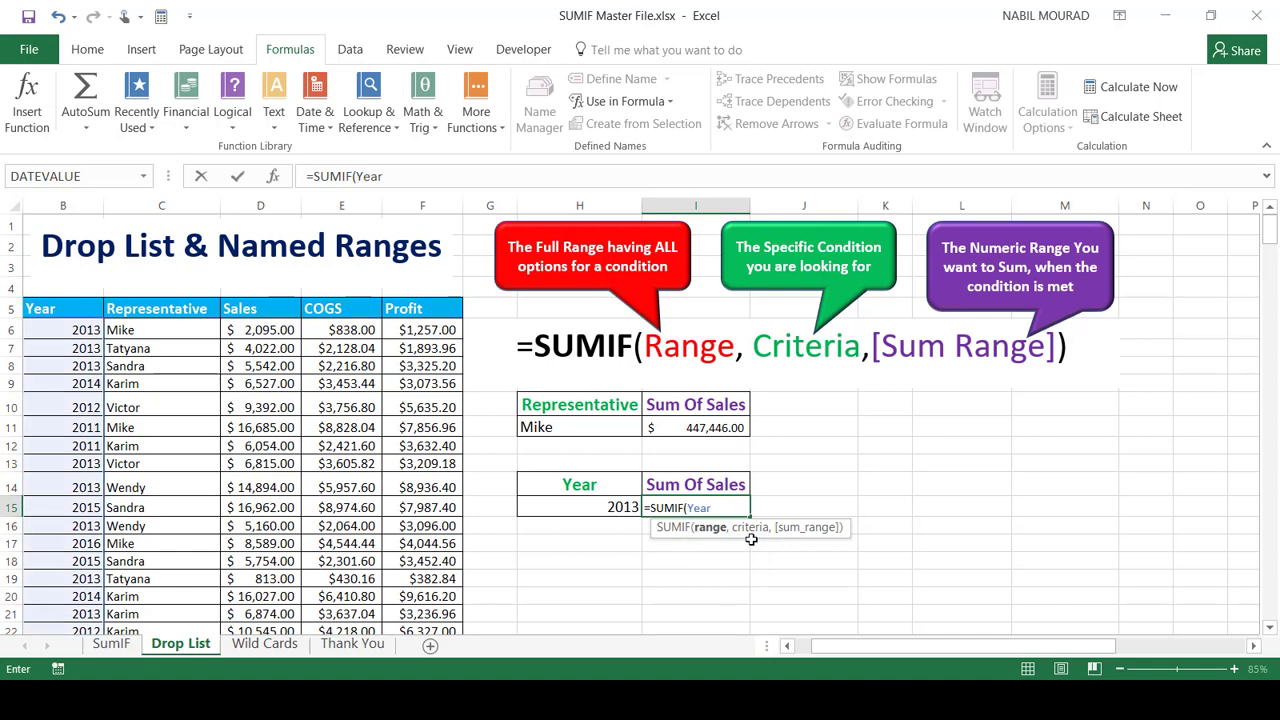
{"action": "type", "text": ","}
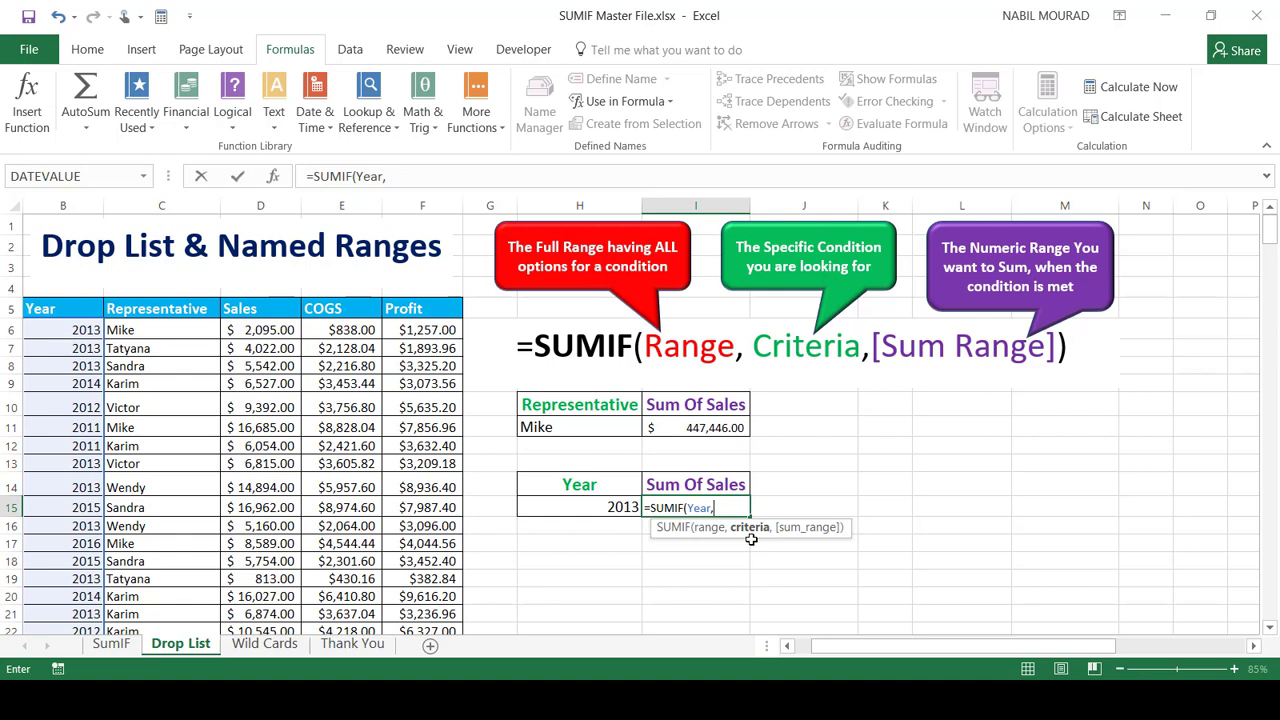
{"action": "left_click", "coordinate": [604, 507]}
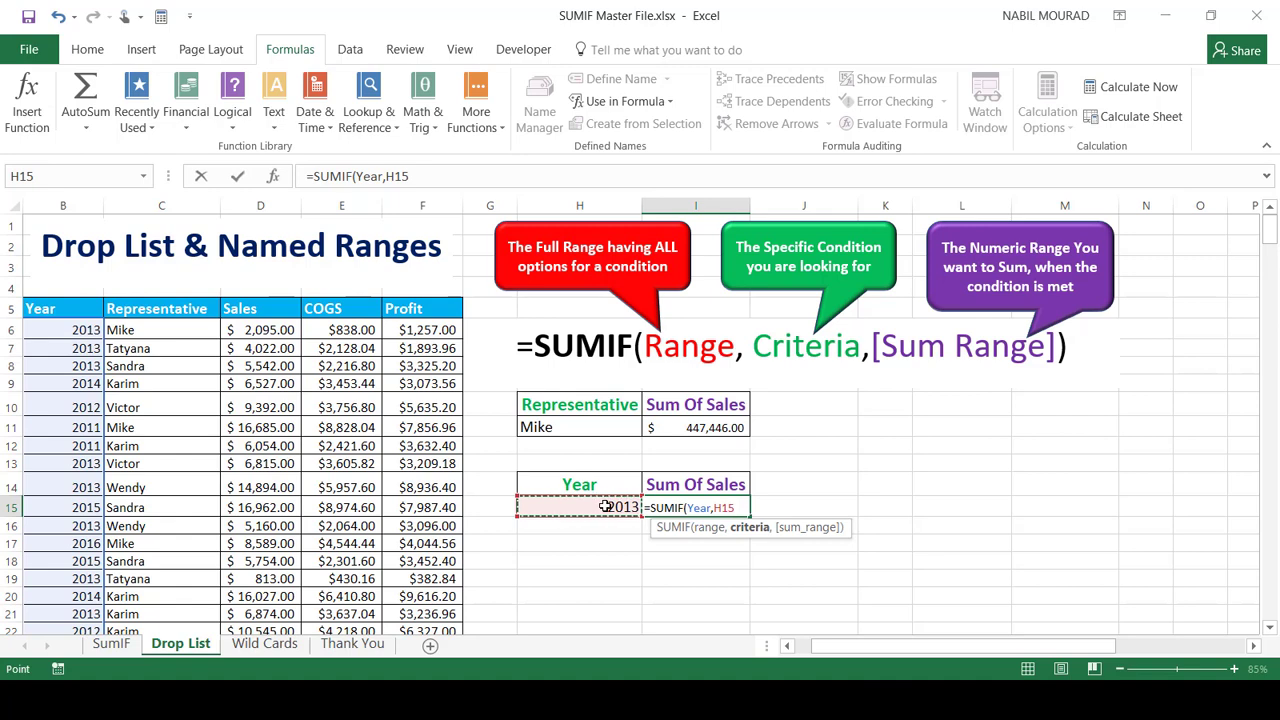
{"action": "type", "text": ","}
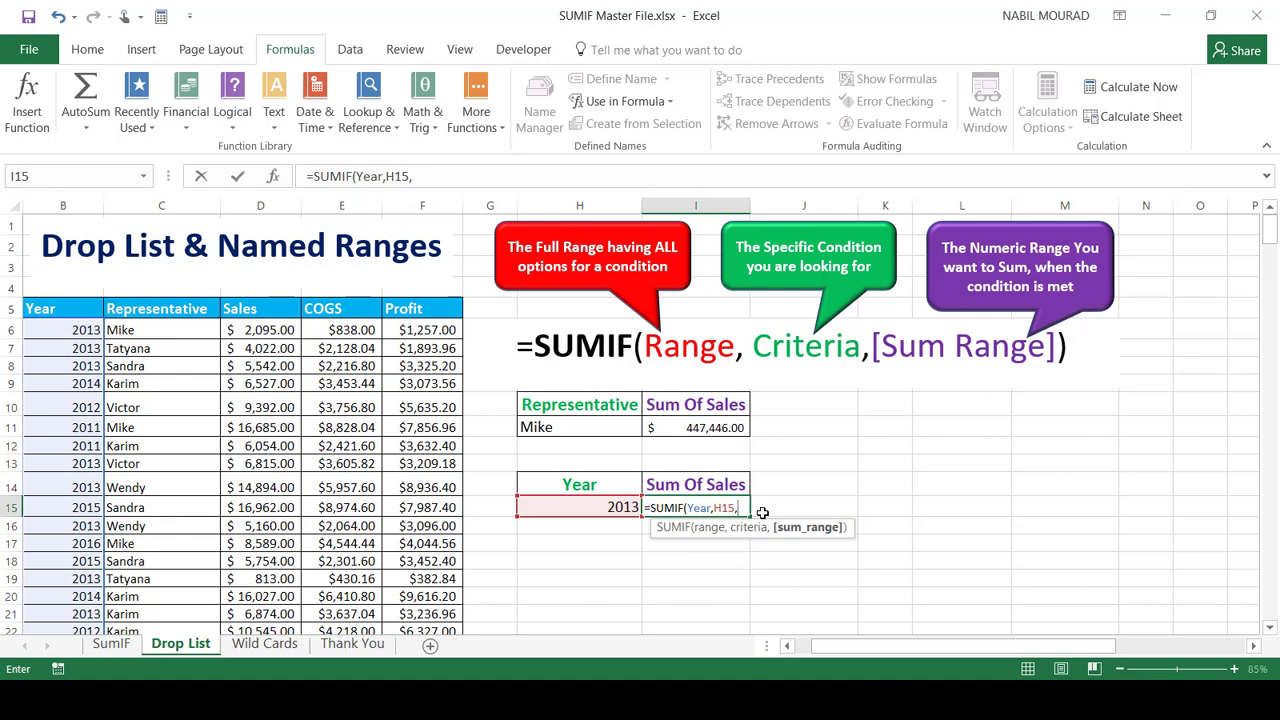
{"action": "type", "text": "sa"}
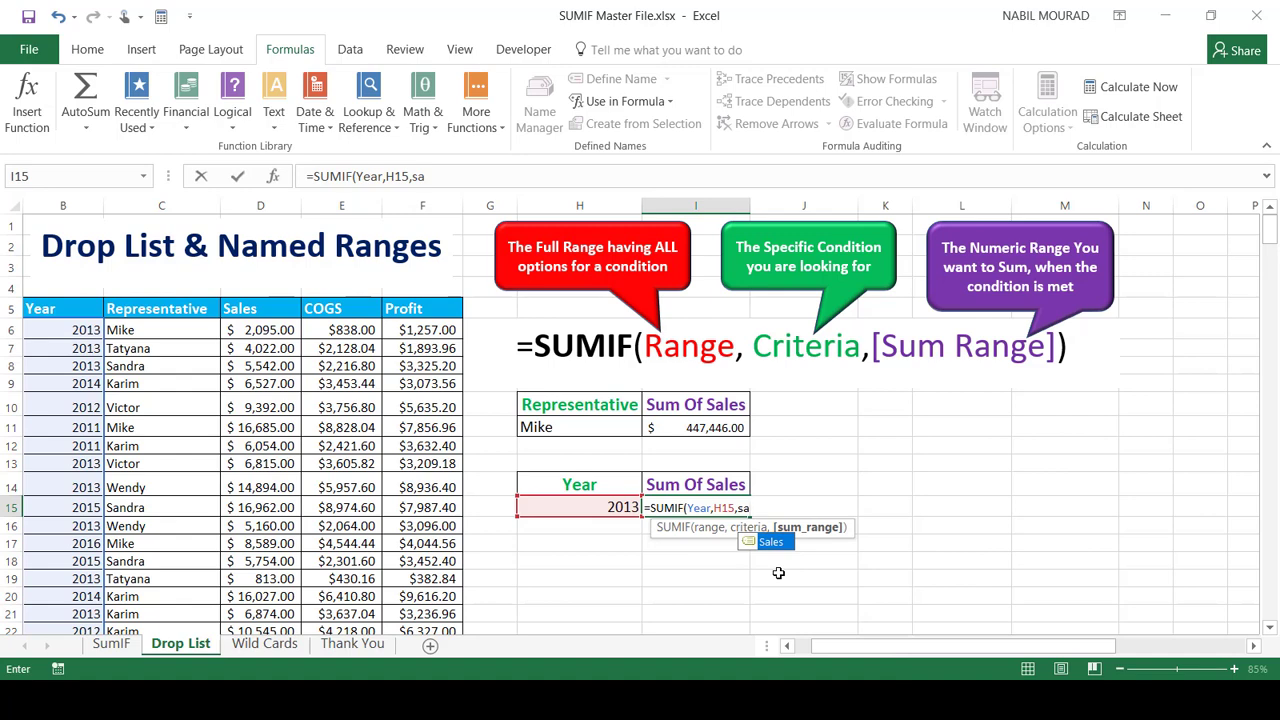
{"action": "key", "text": "Tab"}
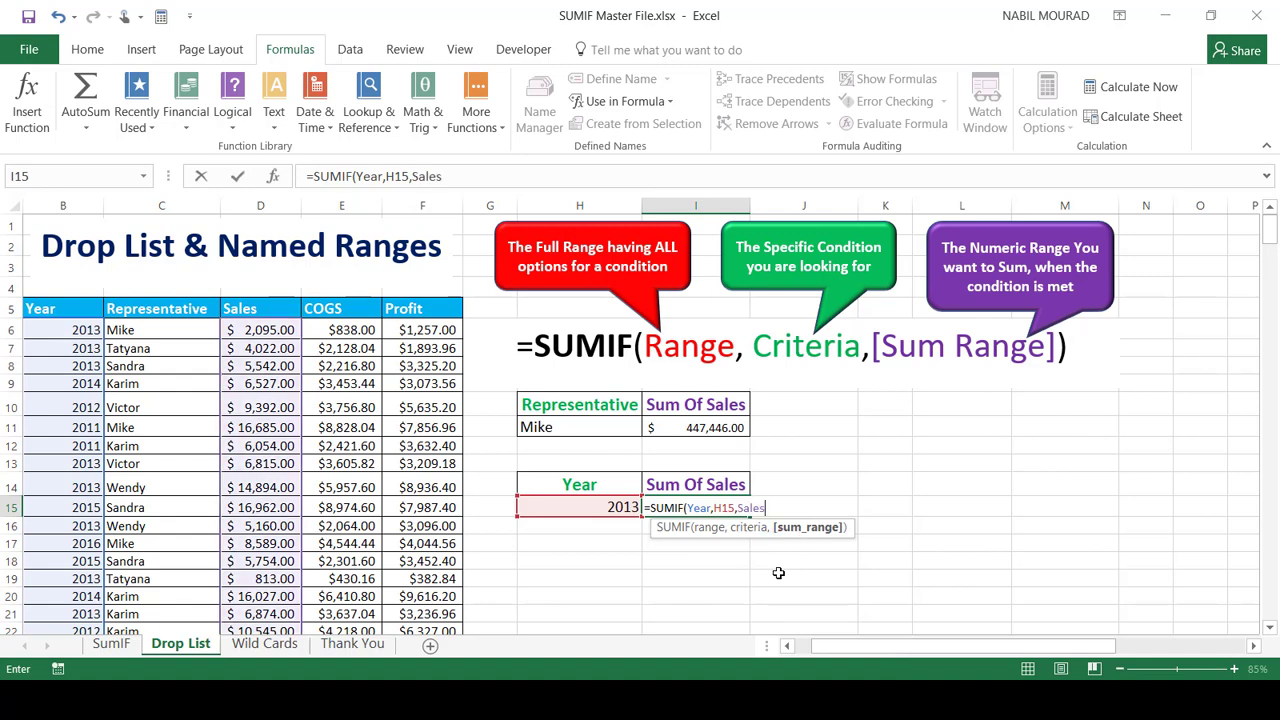
{"action": "type", "text": ")"}
{"action": "key", "text": "Return"}
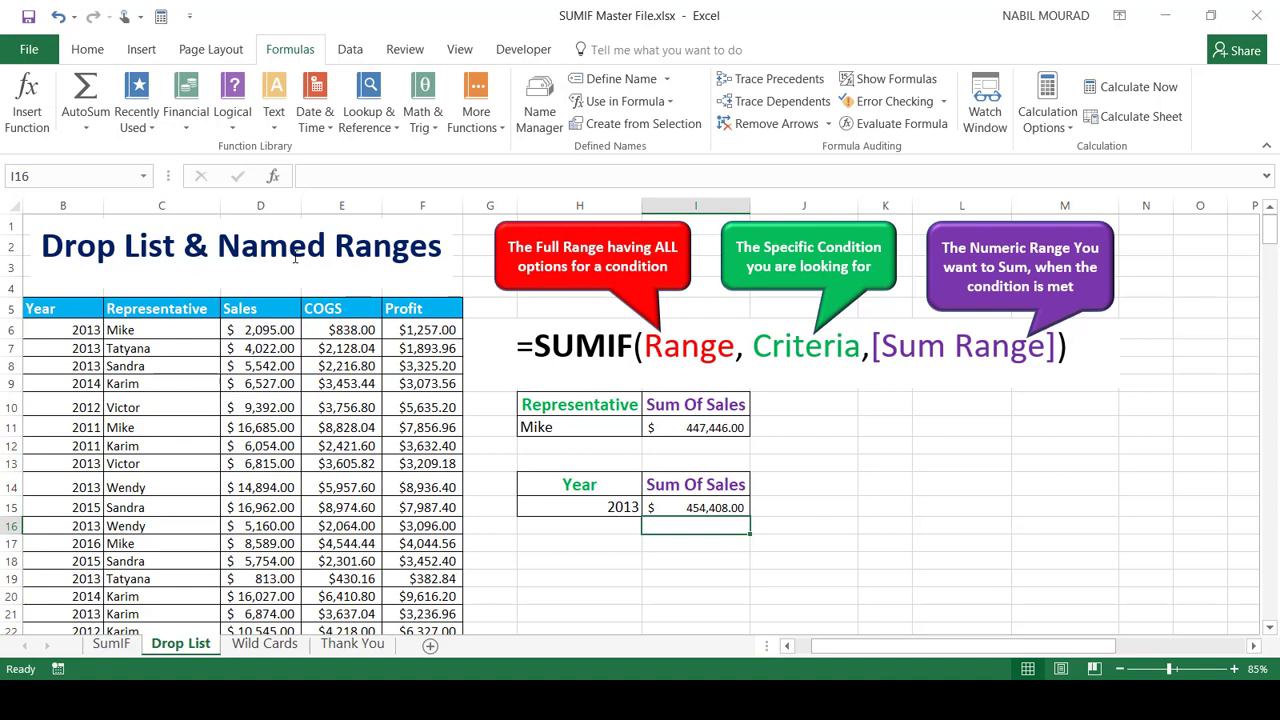
Step: Change the year in H15 to 2014 using its drop-down list to test the total
{"action": "left_click", "coordinate": [587, 507]}
{"action": "left_click", "coordinate": [651, 508]}
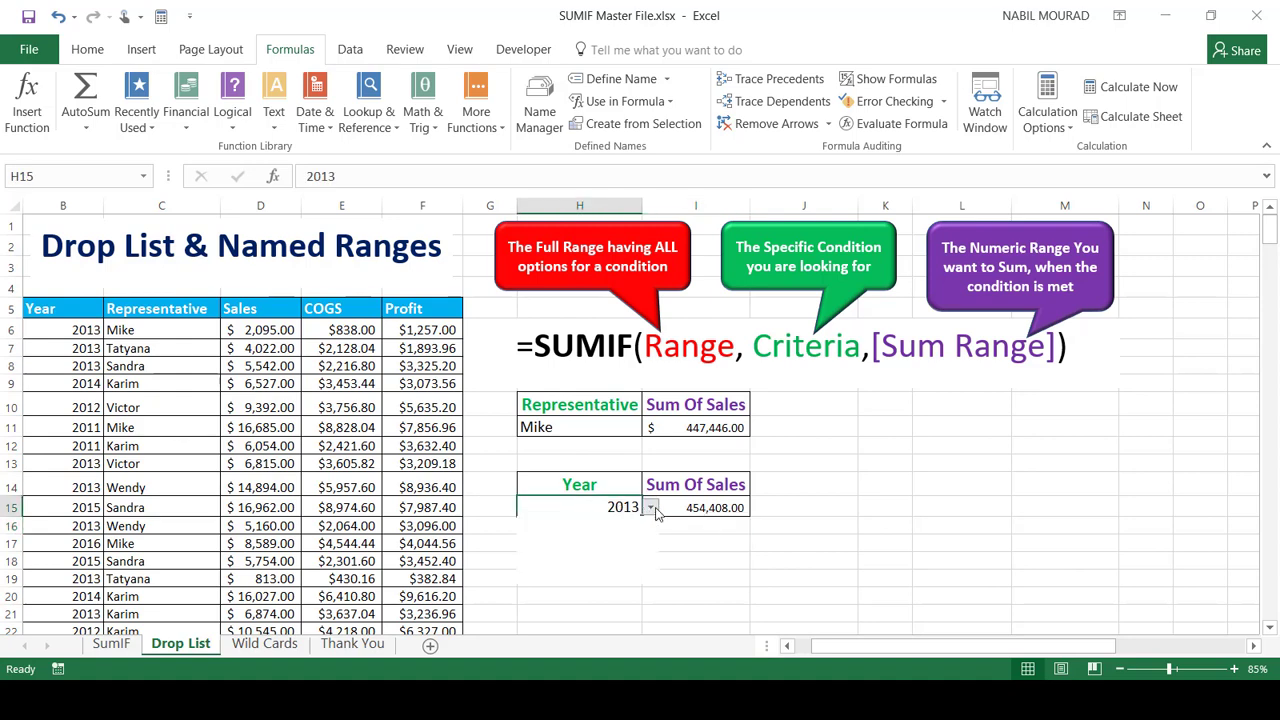
{"action": "left_click", "coordinate": [552, 563]}
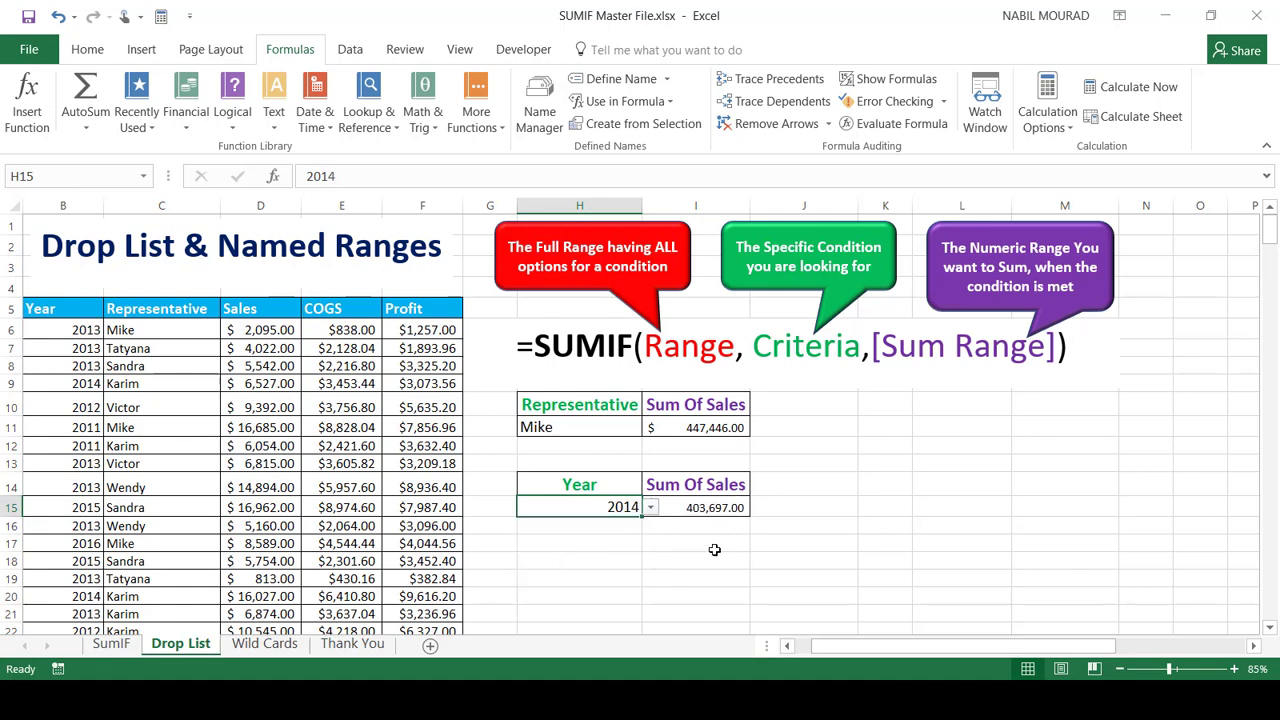
Step: On the Wild Cards sheet, add list data validation to Representative cell H11 with =$Z$2:$Z$8 as the source
{"action": "left_click", "coordinate": [265, 644]}
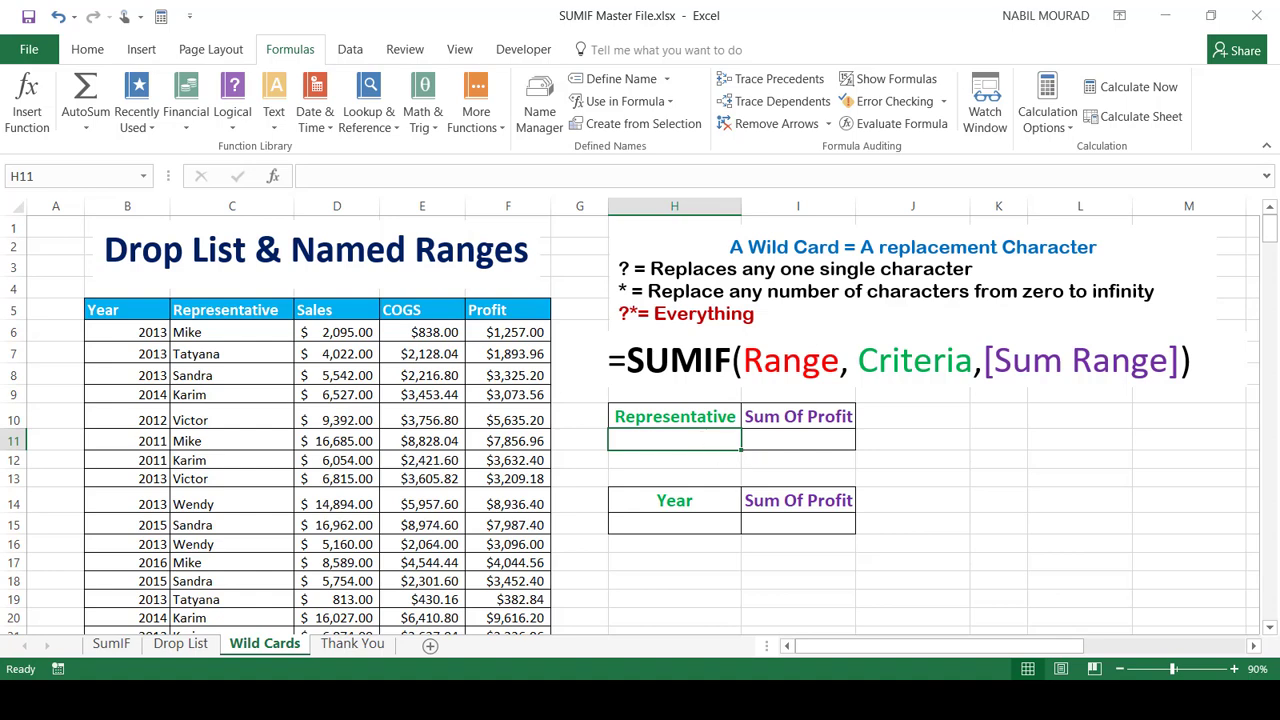
{"action": "left_click", "coordinate": [1253, 647]}
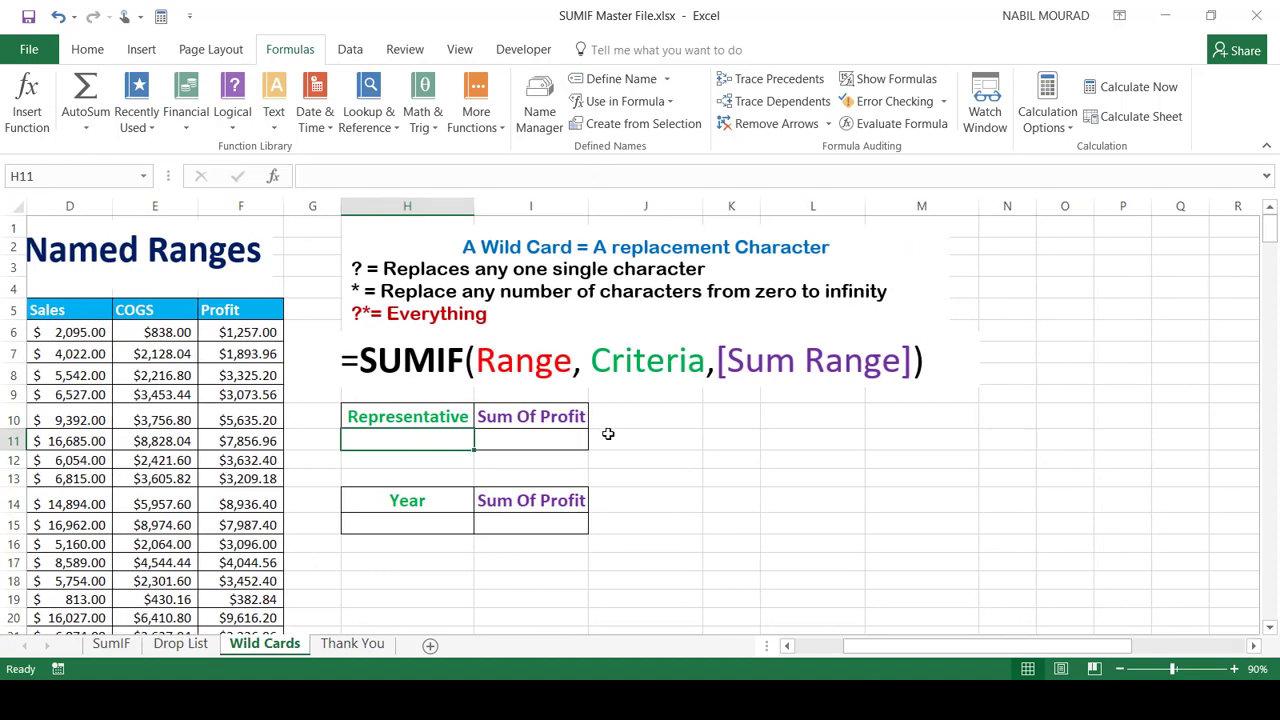
{"action": "key", "text": "alt+d"}
{"action": "key", "text": "l"}
{"action": "key", "text": "alt+Down"}
{"action": "key", "text": "l"}
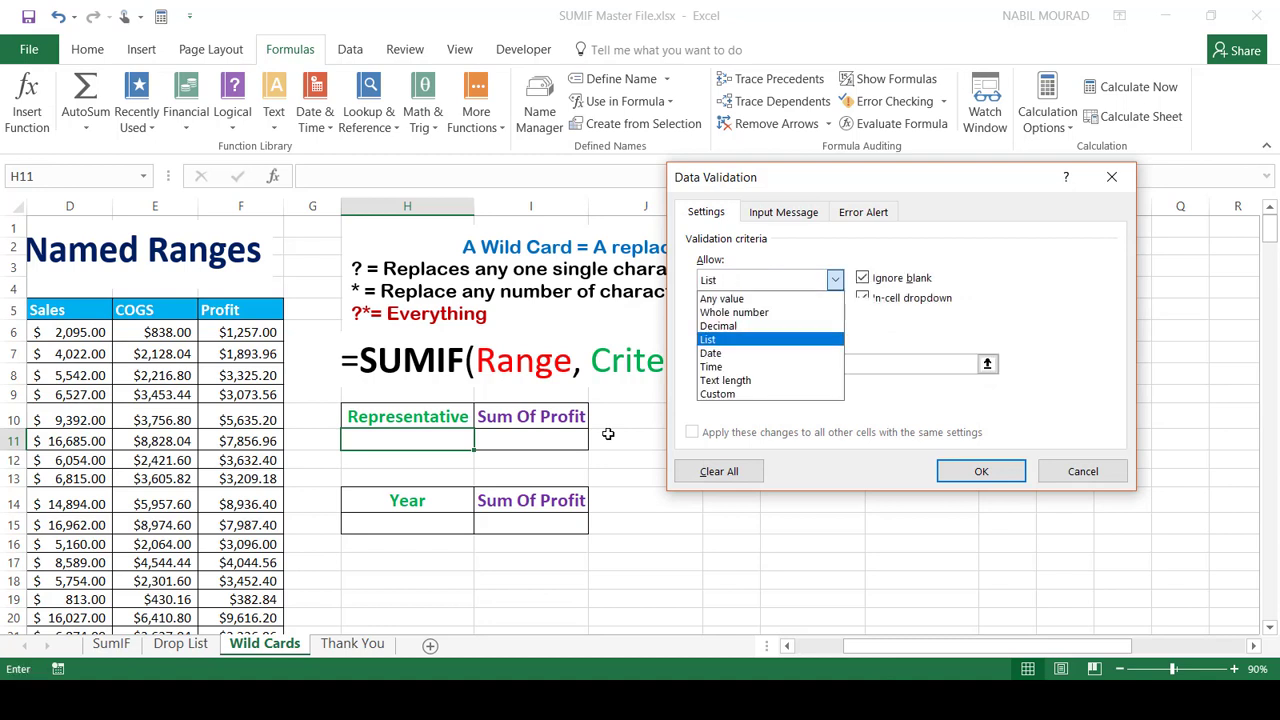
{"action": "key", "text": "Return"}
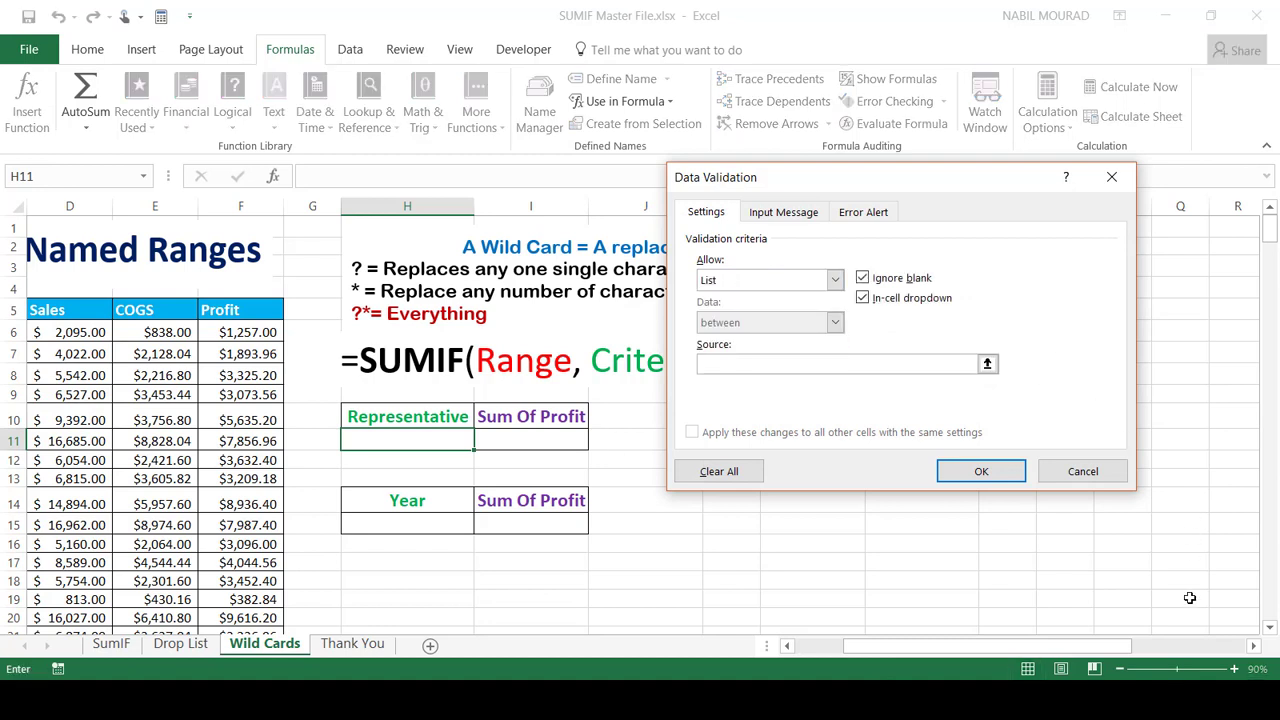
{"action": "left_click", "coordinate": [1256, 652]}
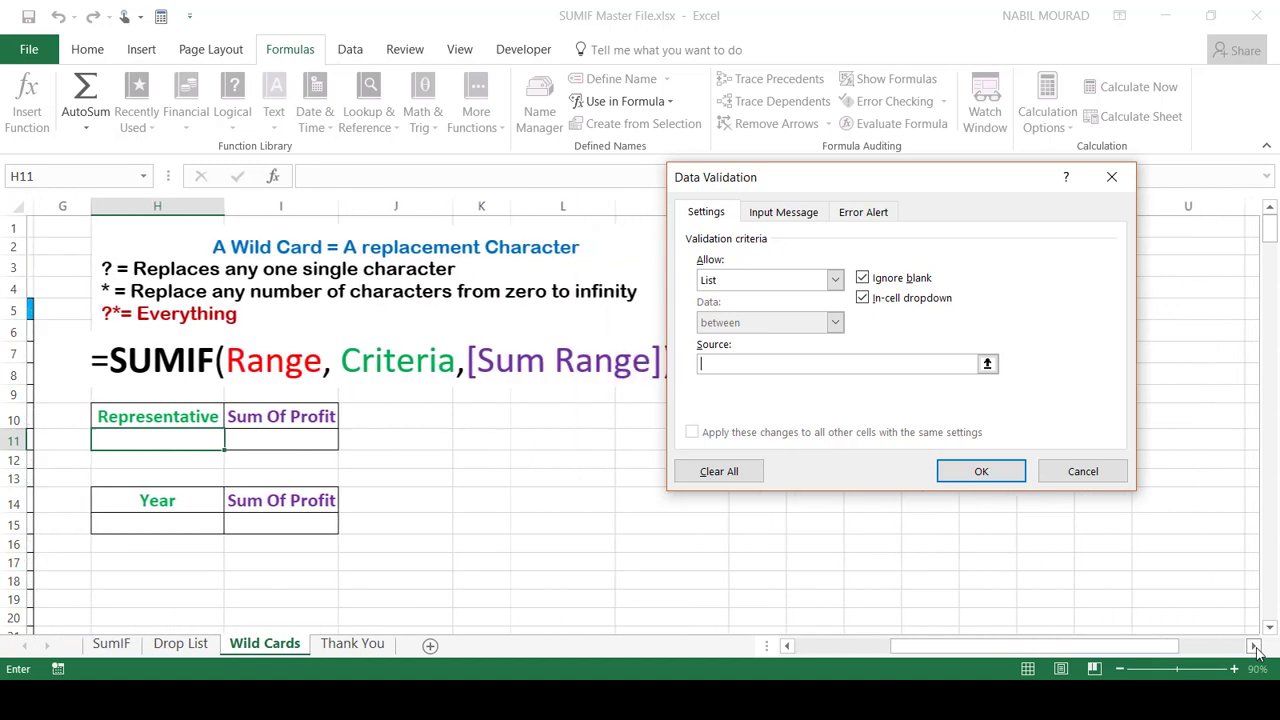
{"action": "left_click", "coordinate": [1256, 652]}
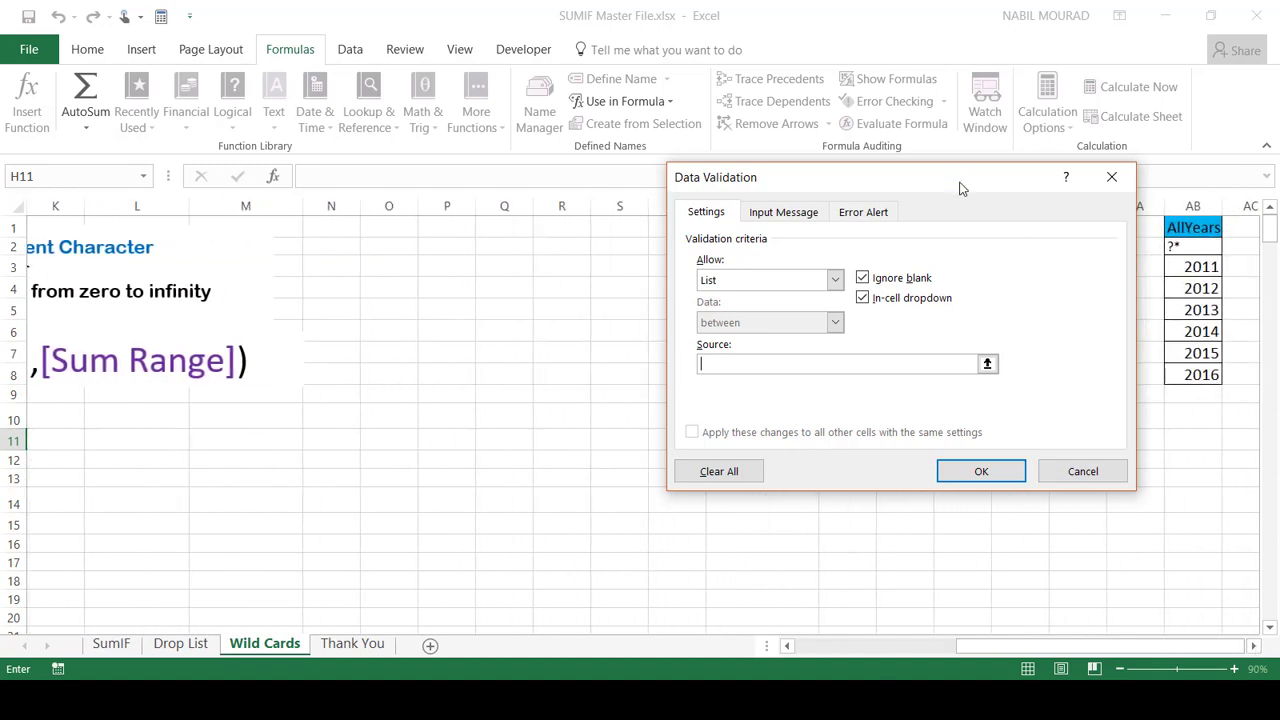
{"action": "left_click_drag", "start_coordinate": [960, 188], "coordinate": [734, 202]}
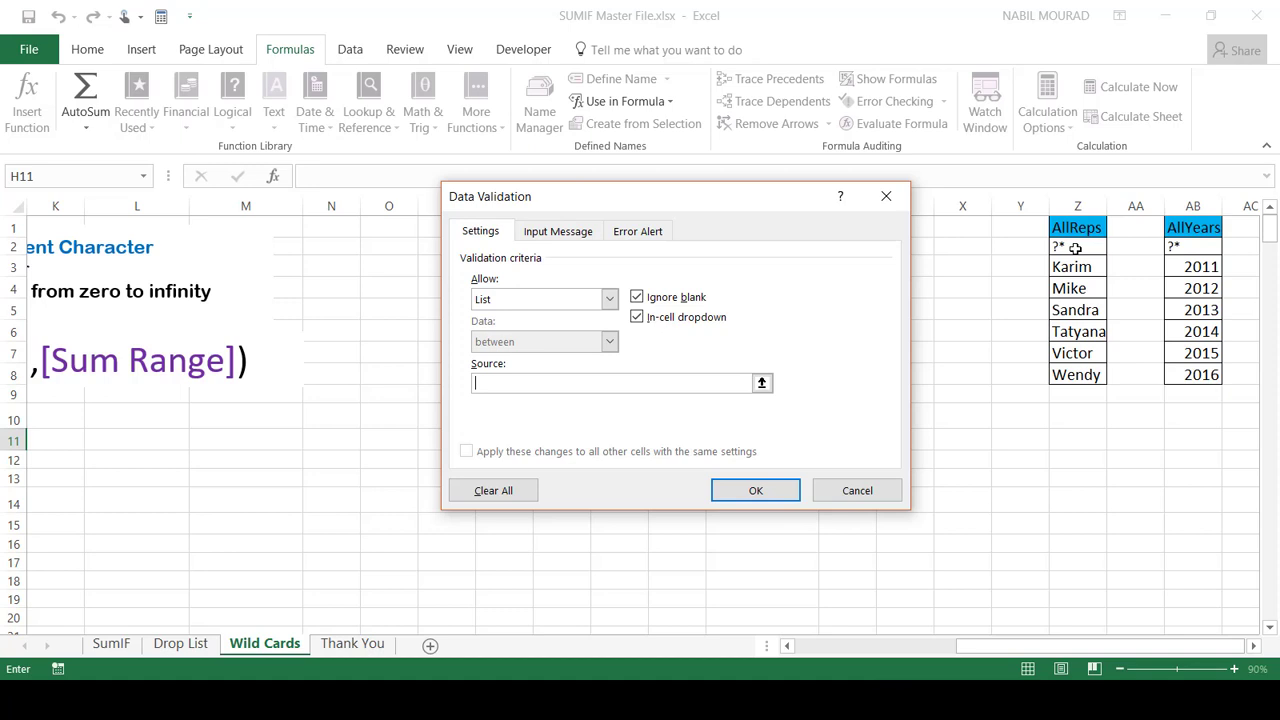
{"action": "left_click_drag", "start_coordinate": [1075, 248], "coordinate": [1085, 375]}
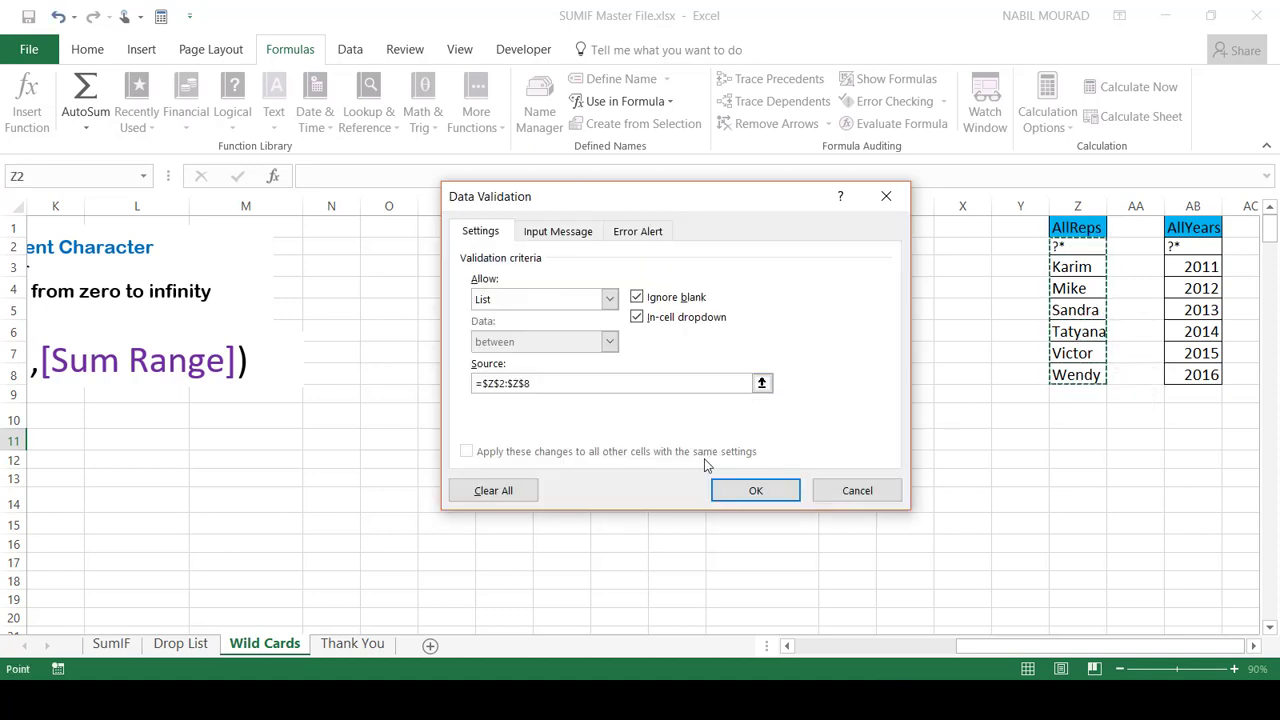
{"action": "left_click", "coordinate": [737, 490]}
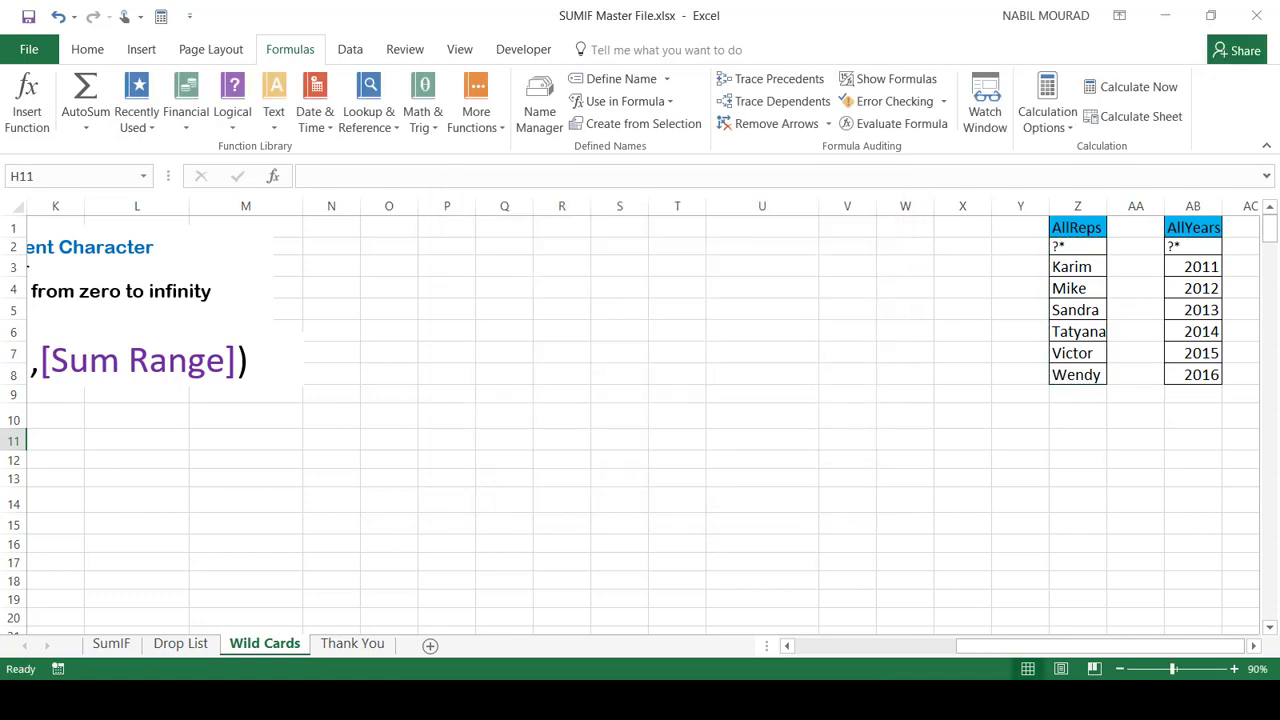
Step: Choose the third entry, the second representative's name, from the new drop-down list in H11
{"action": "left_click_drag", "start_coordinate": [1045, 649], "coordinate": [800, 652]}
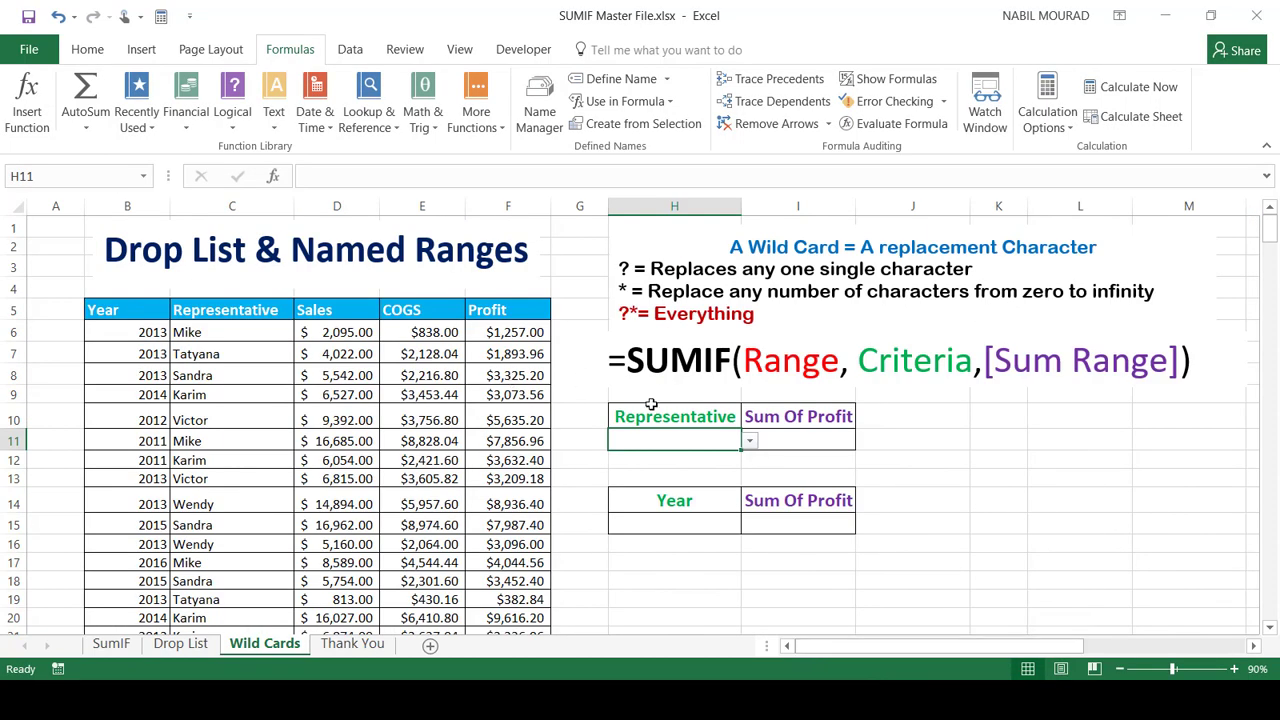
{"action": "left_click", "coordinate": [750, 441]}
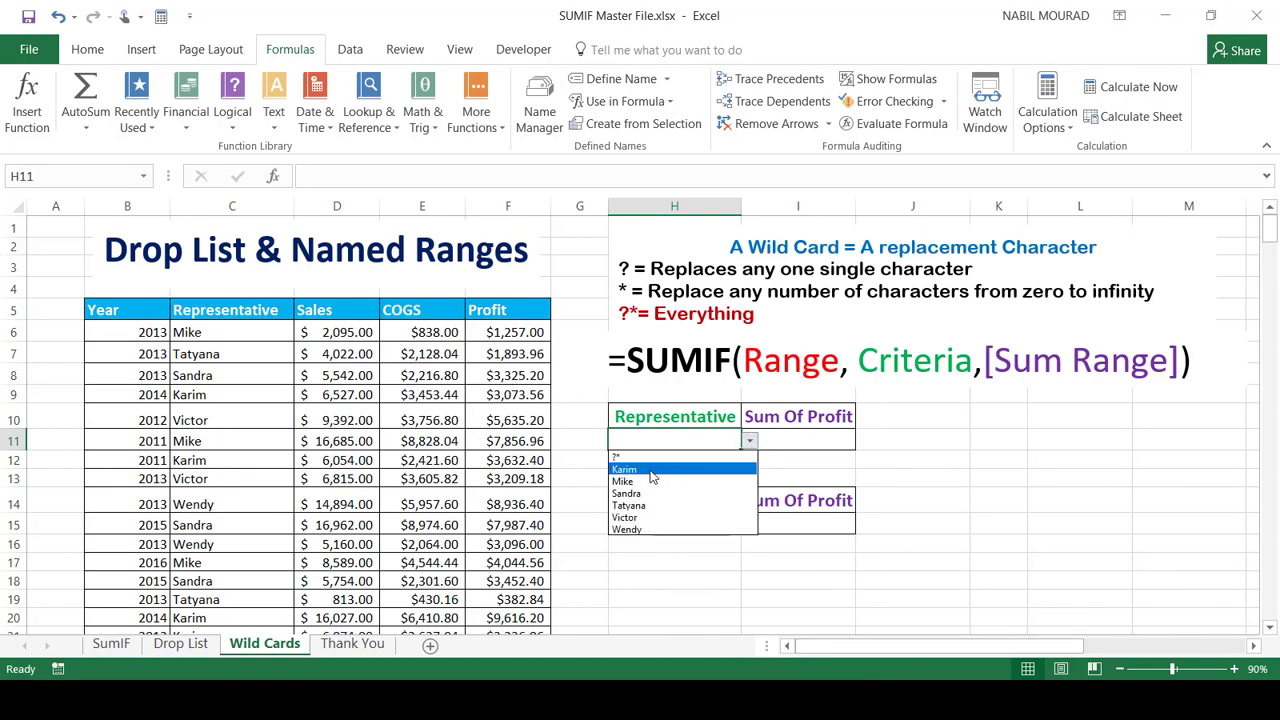
{"action": "left_click", "coordinate": [651, 482]}
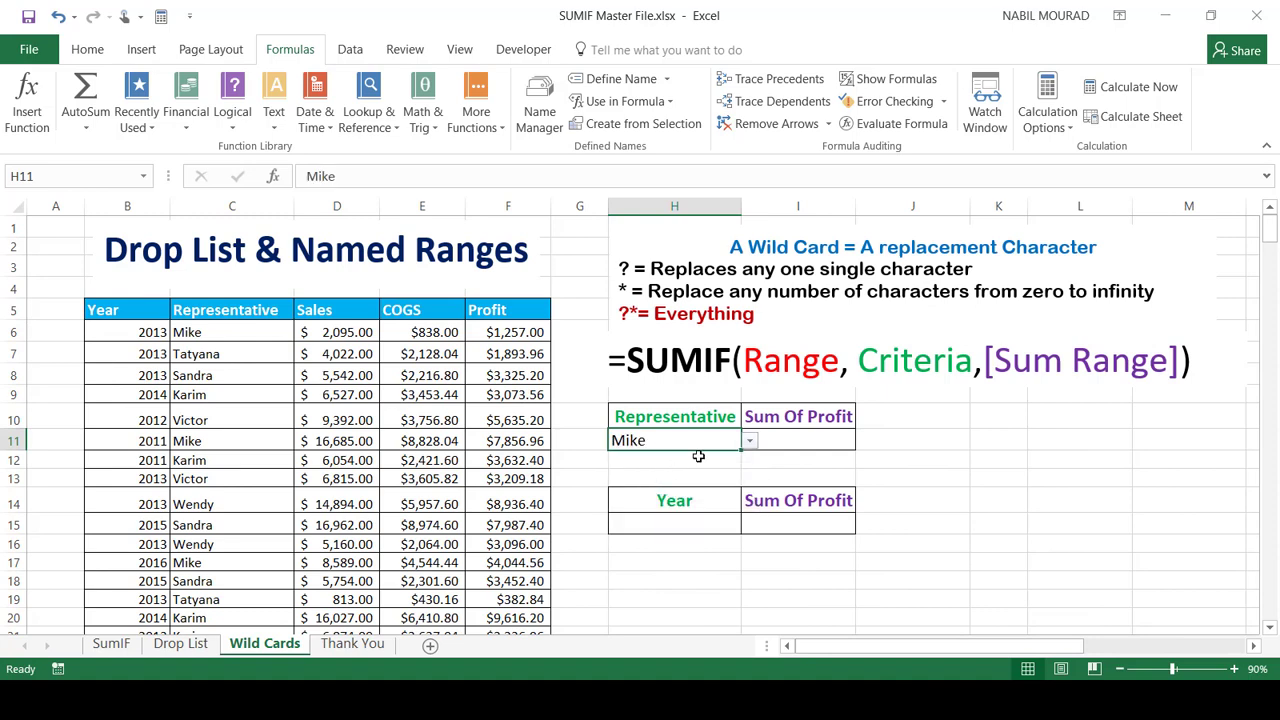
Step: Create the named range AllYears from the year list in AB1:AB8, using only its top row as the name
{"action": "left_click", "coordinate": [720, 524]}
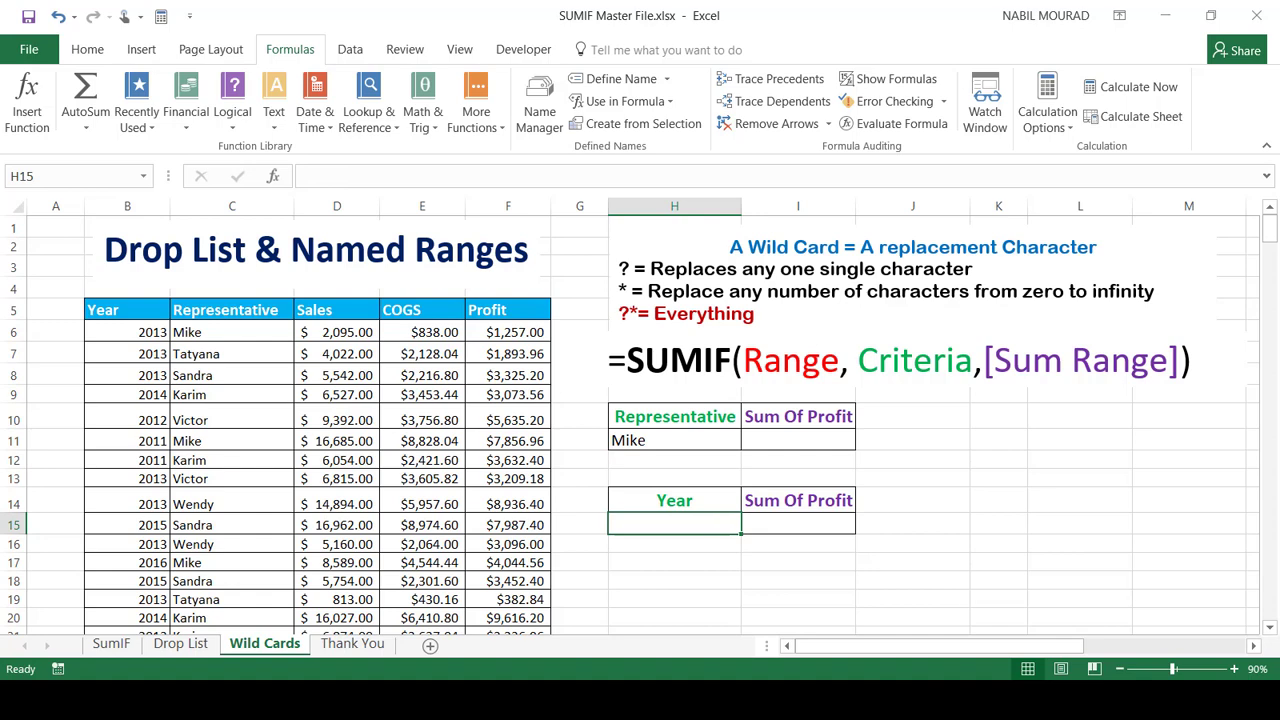
{"action": "left_click", "coordinate": [1254, 646]}
{"action": "left_click_drag", "start_coordinate": [1254, 646], "coordinate": [1254, 646]}
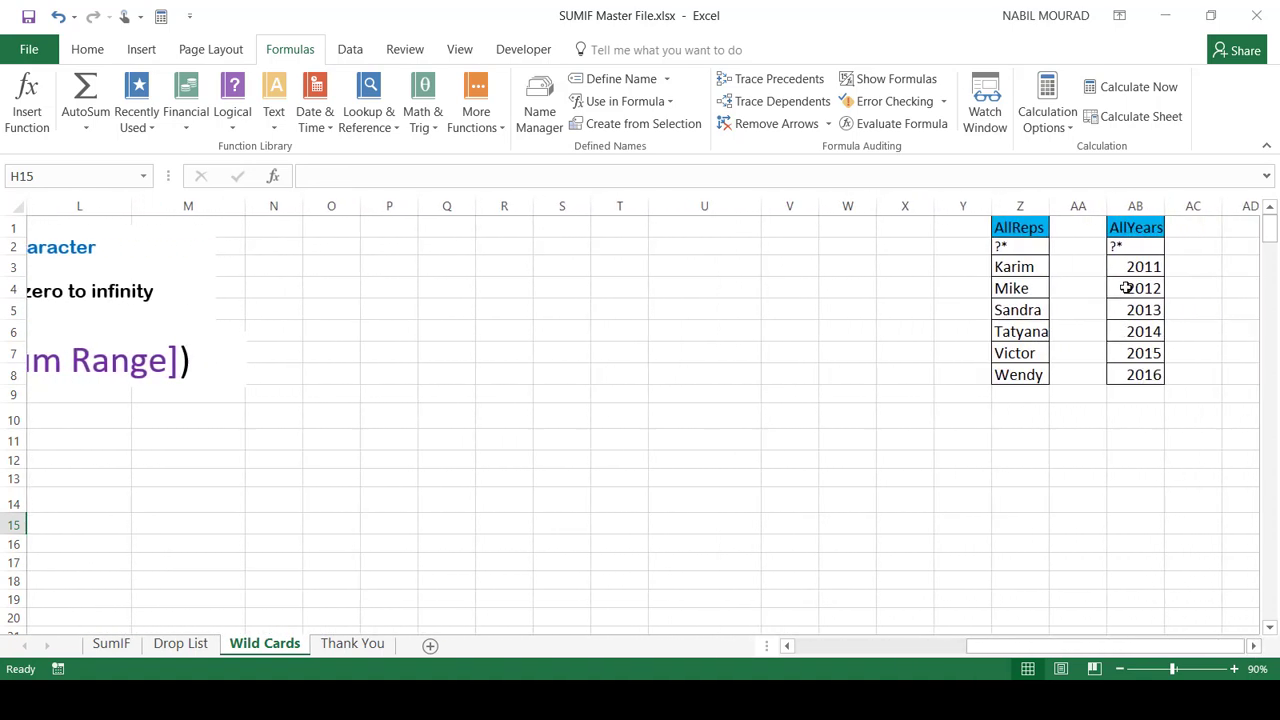
{"action": "left_click", "coordinate": [1137, 309]}
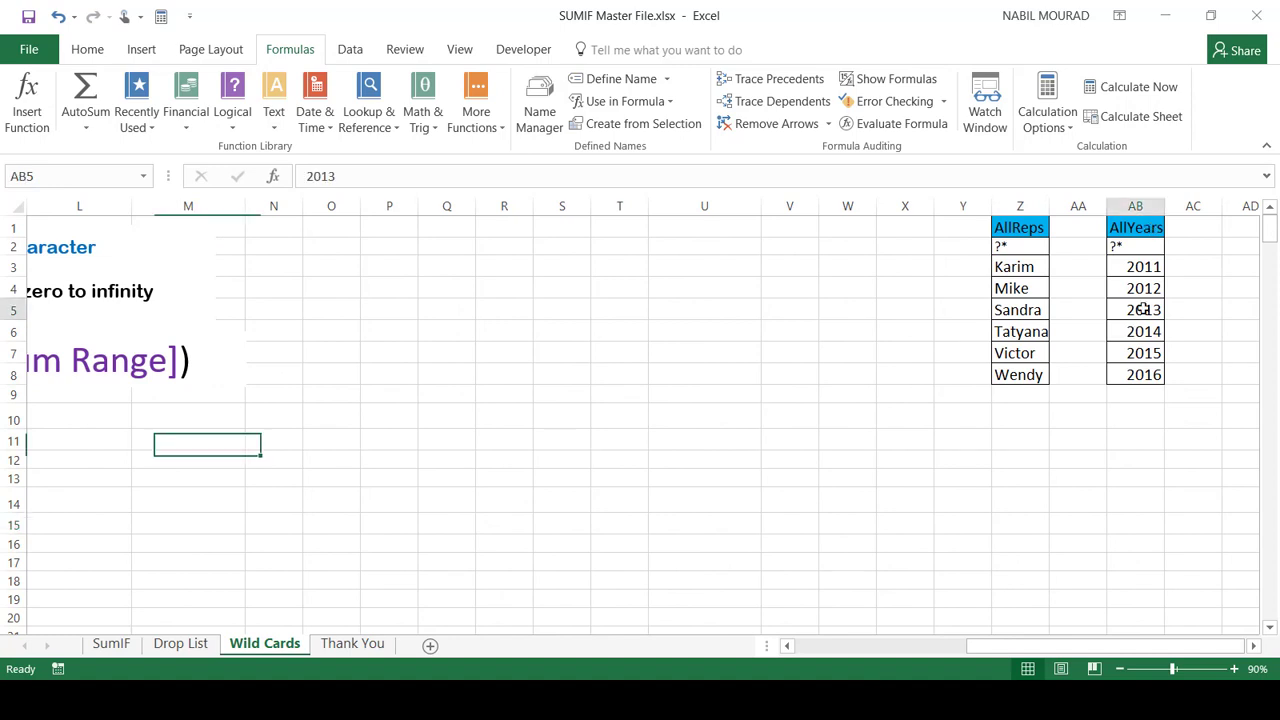
{"action": "key", "text": "ctrl+a"}
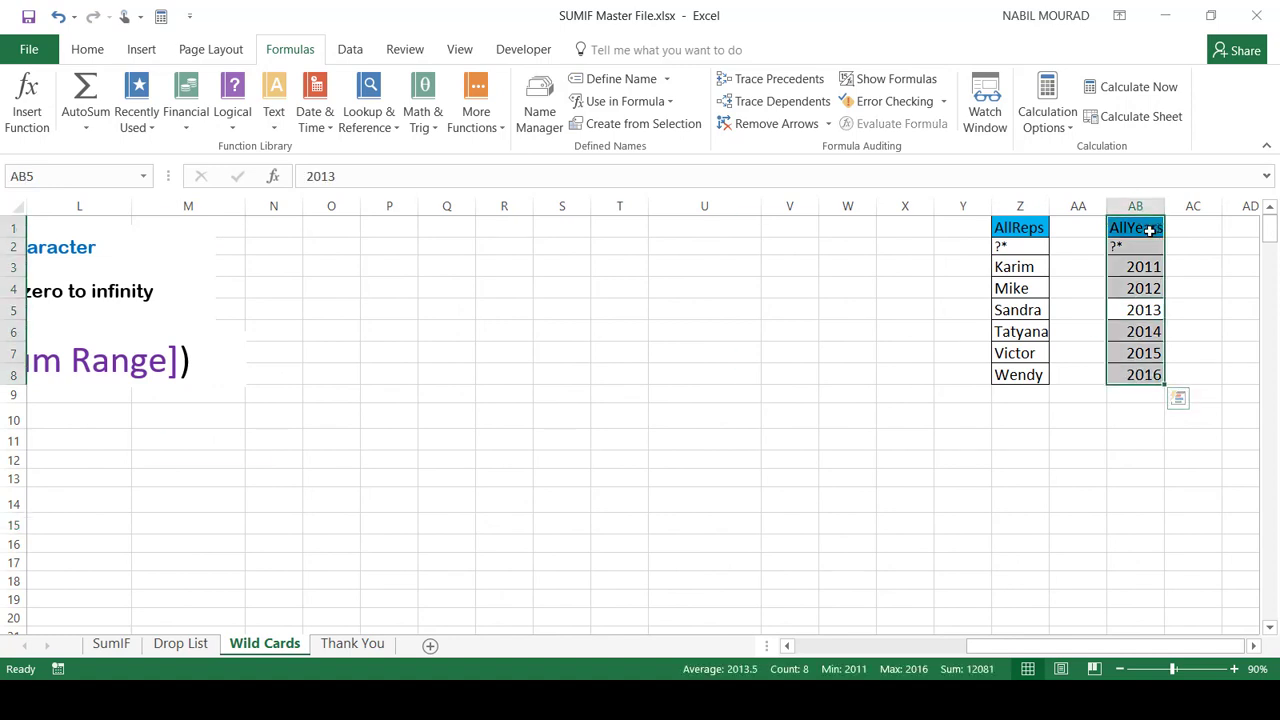
{"action": "left_click", "coordinate": [657, 125]}
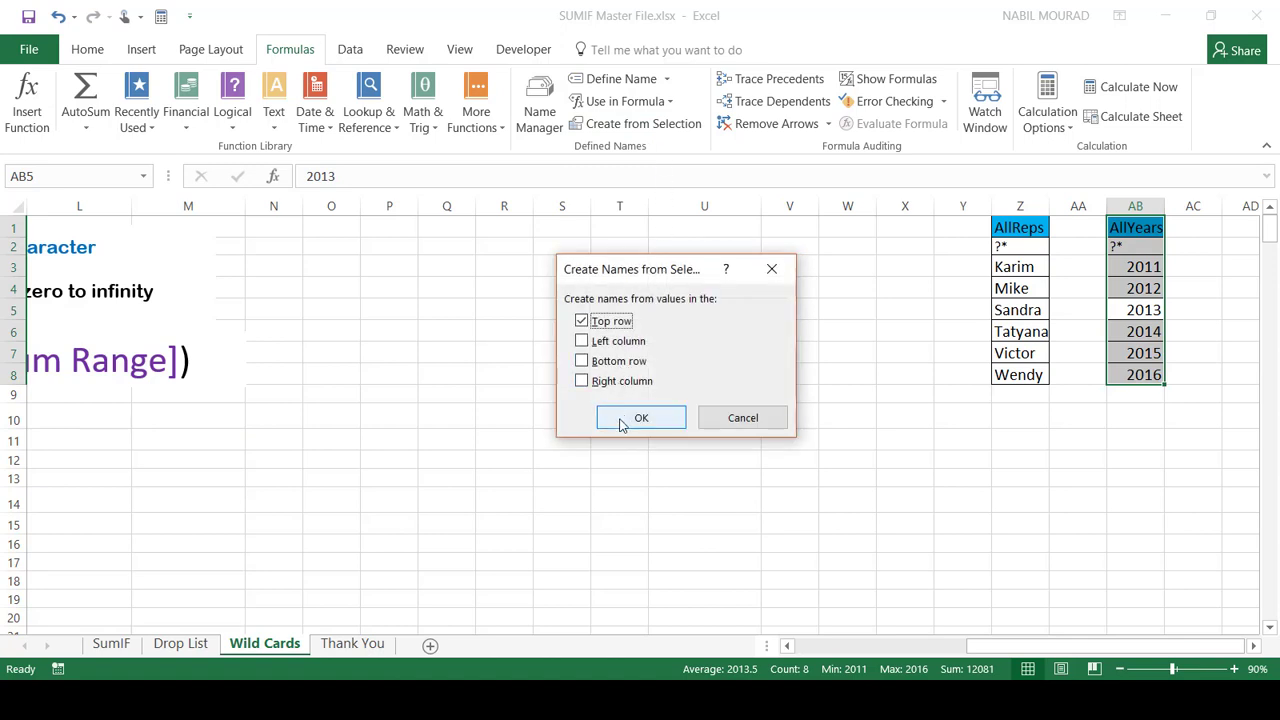
{"action": "left_click", "coordinate": [634, 420]}
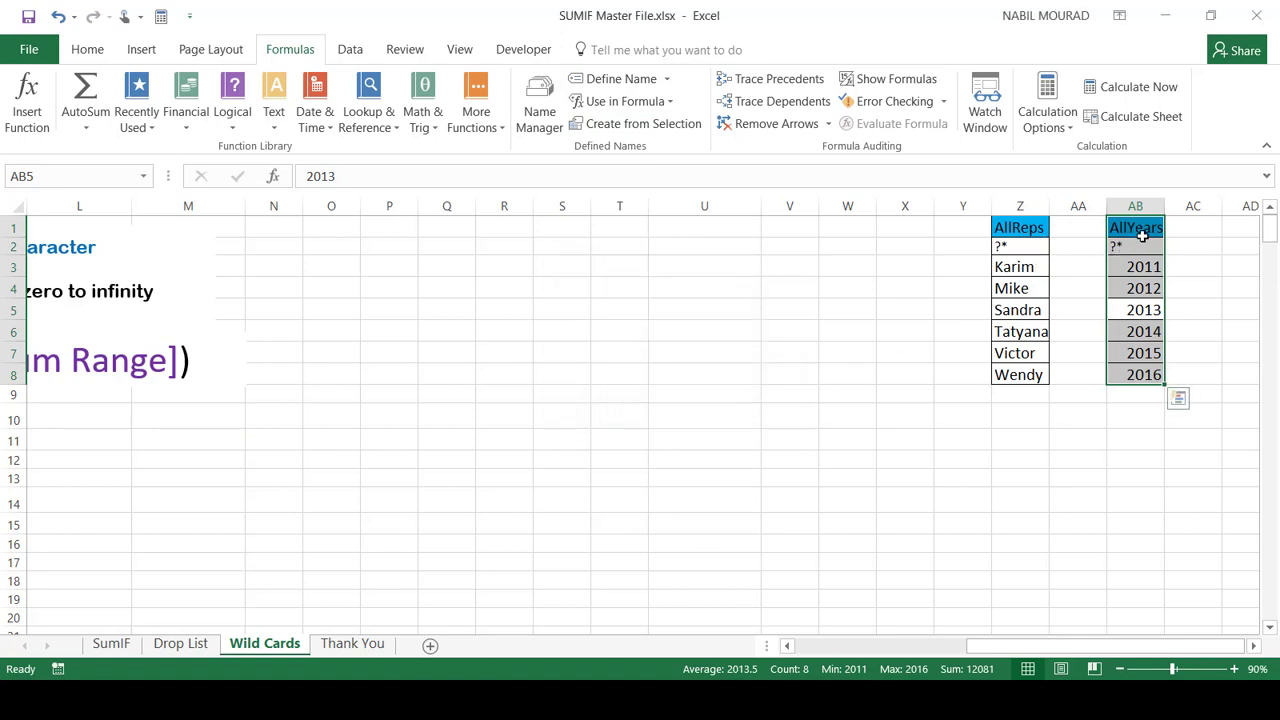
Step: Add list data validation to Year cell H15 with =AllYears as the source, and choose 2012 from its drop-down list
{"action": "left_click_drag", "start_coordinate": [983, 657], "coordinate": [863, 655]}
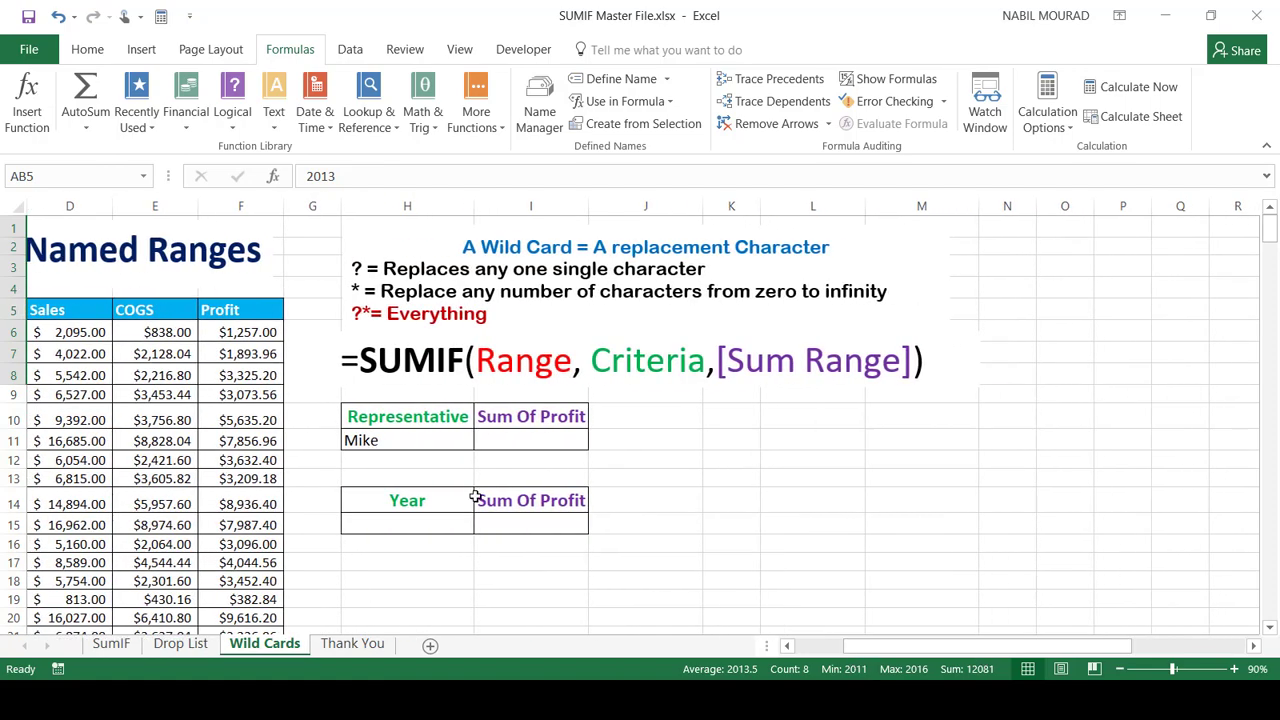
{"action": "left_click", "coordinate": [409, 526]}
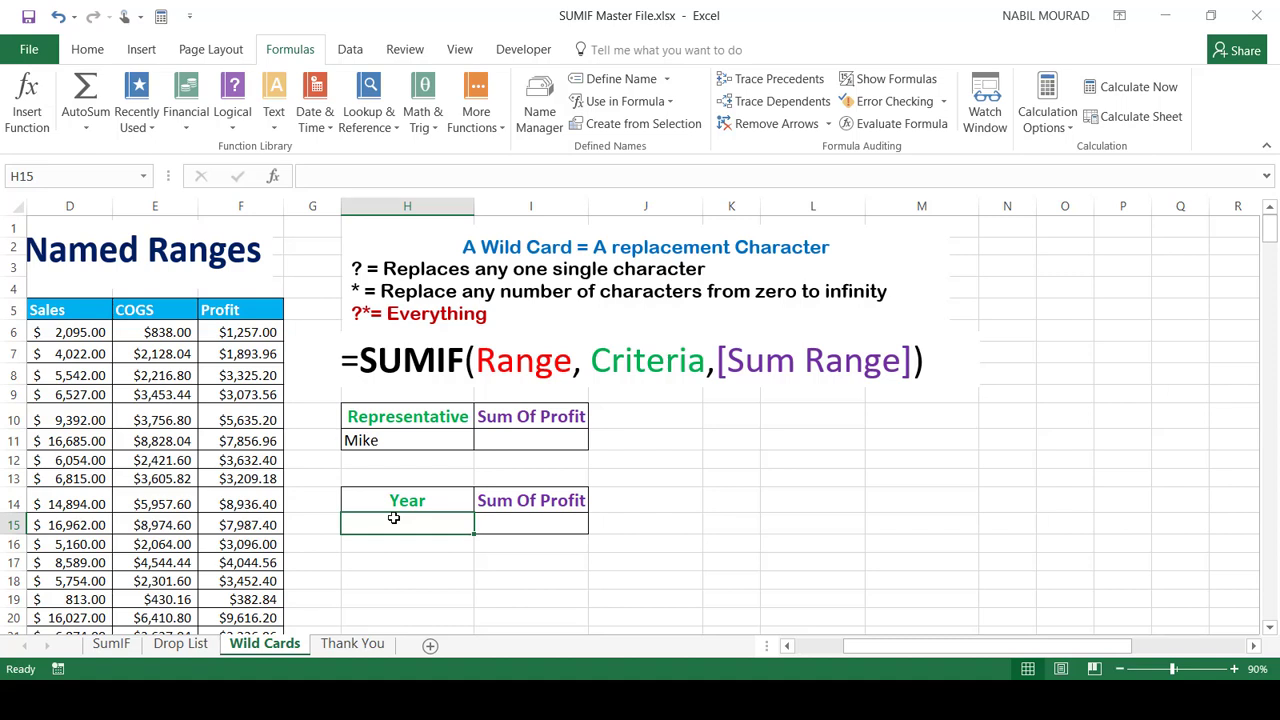
{"action": "key", "text": "alt+d"}
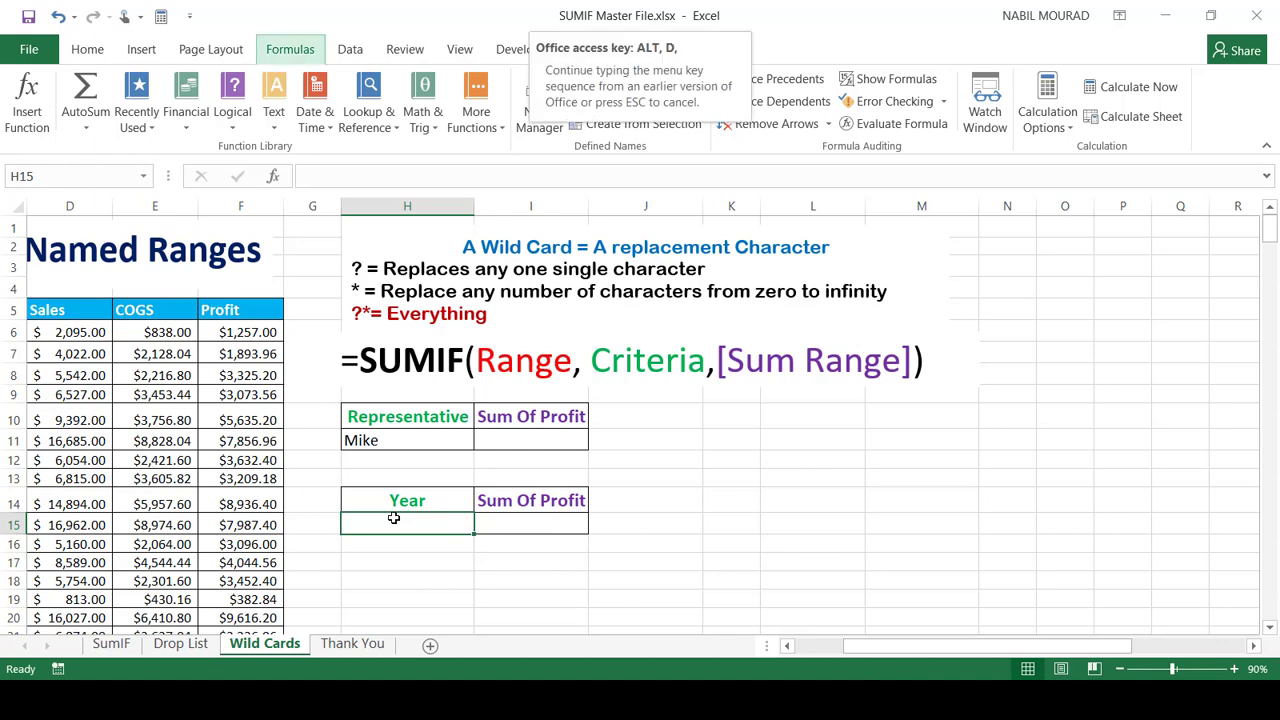
{"action": "key", "text": "l"}
{"action": "key", "text": "Tab"}
{"action": "key", "text": "l"}
{"action": "key", "text": "Tab"}
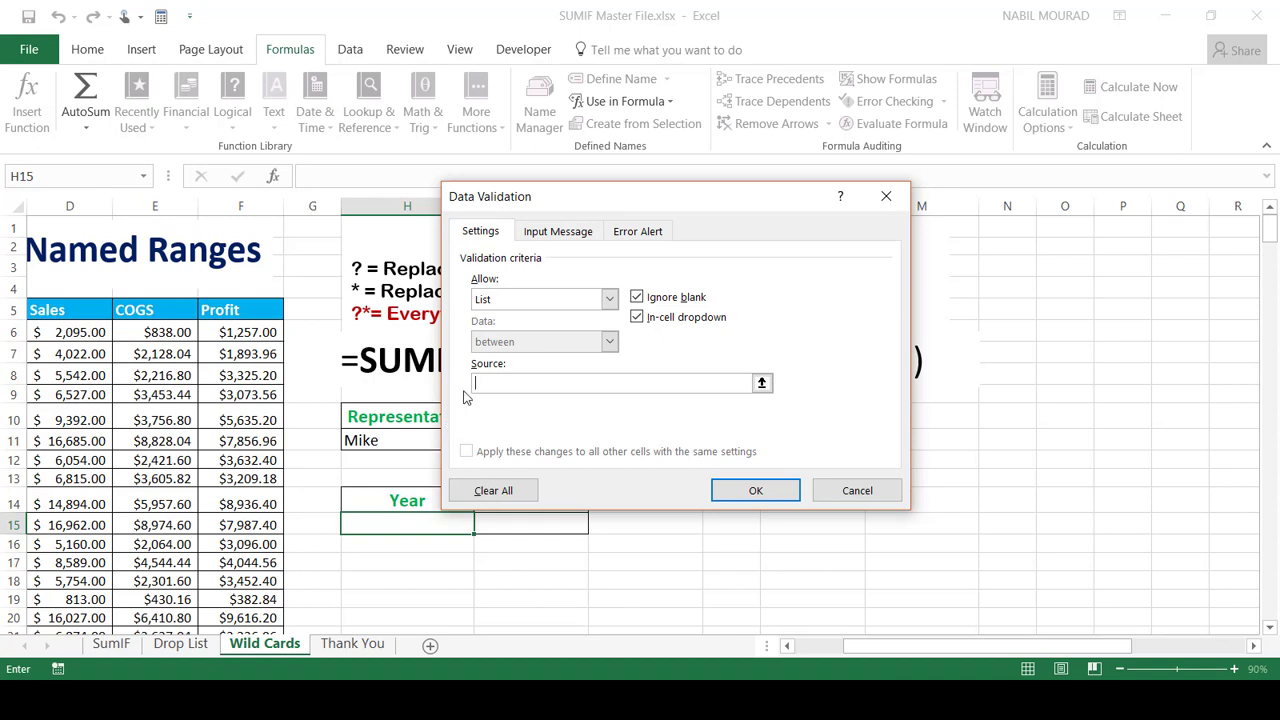
{"action": "key", "text": "F3"}
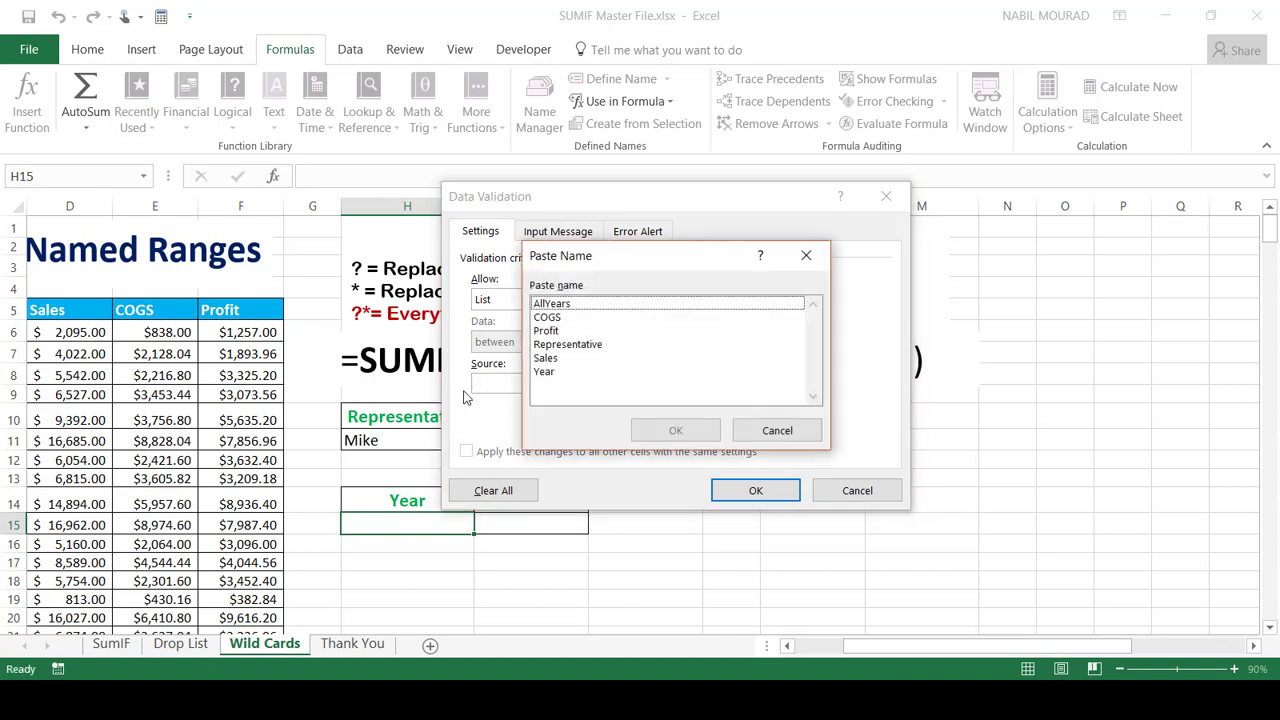
{"action": "left_click", "coordinate": [571, 305]}
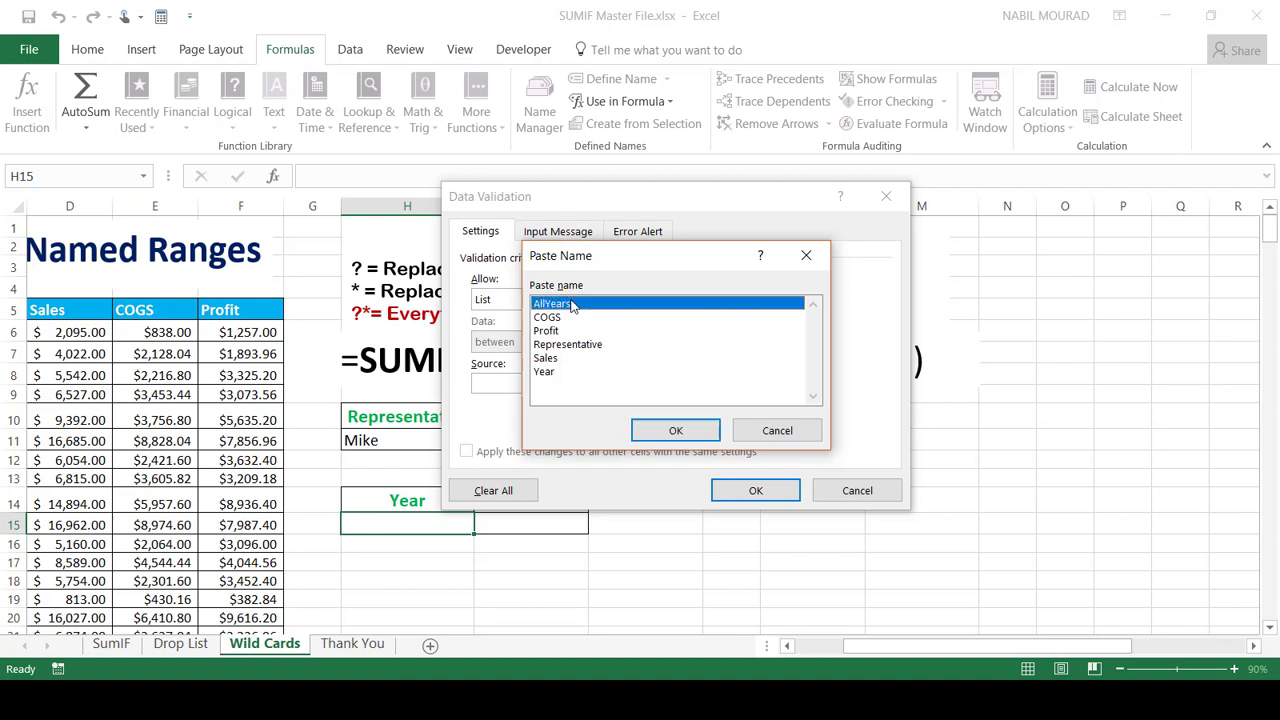
{"action": "left_click", "coordinate": [668, 434]}
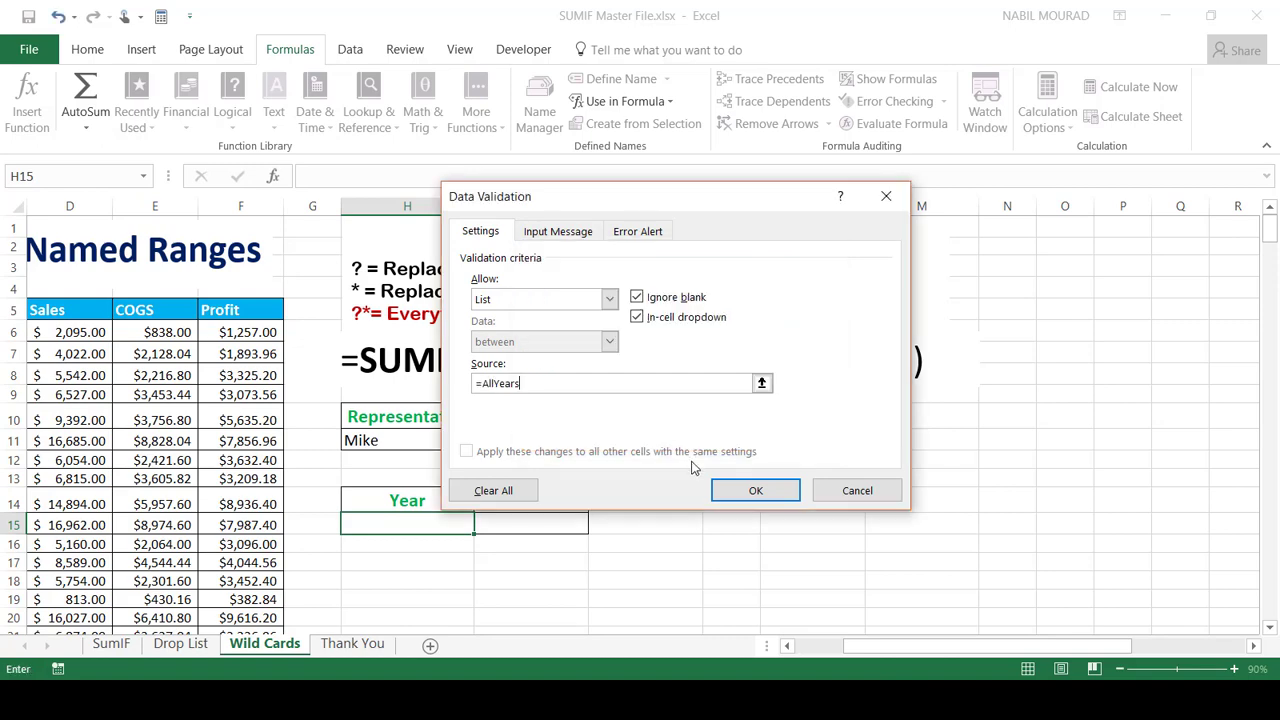
{"action": "left_click", "coordinate": [750, 490]}
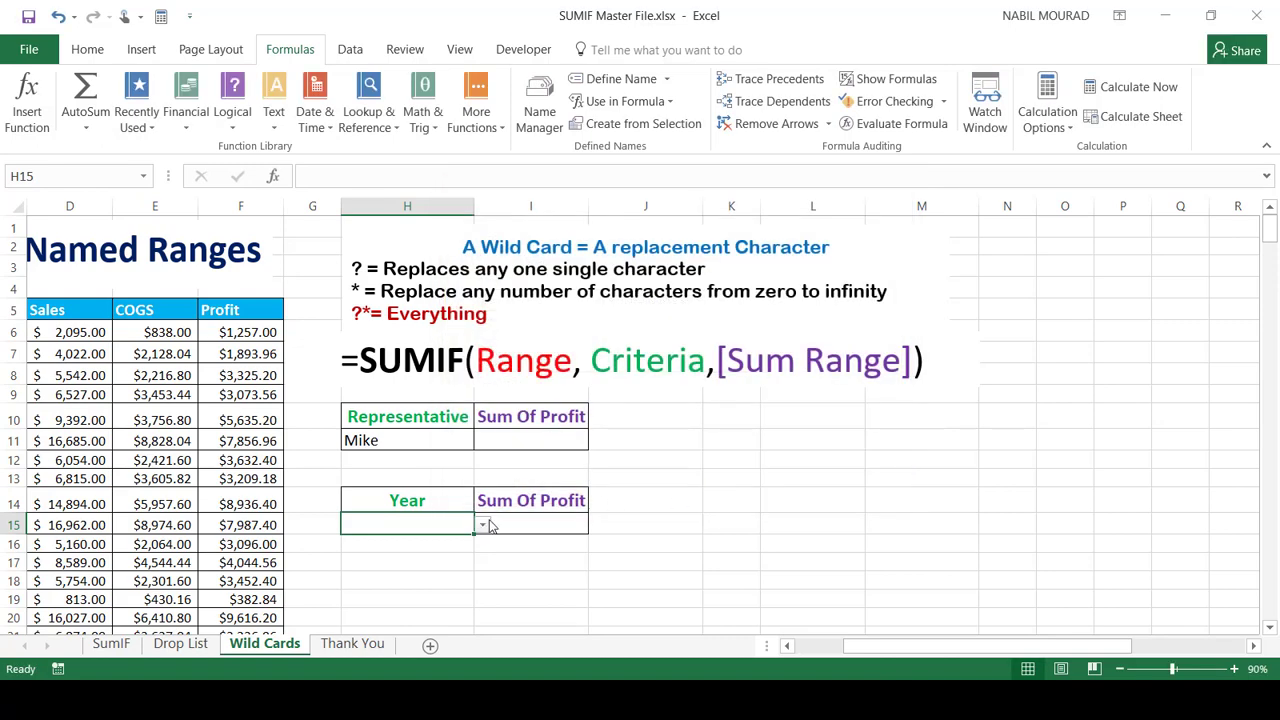
{"action": "left_click", "coordinate": [484, 526]}
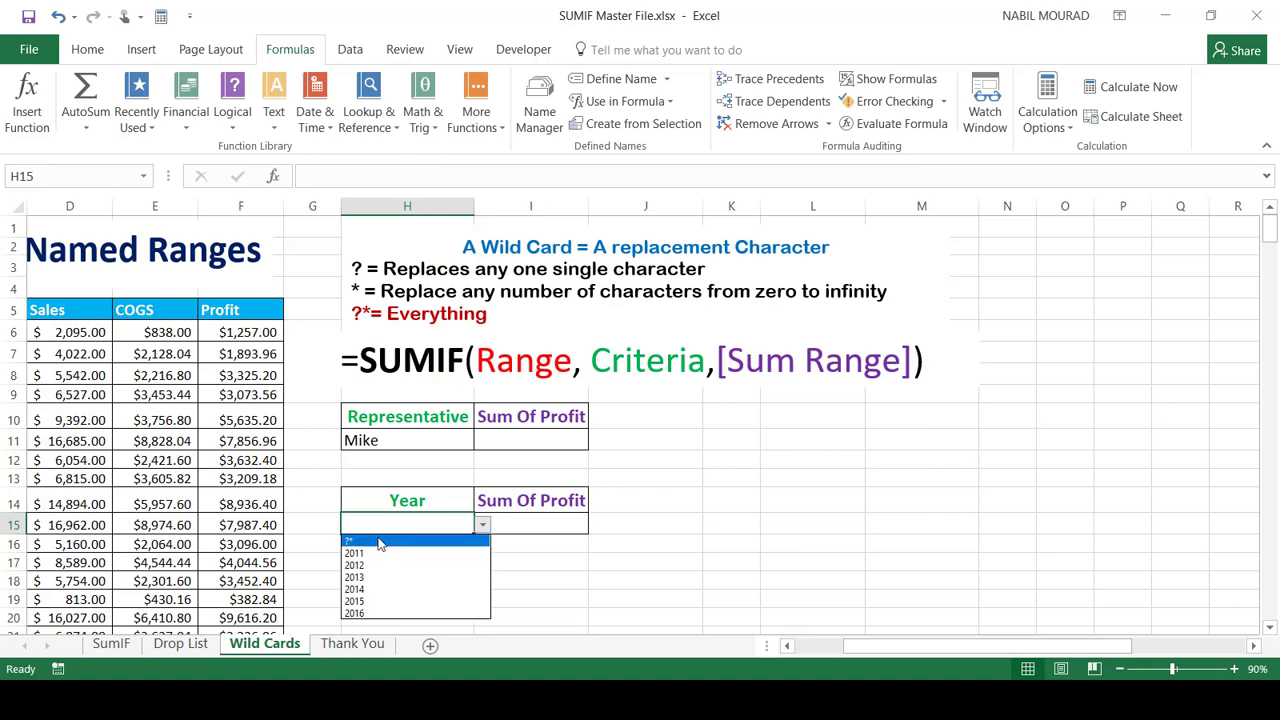
{"action": "left_click", "coordinate": [362, 565]}
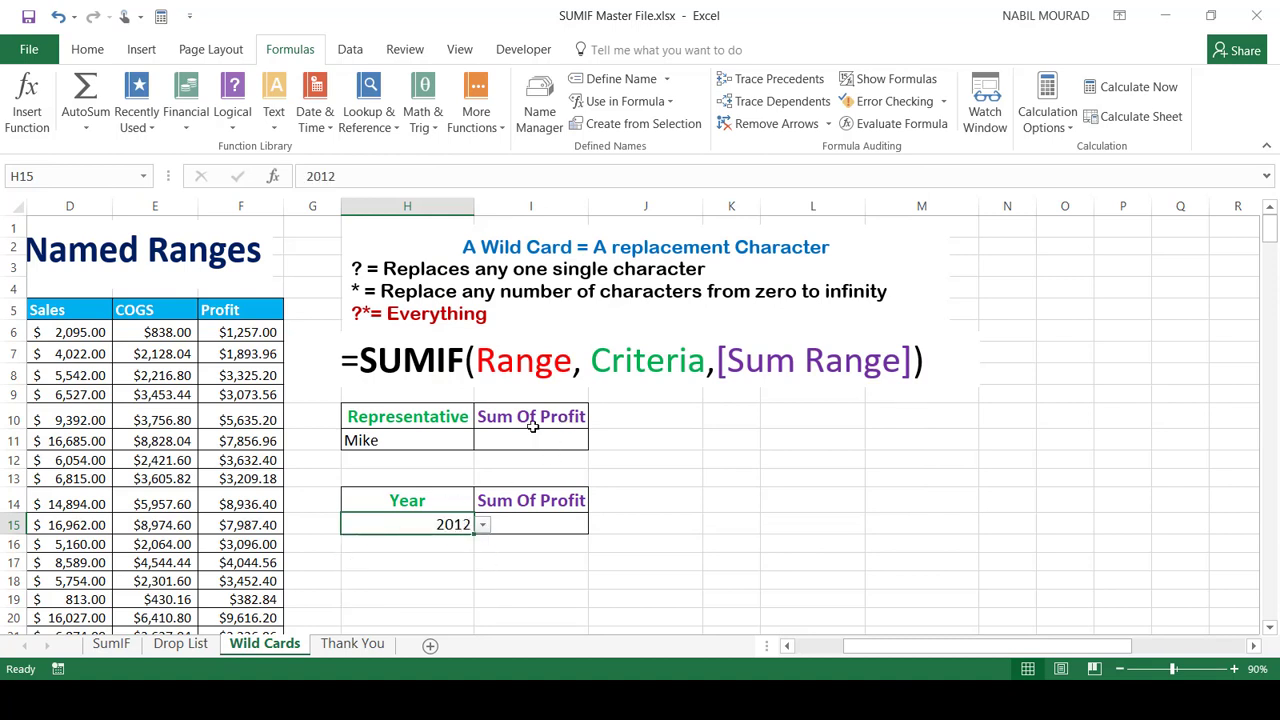
Step: Enter =SUMIF(Representative,H11,Profit) in I11 to total the profit of the chosen representative
{"action": "left_click", "coordinate": [515, 438]}
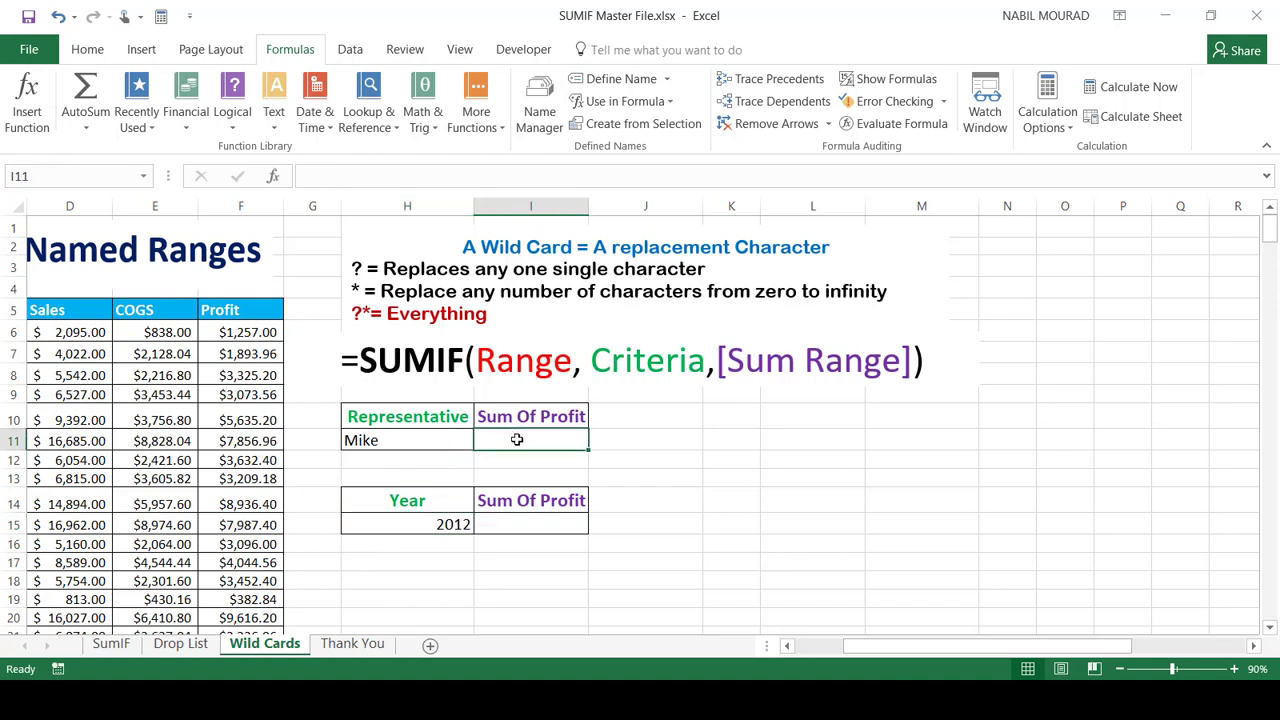
{"action": "type", "text": "=sumi"}
{"action": "key", "text": "Tab"}
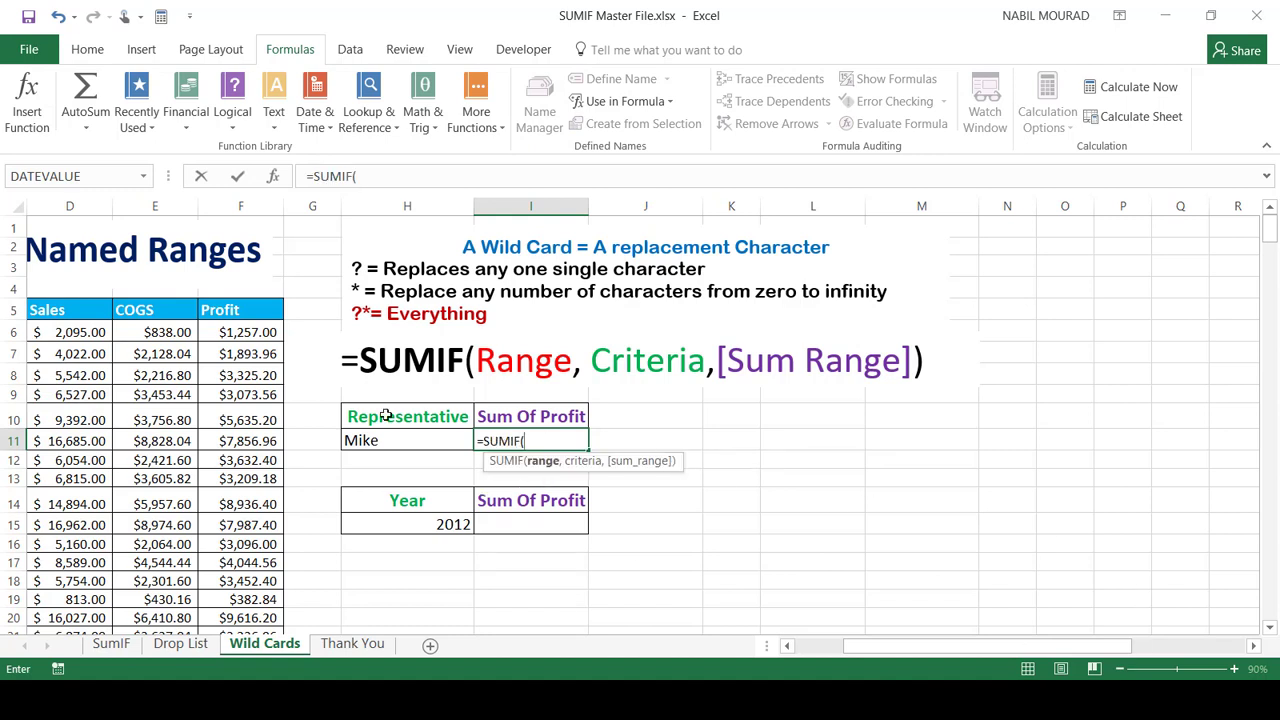
{"action": "type", "text": "re"}
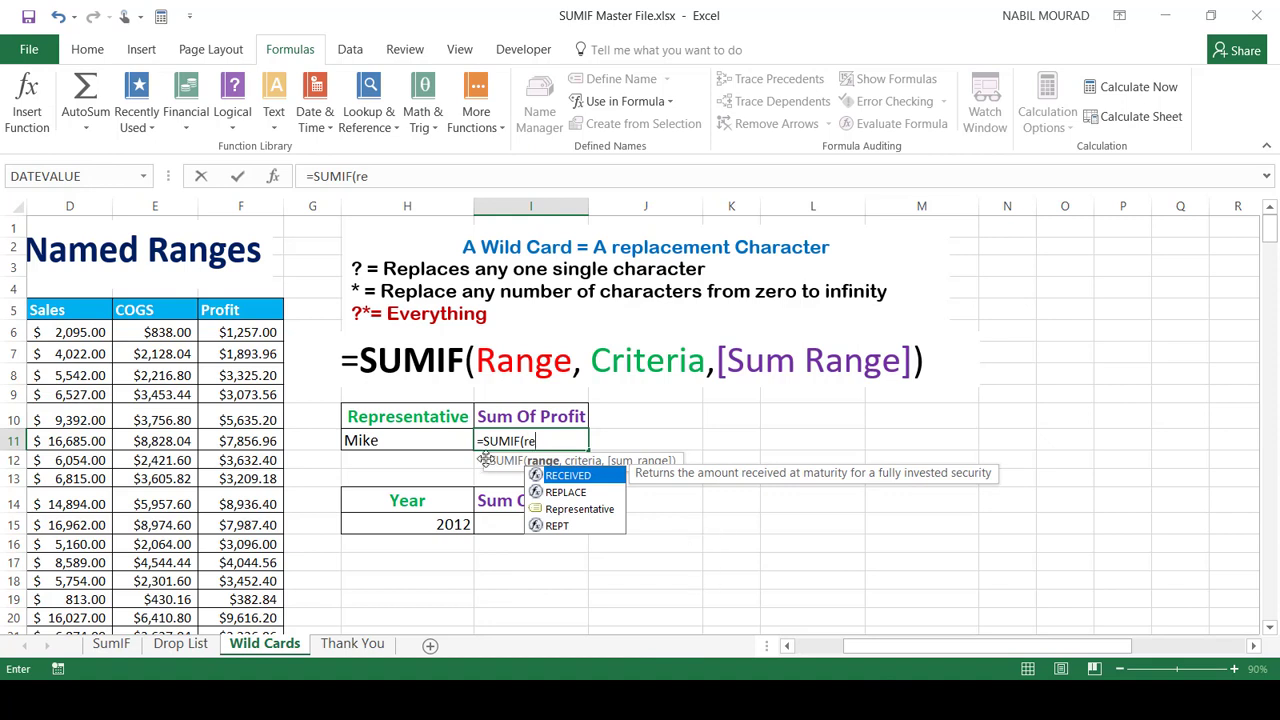
{"action": "double_click", "coordinate": [578, 509]}
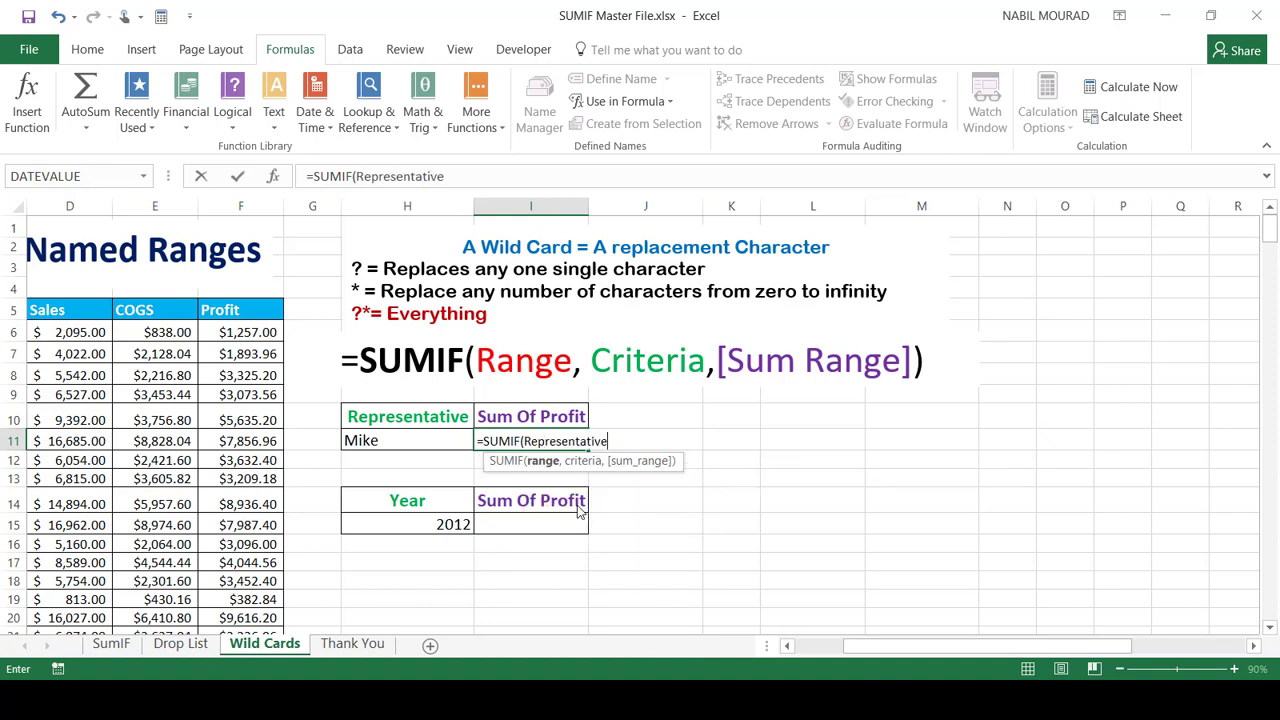
{"action": "type", "text": ","}
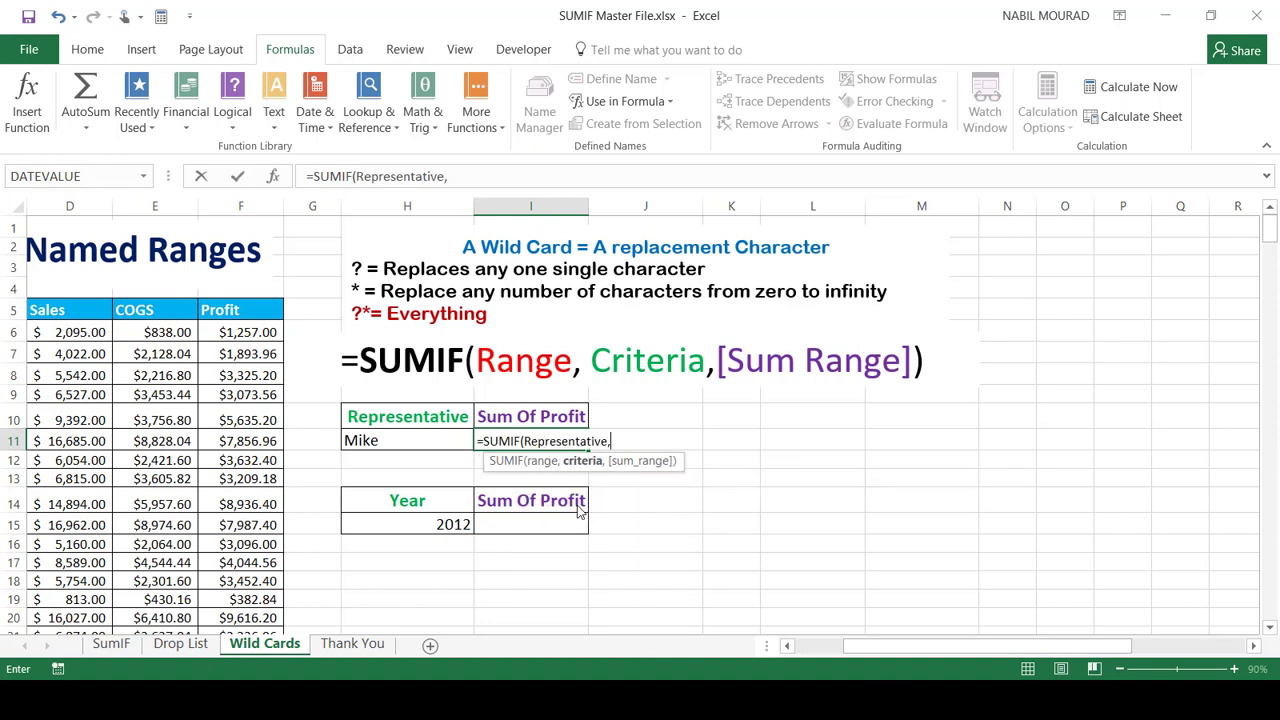
{"action": "left_click", "coordinate": [445, 436]}
{"action": "type", "text": ","}
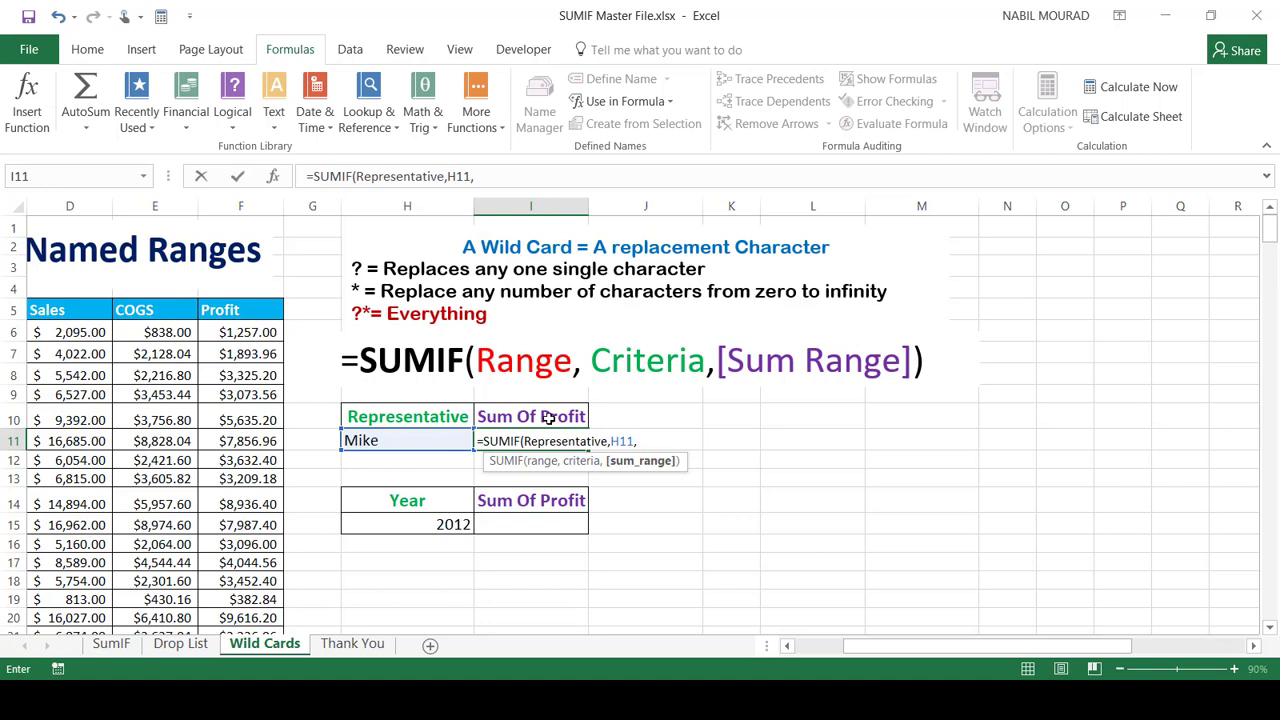
{"action": "type", "text": "p"}
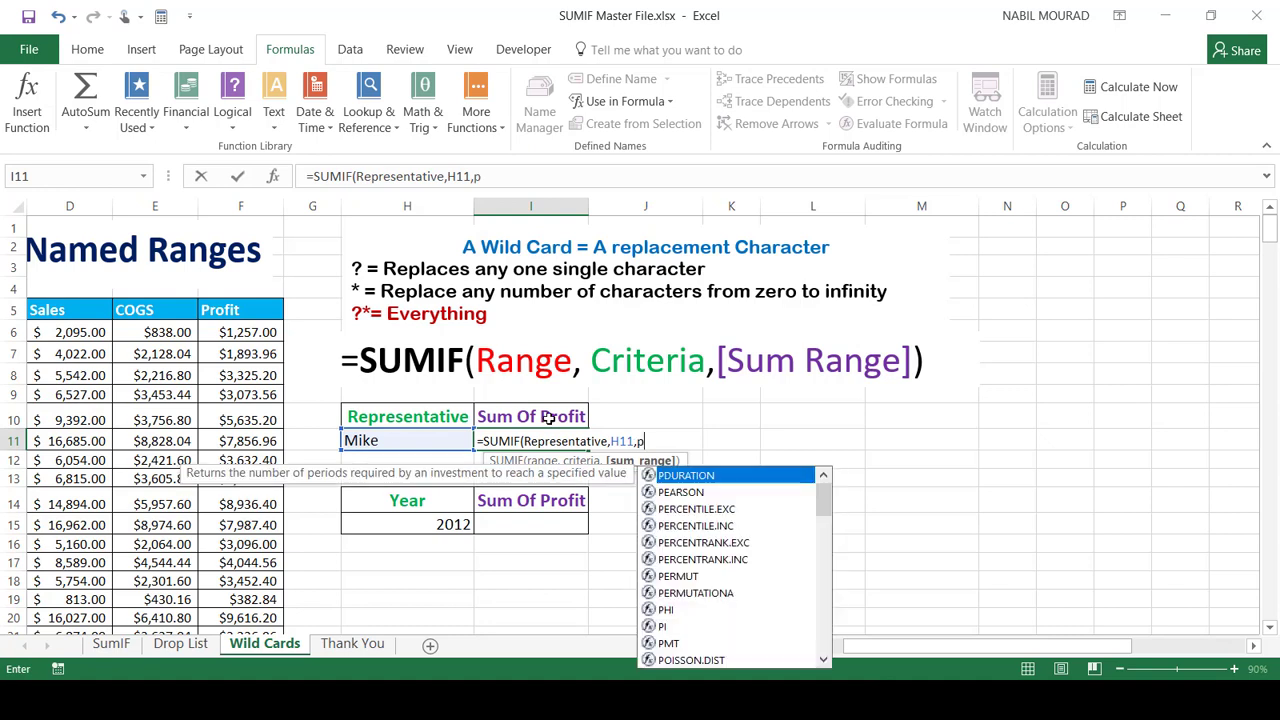
{"action": "type", "text": "r"}
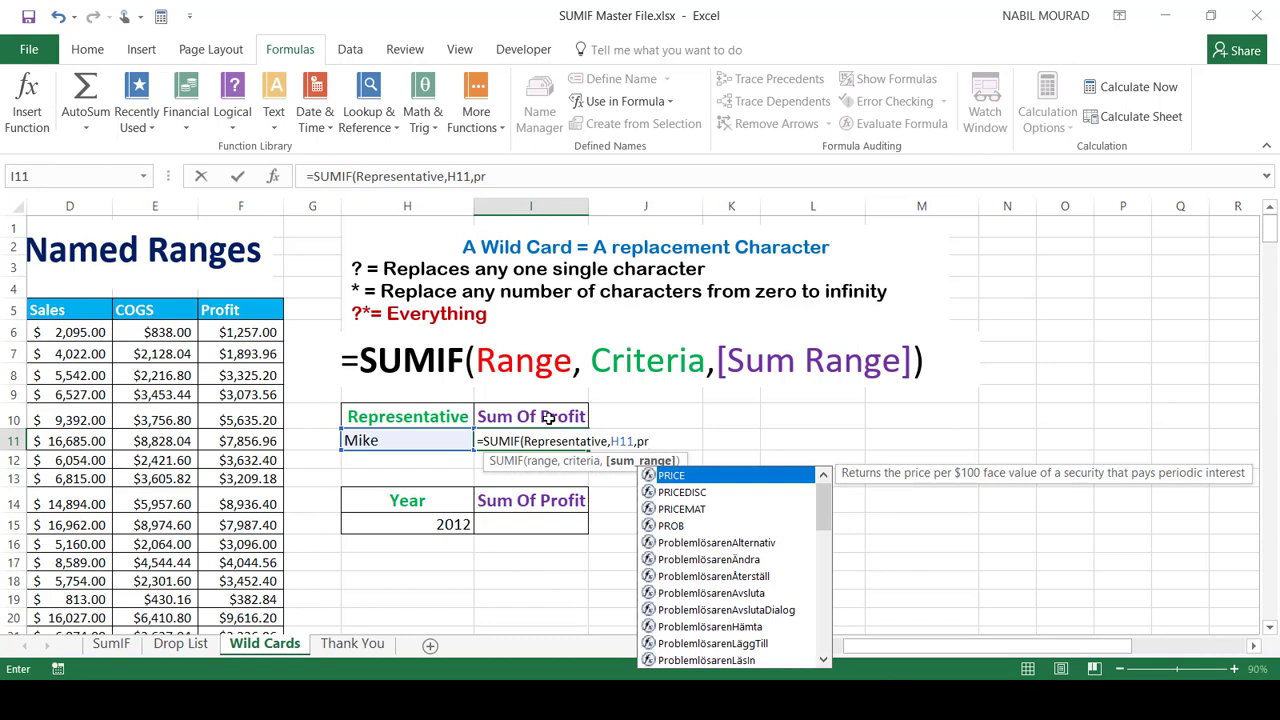
{"action": "type", "text": "o"}
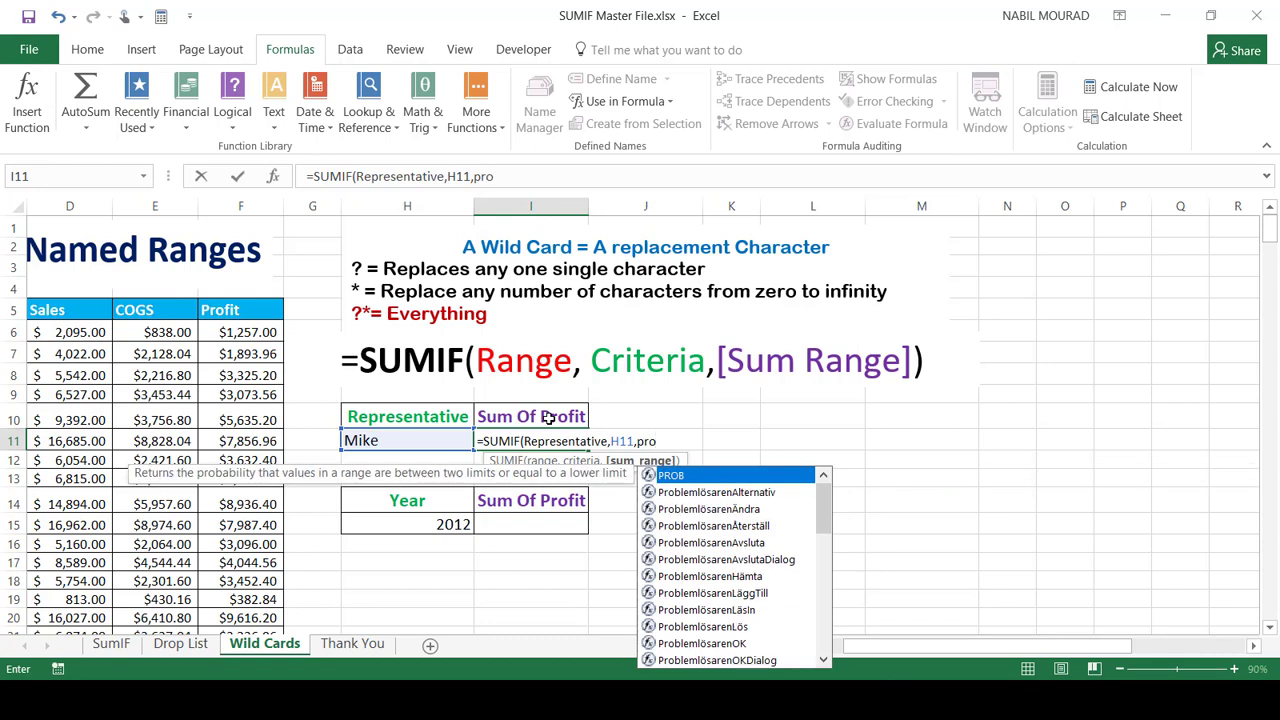
{"action": "type", "text": "f"}
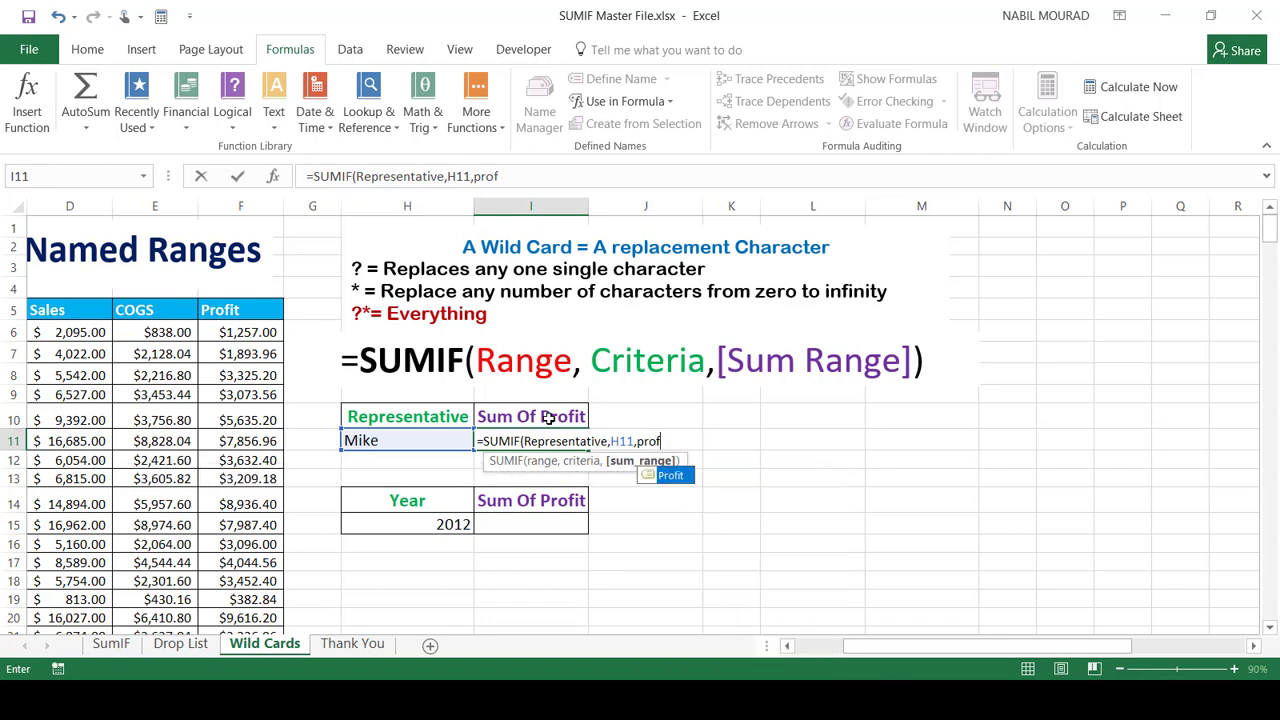
{"action": "key", "text": "Tab"}
{"action": "type", "text": ")"}
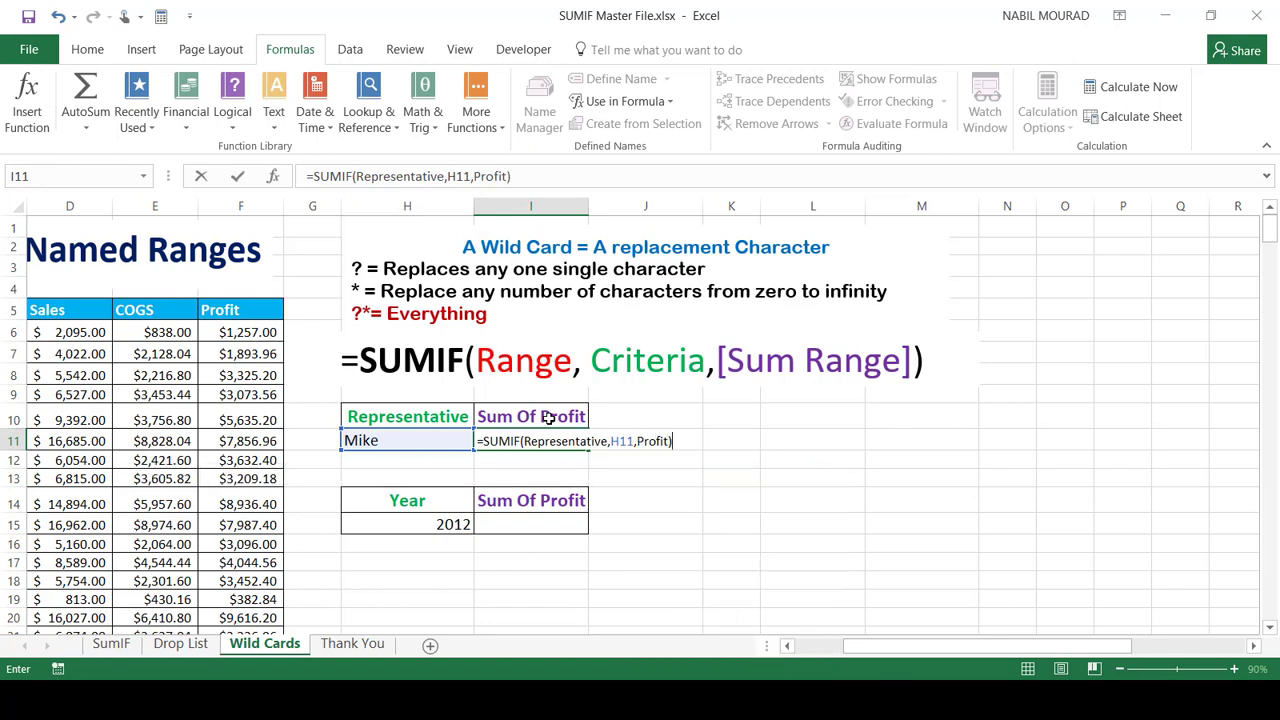
{"action": "key", "text": "Return"}
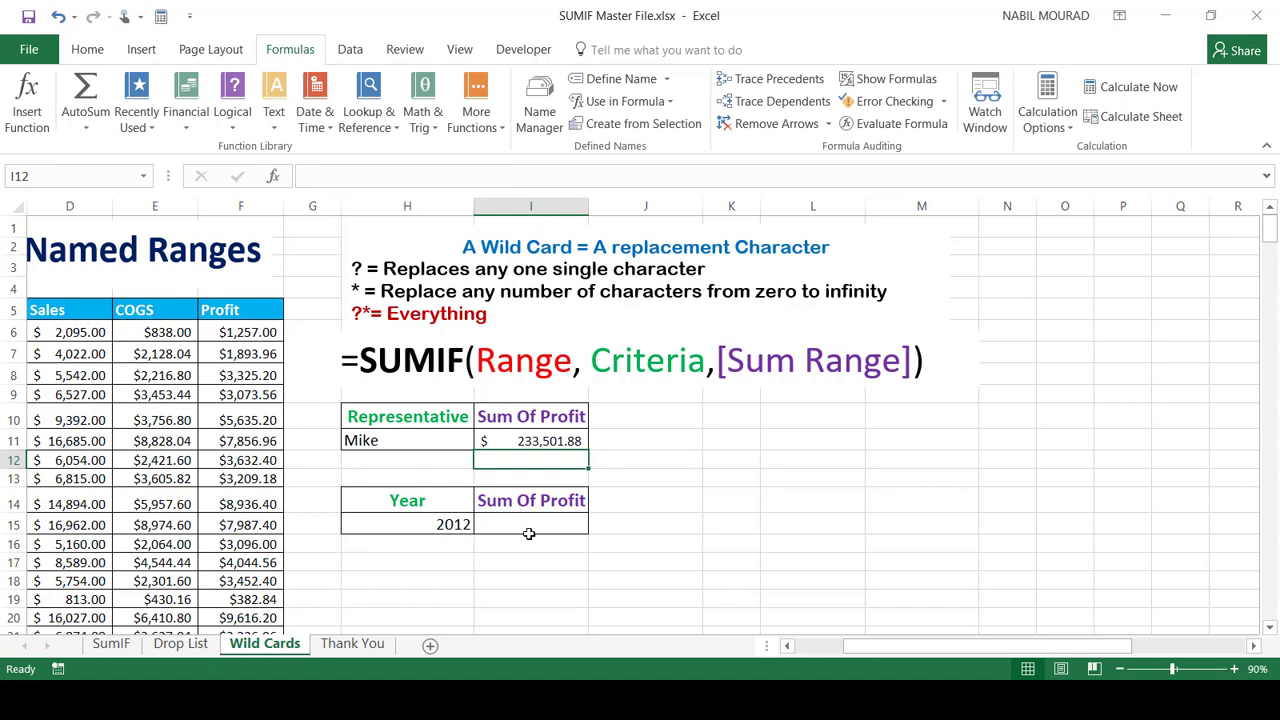
Step: Enter =SUMIF(Year,H15,Profit) in I15 to total the profit of the chosen year
{"action": "left_click", "coordinate": [529, 526]}
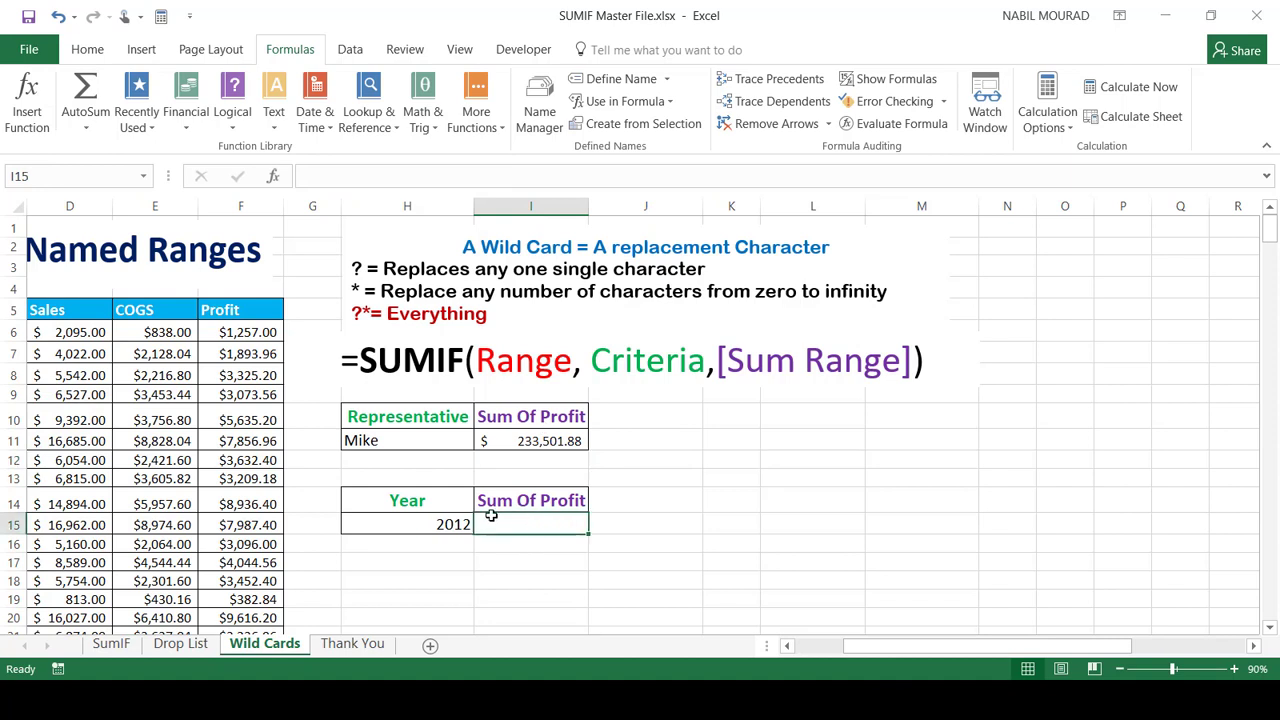
{"action": "type", "text": "="}
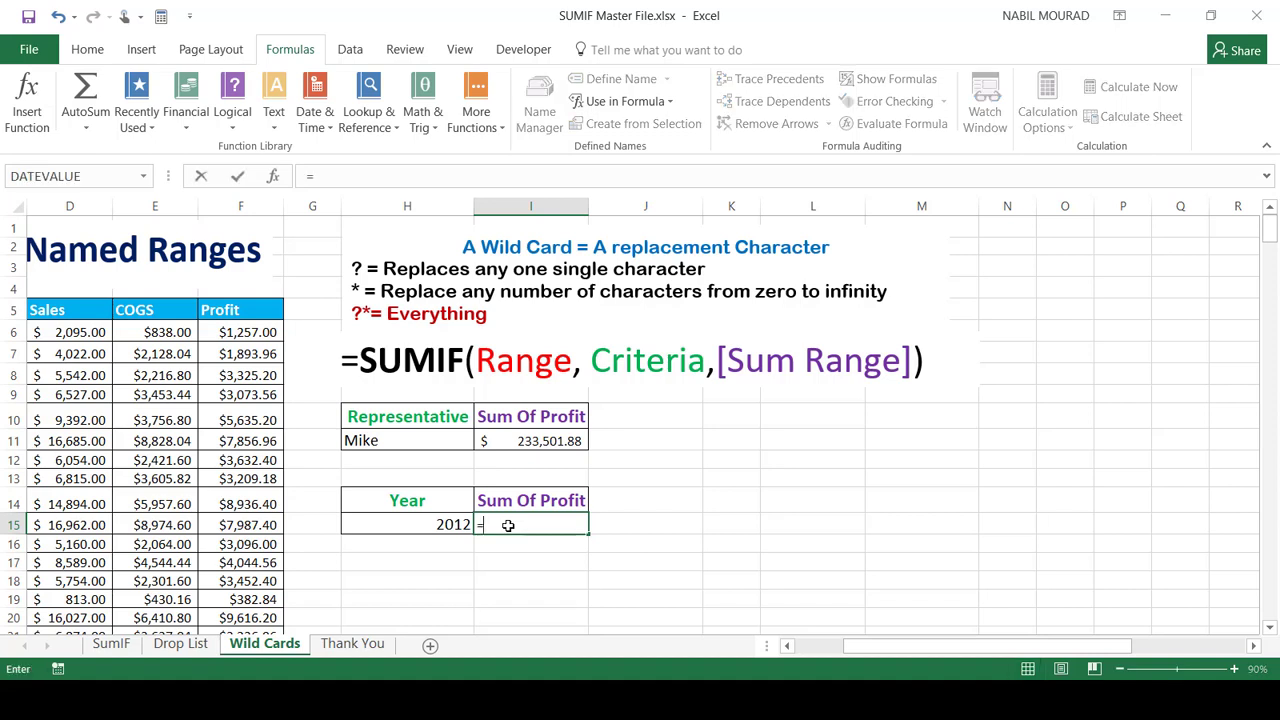
{"action": "type", "text": "sumif"}
{"action": "key", "text": "Tab"}
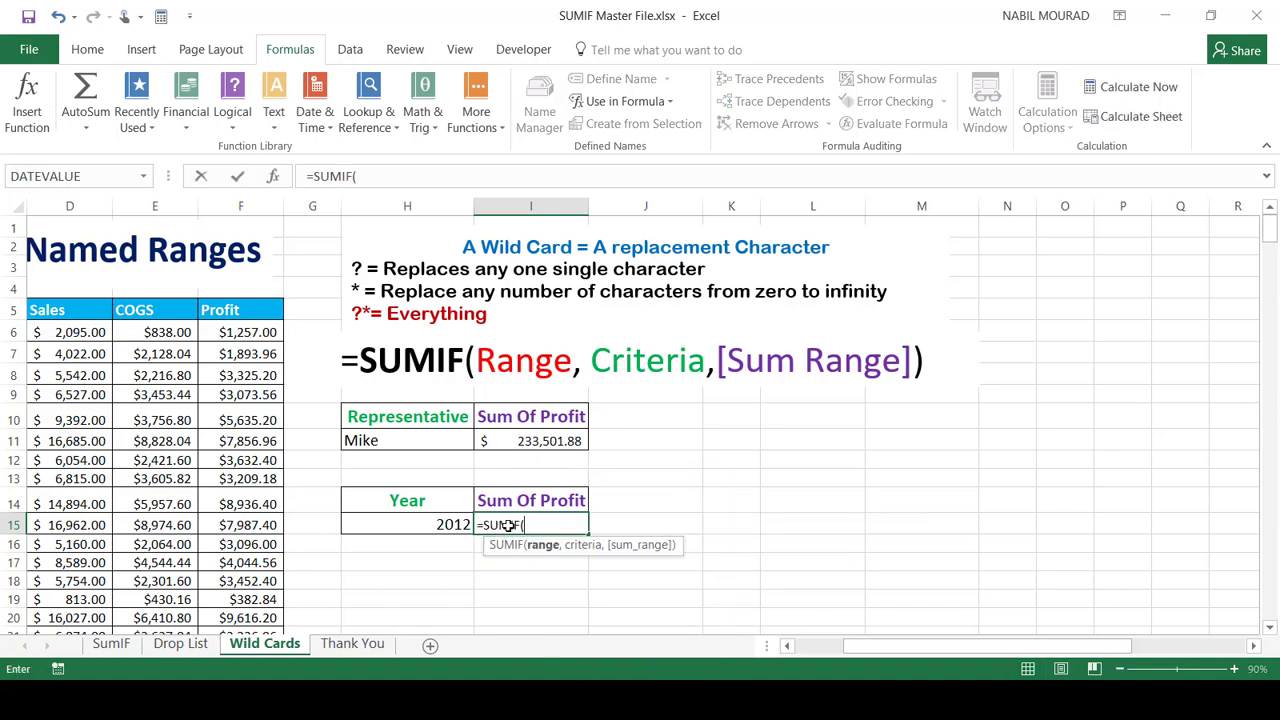
{"action": "type", "text": "ye"}
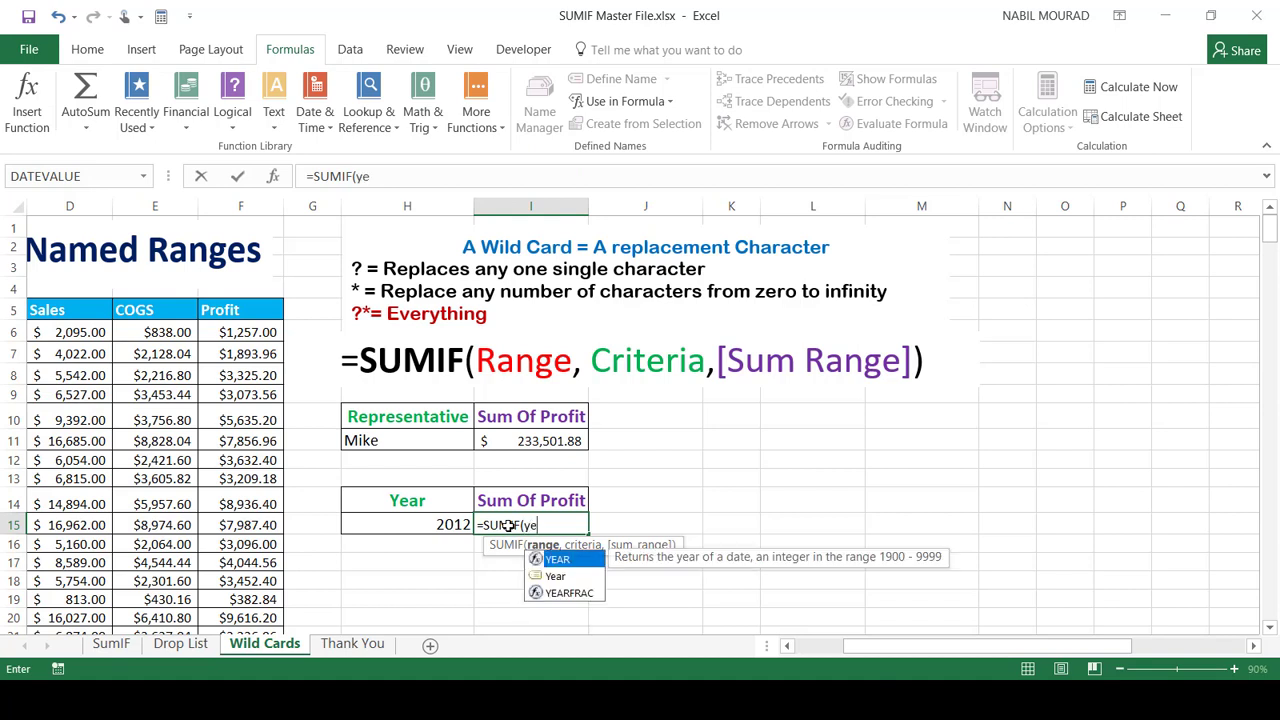
{"action": "left_click", "coordinate": [559, 582]}
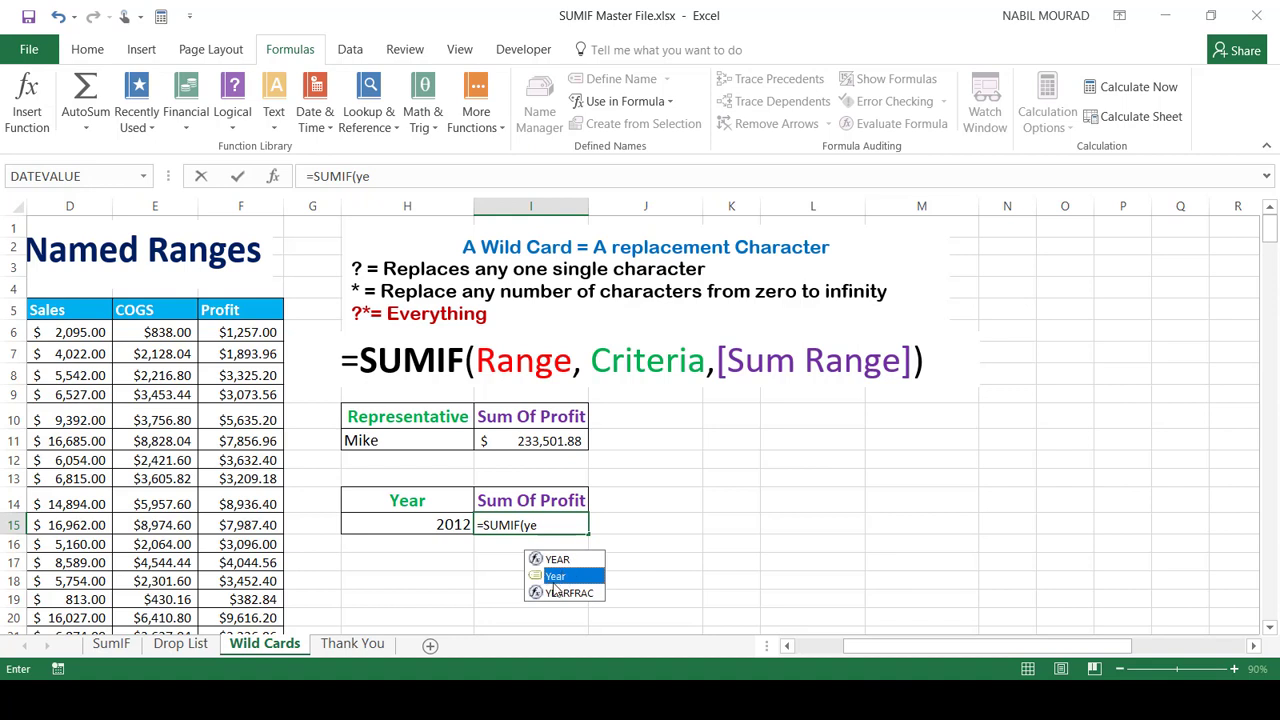
{"action": "key", "text": "Tab"}
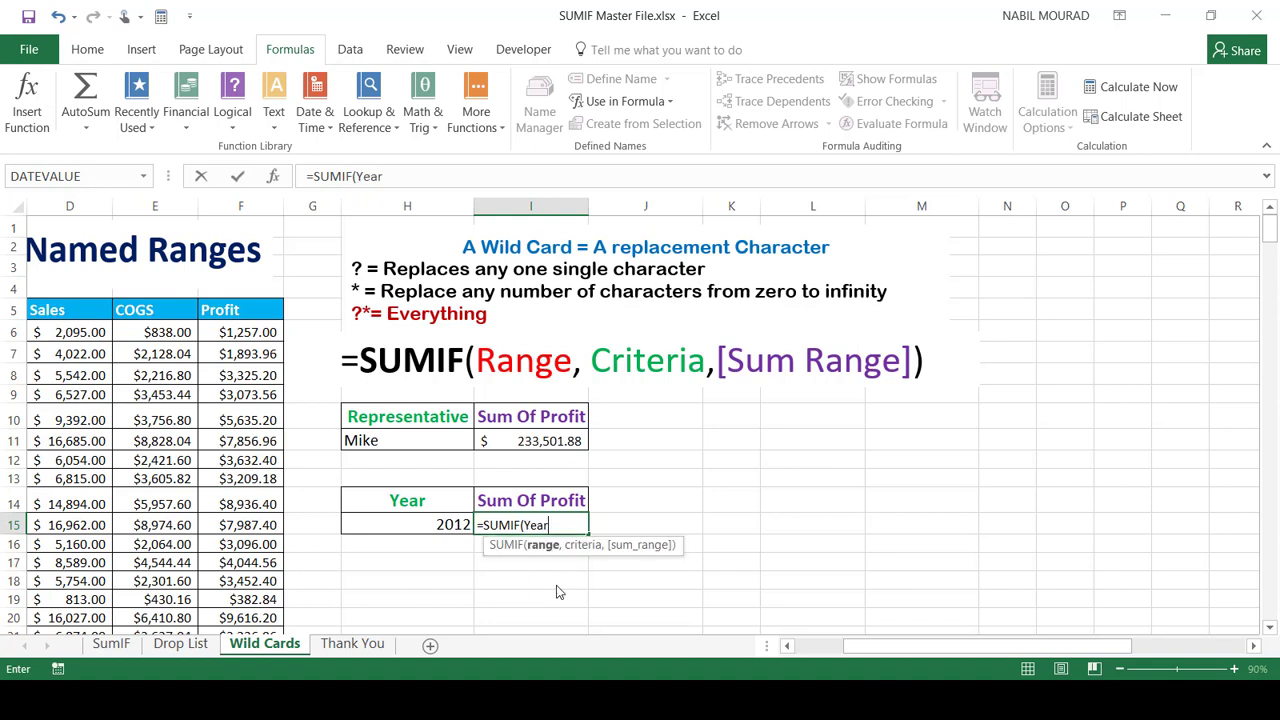
{"action": "type", "text": ","}
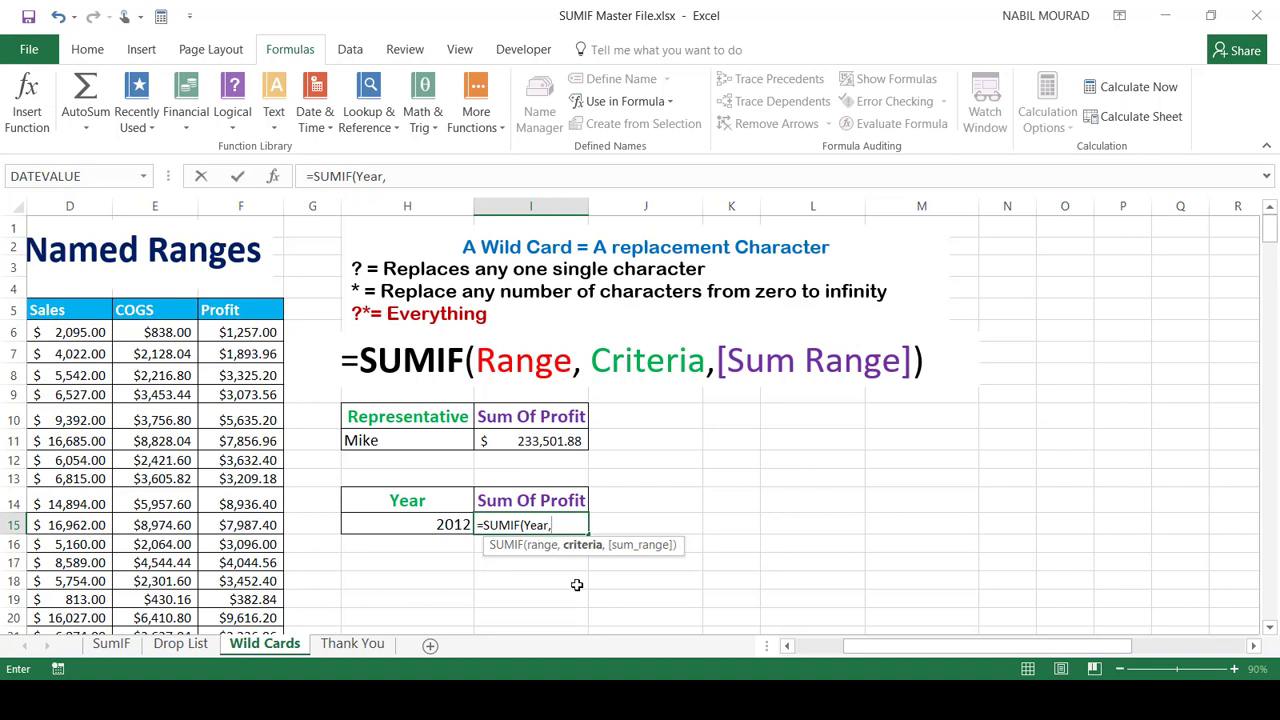
{"action": "left_click", "coordinate": [441, 525]}
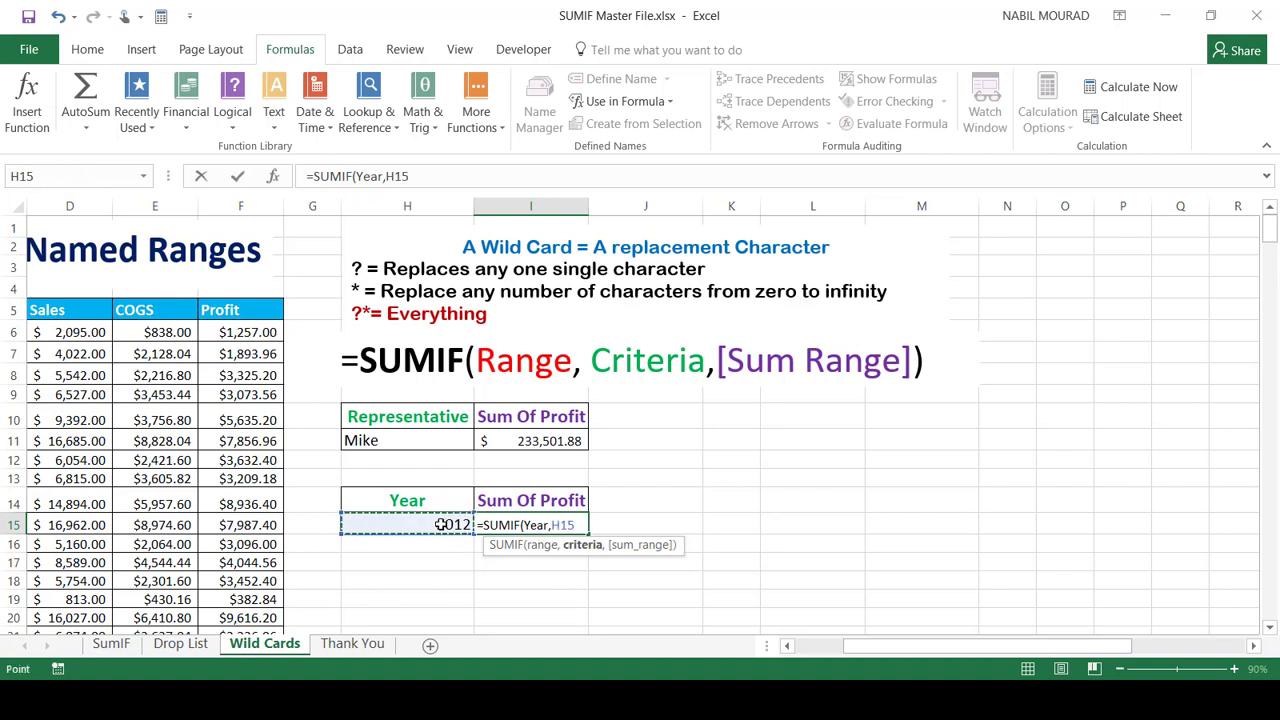
{"action": "type", "text": ","}
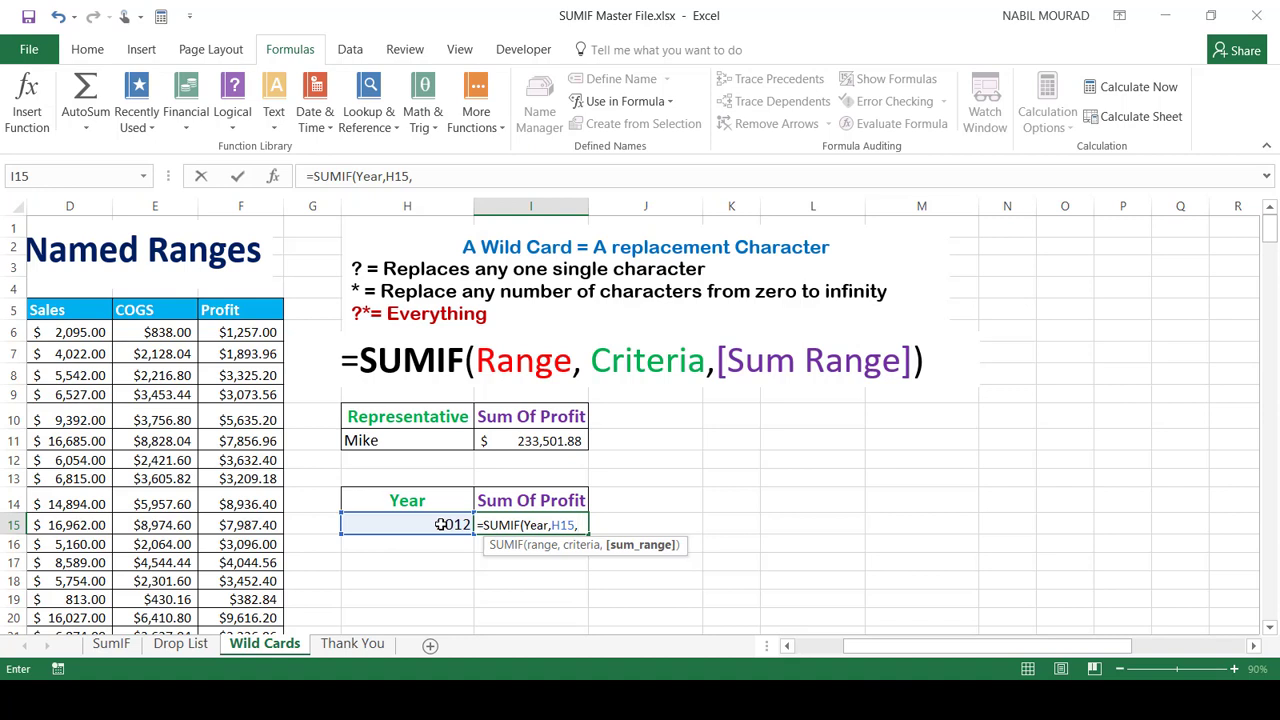
{"action": "type", "text": "prof"}
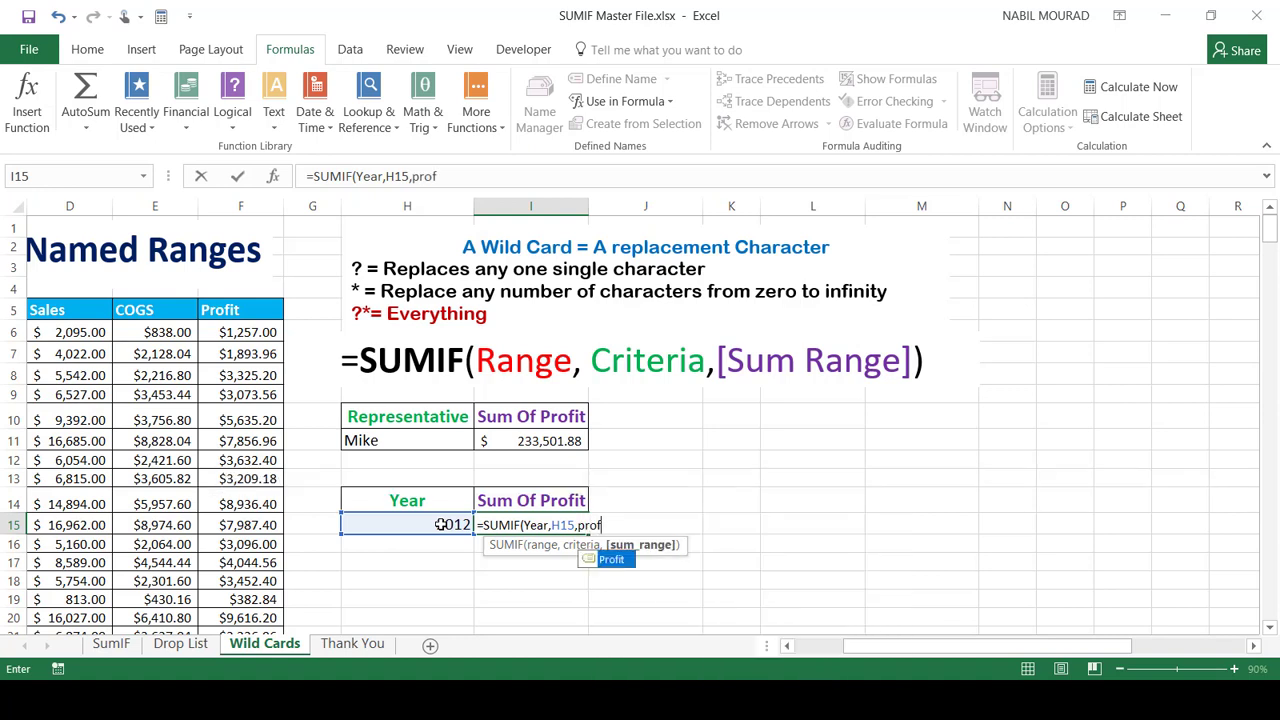
{"action": "key", "text": "Tab"}
{"action": "type", "text": ")"}
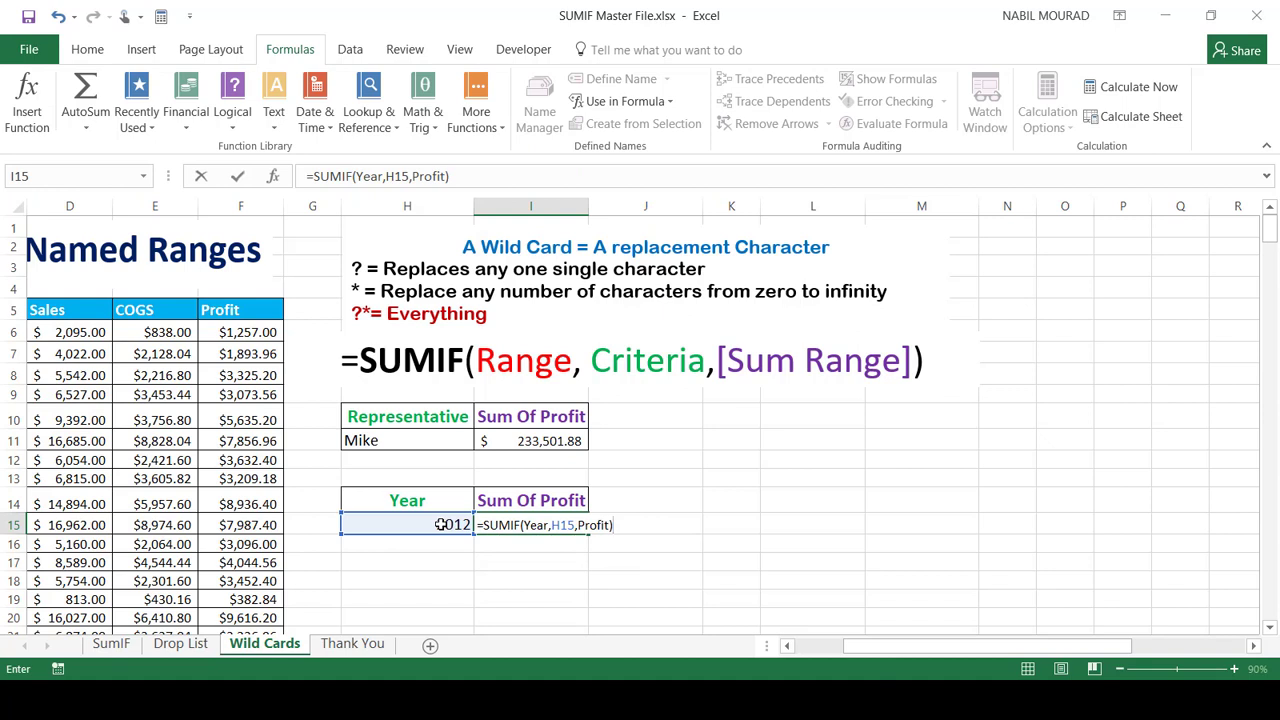
{"action": "key", "text": "Return"}
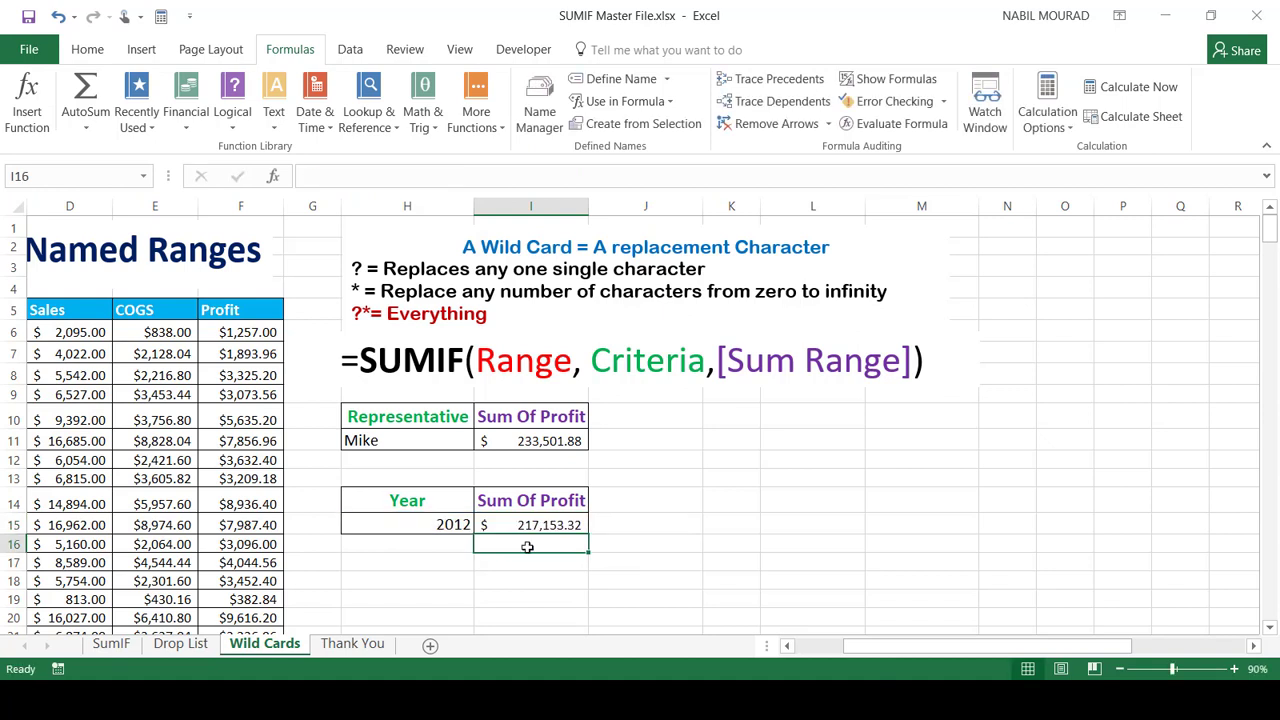
Step: Choose 2013 from the drop-down list in Year cell H15 to total that year's profit
{"action": "left_click", "coordinate": [450, 525]}
{"action": "left_click", "coordinate": [482, 526]}
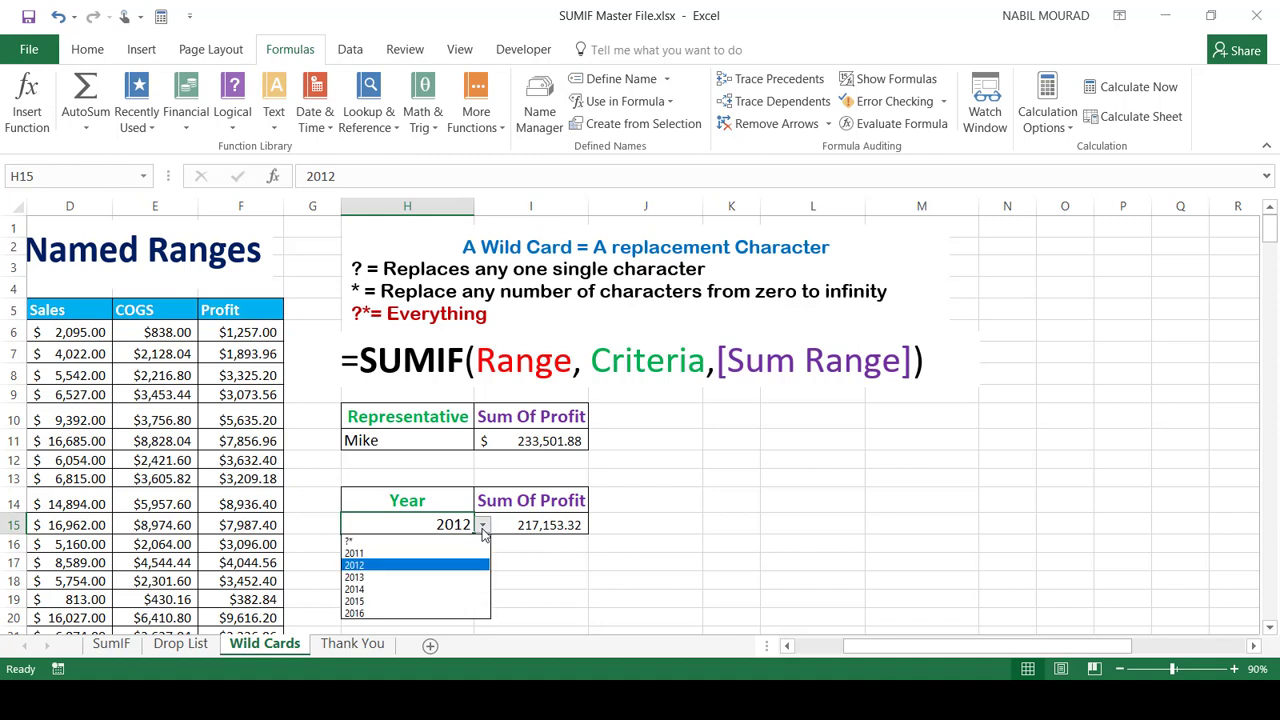
{"action": "left_click", "coordinate": [390, 577]}
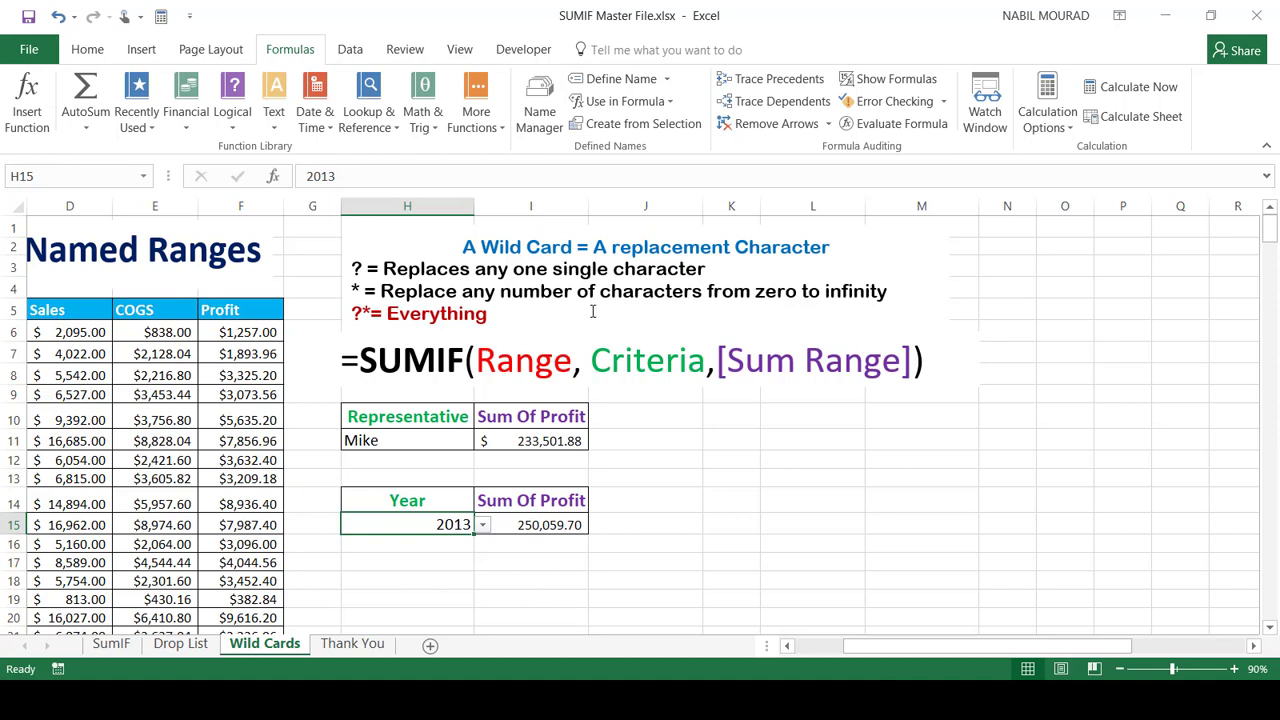
Step: Choose the wildcard ?* from the drop-down list in Representative cell H11 to total profit for all representatives
{"action": "left_click", "coordinate": [425, 440]}
{"action": "left_click", "coordinate": [483, 442]}
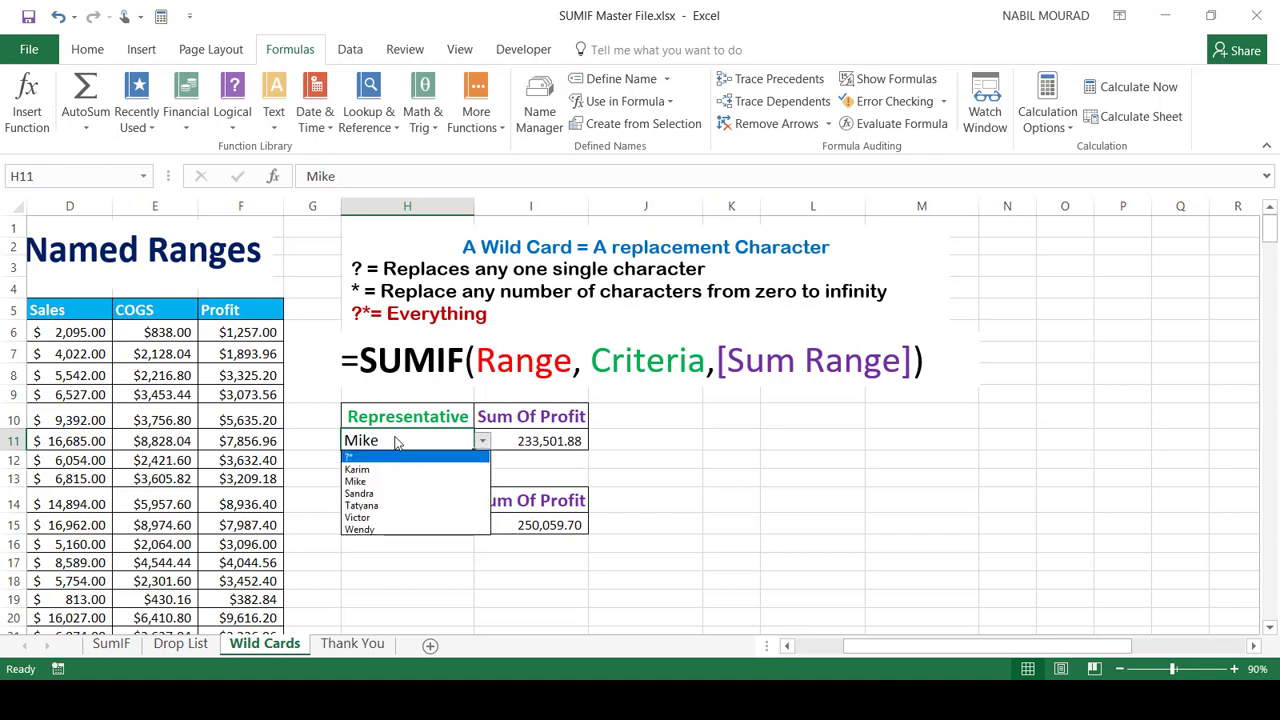
{"action": "left_click", "coordinate": [393, 460]}
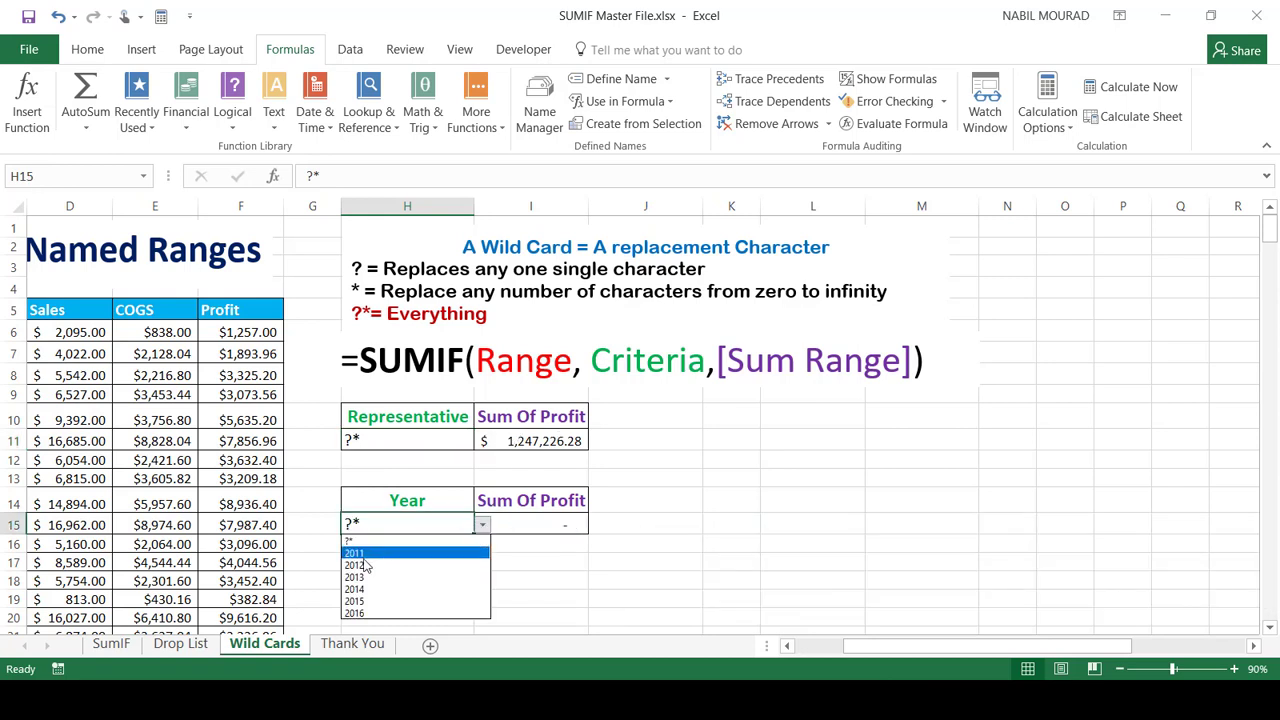
Step: Test Year cell H15 with 2012 and finish with the wildcard ?* chosen from its drop-down list
{"action": "left_click", "coordinate": [365, 565]}
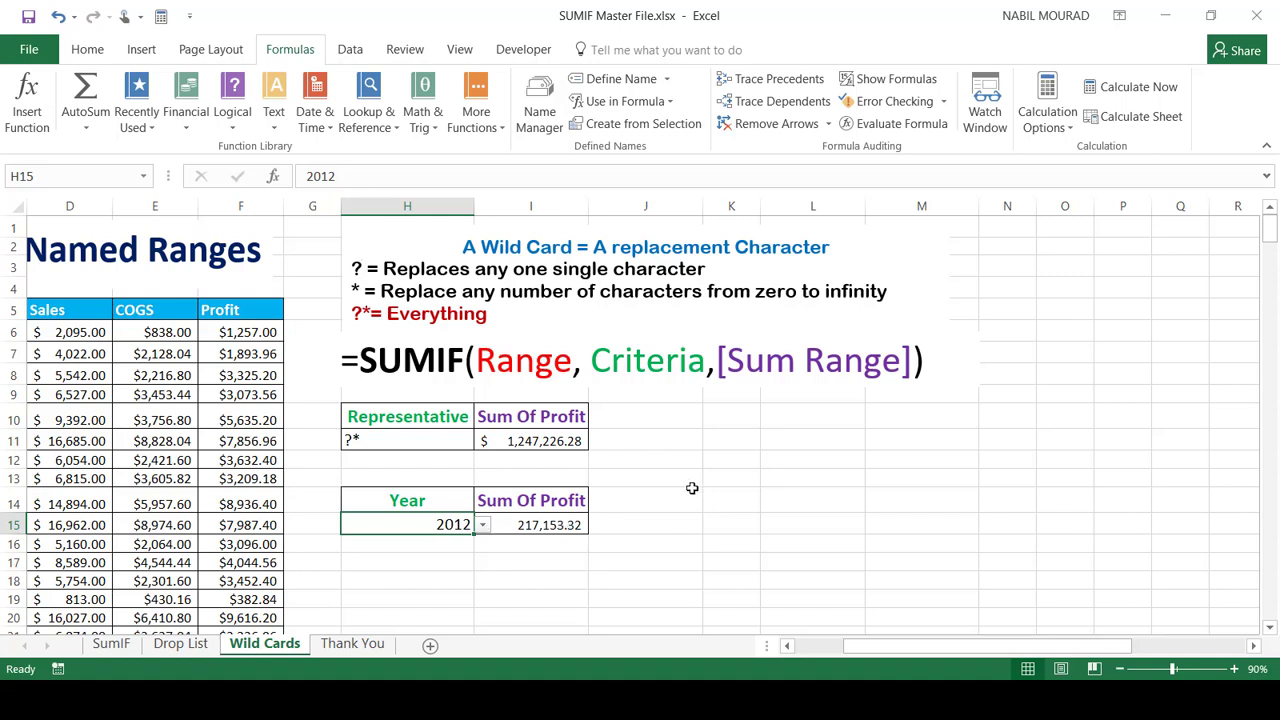
{"action": "left_click", "coordinate": [483, 526]}
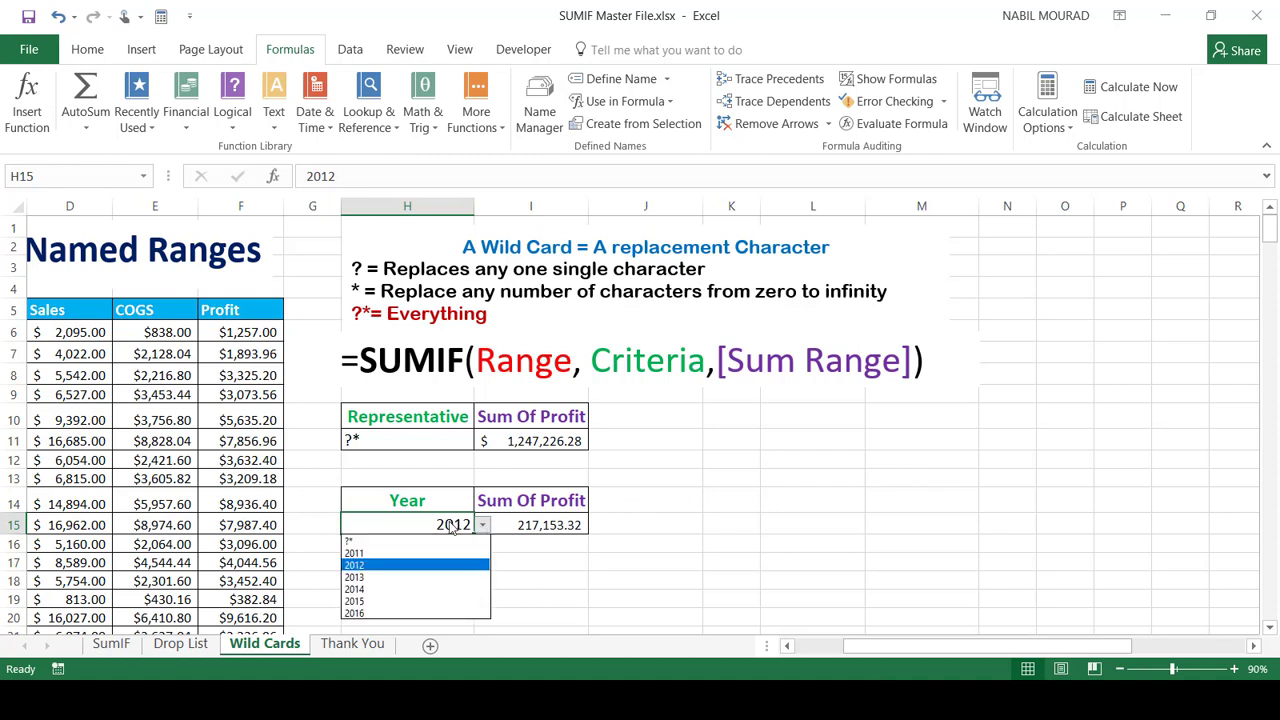
{"action": "left_click", "coordinate": [373, 542]}
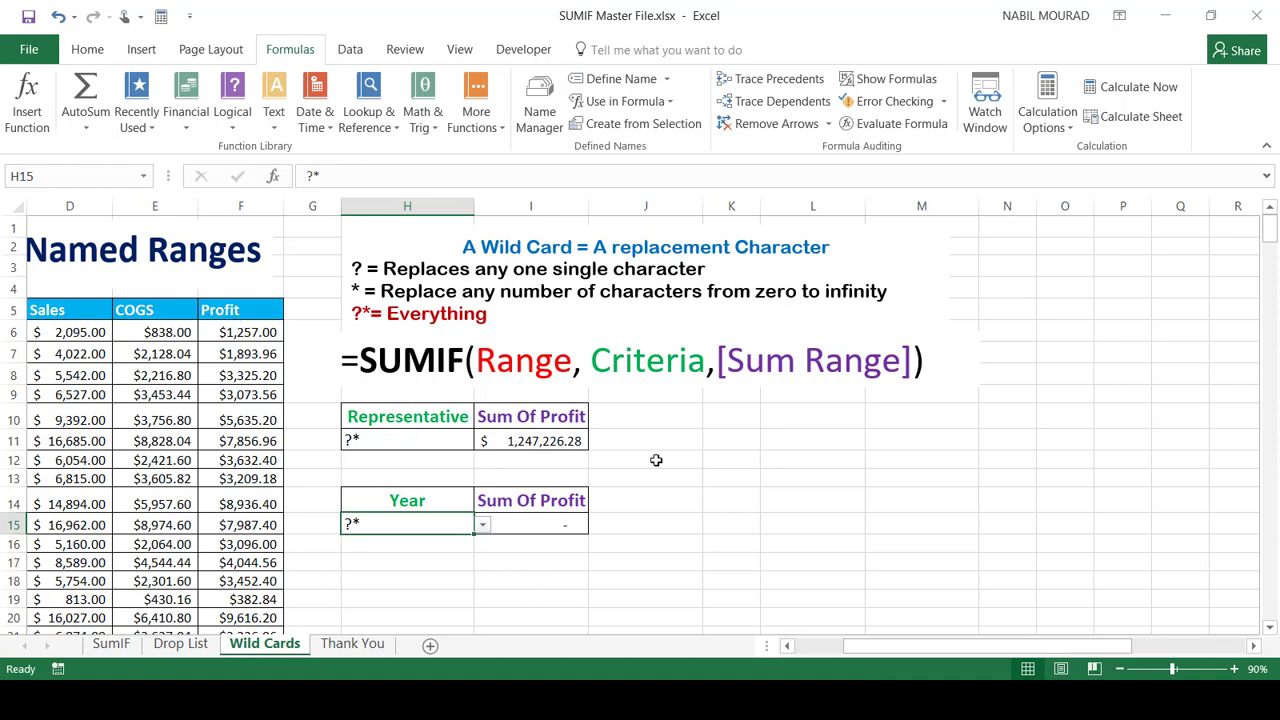
Step: Enter =SUM($F$6:$F$315) in L11 to total the whole Profit column as a cross-check
{"action": "left_click", "coordinate": [784, 438]}
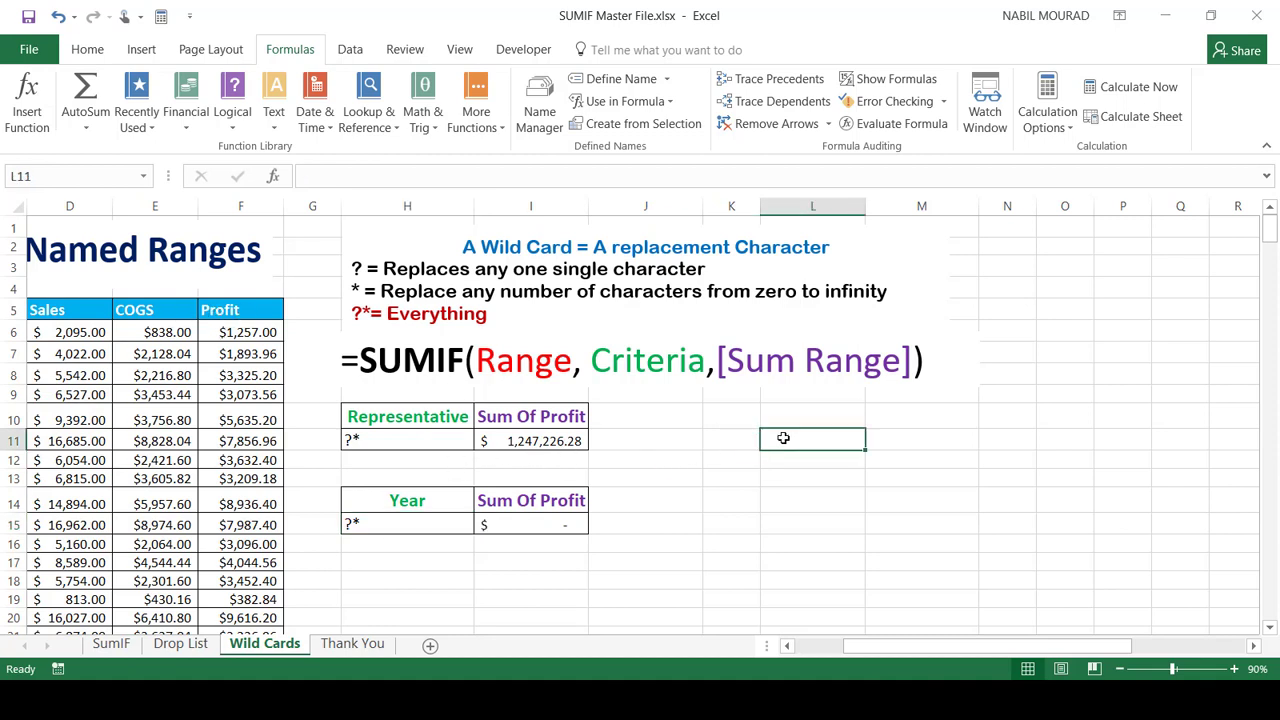
{"action": "type", "text": "=sum"}
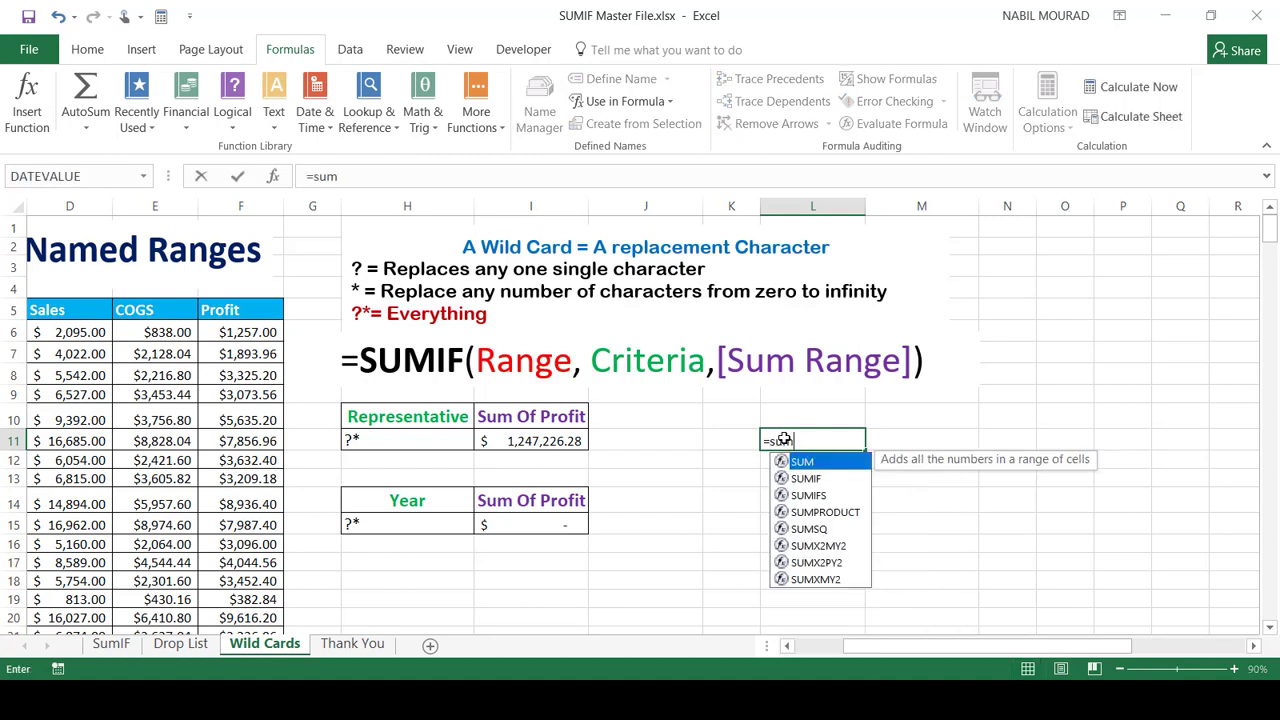
{"action": "key", "text": "Tab"}
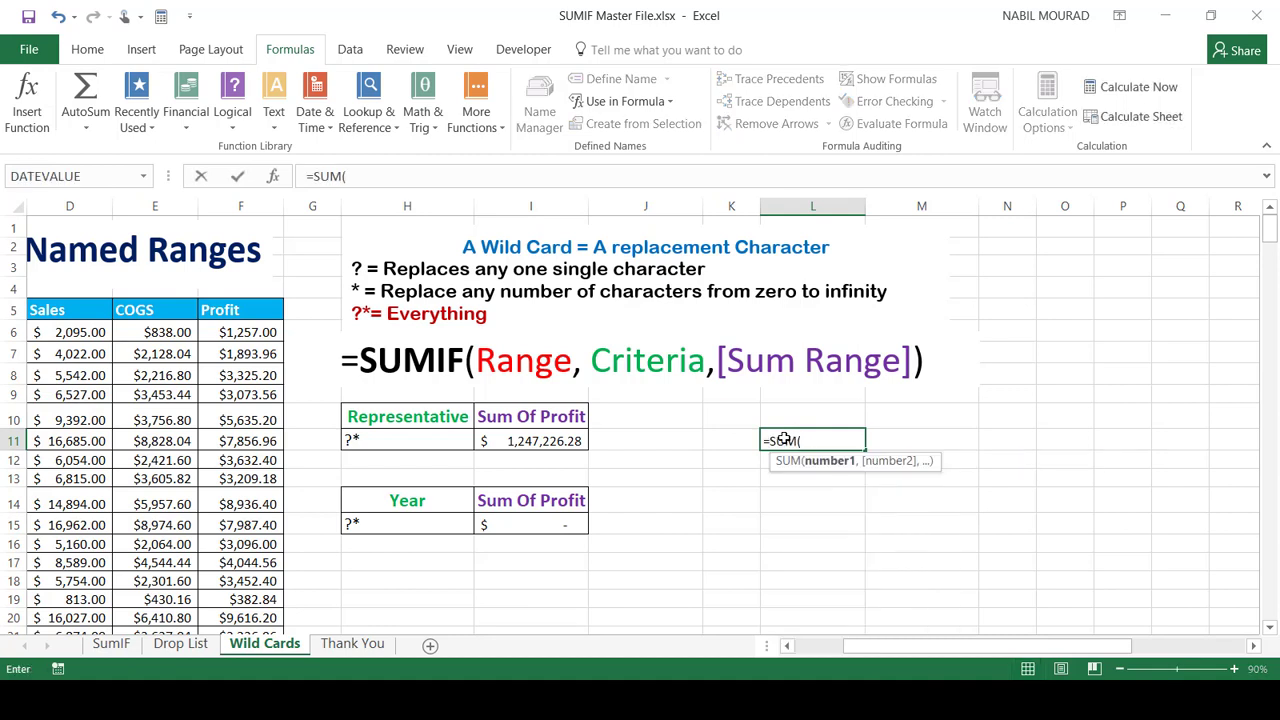
{"action": "left_click", "coordinate": [233, 331]}
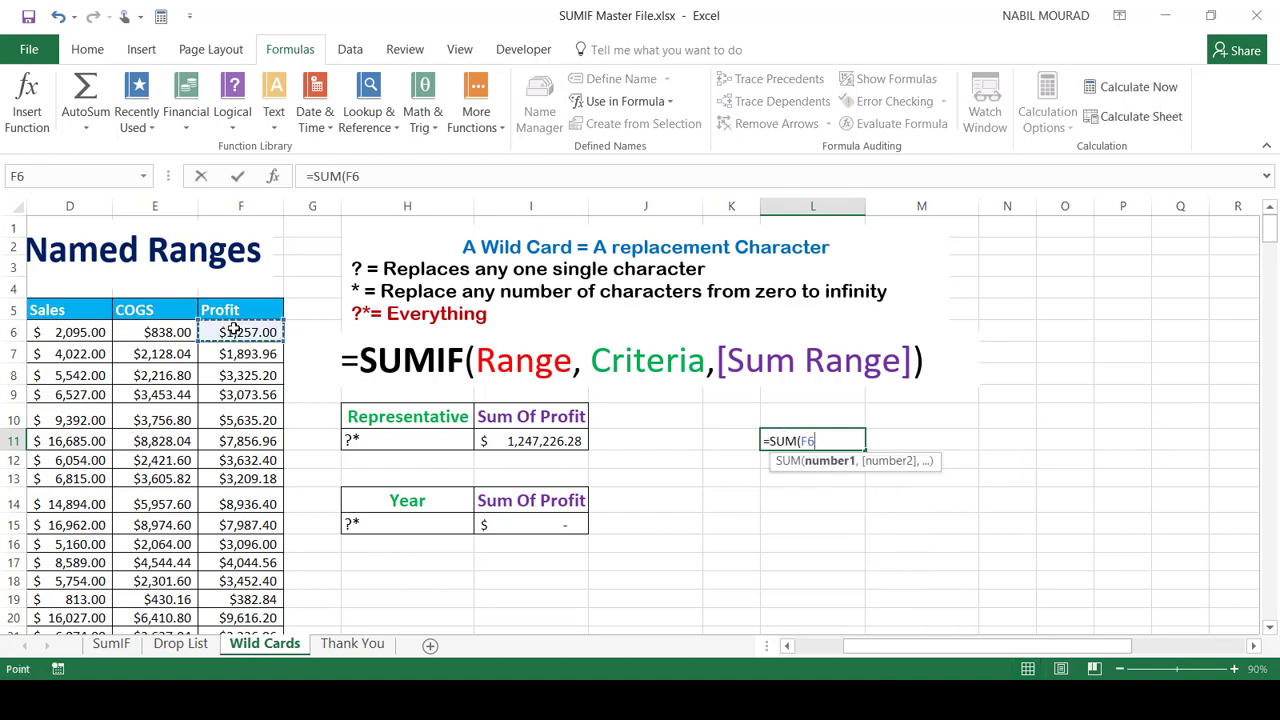
{"action": "key", "text": "ctrl+shift+Down"}
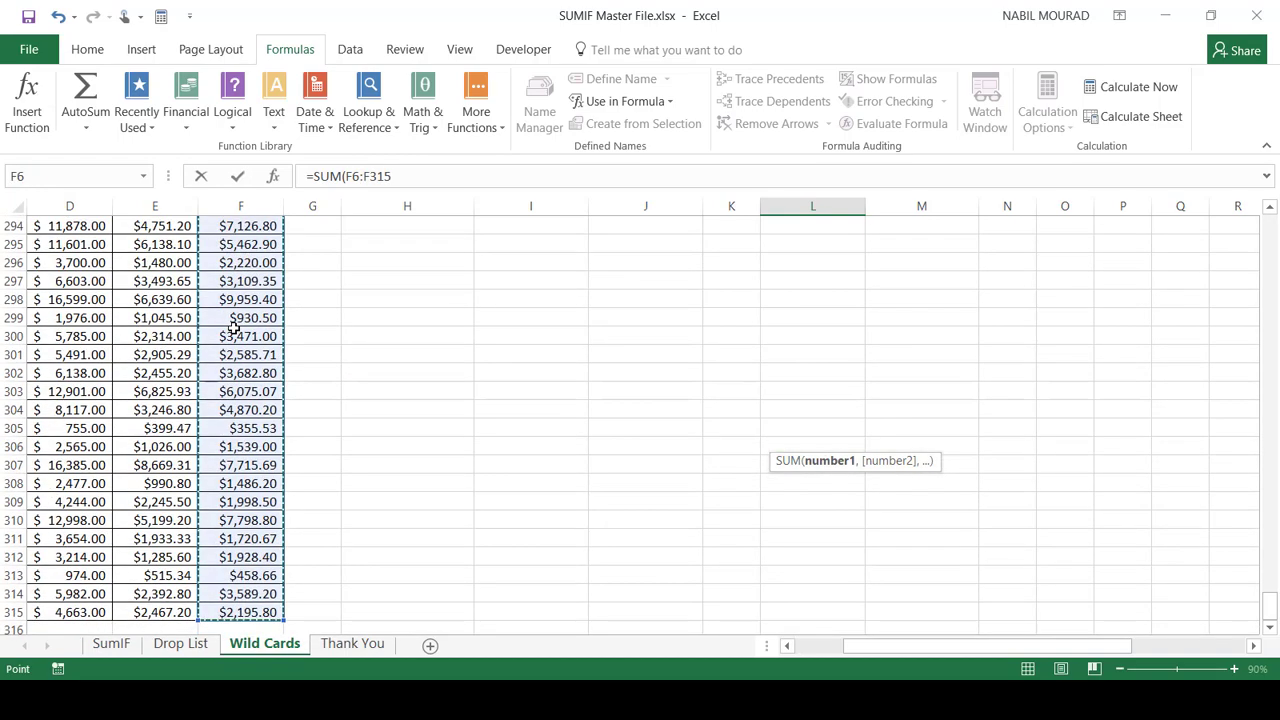
{"action": "key", "text": "F4"}
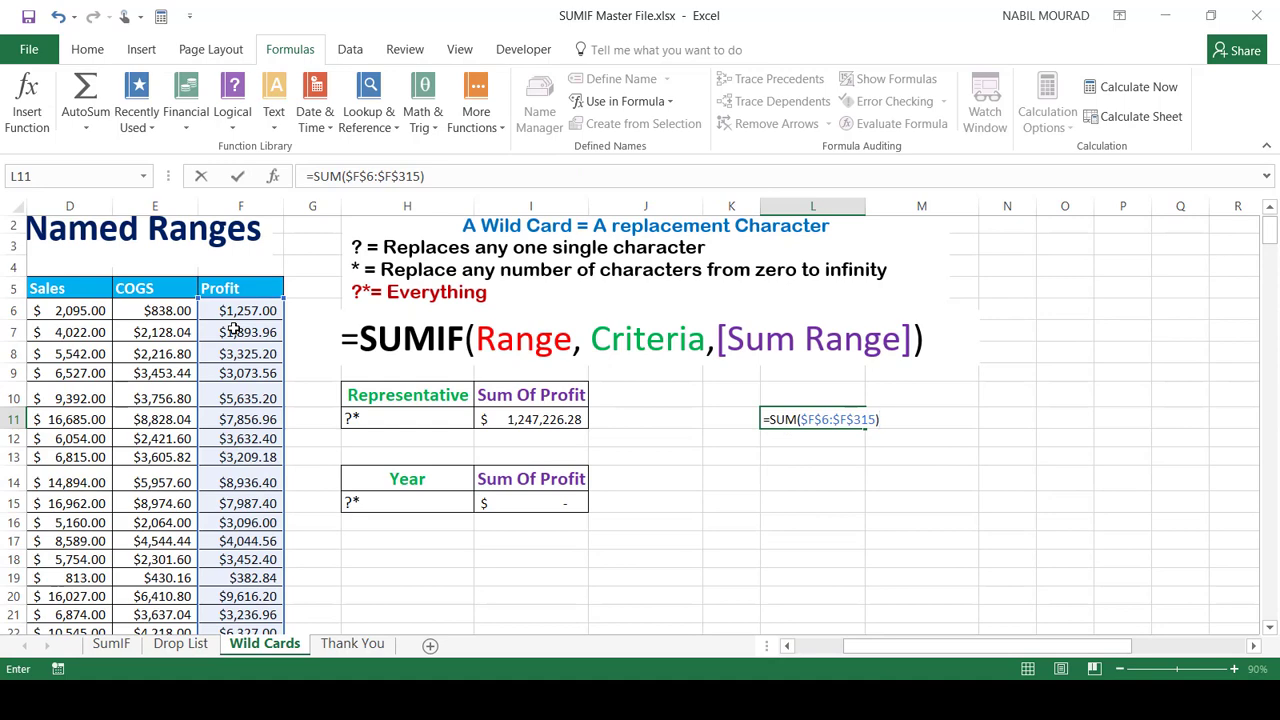
{"action": "key", "text": "Return"}
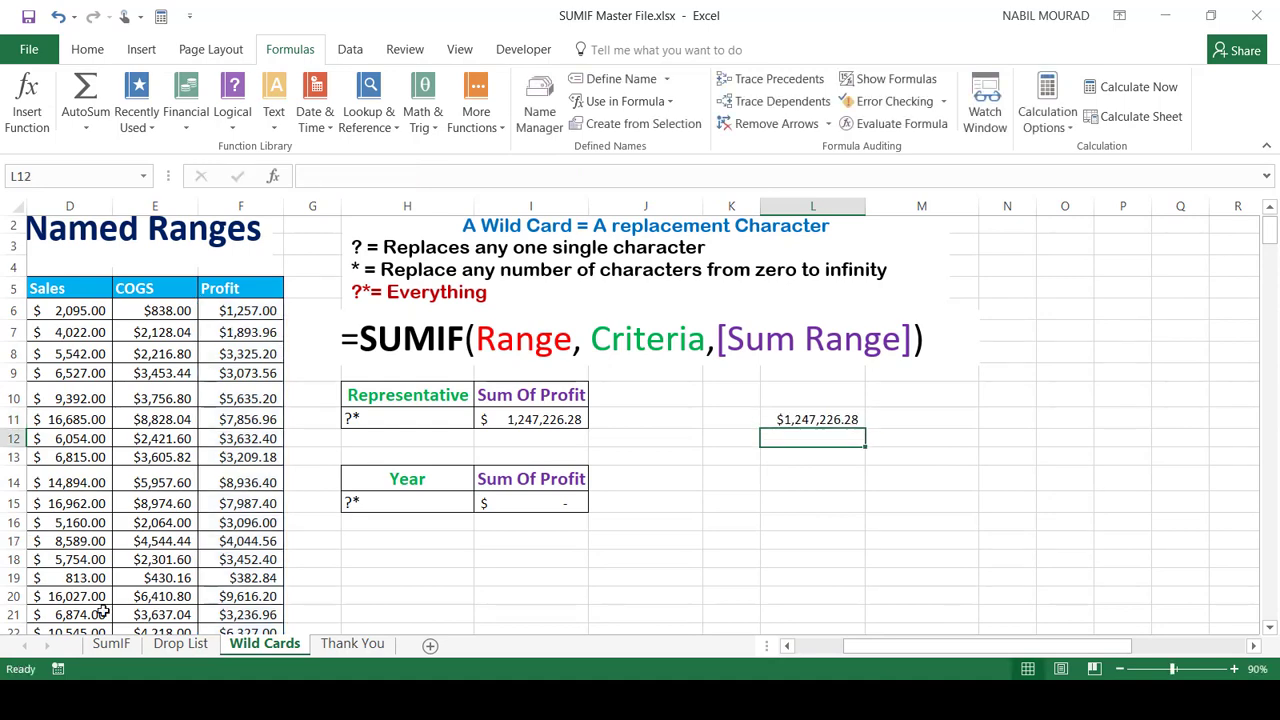
Step: Review the SumIF, Drop List and Wild Cards sheets in turn and finish on the Thank You sheet
{"action": "left_click", "coordinate": [123, 648]}
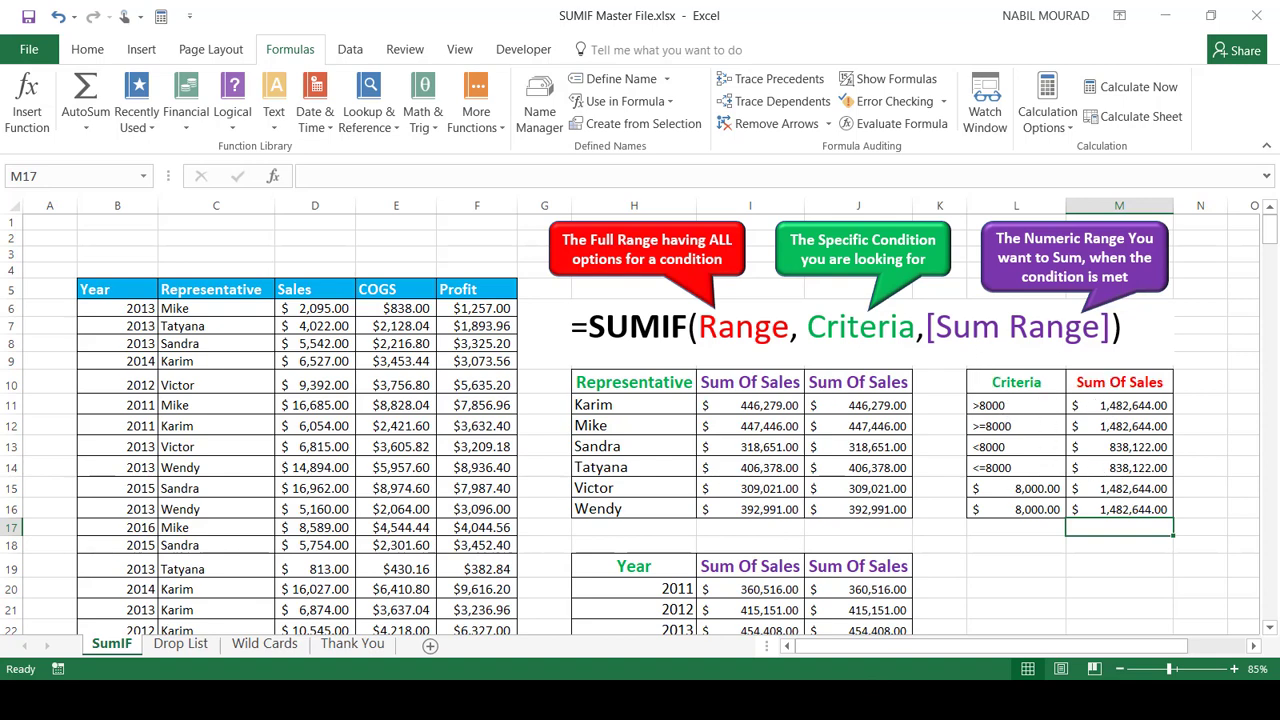
{"action": "left_click", "coordinate": [181, 644]}
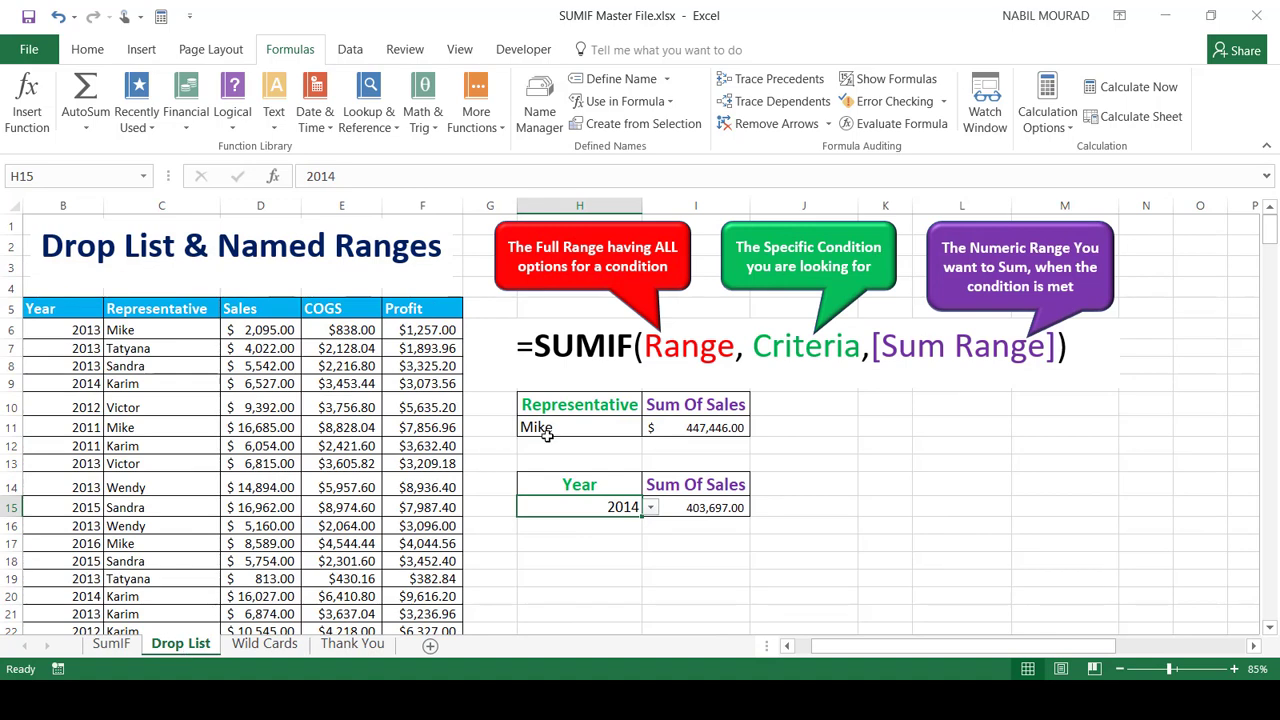
{"action": "left_click", "coordinate": [263, 645]}
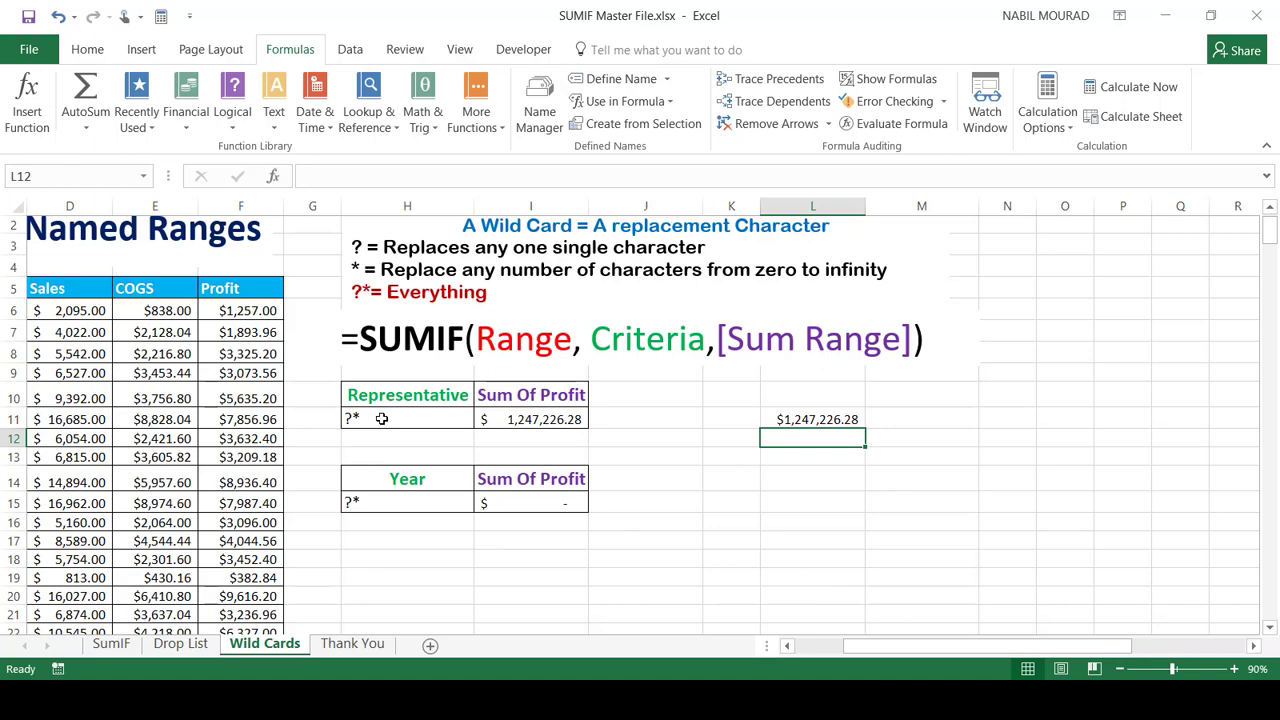
{"action": "left_click", "coordinate": [362, 647]}
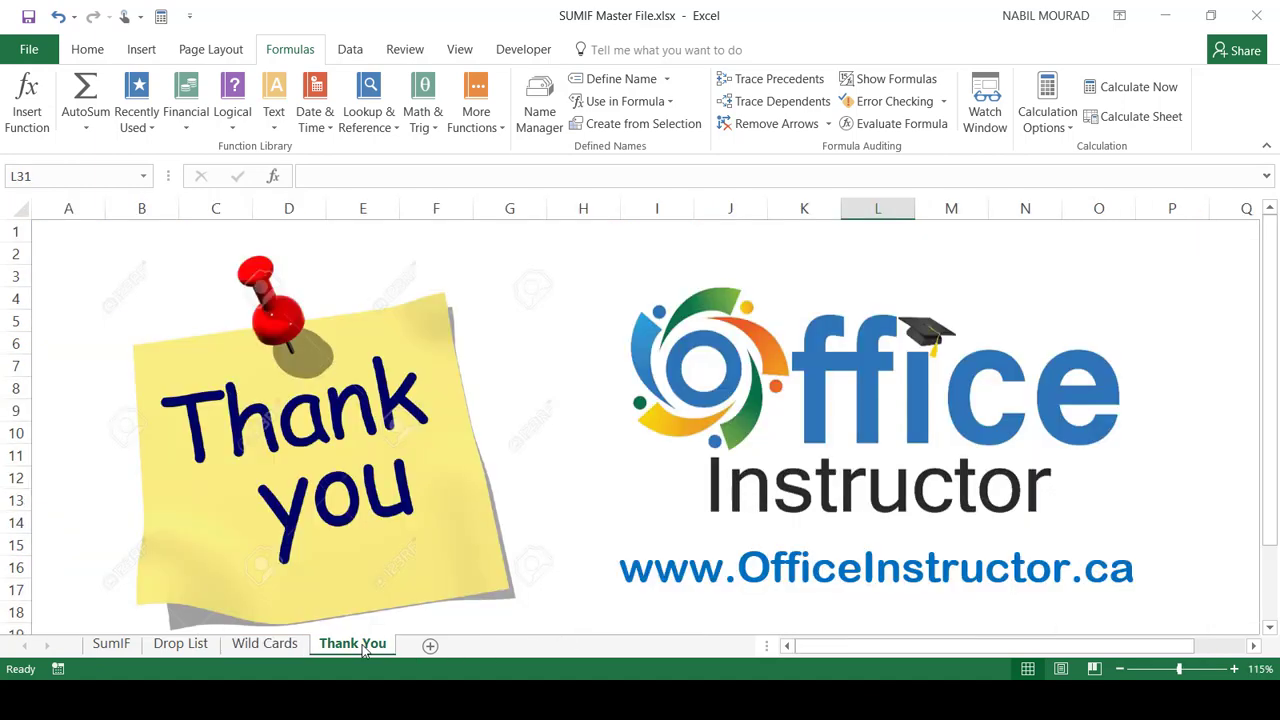